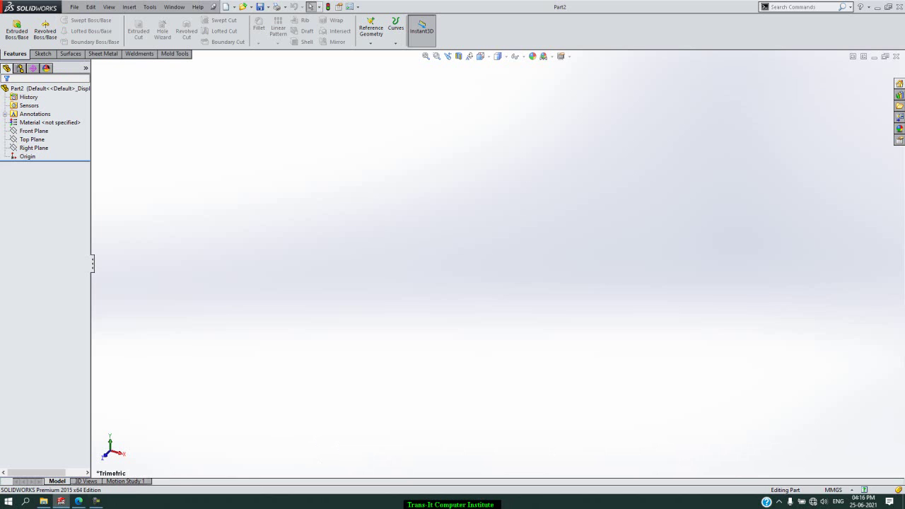
- Switch to Solid Works Notes.pdf in Microsoft Edge, examine the flanged pipe elbow drawing's dimensions, and return to SOLIDWORKS
mouse_move(80, 503)
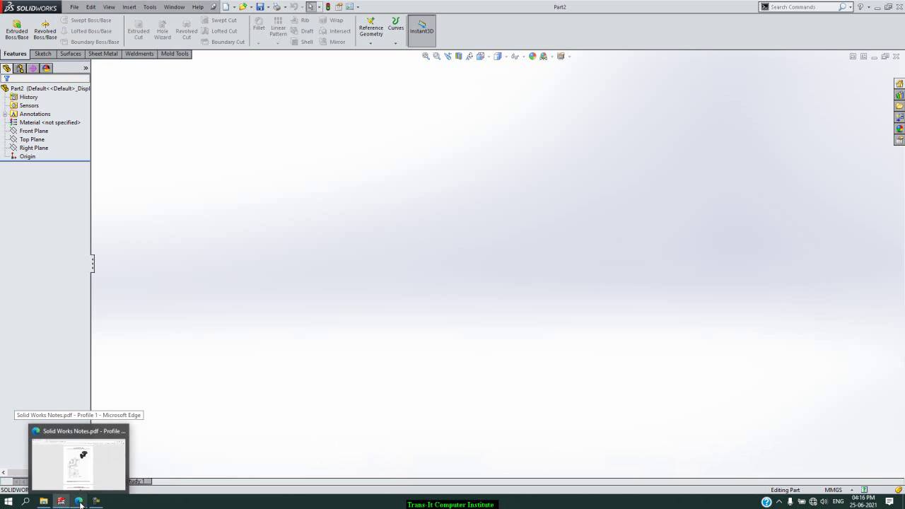
left_click(80, 503)
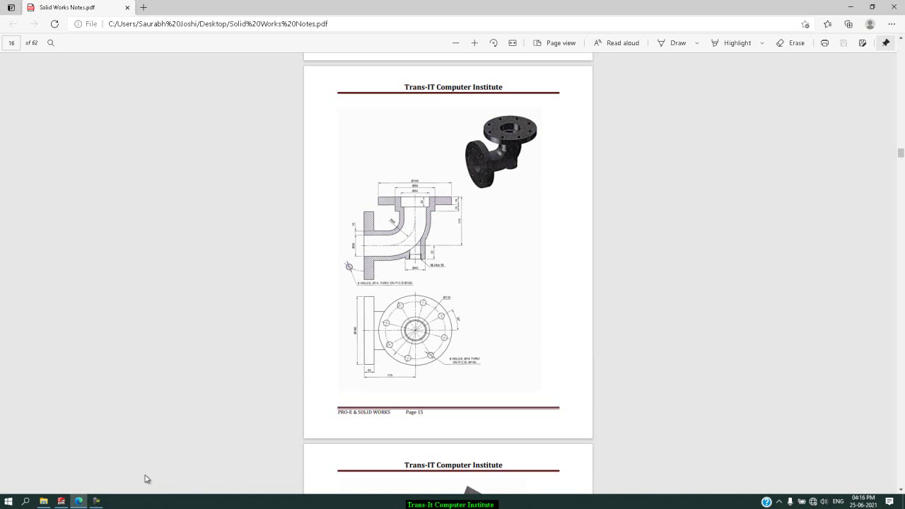
left_click(55, 504)
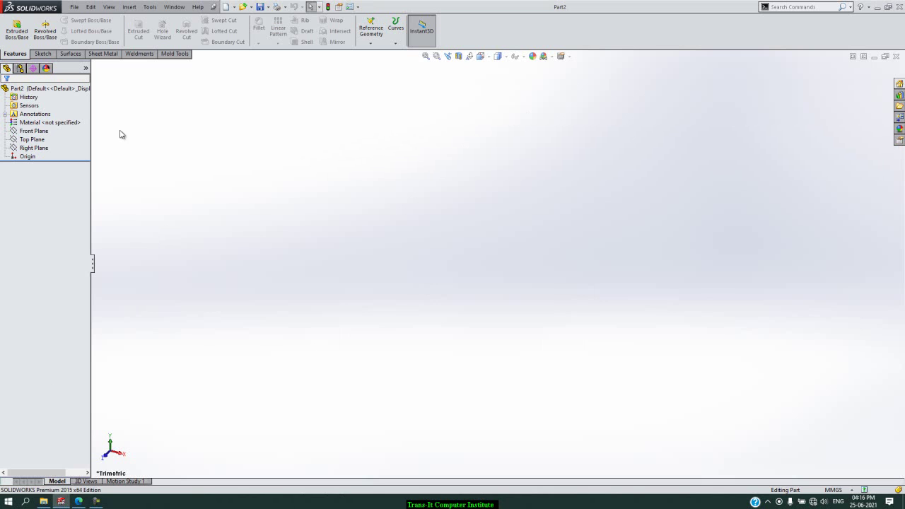
- Show the Front, Top and Right planes together with the origin in the graphics area
left_click_drag(77, 128, 32, 151)
right_click(32, 151)
left_click(41, 133)
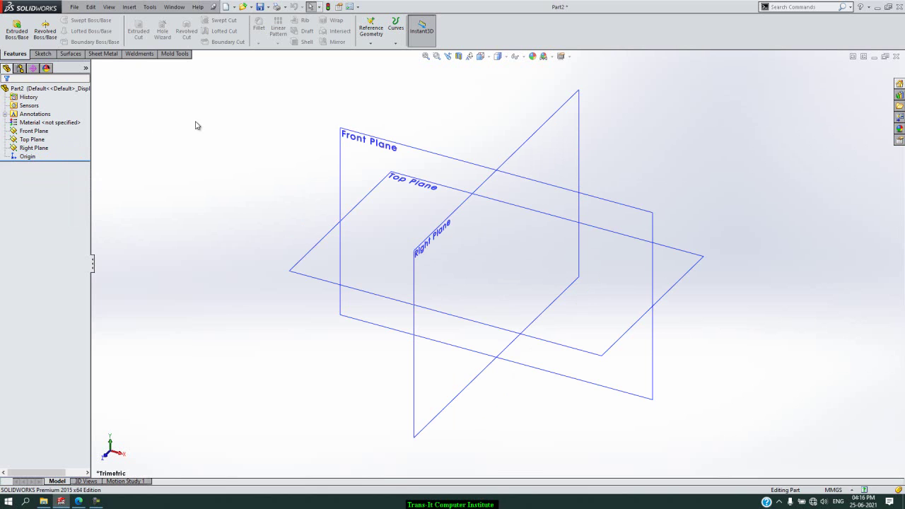
- On the Front Plane, sketch a 115 mm horizontal line from the origin and a 115 mm vertical line upward from its end
left_click(42, 54)
left_click(12, 27)
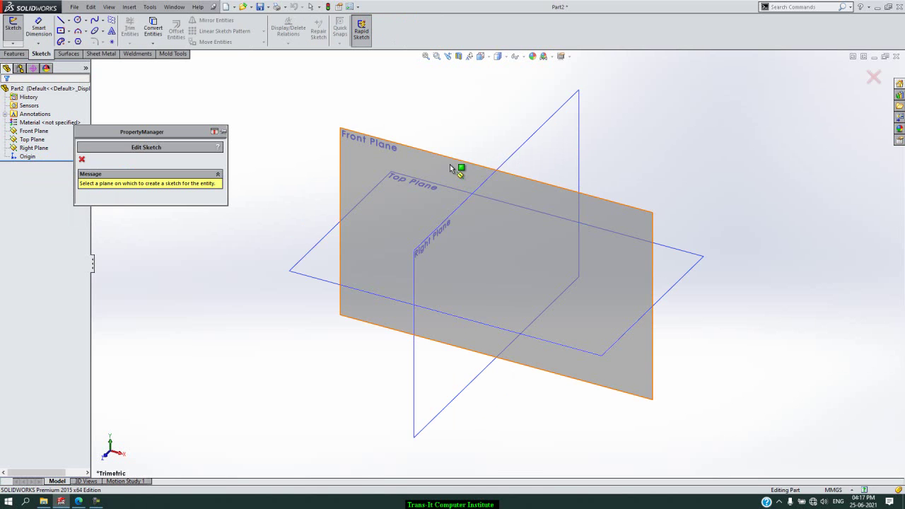
left_click(450, 165)
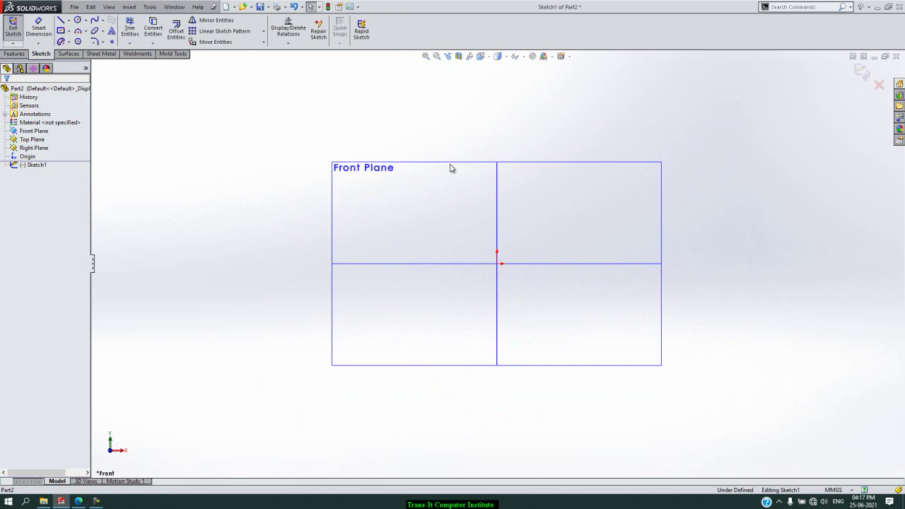
left_click(60, 20)
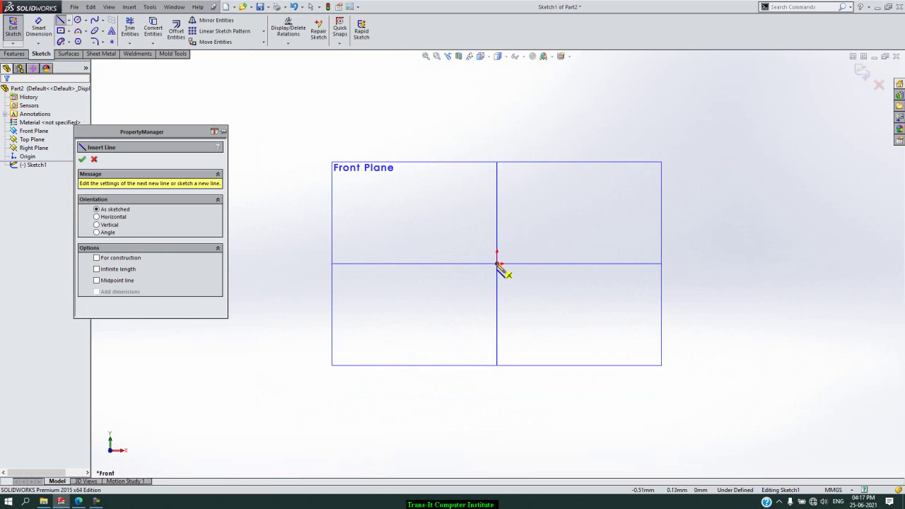
left_click(497, 264)
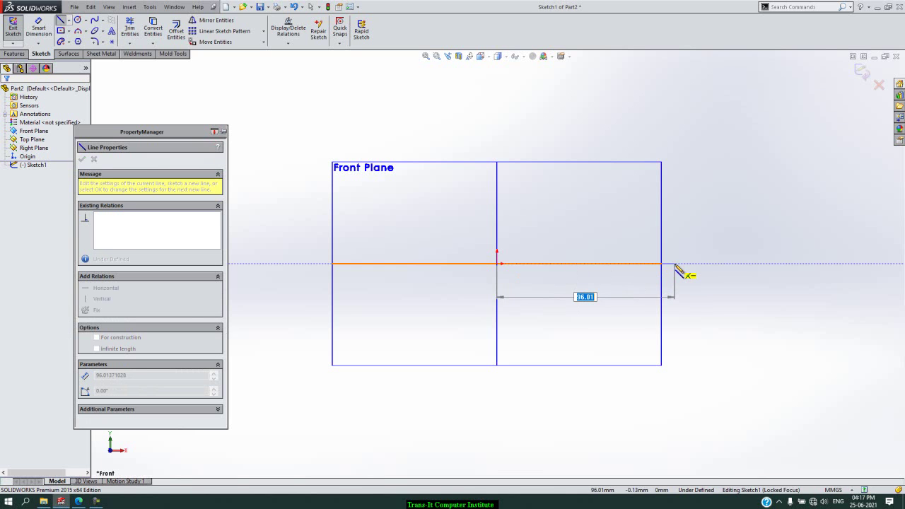
type("115")
key("Return")
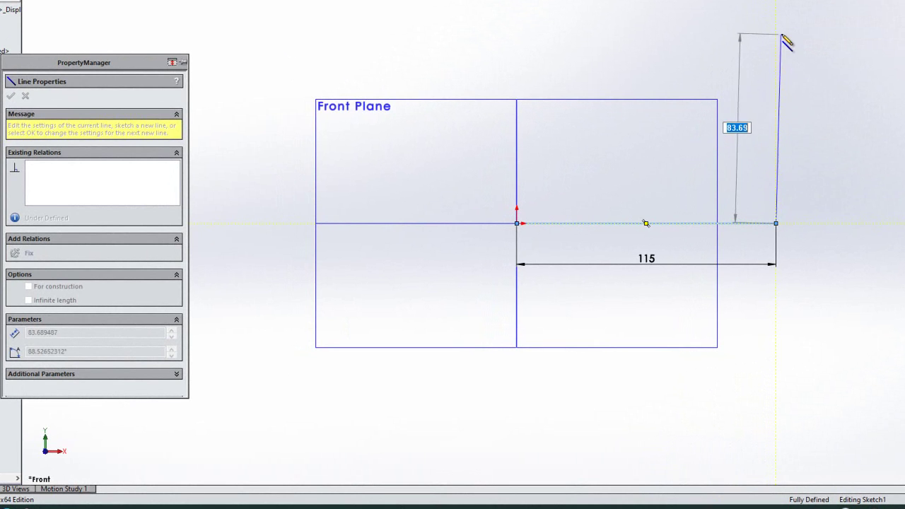
type("115")
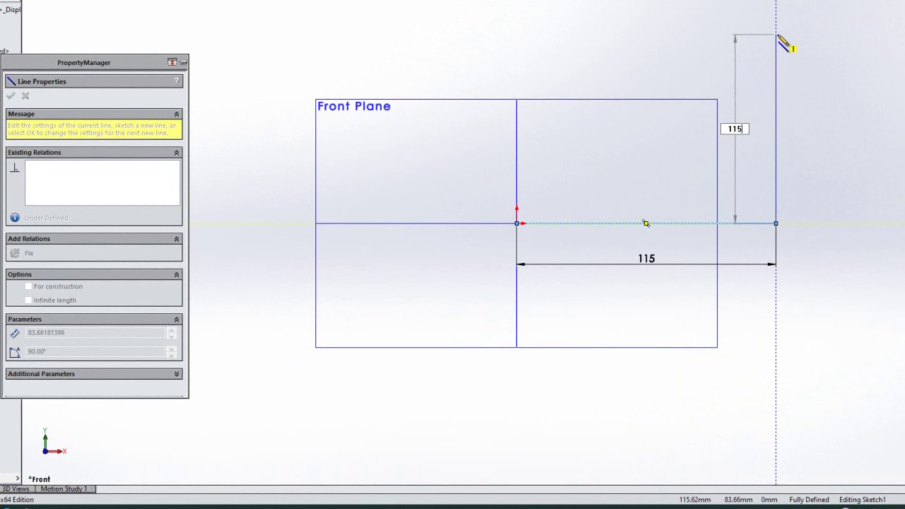
key("Return")
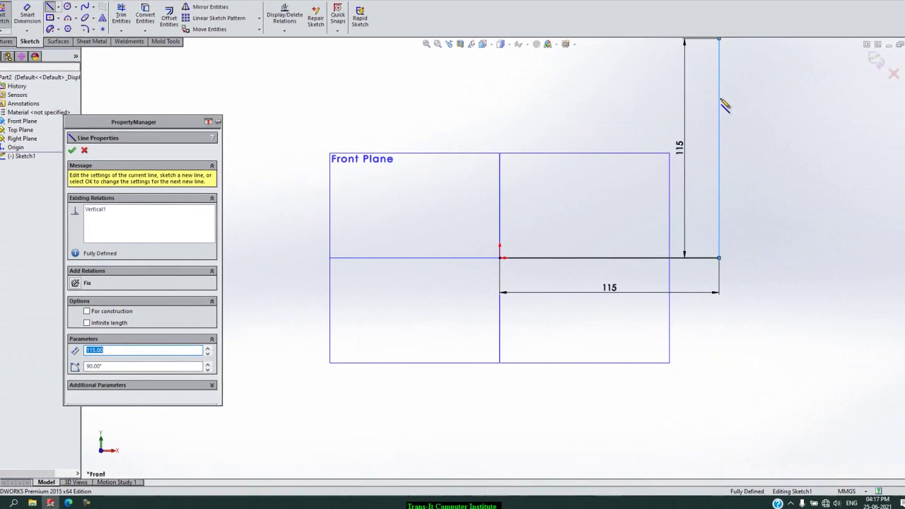
key("Escape")
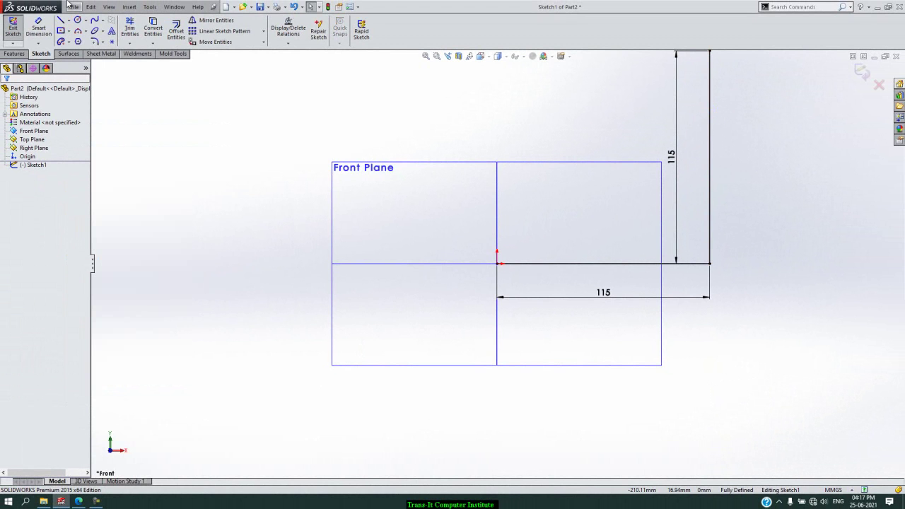
- Fillet the corner between the two path lines with a 60 mm radius and finish the sketch
left_click(94, 41)
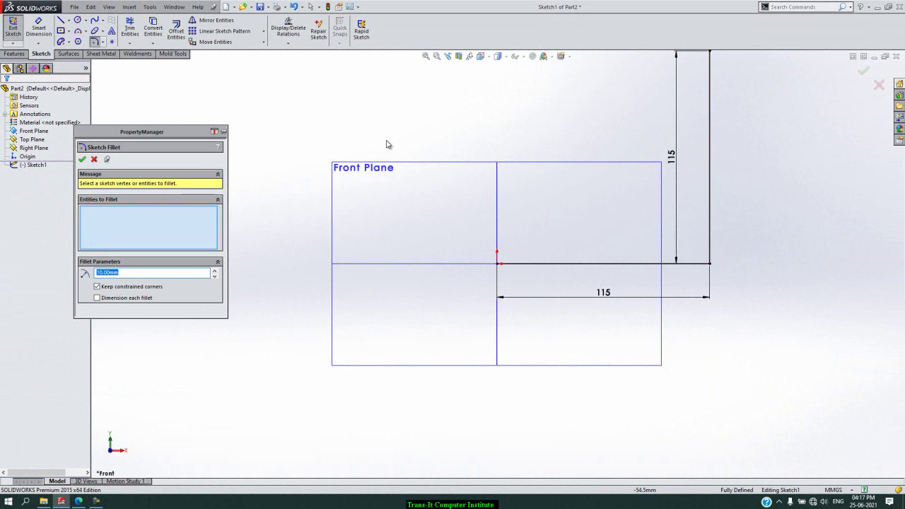
type("60")
left_click(708, 265)
right_click(708, 266)
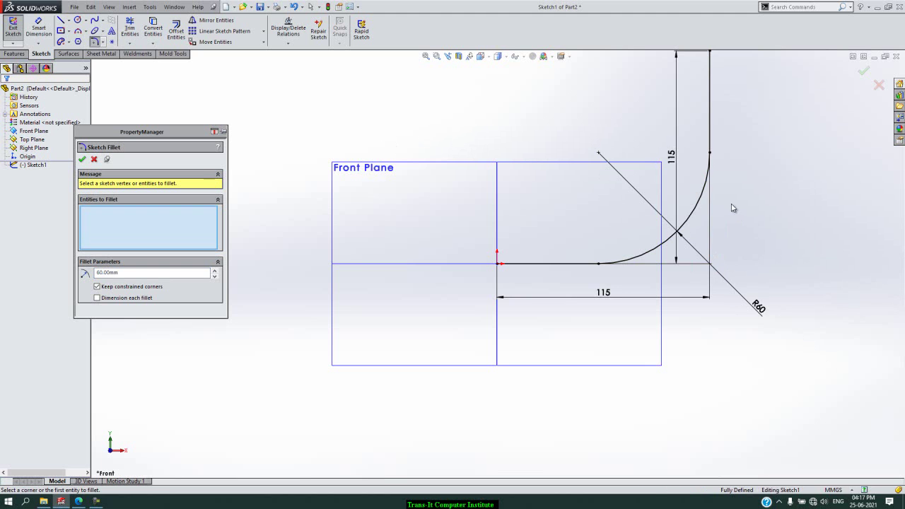
scroll(852, 111, "up", 2)
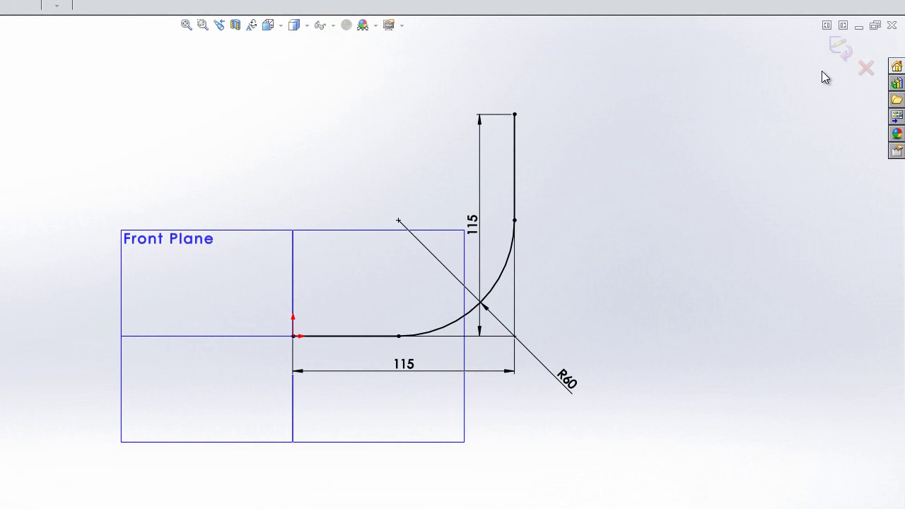
left_click(837, 57)
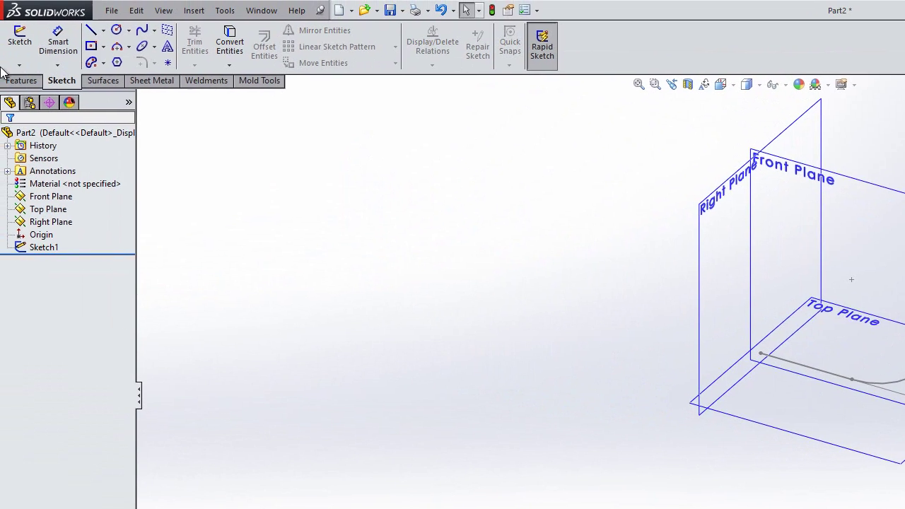
- Start a sketch on the Right Plane and draw a 50 mm diameter circle centred on the origin
left_click(19, 55)
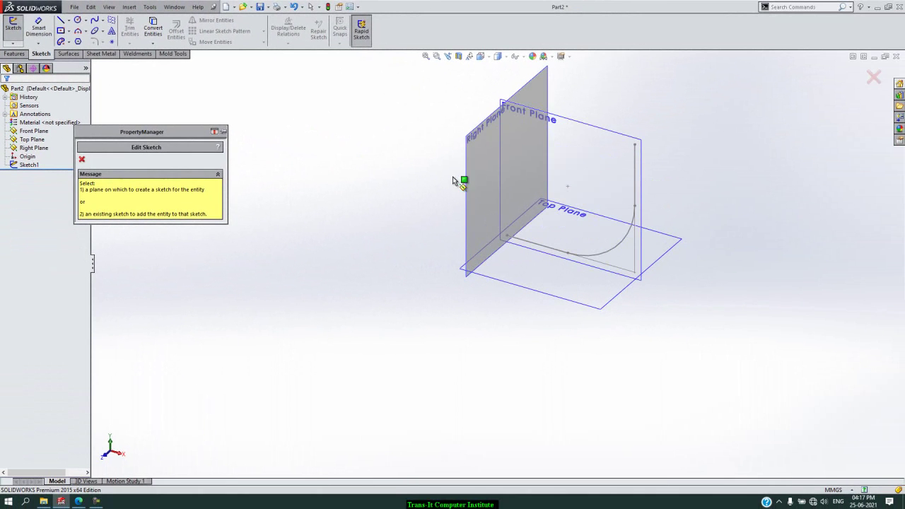
left_click(475, 171)
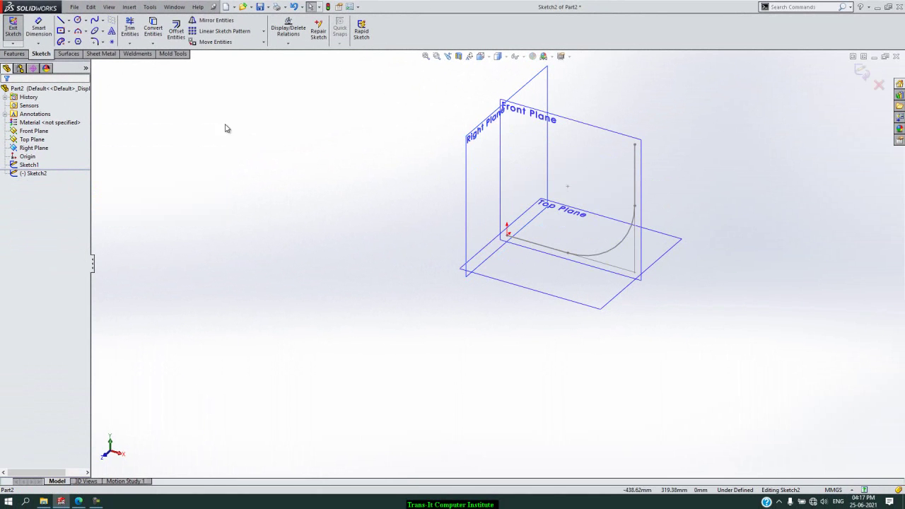
left_click(78, 20)
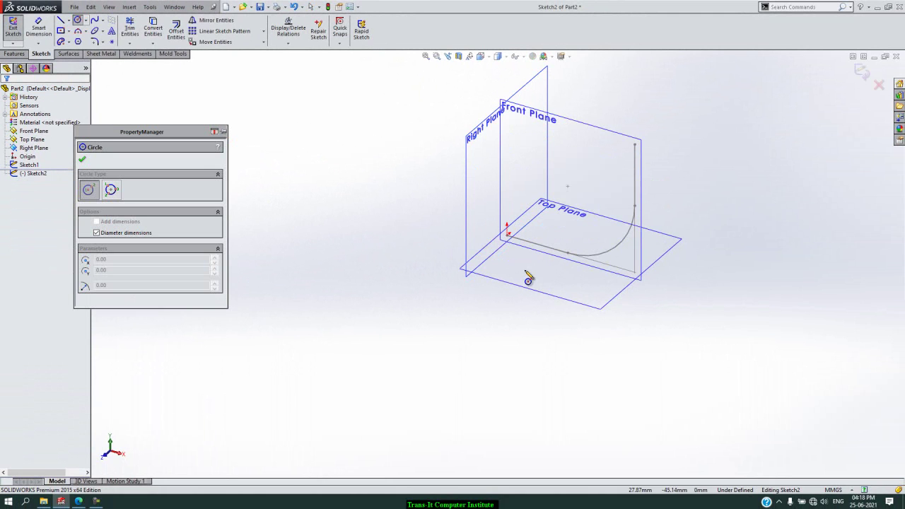
left_click(506, 235)
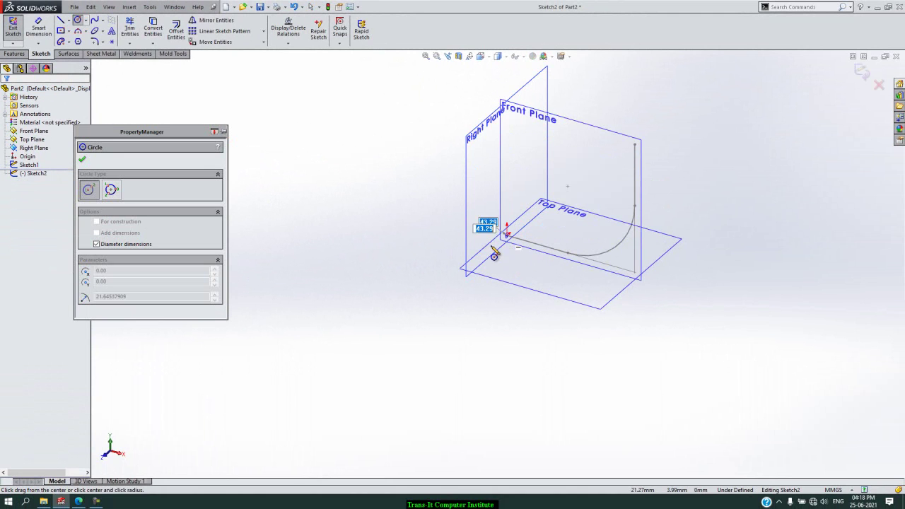
type("50")
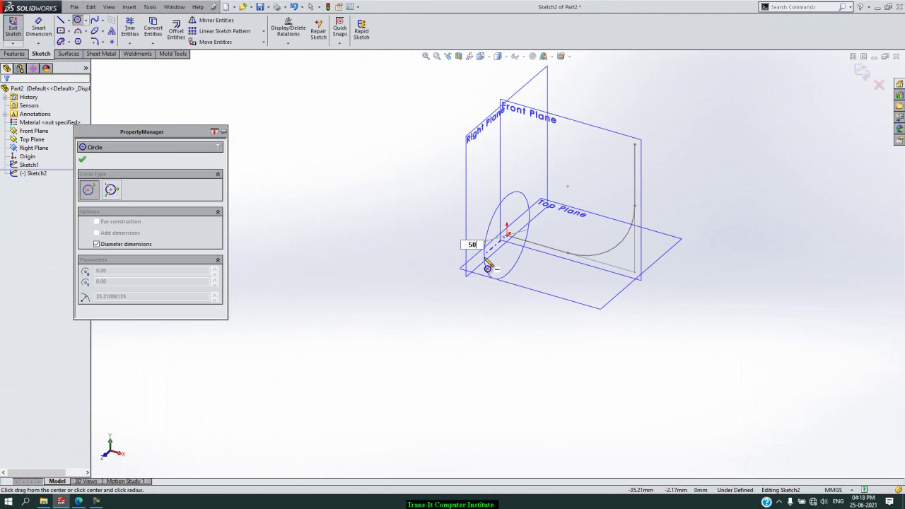
key("Return")
key("Escape")
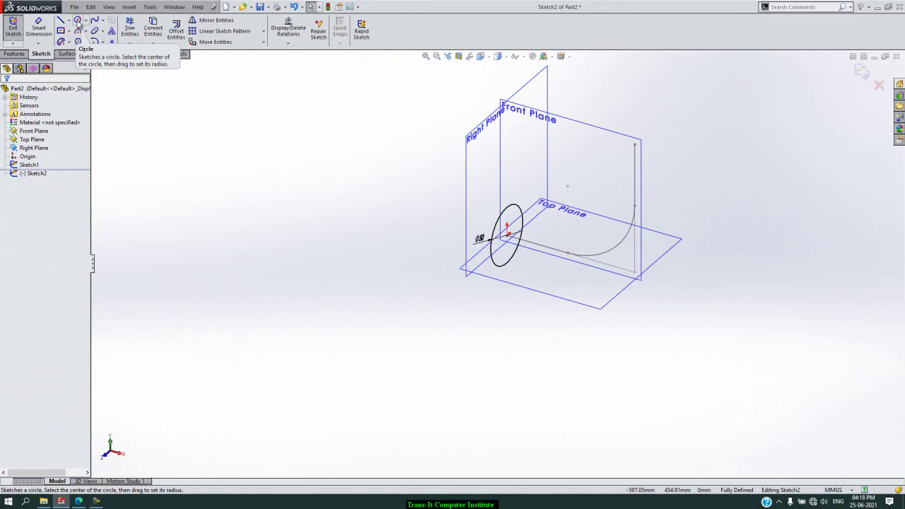
- Offset the 50 mm circle outward by 10 mm and finish the profile sketch
left_click(176, 32)
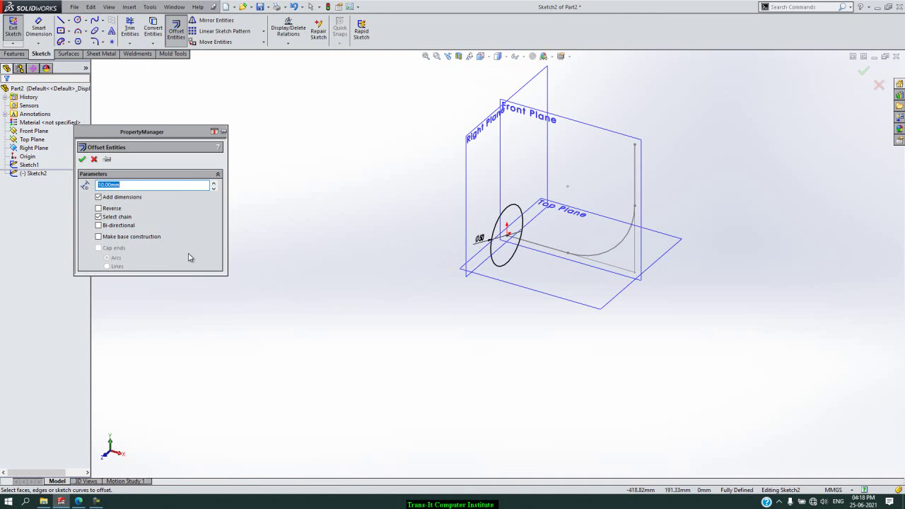
left_click(493, 262)
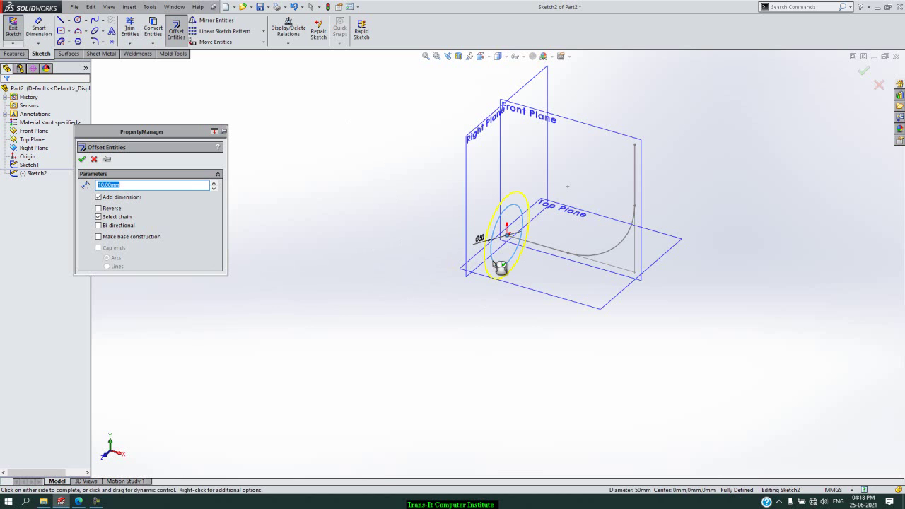
key("Return")
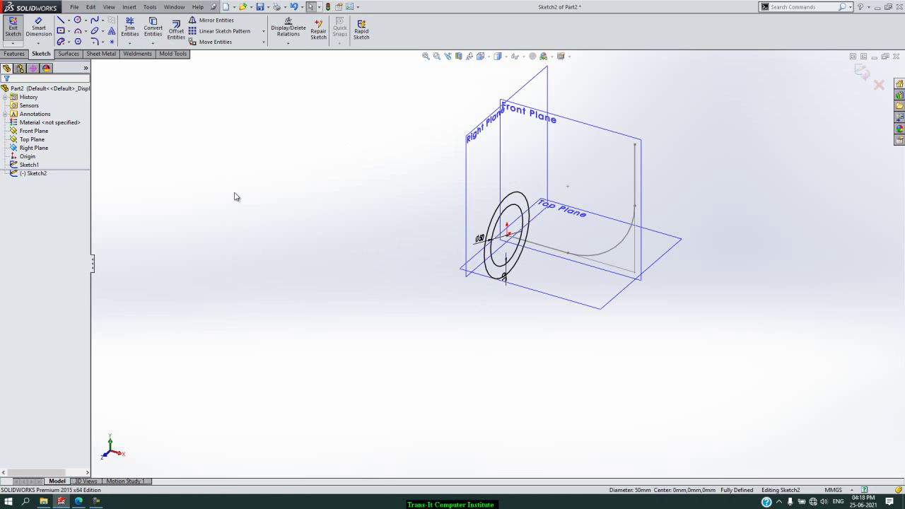
left_click(14, 32)
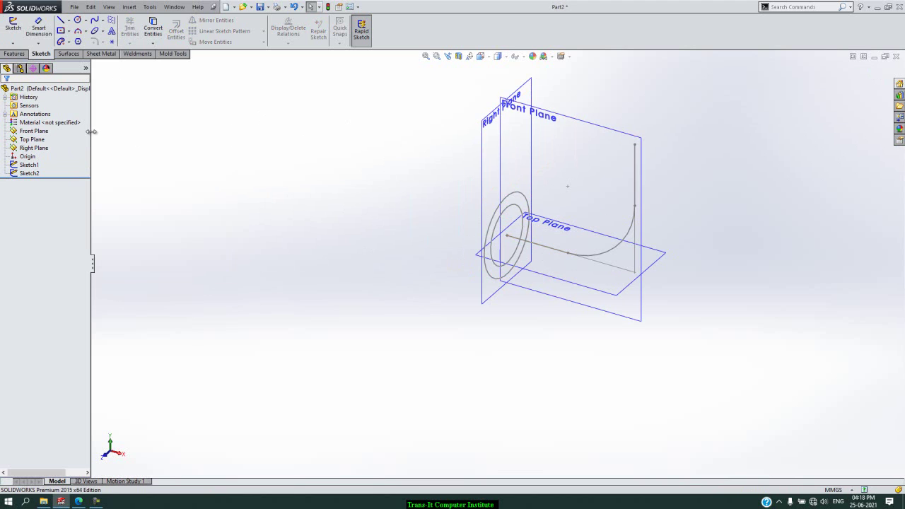
- Create a Swept Boss/Base using the concentric circles, Sketch2, as profile and the filleted line path, Sketch1, as path
left_click(25, 55)
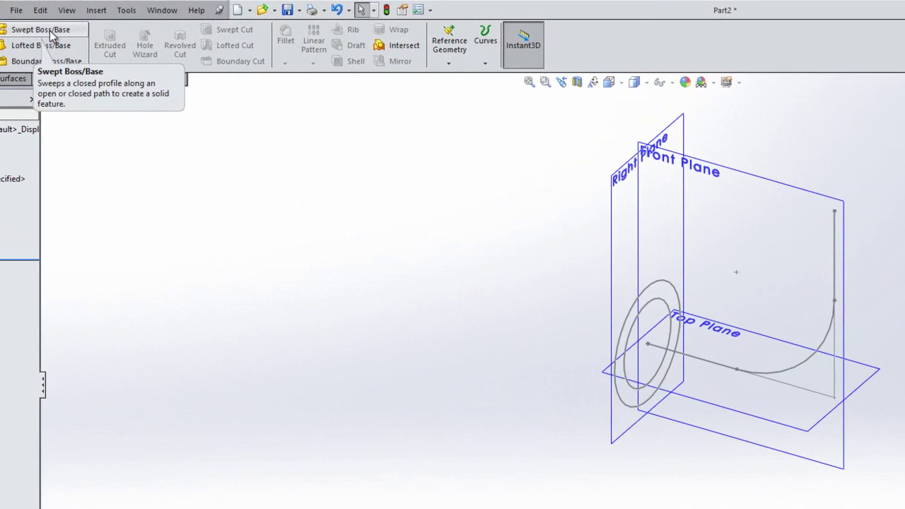
left_click(98, 25)
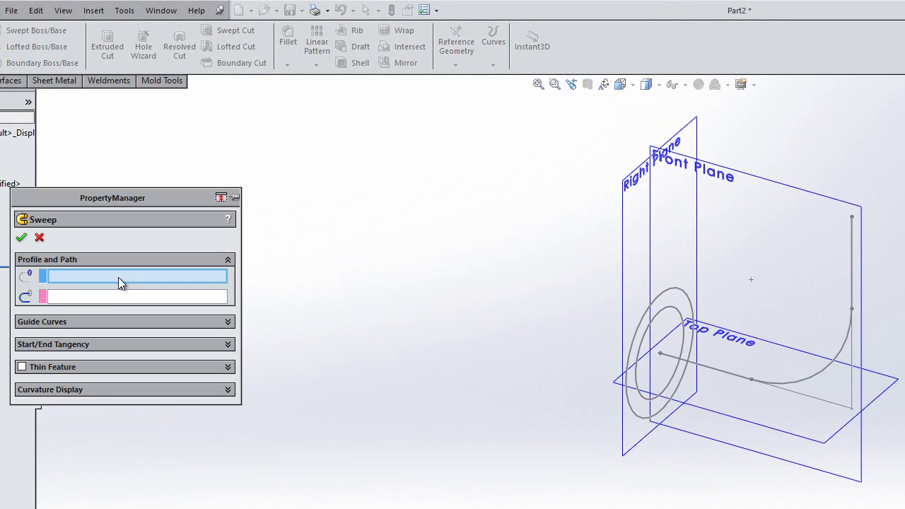
left_click(631, 410)
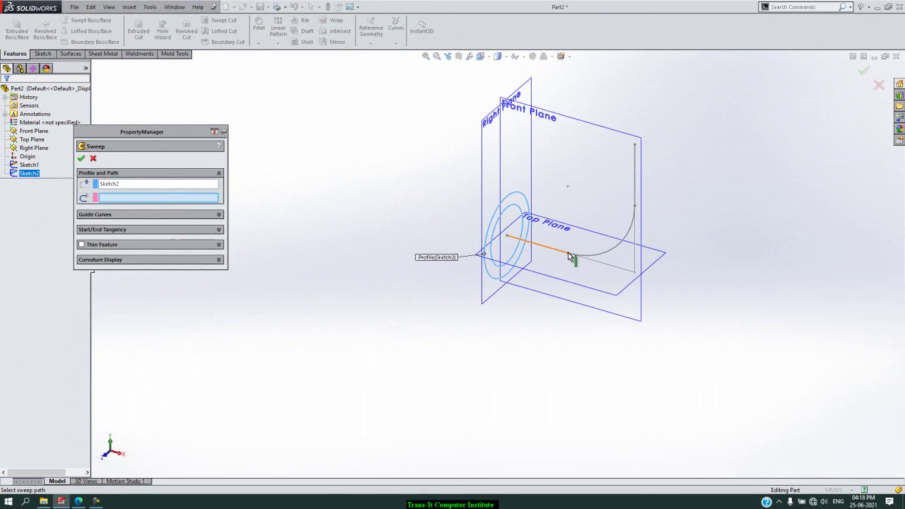
left_click(754, 380)
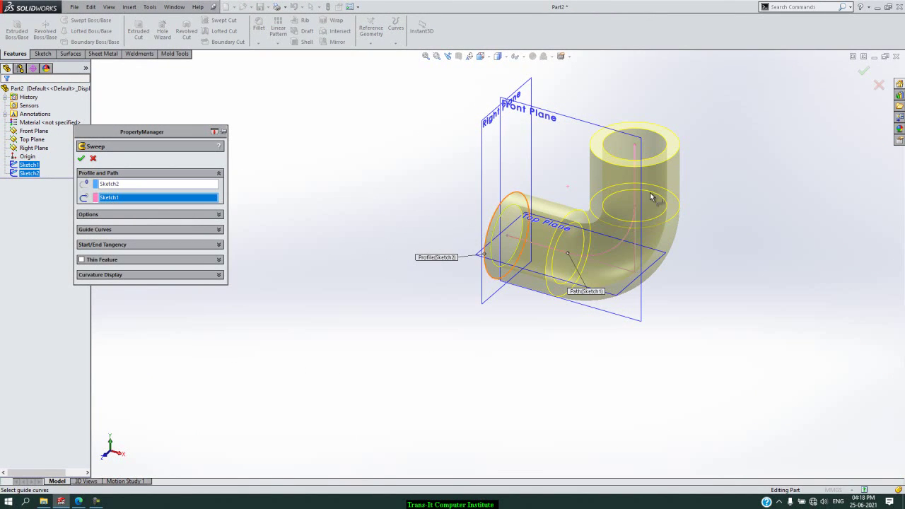
left_click(81, 159)
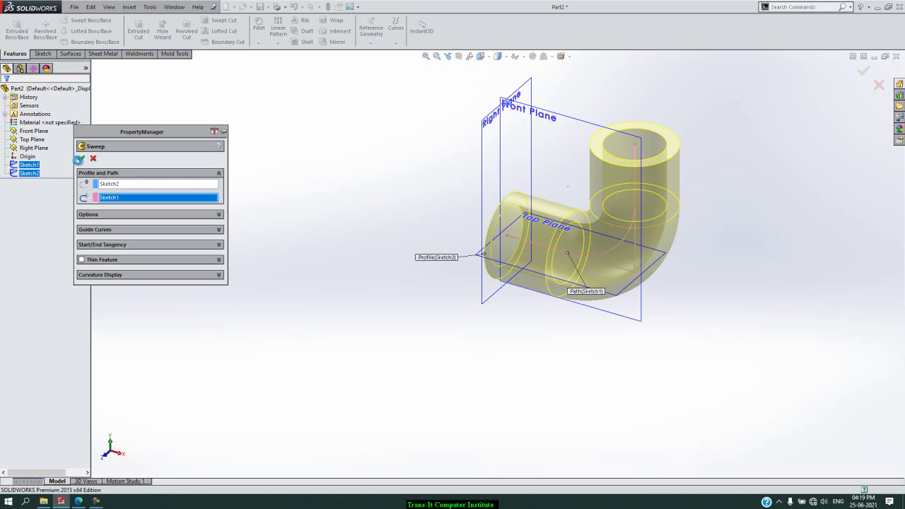
left_click(282, 143)
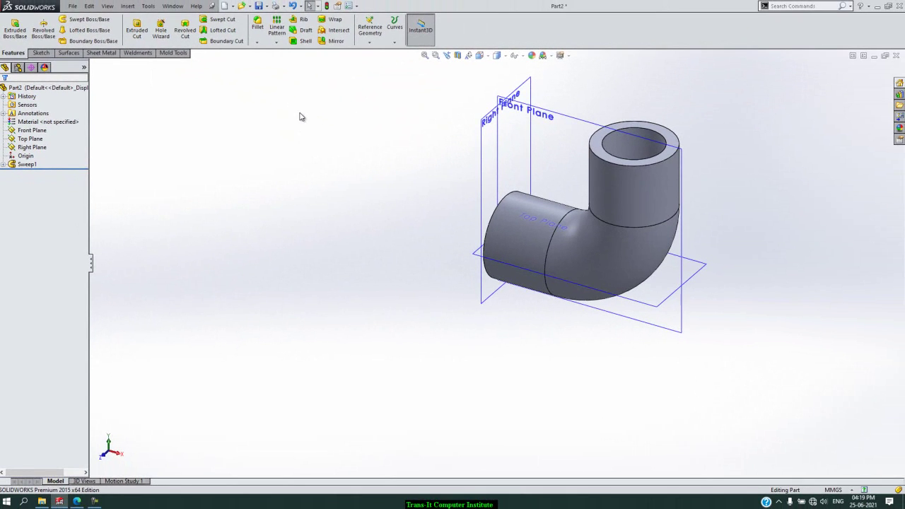
- Create a new part document and show its Front, Top and Right planes and the origin
key("ctrl+n")
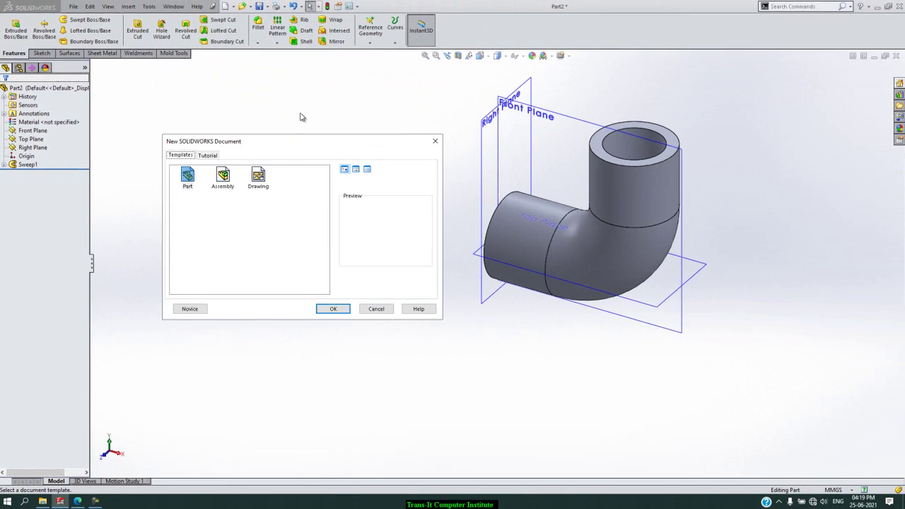
key("Return")
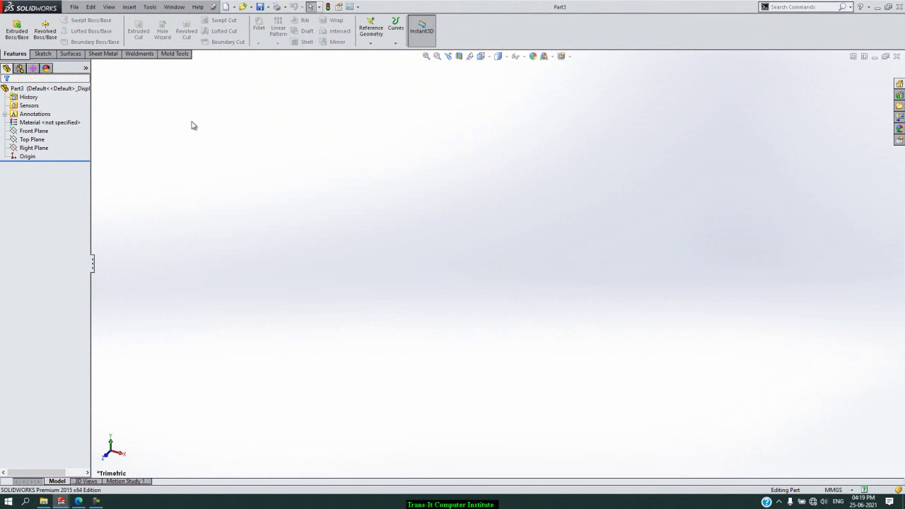
left_click(28, 156)
left_click(32, 139)
left_click(34, 148, "ctrl")
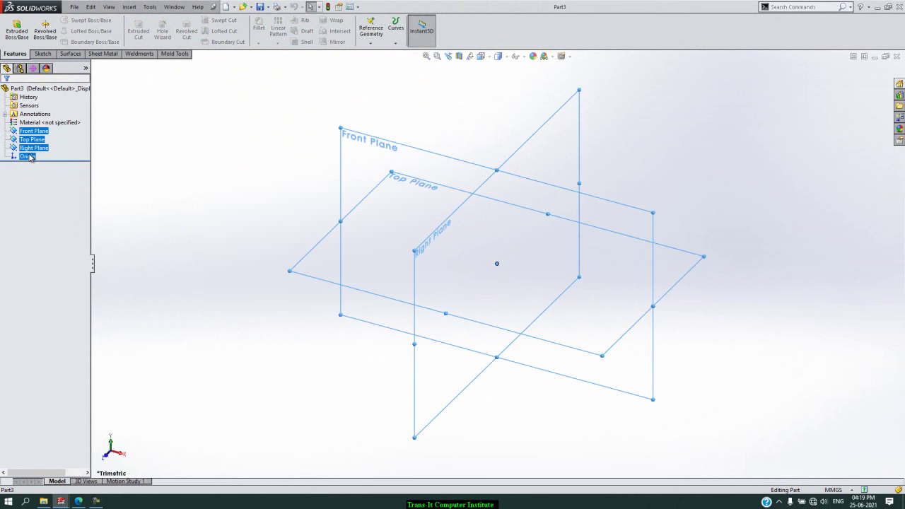
right_click(34, 147)
left_click(201, 128)
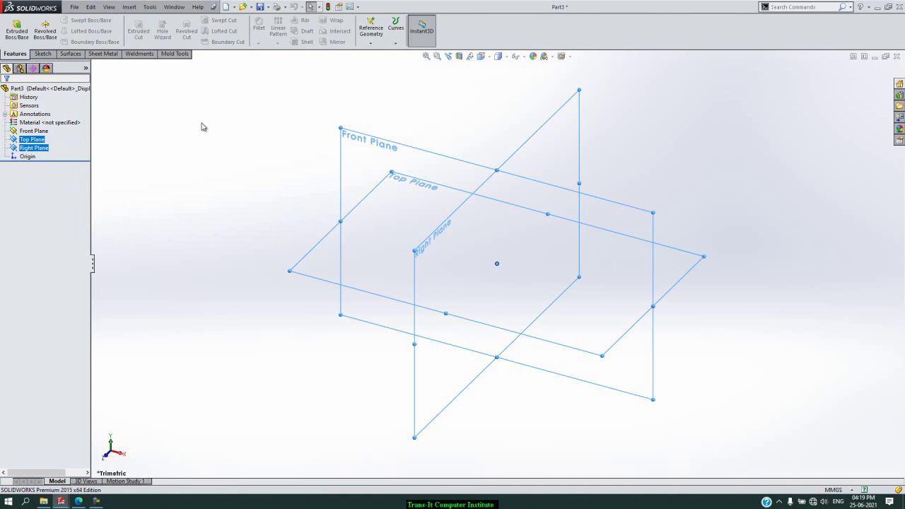
left_click(202, 128)
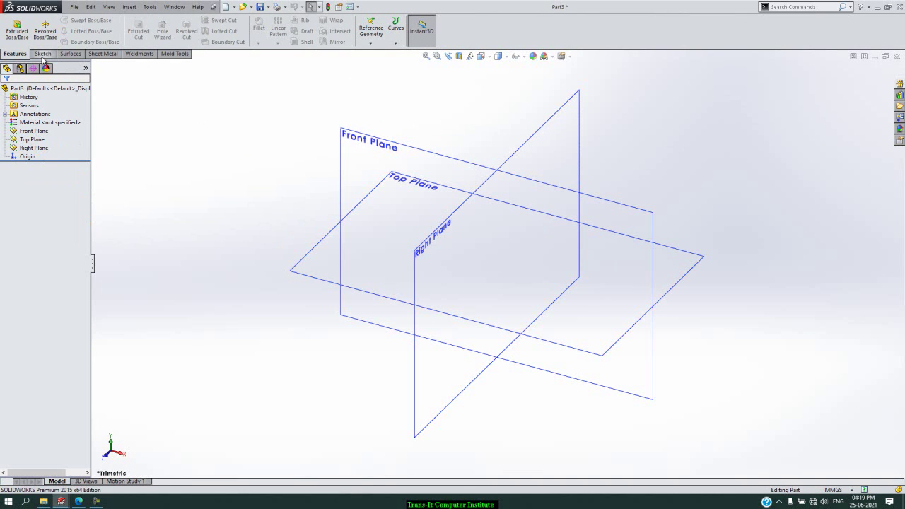
- Sketch a horizontal line about 109 mm long from the origin on the Front Plane and finish the sketch
left_click(43, 54)
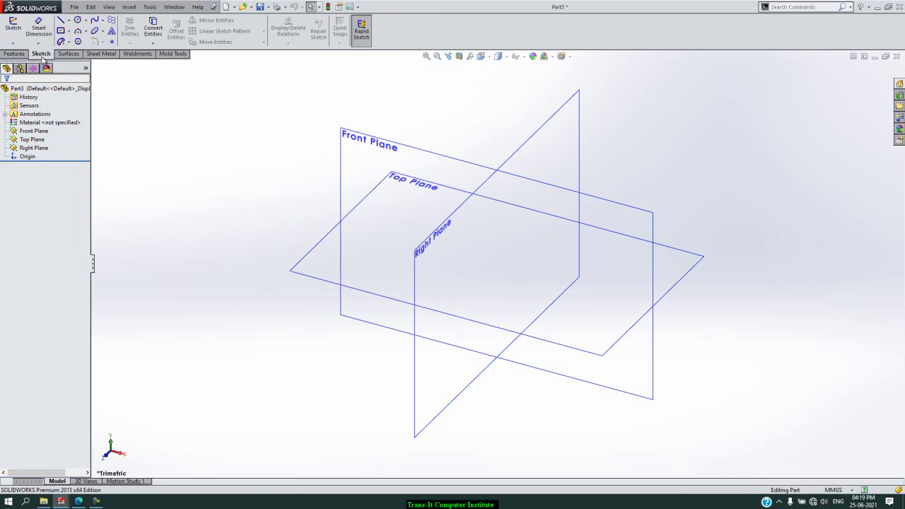
left_click(13, 27)
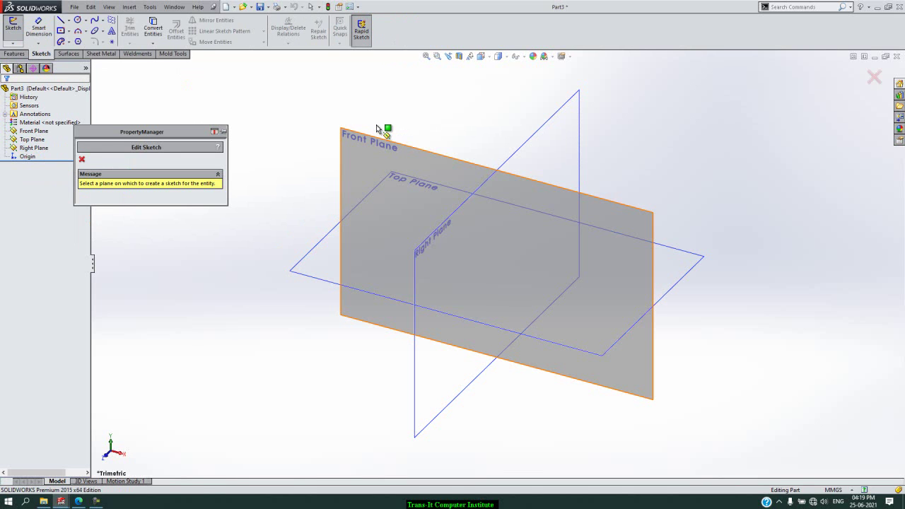
left_click(376, 124)
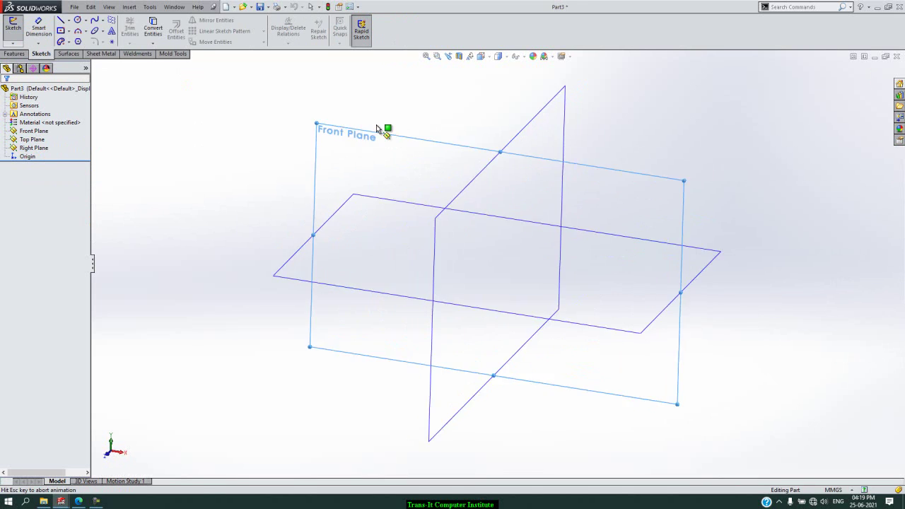
left_click(61, 20)
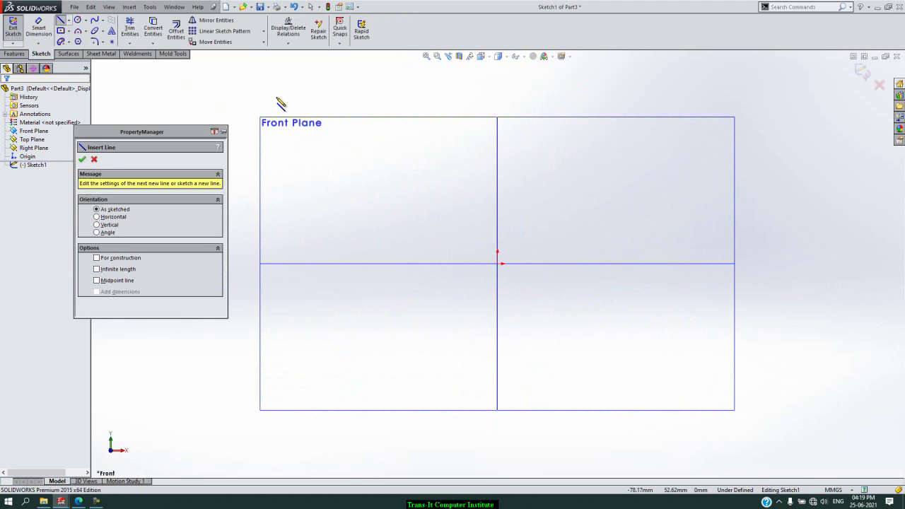
left_click(500, 267)
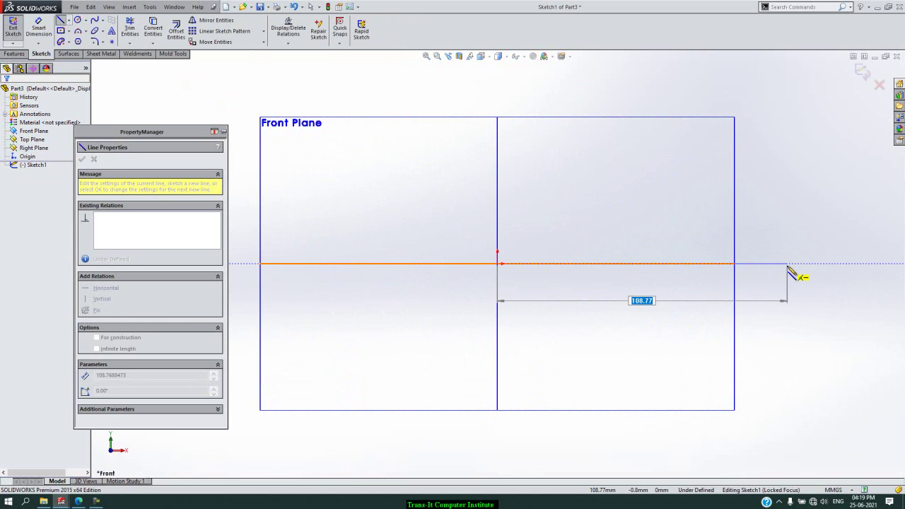
left_click(788, 266)
key("Escape")
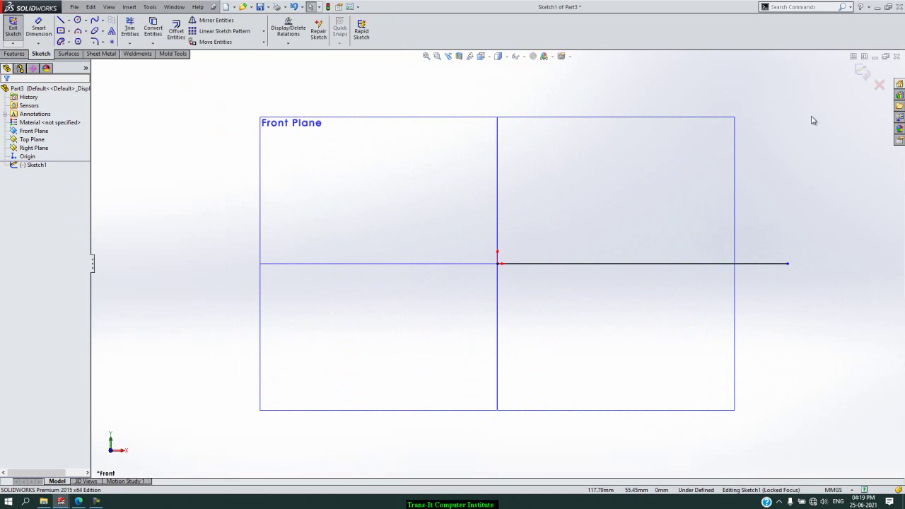
left_click(863, 72)
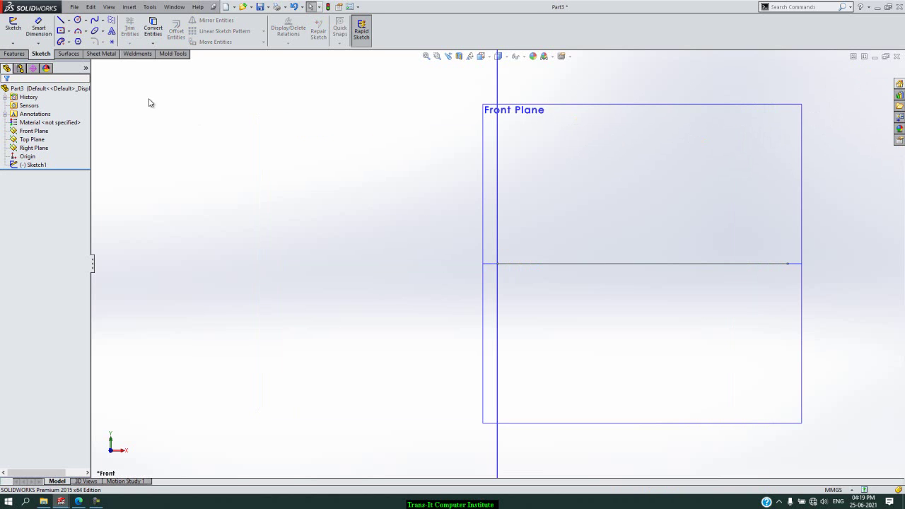
- Start a second sketch on the Front Plane and orient the view to Front
left_click(12, 28)
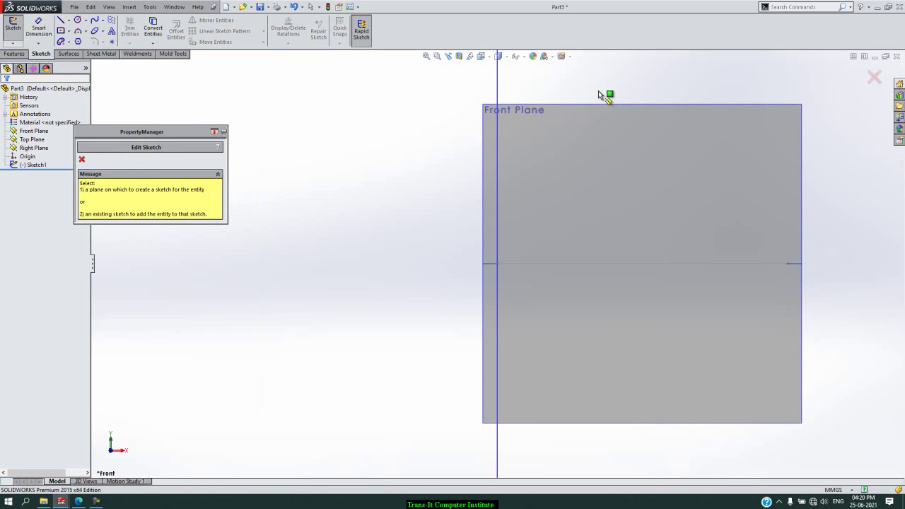
left_click(566, 125)
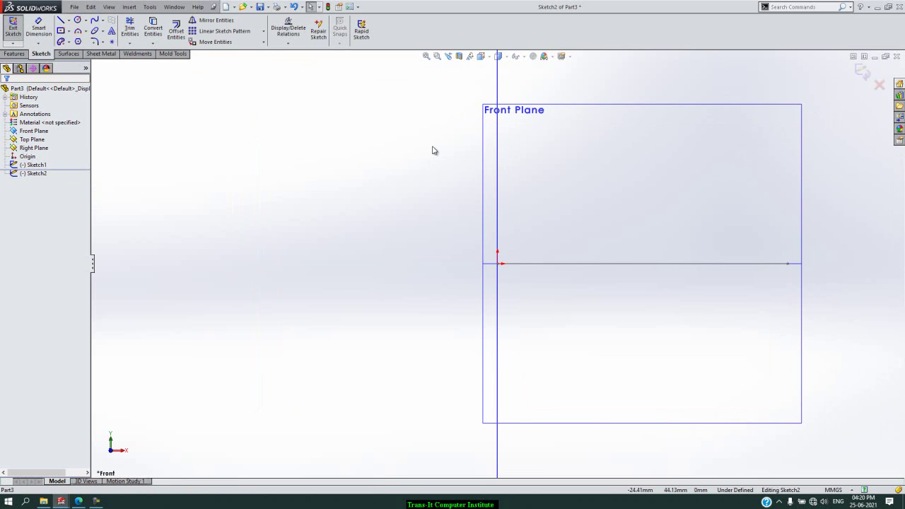
key("space")
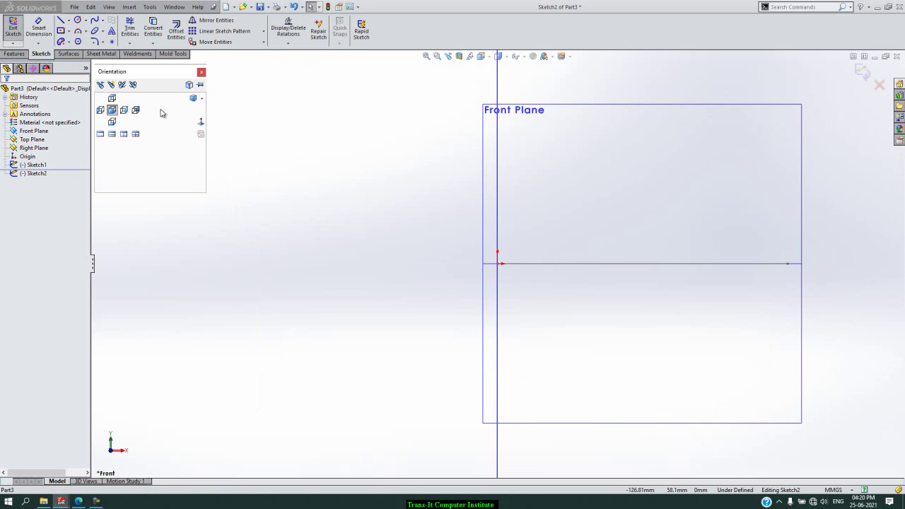
key("ctrl+2")
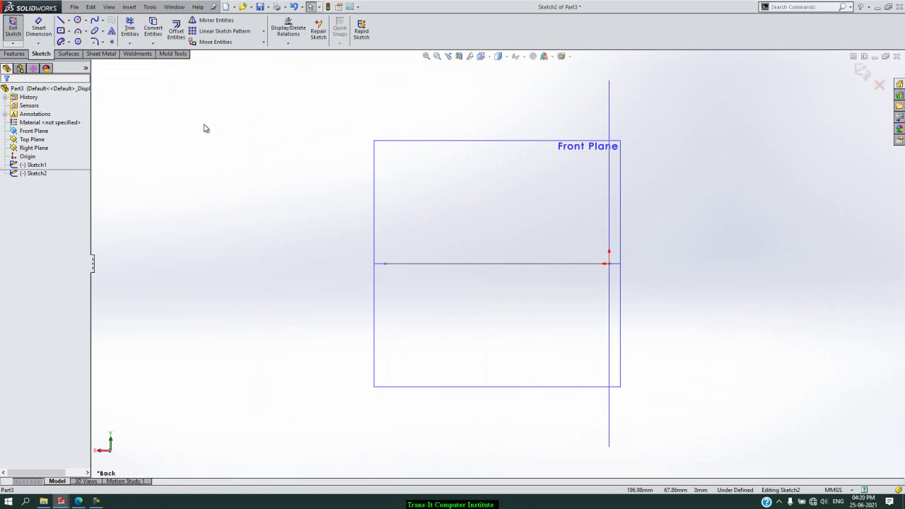
key("space")
key("ctrl+1")
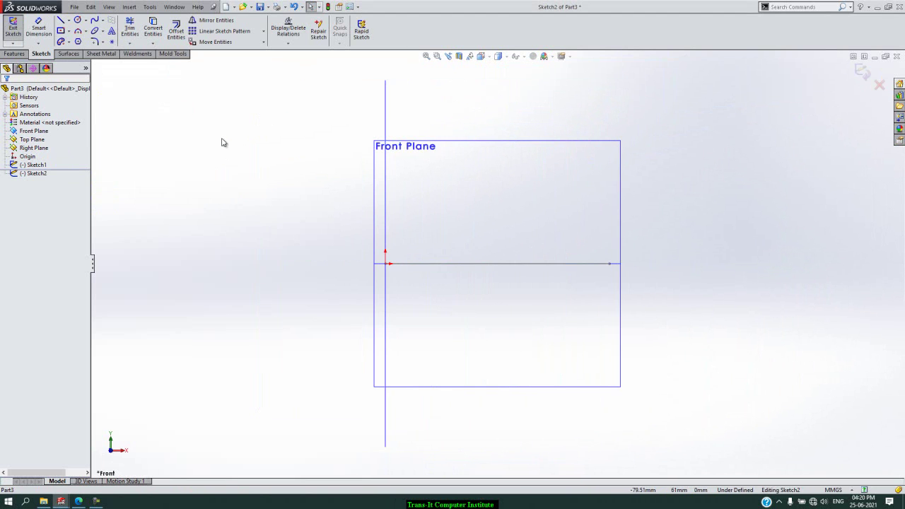
left_click(95, 21)
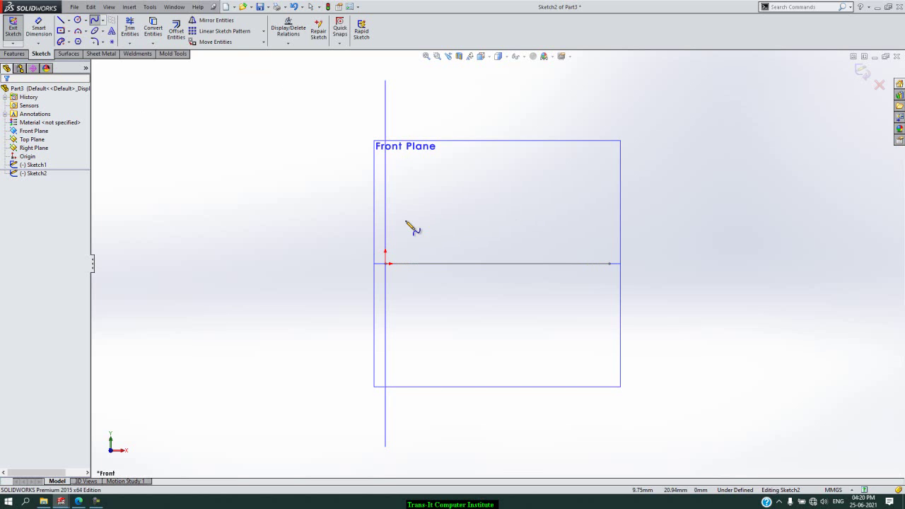
left_click(385, 213)
left_click(484, 186)
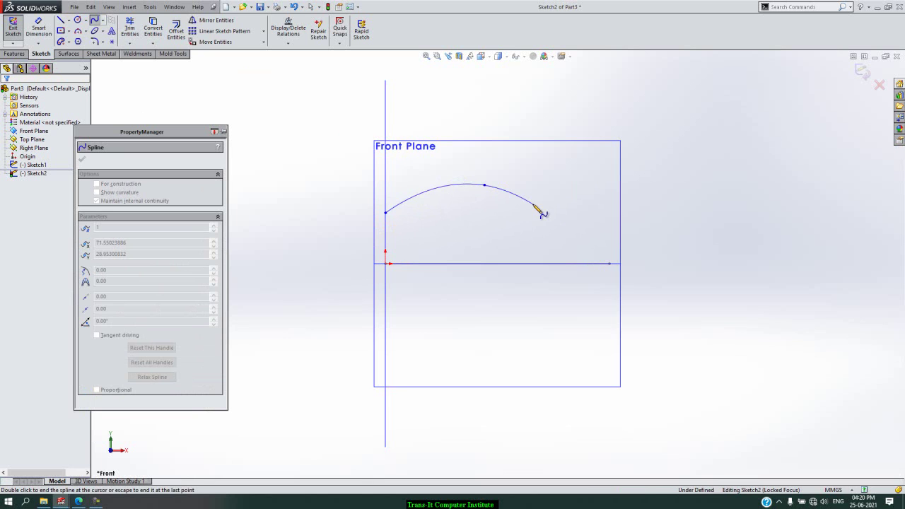
left_click(535, 205)
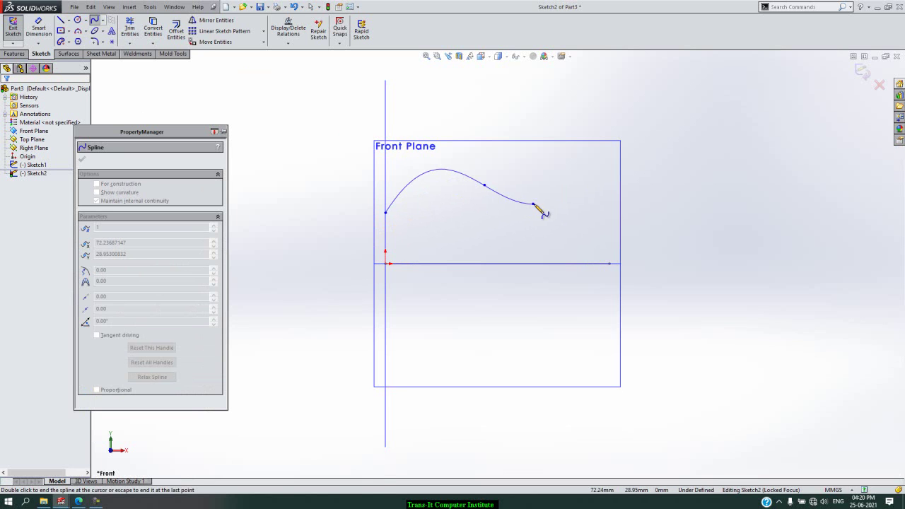
double_click(601, 227)
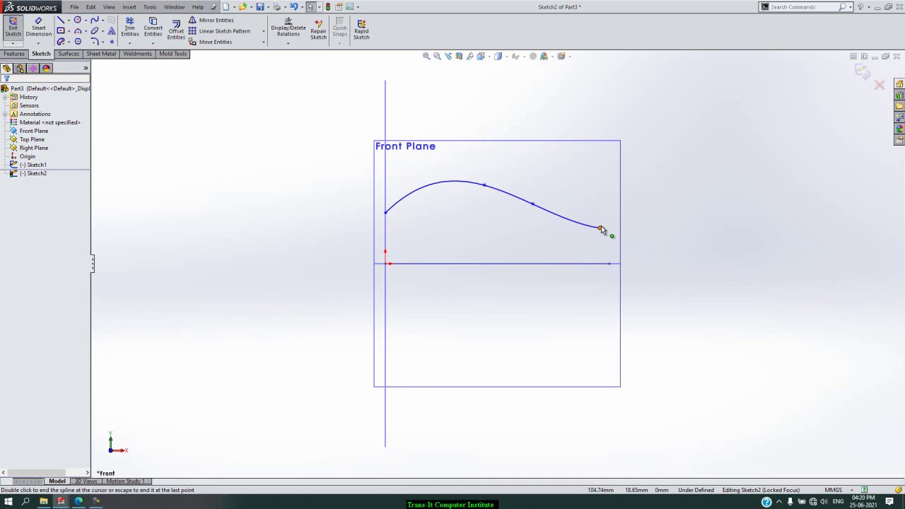
left_click(508, 197)
key("Delete")
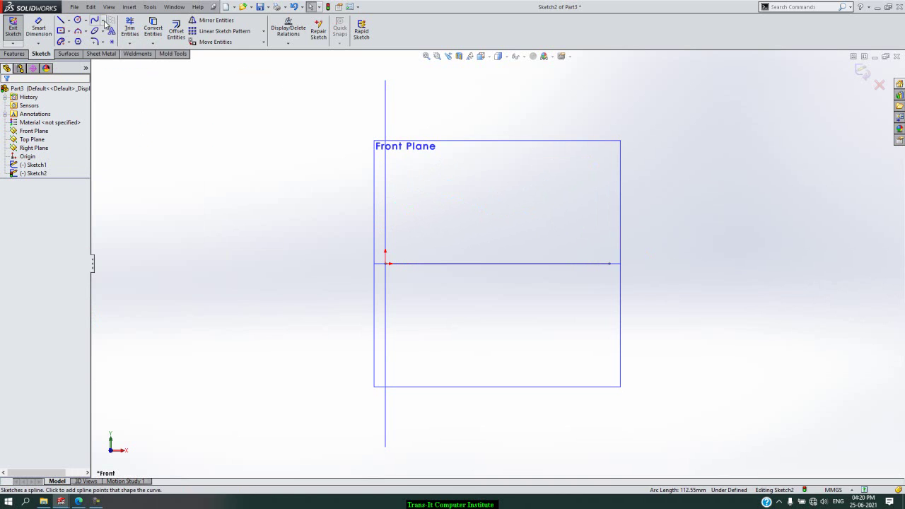
- Draw a wavy six-point spline above the horizontal line, from above the origin to about 103 mm along, and finish the sketch
left_click(97, 21)
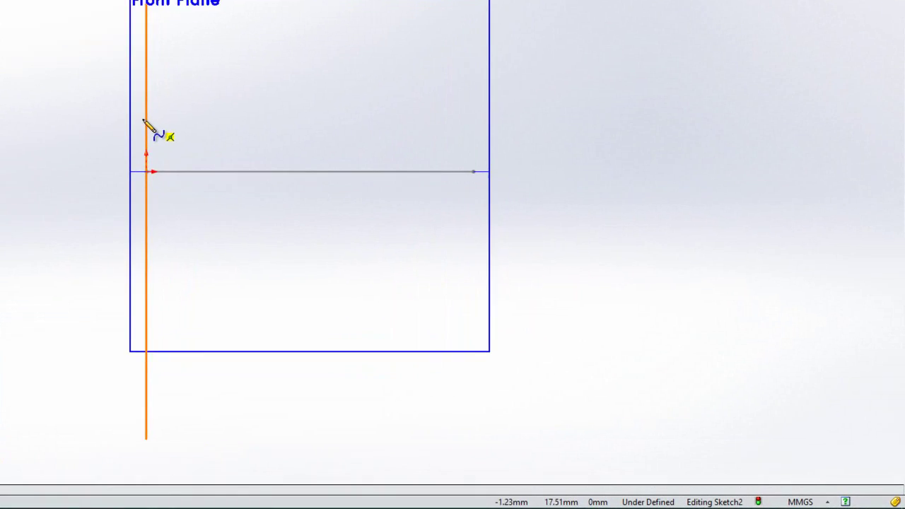
left_click(125, 115)
left_click(198, 89)
left_click(278, 111)
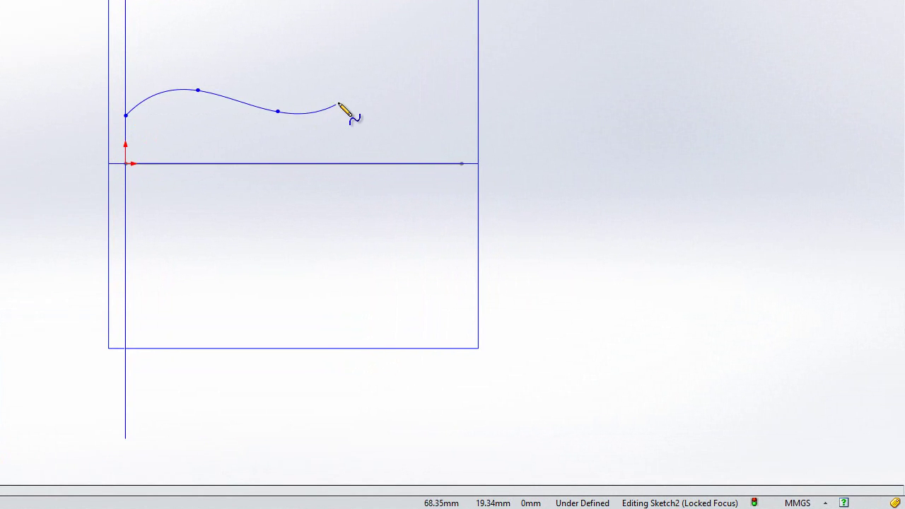
left_click(338, 102)
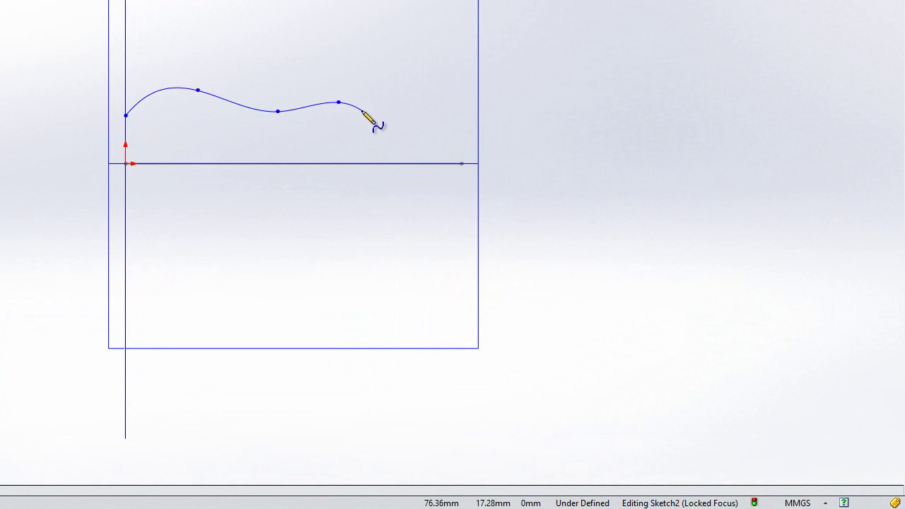
left_click(362, 110)
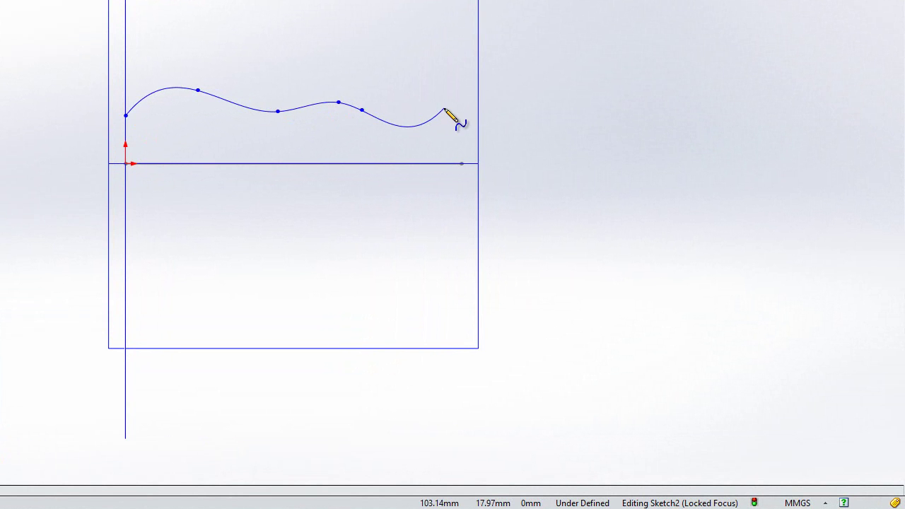
double_click(444, 108)
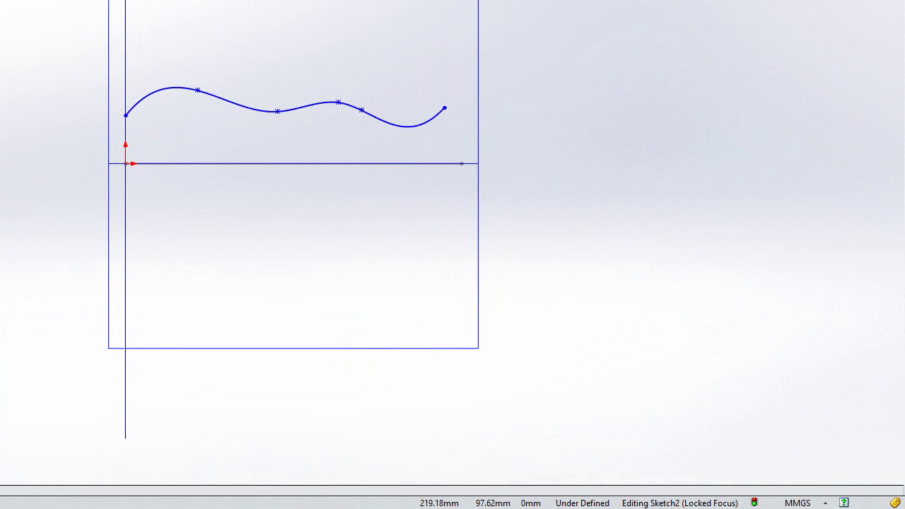
key("ctrl+b")
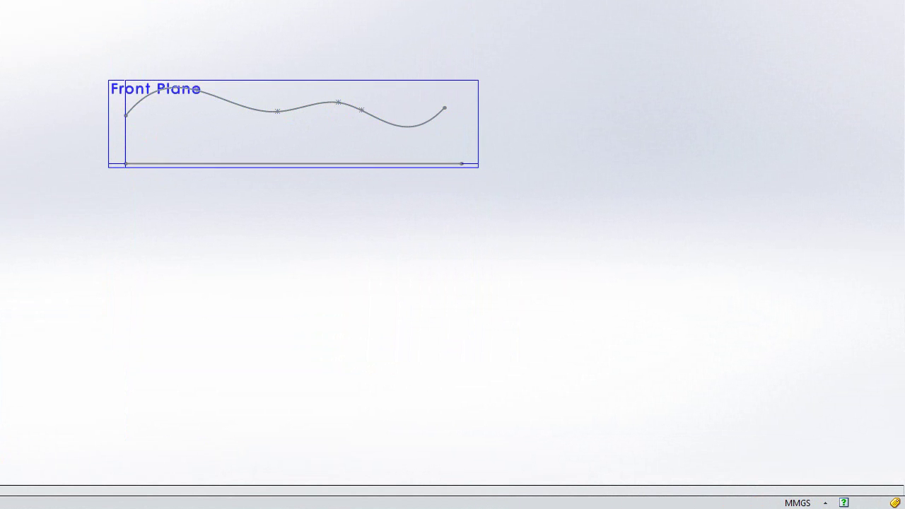
- Start a third sketch on the Right Plane and orient the view normal to it
key("Down")
key("Left")
key("Left")
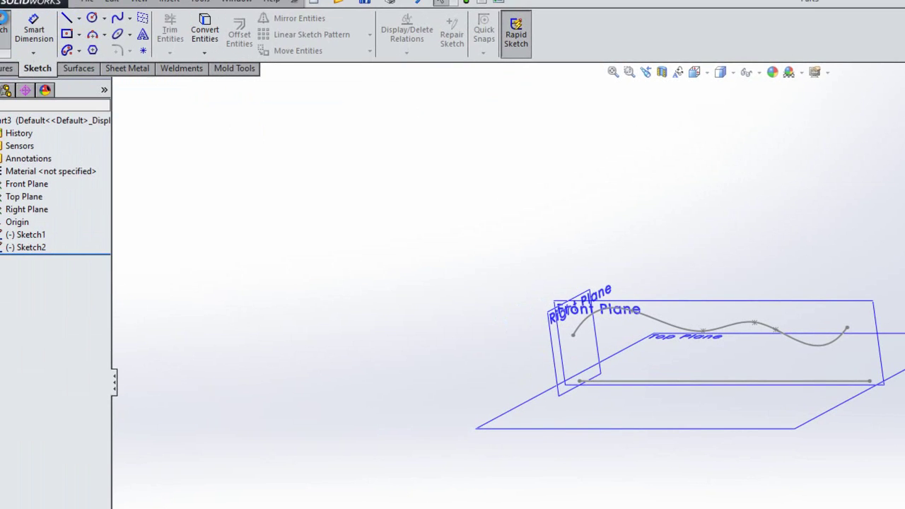
left_click(3, 22)
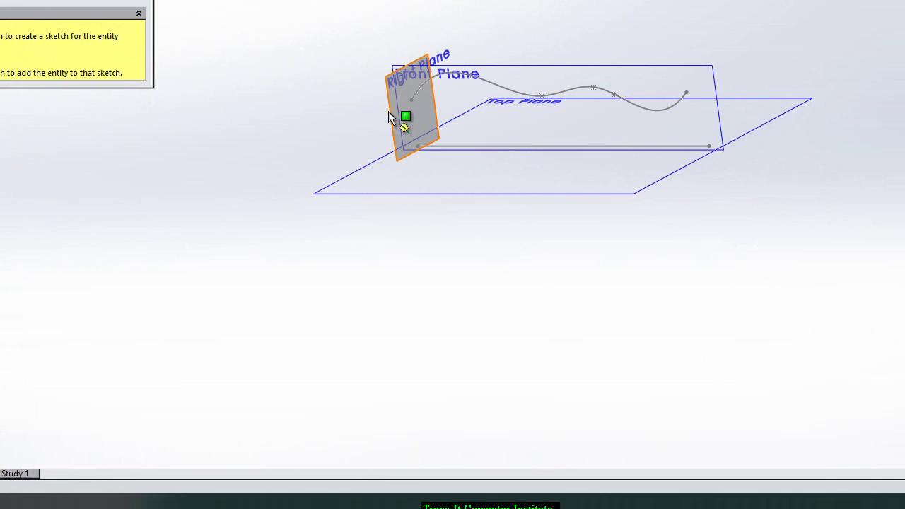
left_click(390, 113)
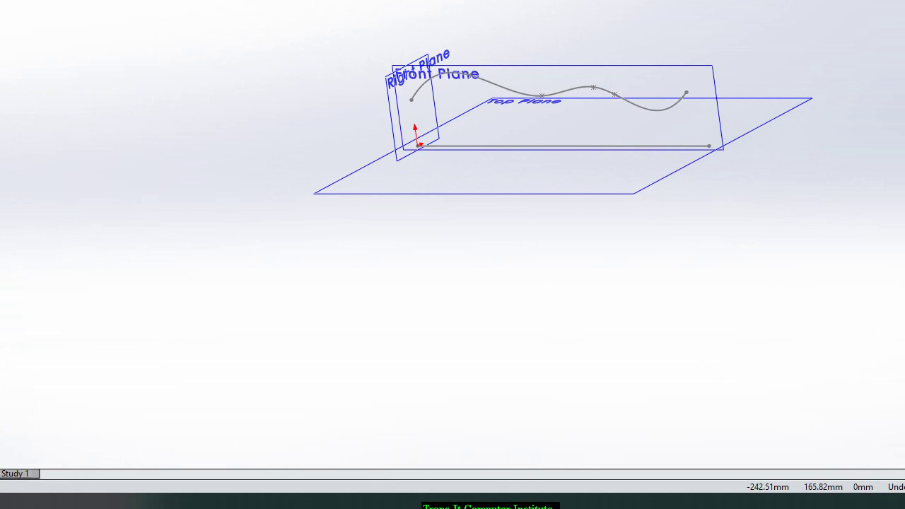
key("space")
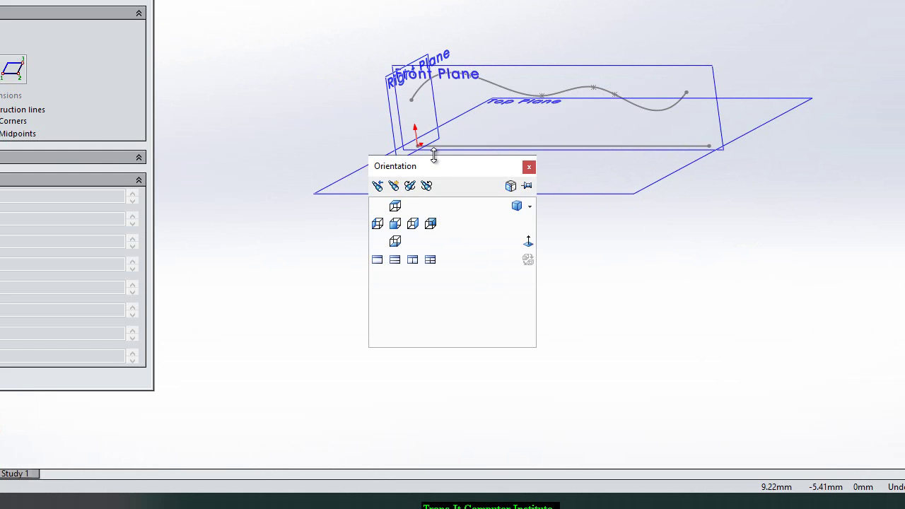
left_click(532, 244)
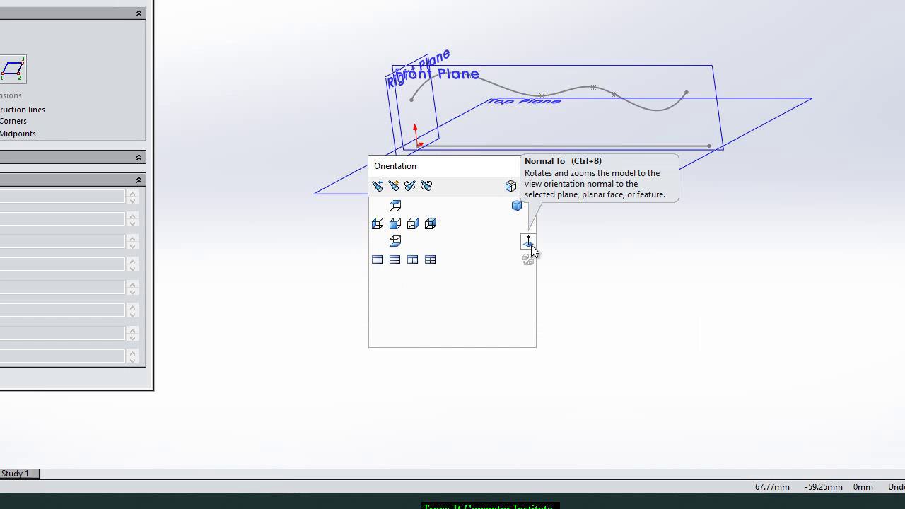
left_click(529, 244)
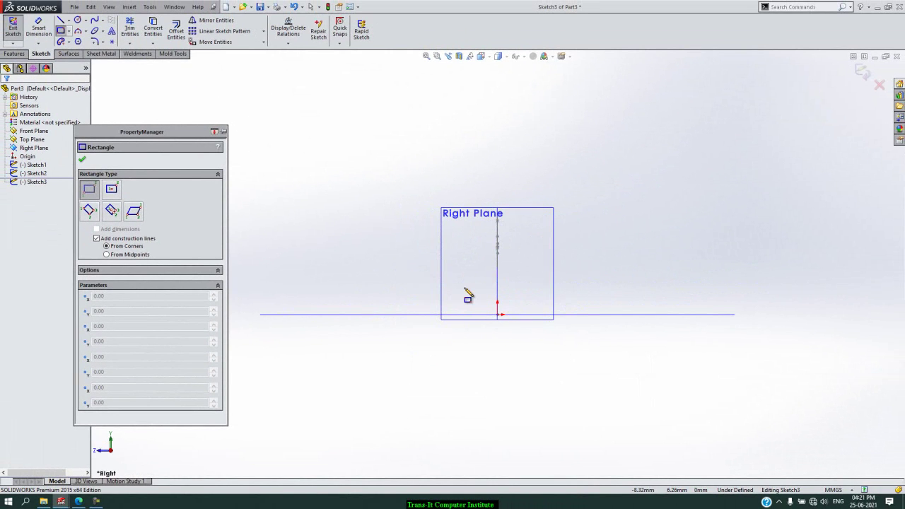
- Draw a corner rectangle with construction diagonals about 35 mm wide and 16 mm high around the origin end of the straight line
key("Right")
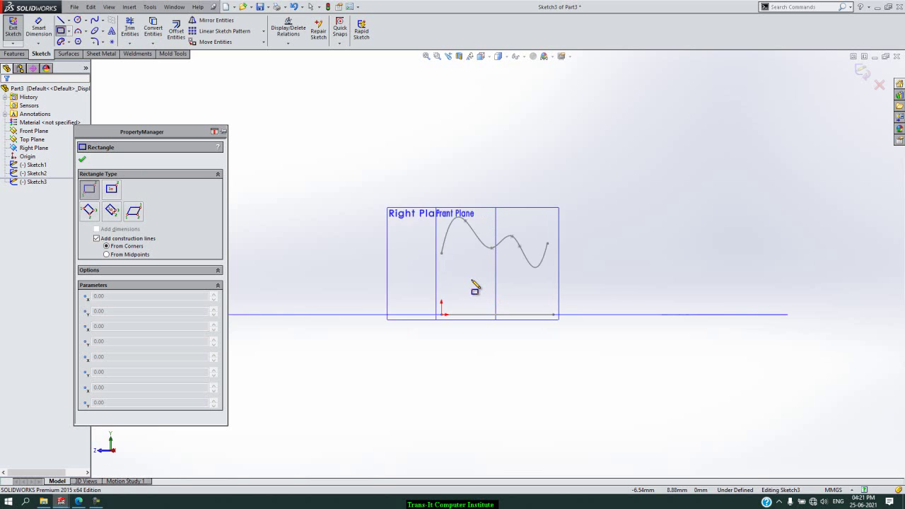
key("Down")
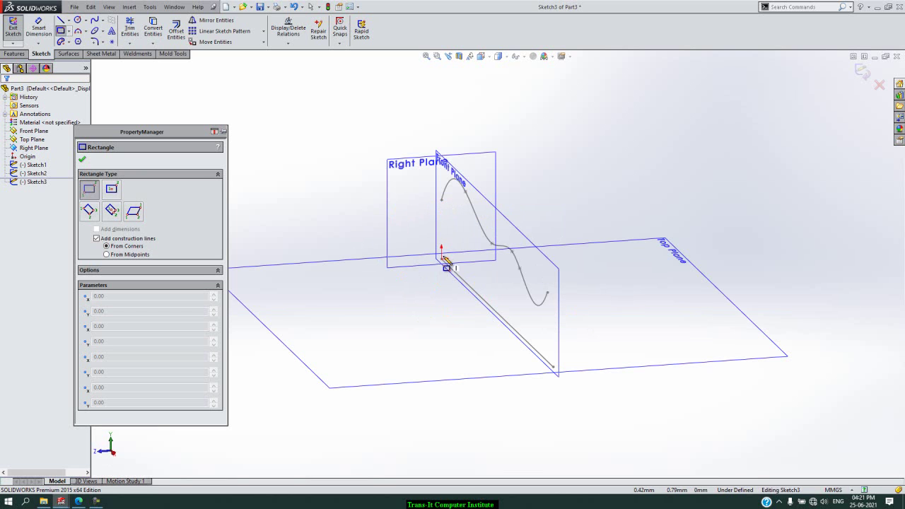
left_click(372, 263)
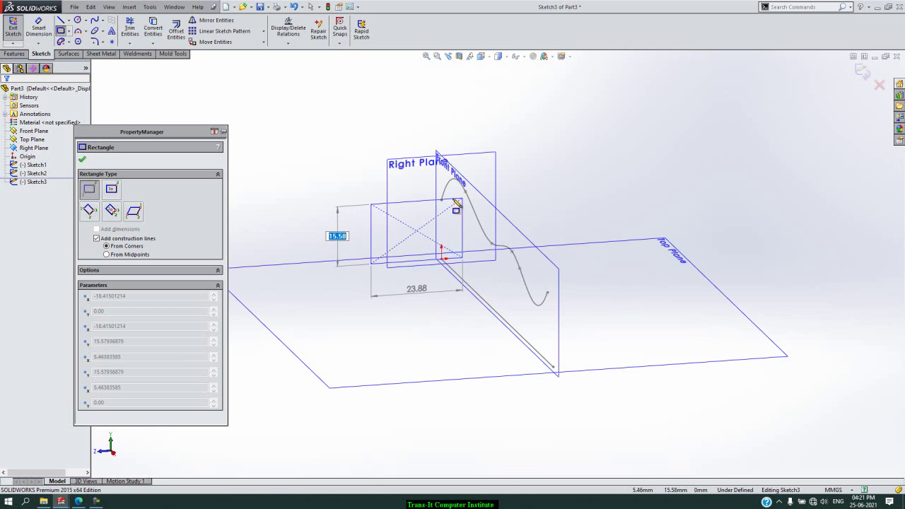
left_click(508, 199)
key("Escape")
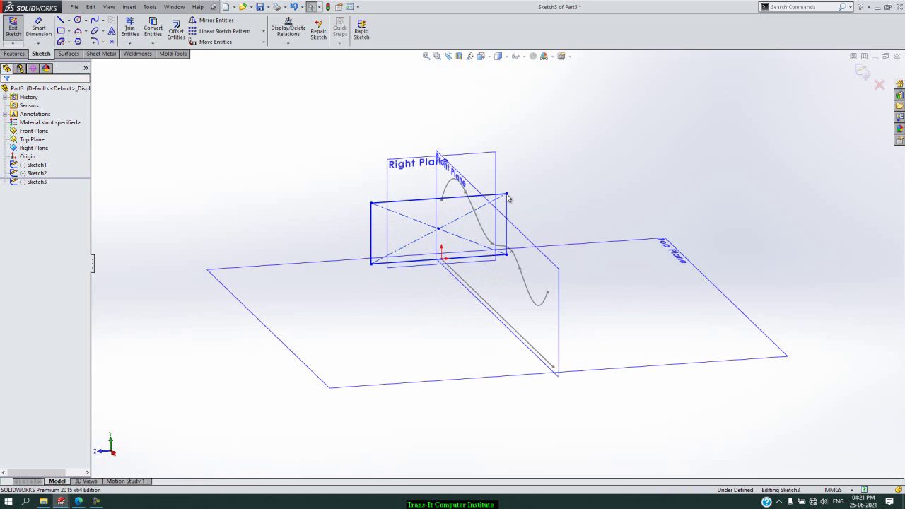
- Add coincident and midpoint relations between the rectangle's upper edge and the spline's start point, and finish the sketch
left_click(442, 200)
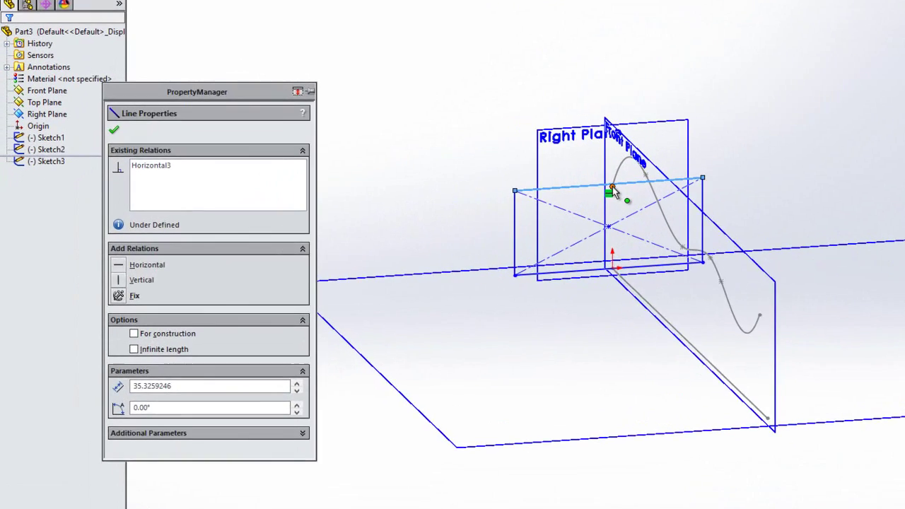
left_click(440, 200, "ctrl")
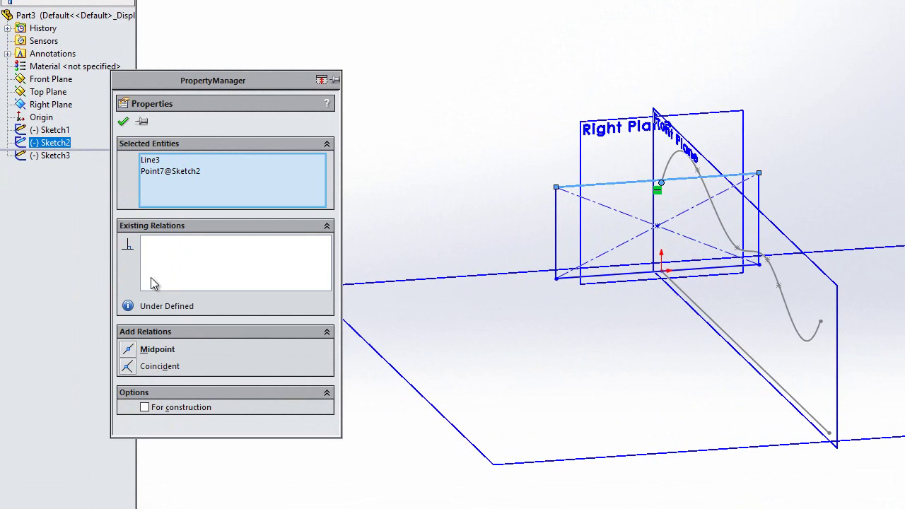
left_click(175, 368)
left_click(151, 356)
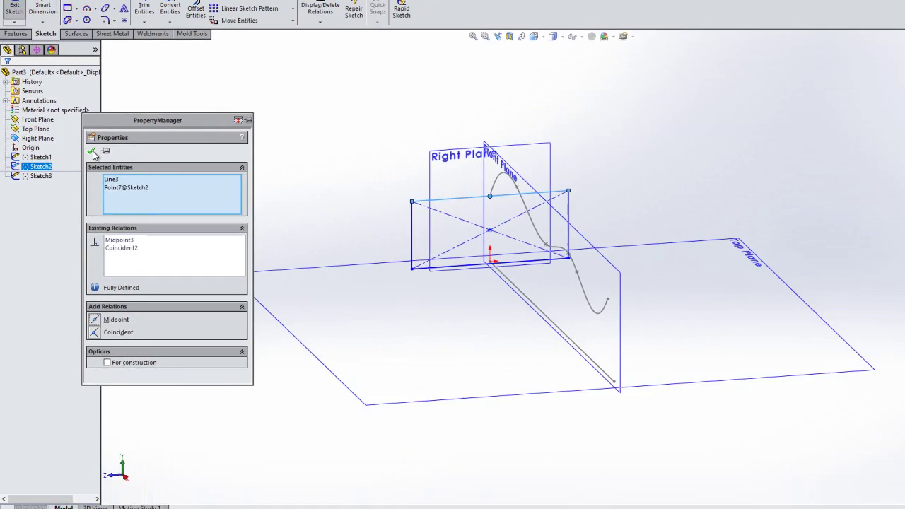
left_click(92, 152)
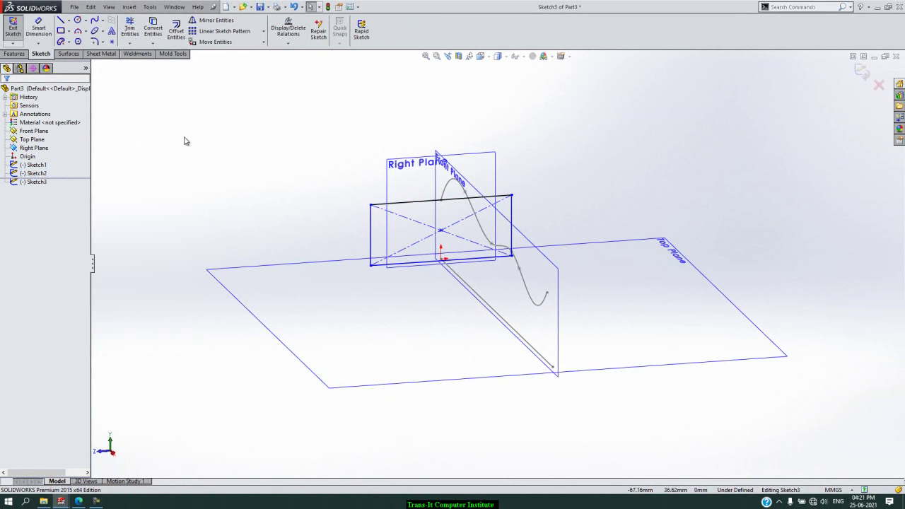
left_click(12, 31)
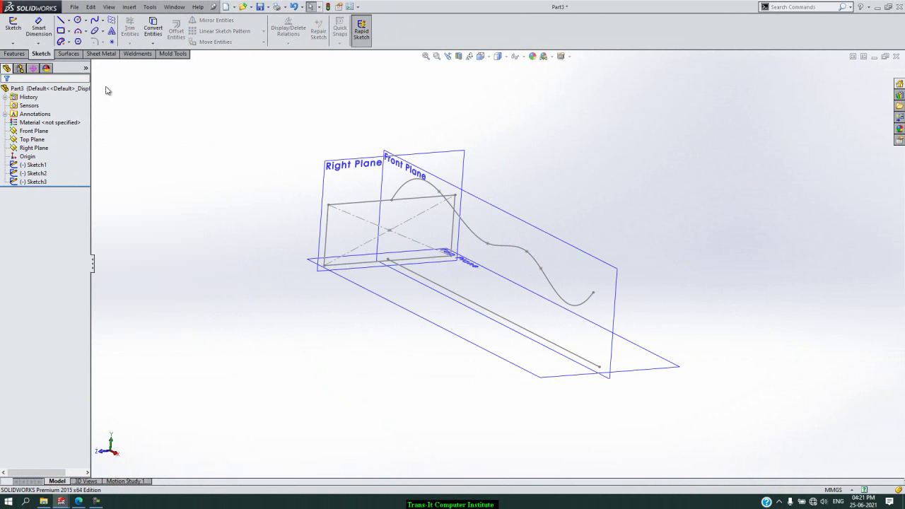
left_click(14, 54)
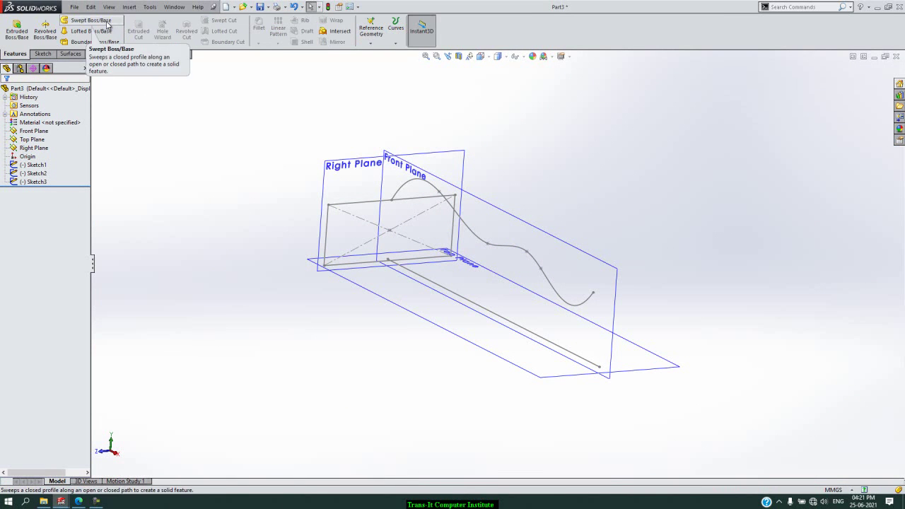
left_click(106, 23)
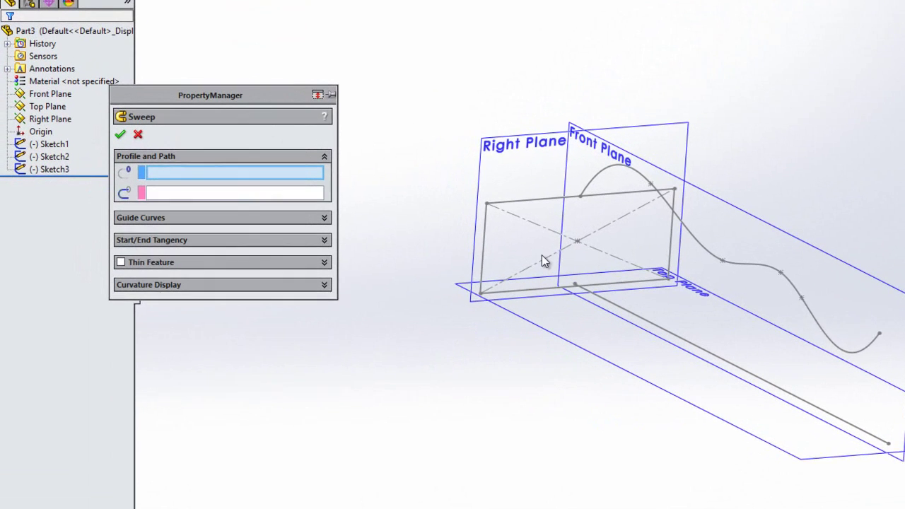
left_click(544, 201)
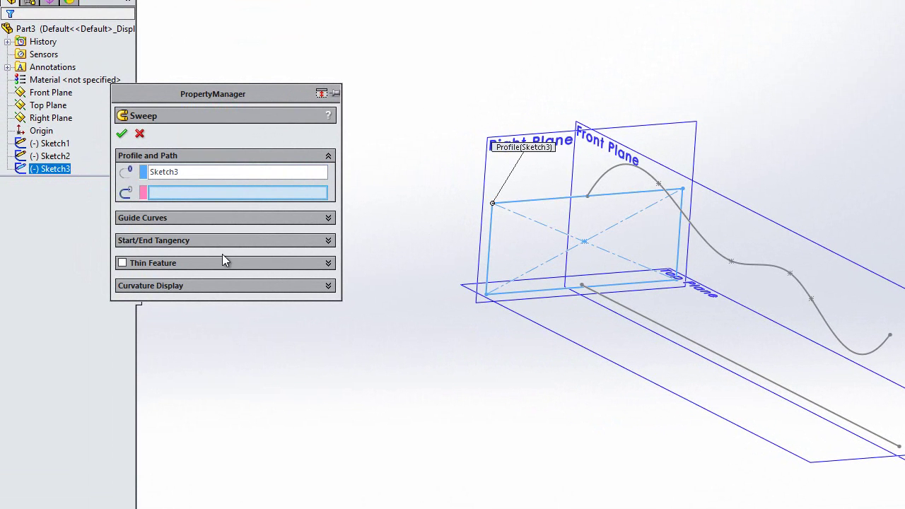
left_click(805, 399)
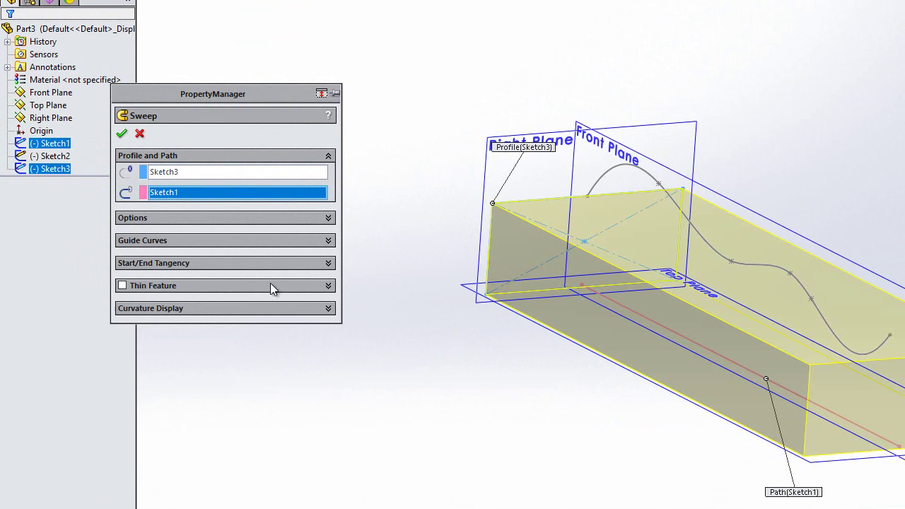
left_click(313, 220)
left_click(314, 222)
left_click(309, 241)
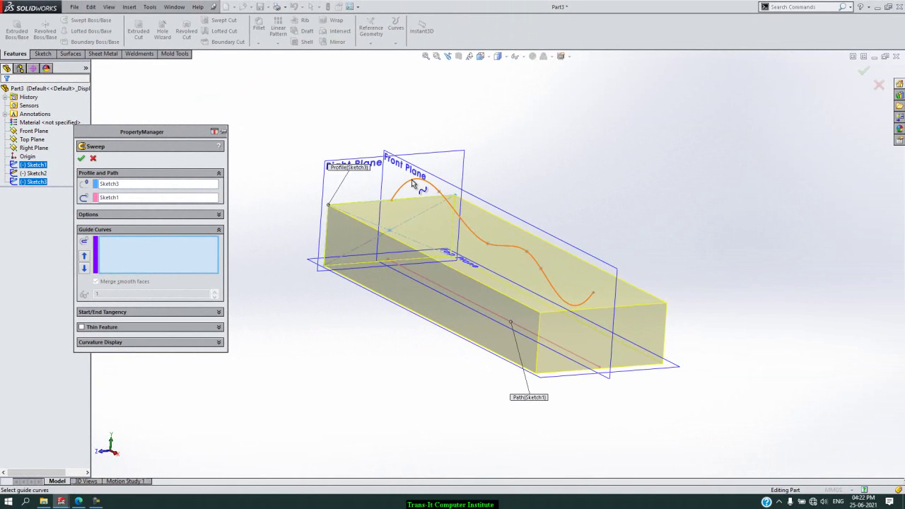
left_click(413, 181)
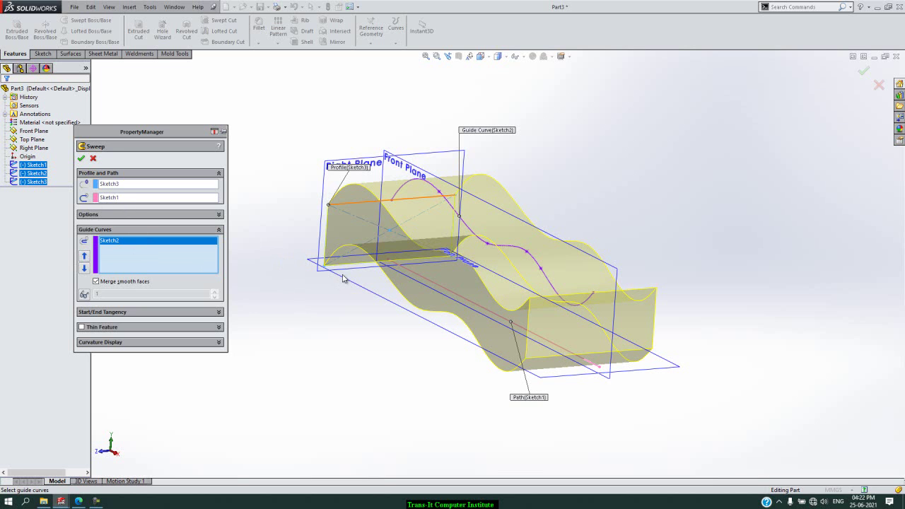
left_click(92, 158)
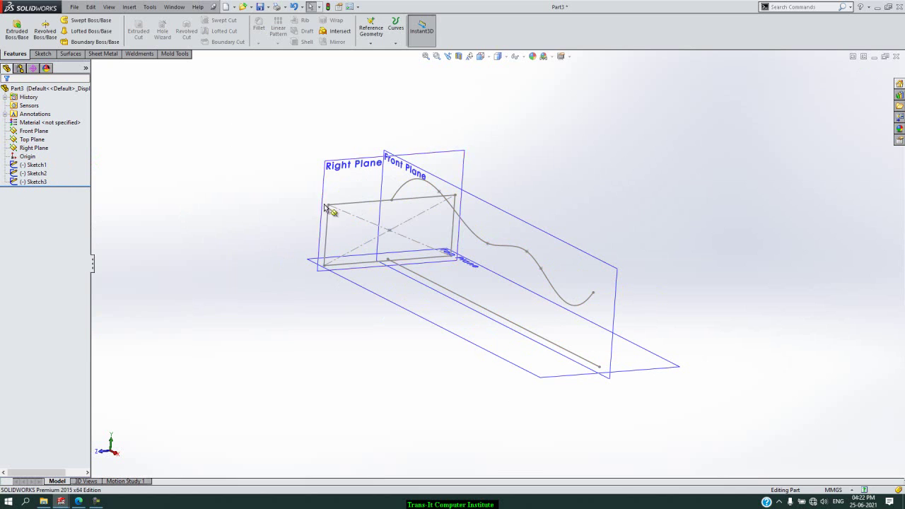
- Edit the rectangle sketch to make its lower edge coincident with the origin, and finish the sketch
left_click(379, 203)
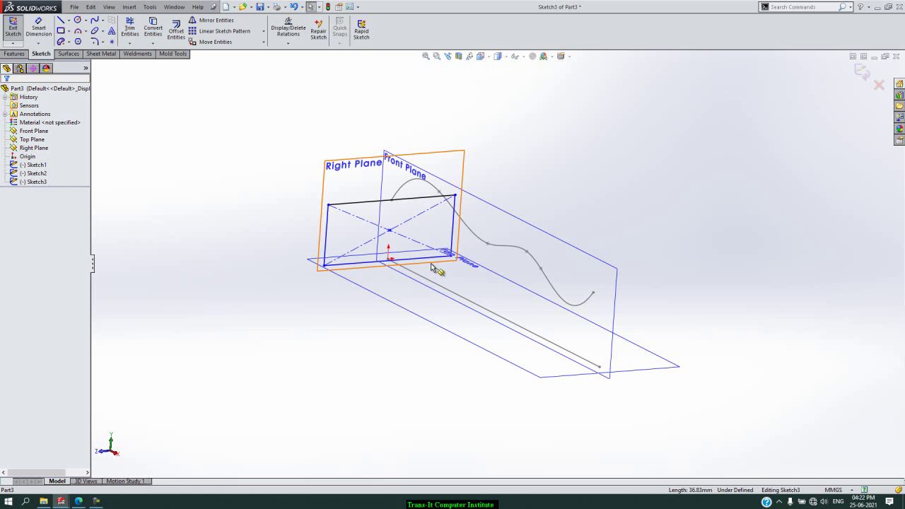
scroll(382, 263, "down", 8)
scroll(382, 259, "down", 2)
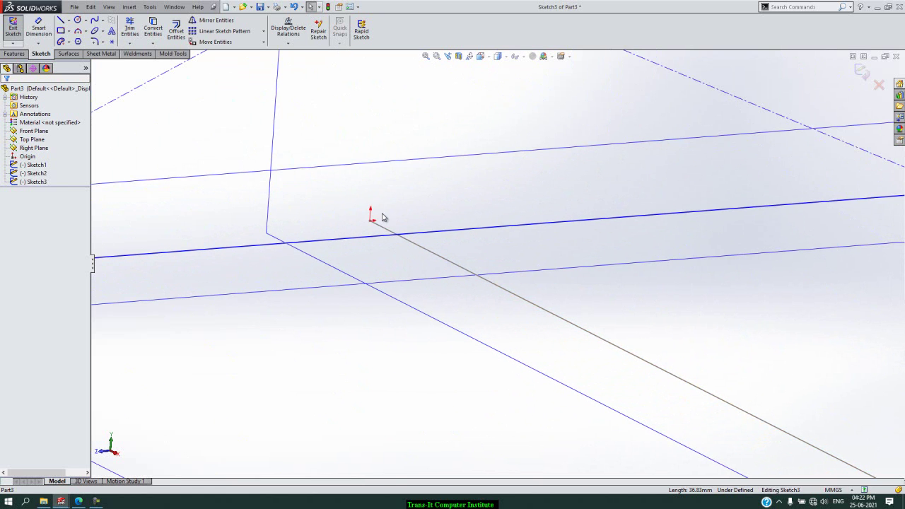
left_click(370, 235)
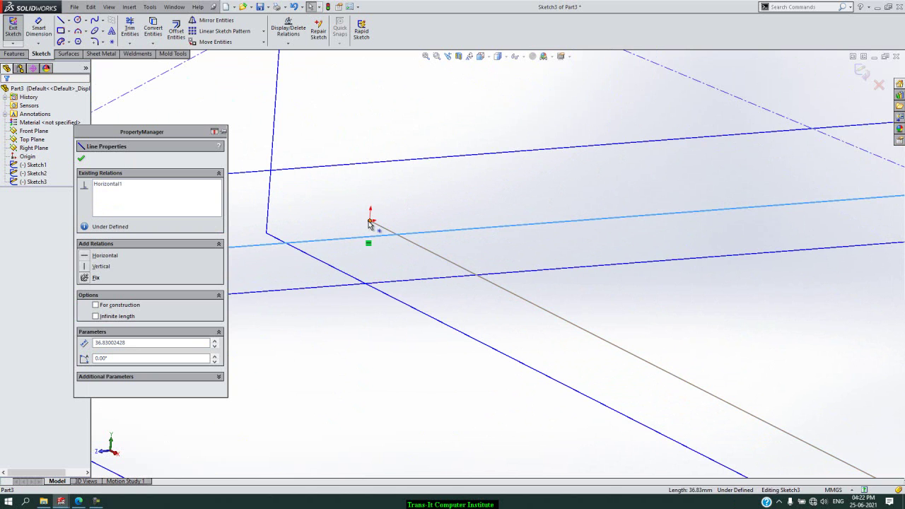
left_click(371, 220, "ctrl")
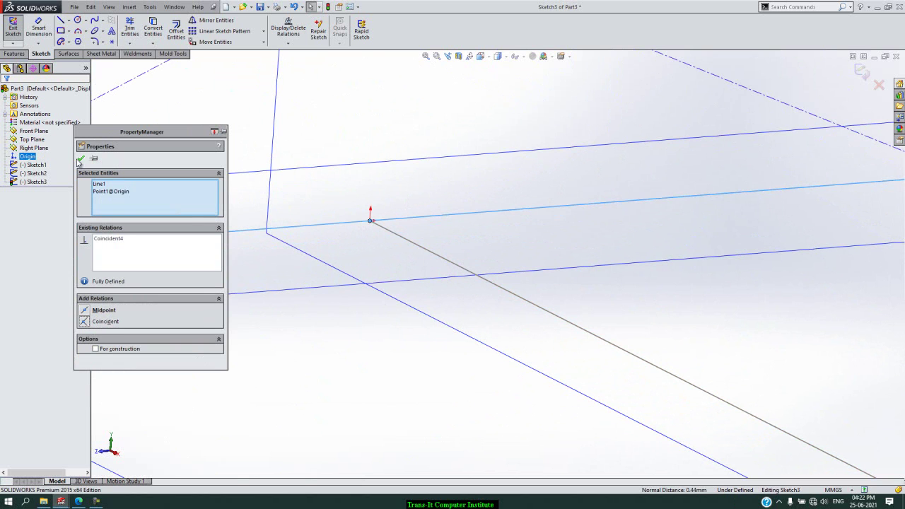
left_click(80, 160)
scroll(486, 241, "up", 3)
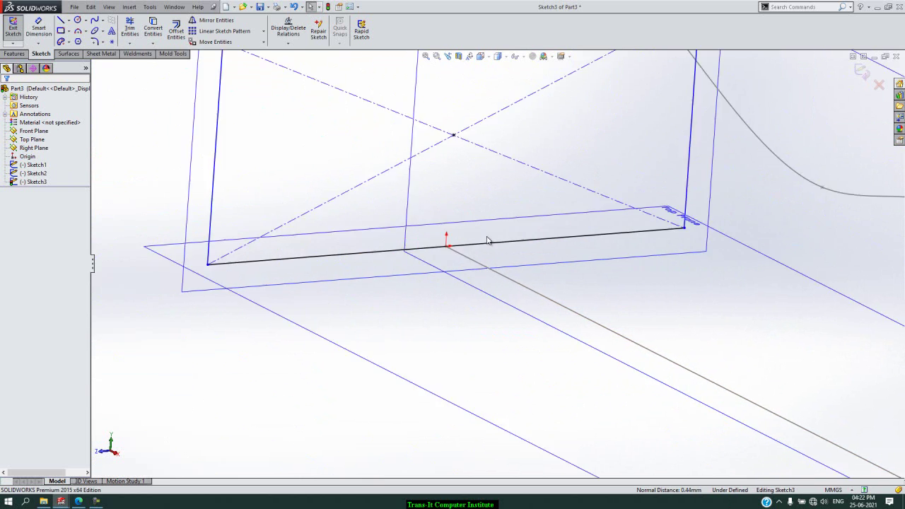
scroll(486, 240, "up", 3)
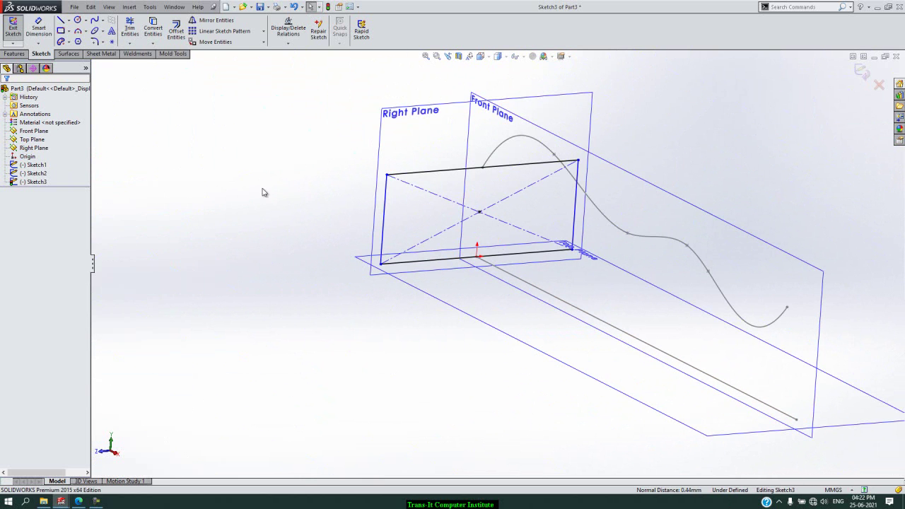
left_click(12, 36)
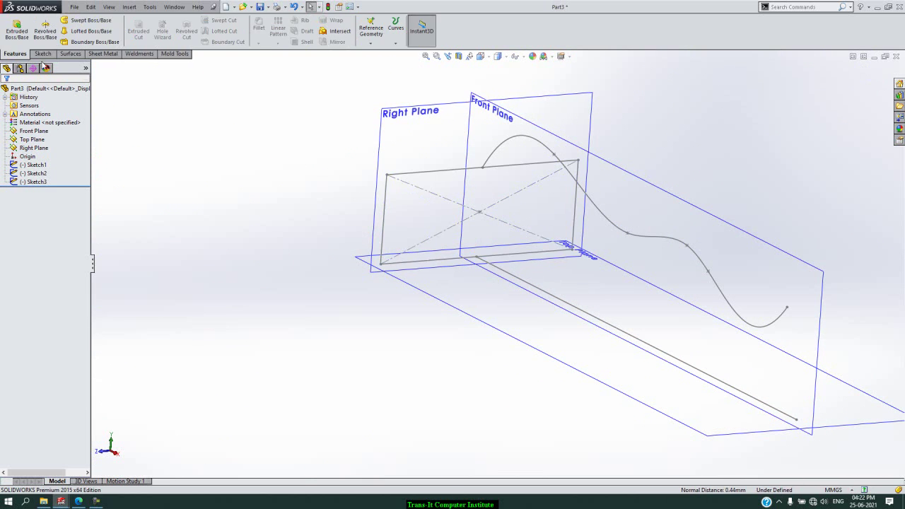
- Create a swept boss with the rectangle as profile, the straight line as path and the wavy spline as guide curve
left_click(86, 21)
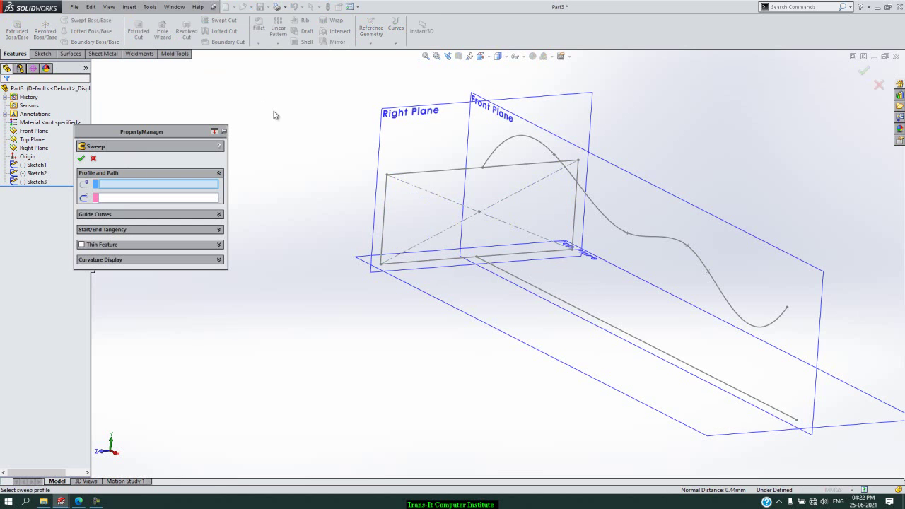
left_click(387, 174)
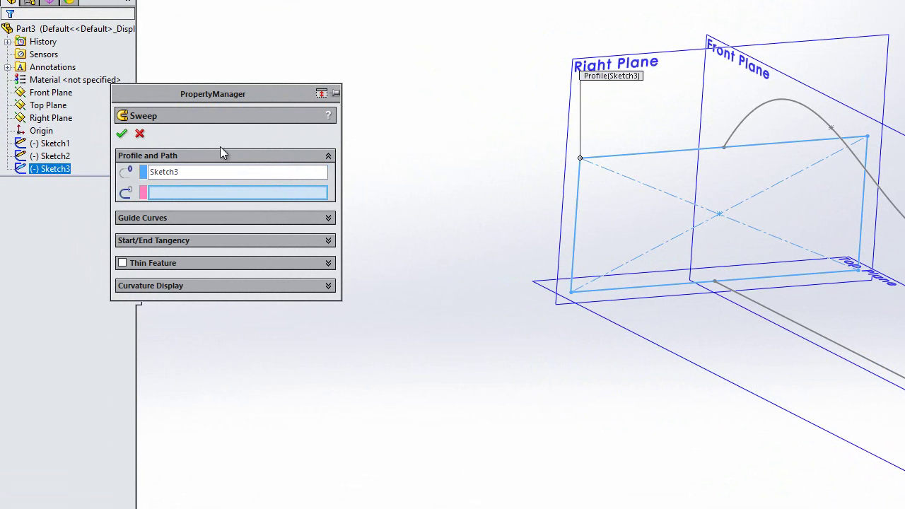
left_click(781, 316)
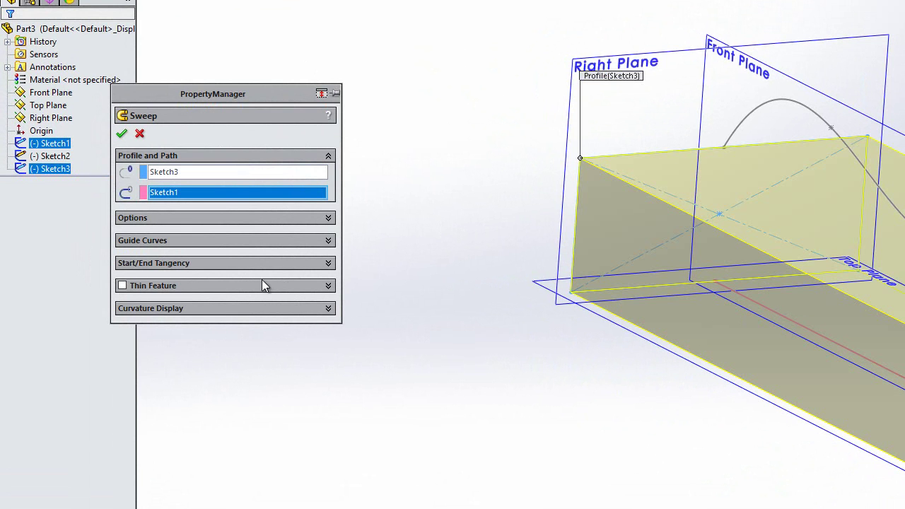
left_click(293, 242)
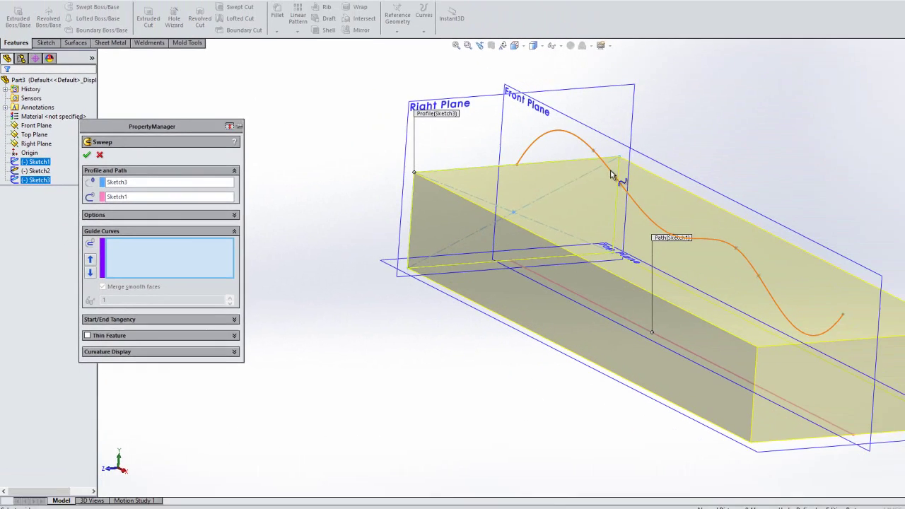
left_click(854, 155)
left_click(570, 173)
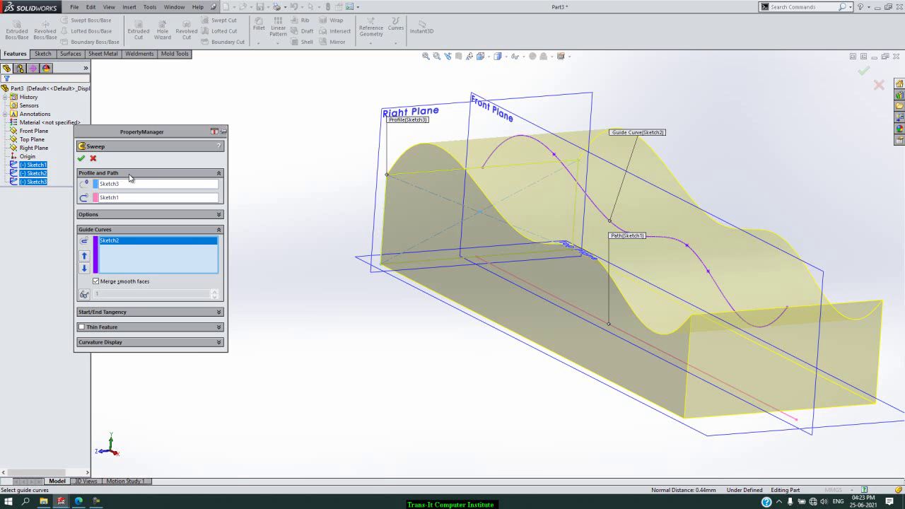
left_click(80, 159)
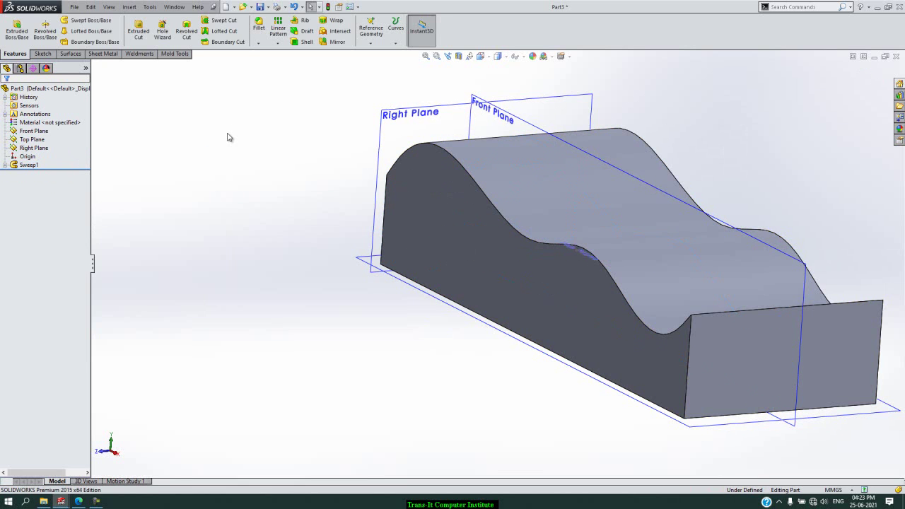
key("Right")
key("Right")
key("Right")
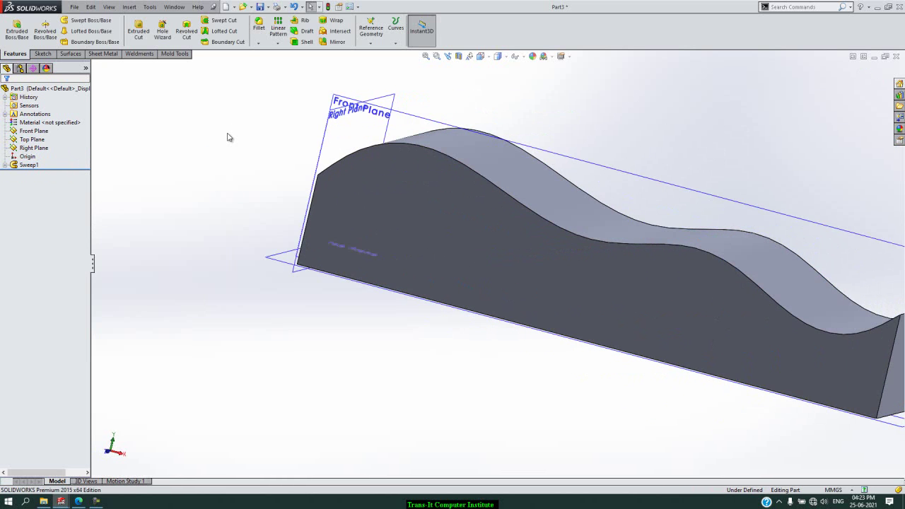
key("f")
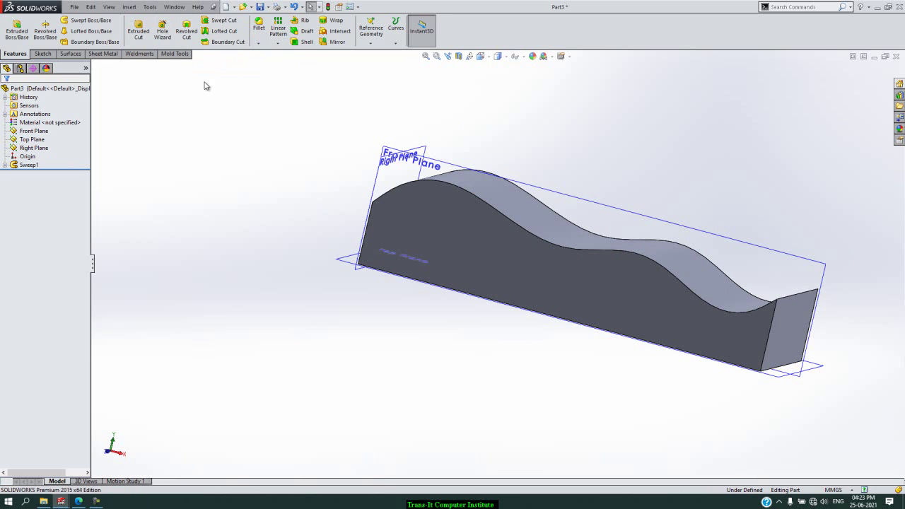
- Create a new part and show its Front, Top and Right planes and the origin
key("ctrl+n")
double_click(200, 192)
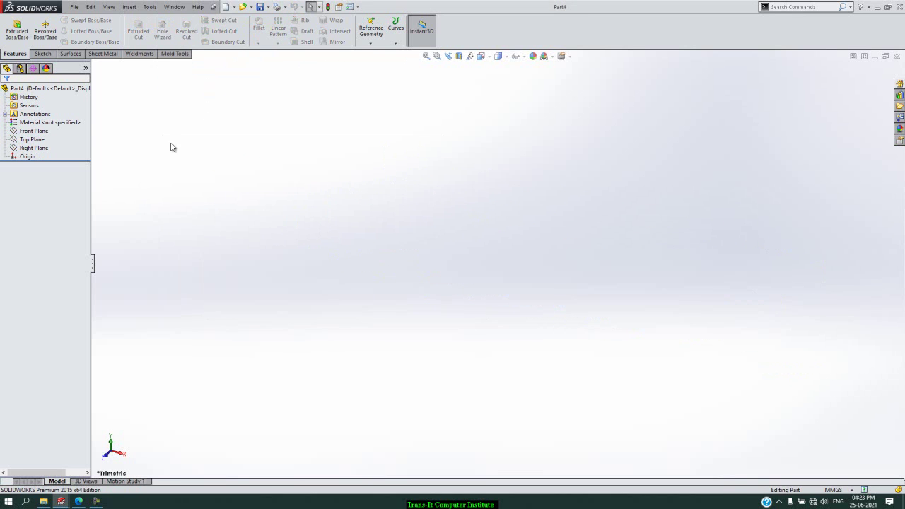
left_click_drag(60, 133, 12, 154)
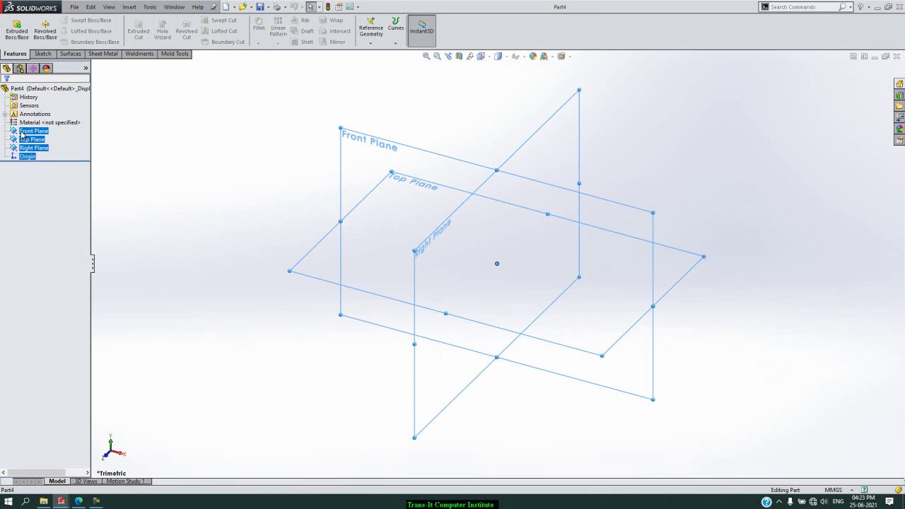
right_click(22, 134)
left_click(32, 124)
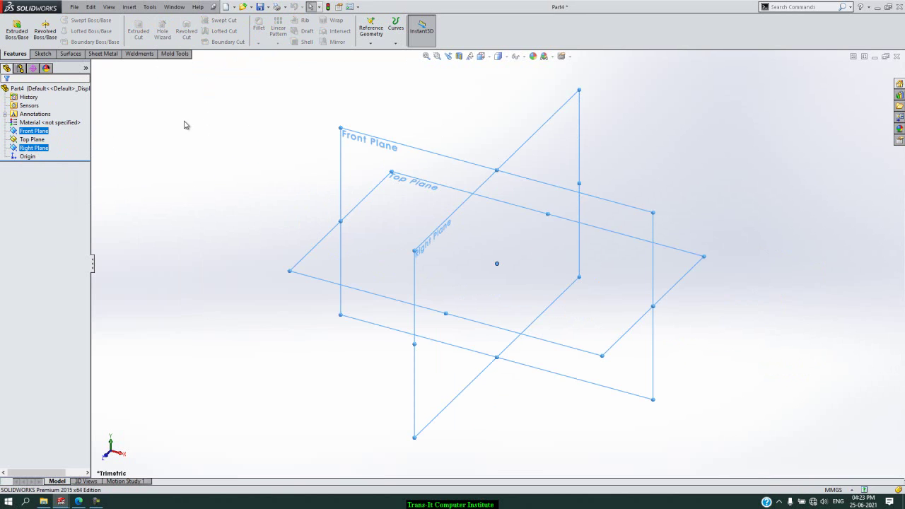
- Start an extruded boss on the Front Plane and draw a corner rectangle with construction diagonals about 135 mm wide and 65 mm high around the origin
left_click(17, 30)
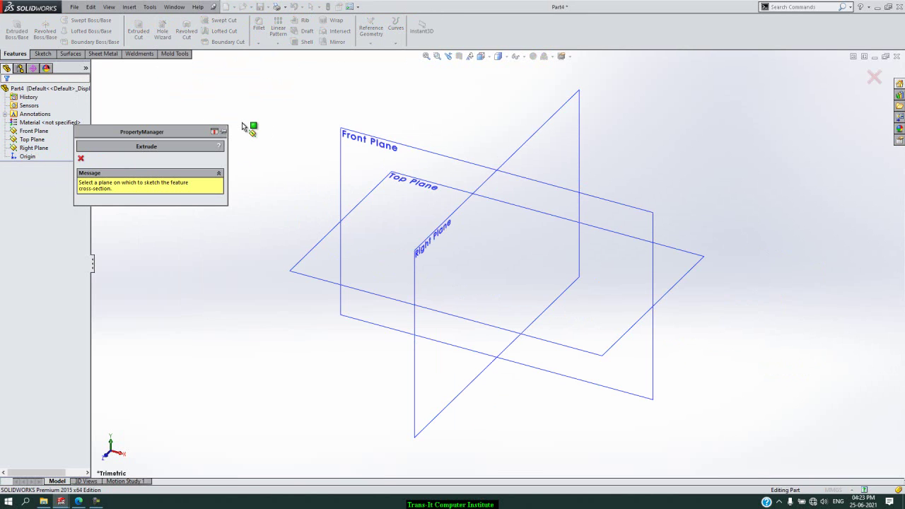
left_click(382, 137)
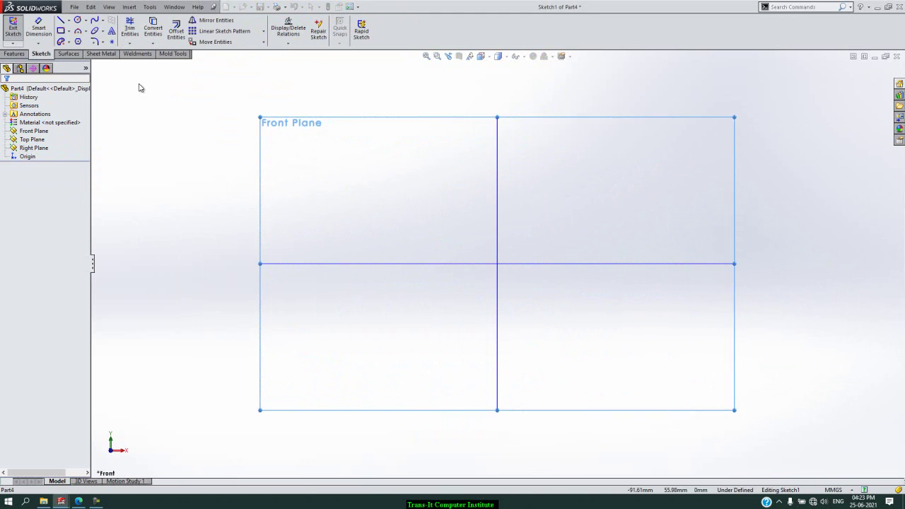
left_click(61, 31)
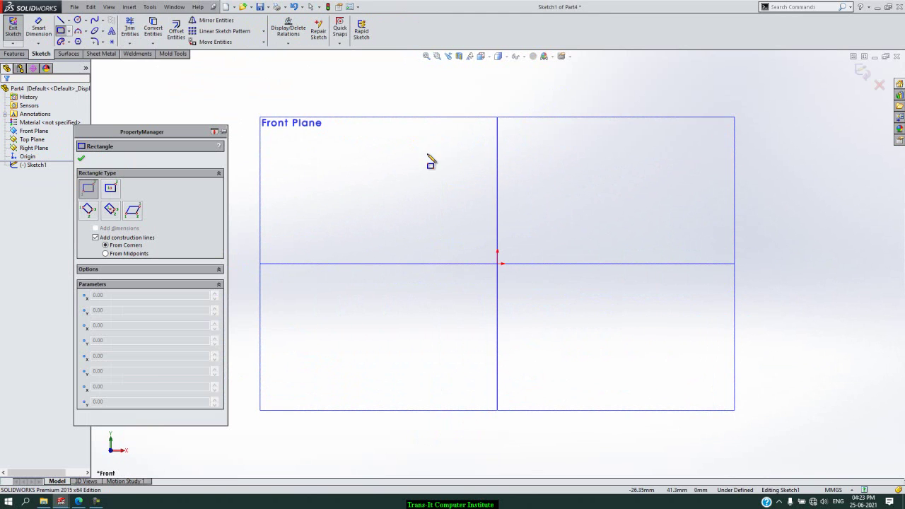
left_click(324, 183)
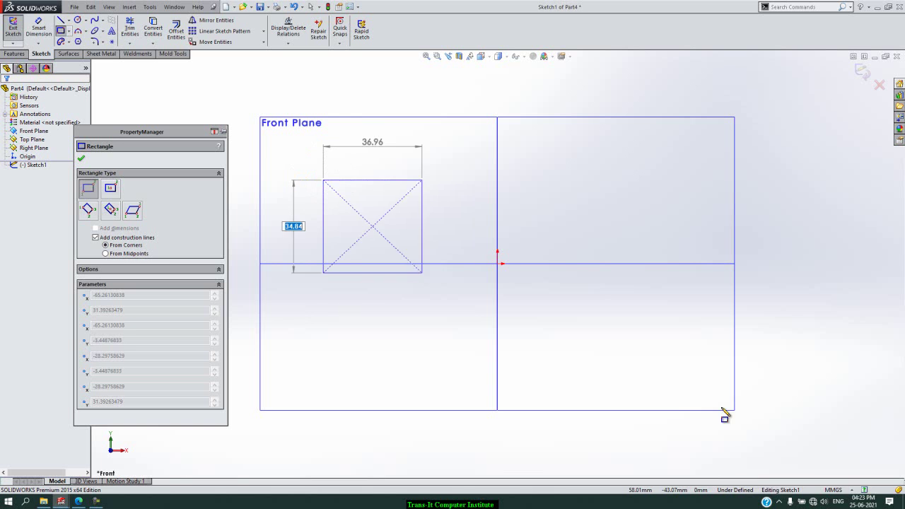
left_click(684, 352)
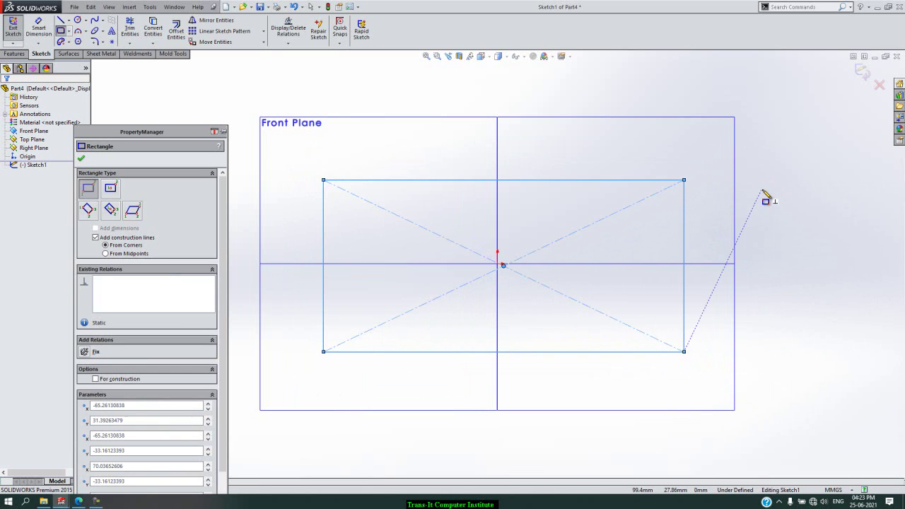
key("Escape")
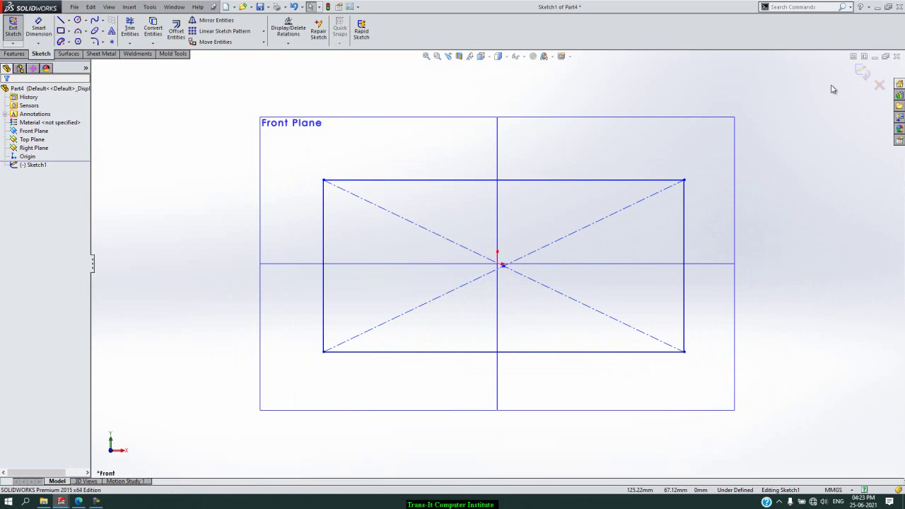
- Finish the rectangle sketch and extrude it 80 mm with the Mid Plane end condition
left_click(861, 76)
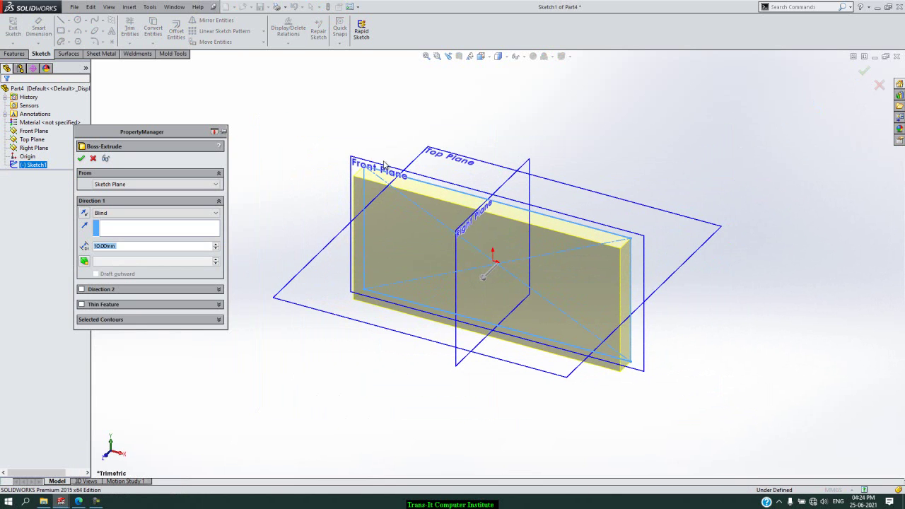
left_click(157, 213)
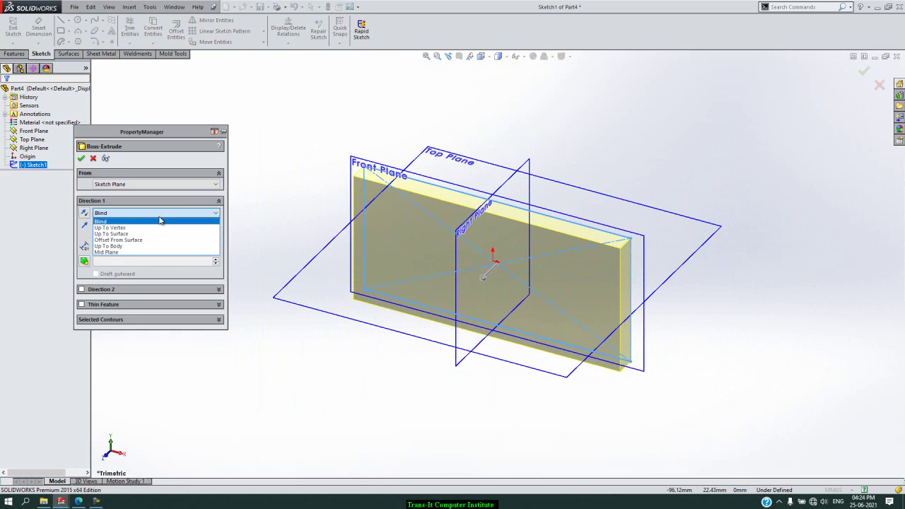
left_click(147, 248)
left_click(215, 247)
left_click(215, 246)
left_click(215, 246)
left_click(215, 246)
left_click(215, 246)
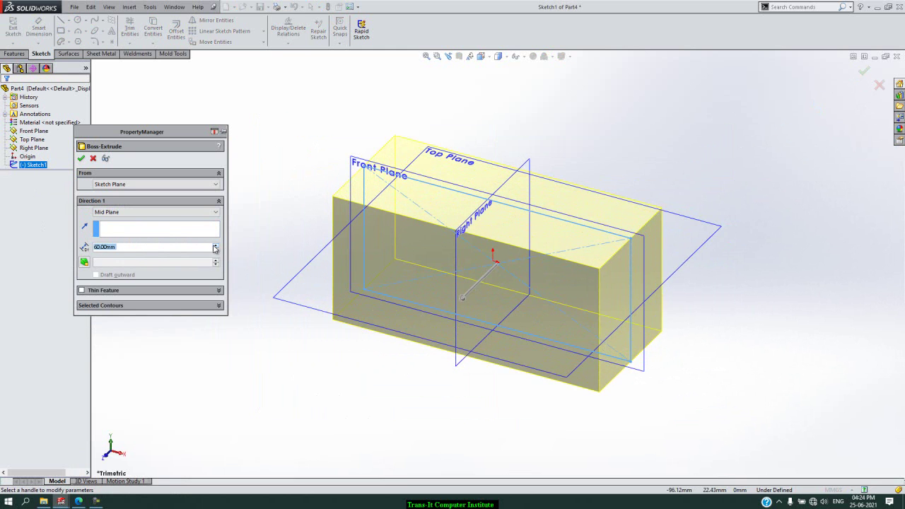
left_click(215, 246)
left_click(215, 246)
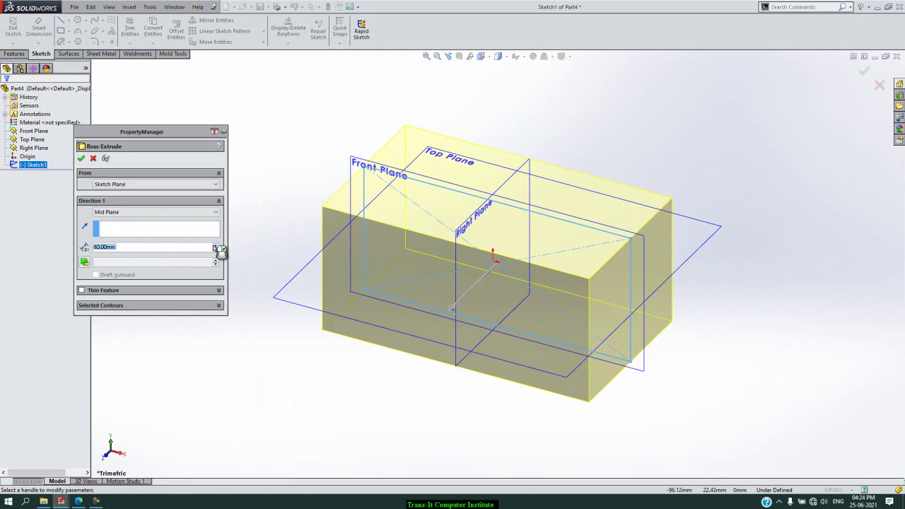
left_click(82, 157)
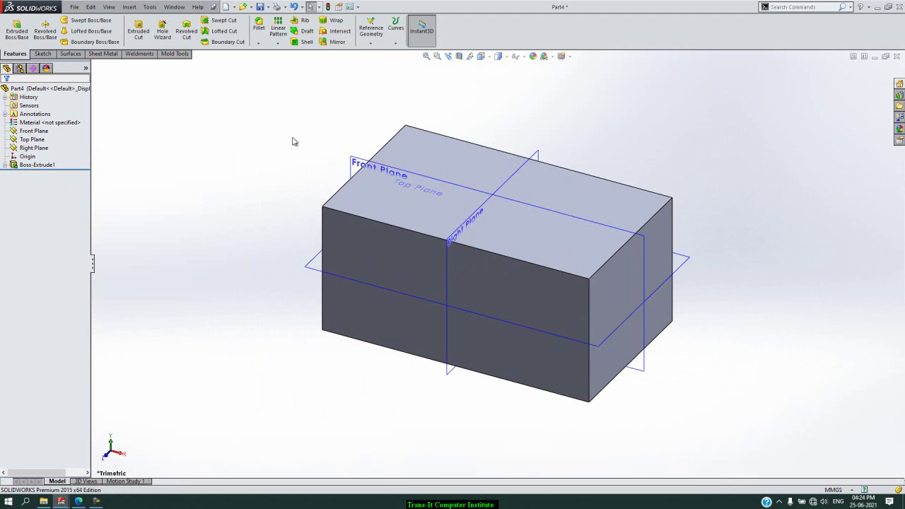
- On the Front Plane, sketch a horizontal line inward from the block's left edge, then a vertical line about 40 mm long up to its top edge
key("Right")
key("Right")
key("Right")
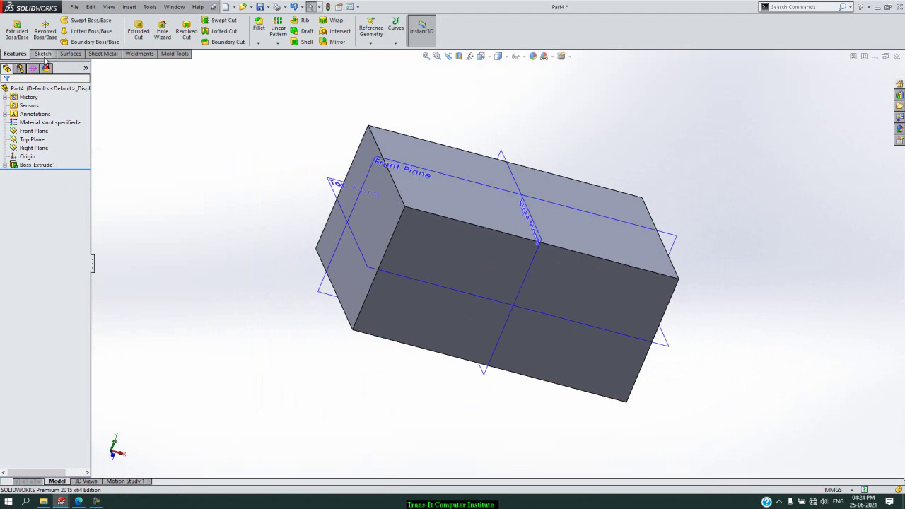
left_click(43, 54)
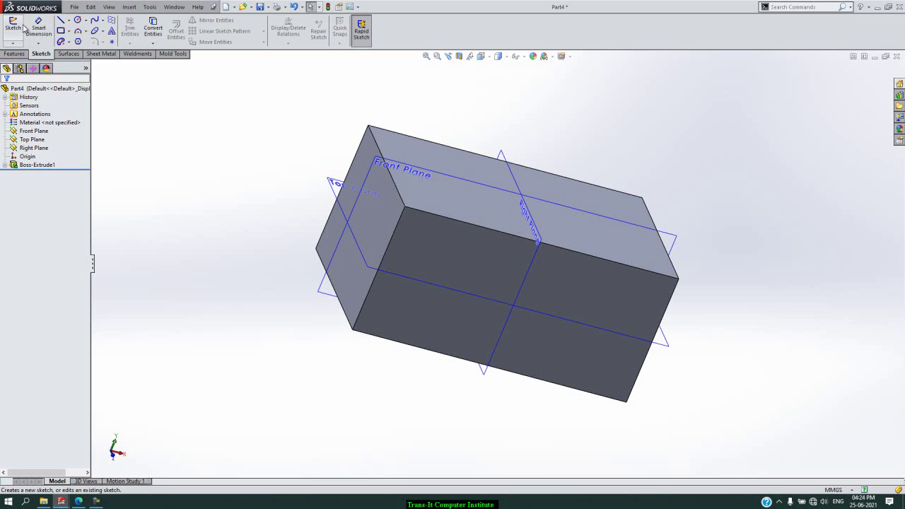
left_click(12, 29)
left_click(360, 186)
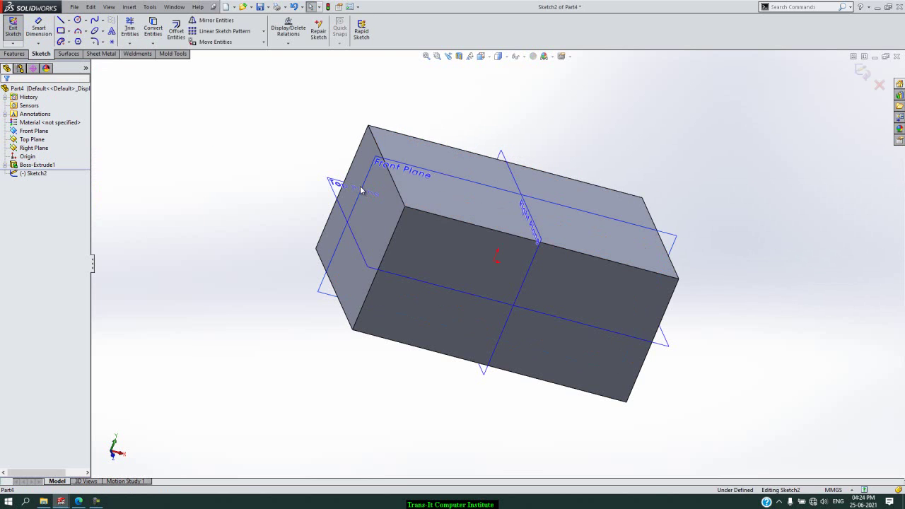
key("space")
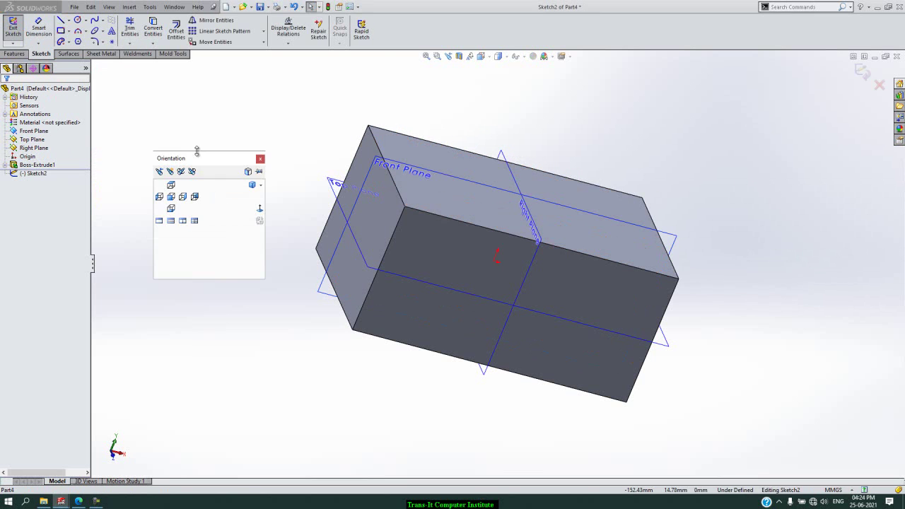
left_click(259, 208)
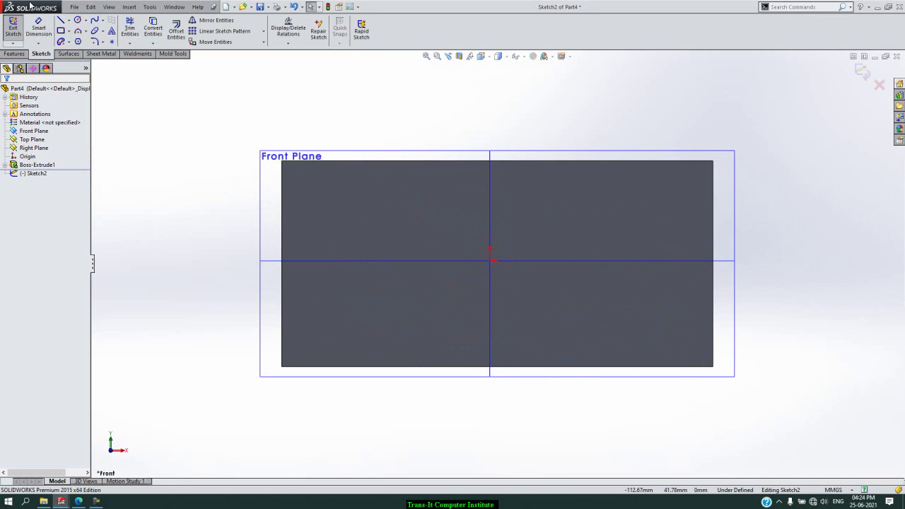
left_click(63, 21)
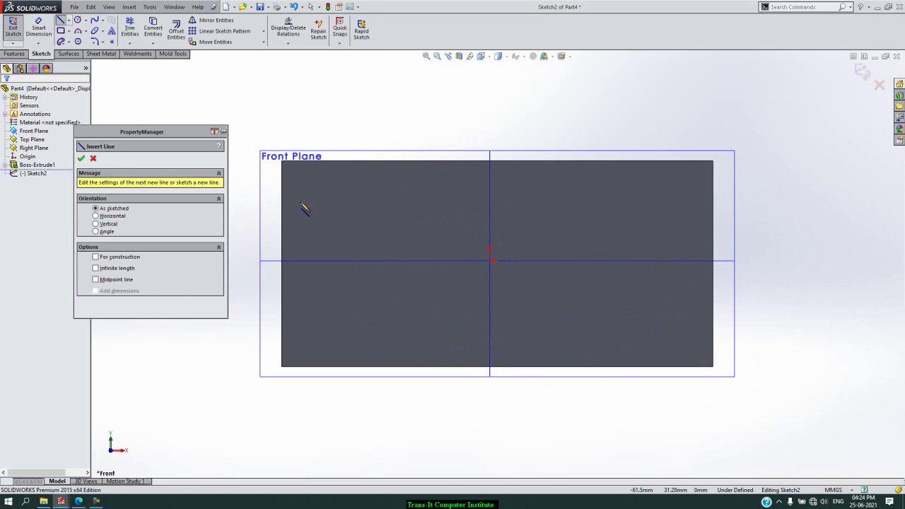
left_click(283, 287)
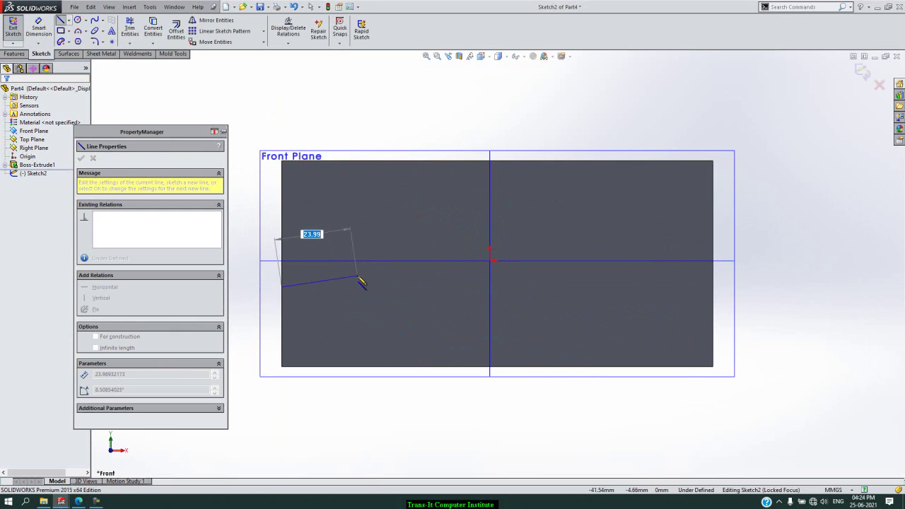
left_click(622, 286)
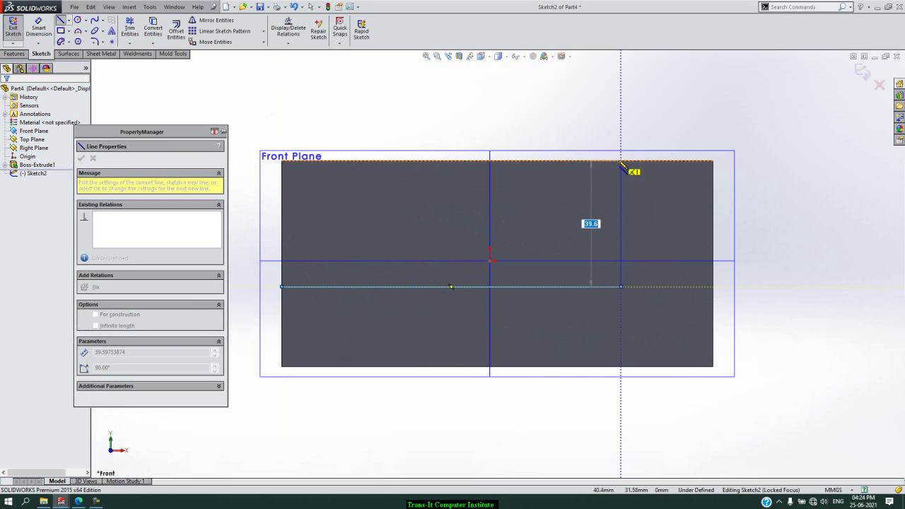
left_click(622, 162)
key("Escape")
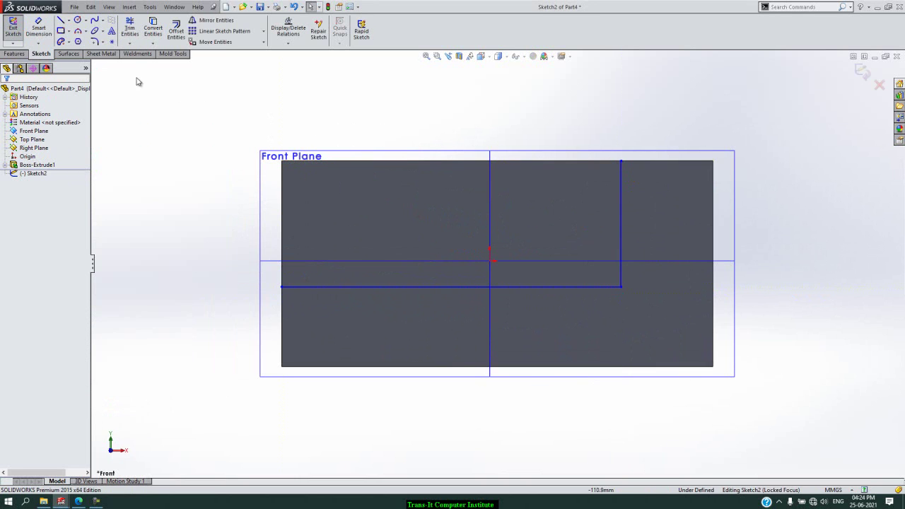
- Round the corner between the two path lines with a 30 mm sketch fillet and finish the sketch
left_click(95, 41)
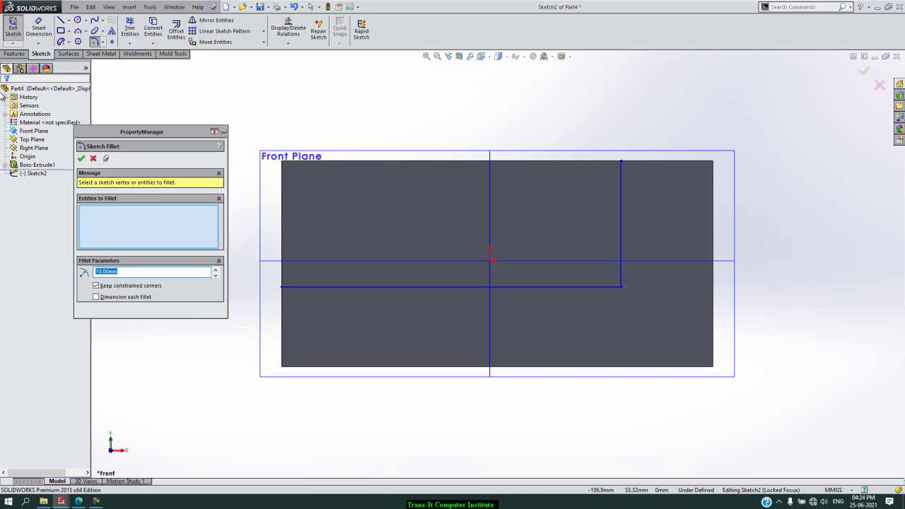
left_click(621, 287)
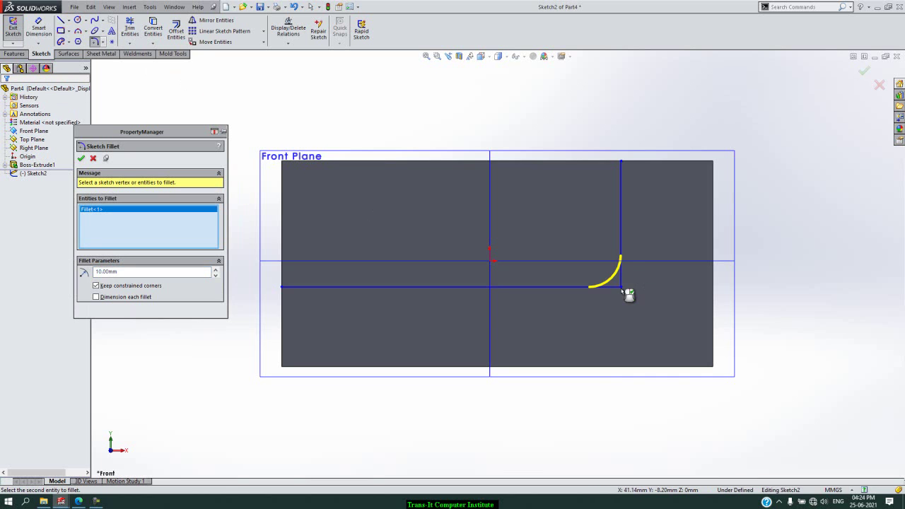
left_click(215, 269)
left_click(215, 269)
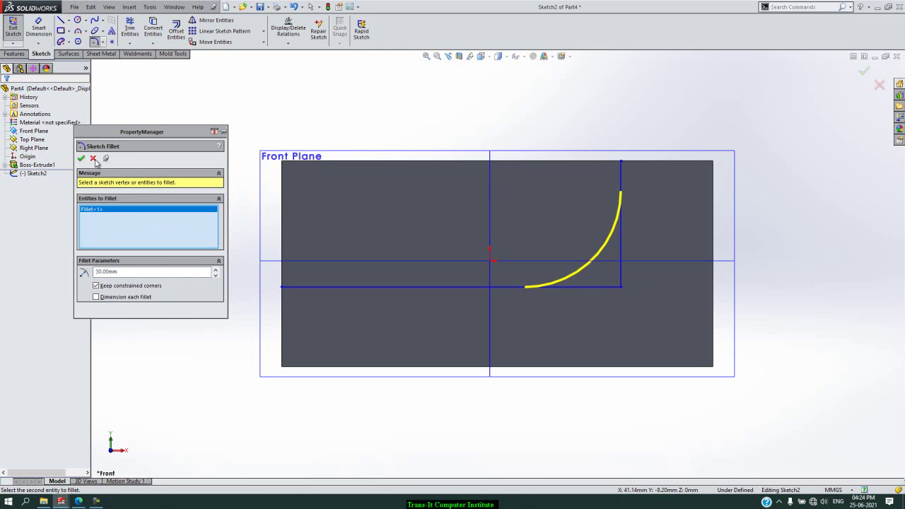
left_click(81, 158)
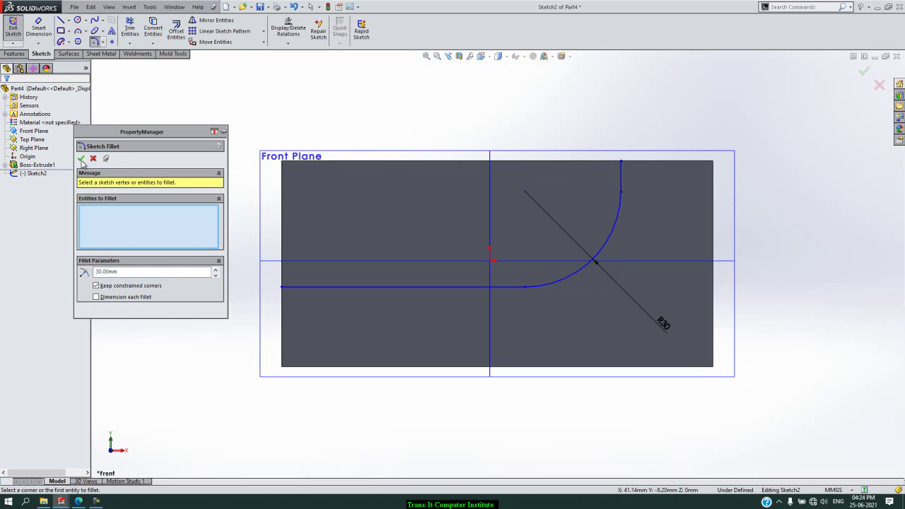
left_click(82, 159)
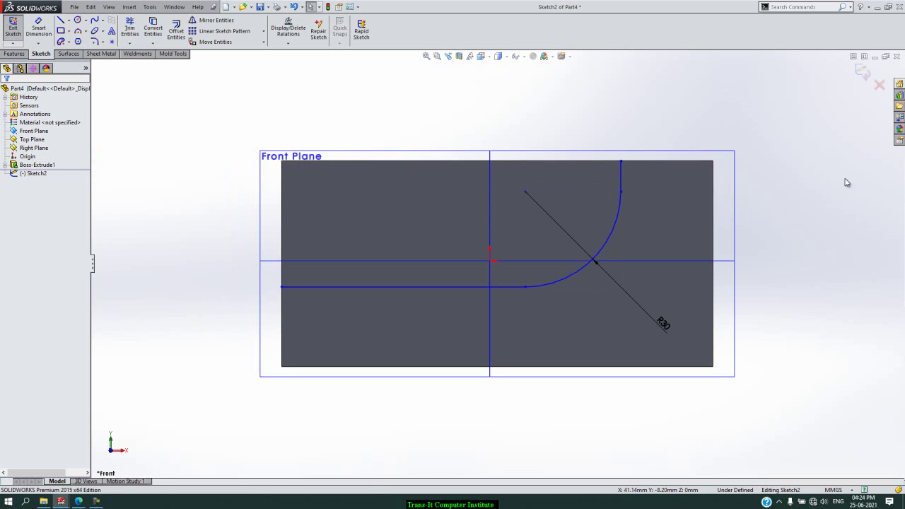
left_click(863, 71)
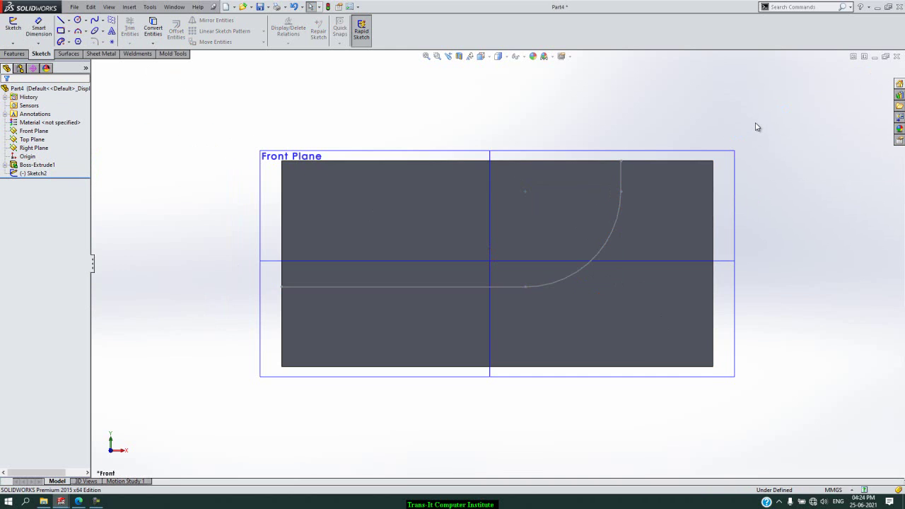
- On the block's end face where the path starts, sketch a circle about 13 mm in diameter centred on the path's start point and finish the sketch
key("ctrl+7")
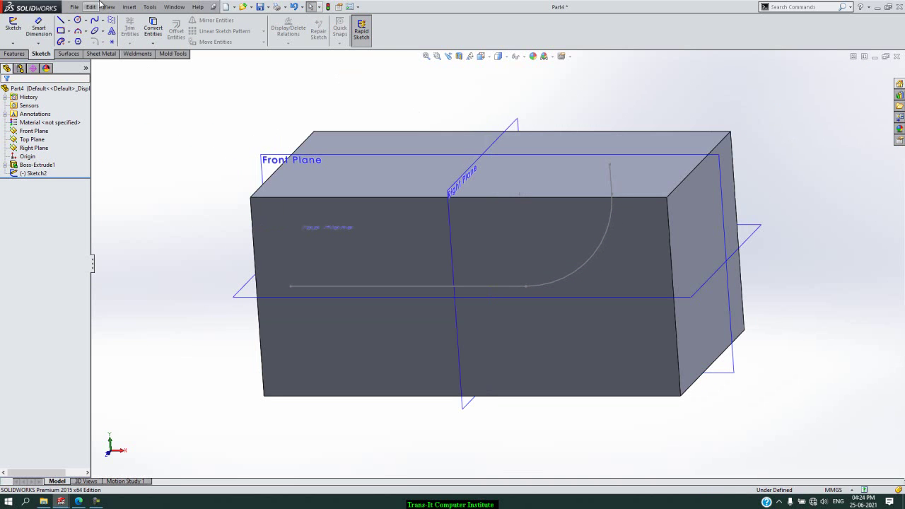
left_click(11, 26)
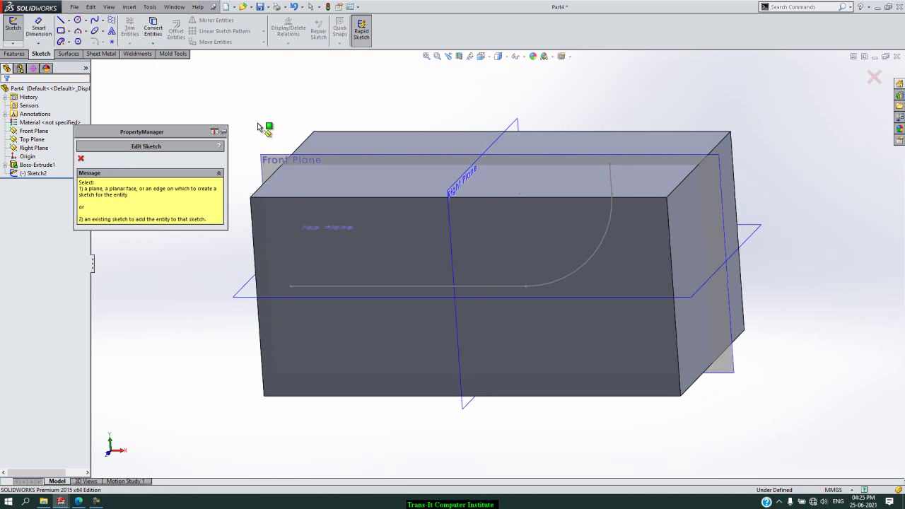
key("Right")
key("Right")
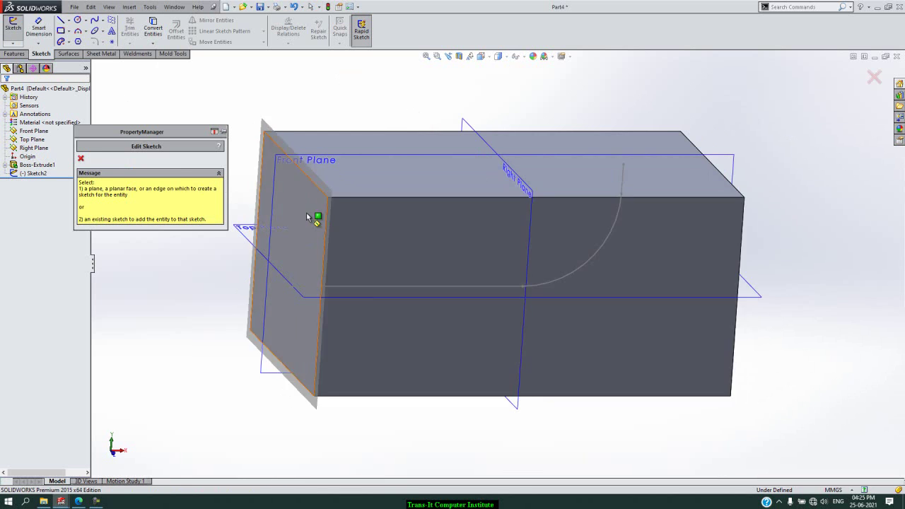
left_click(295, 202)
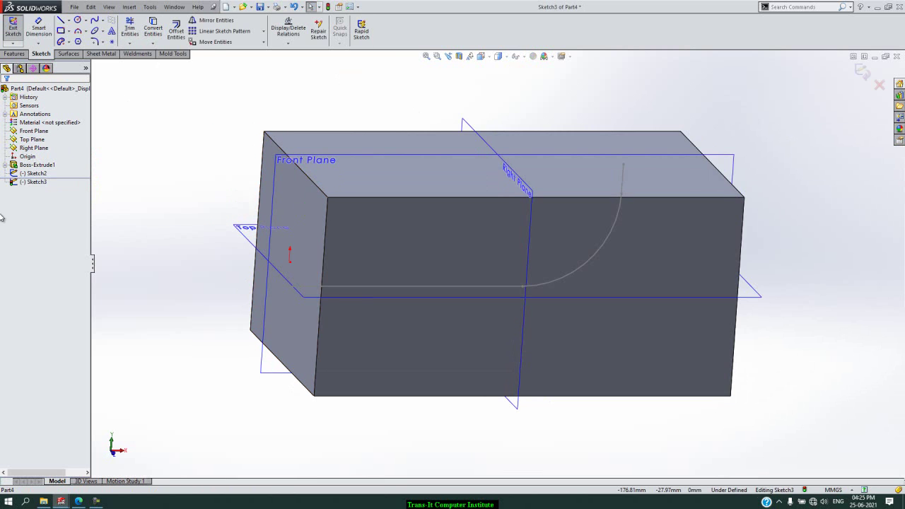
left_click(77, 20)
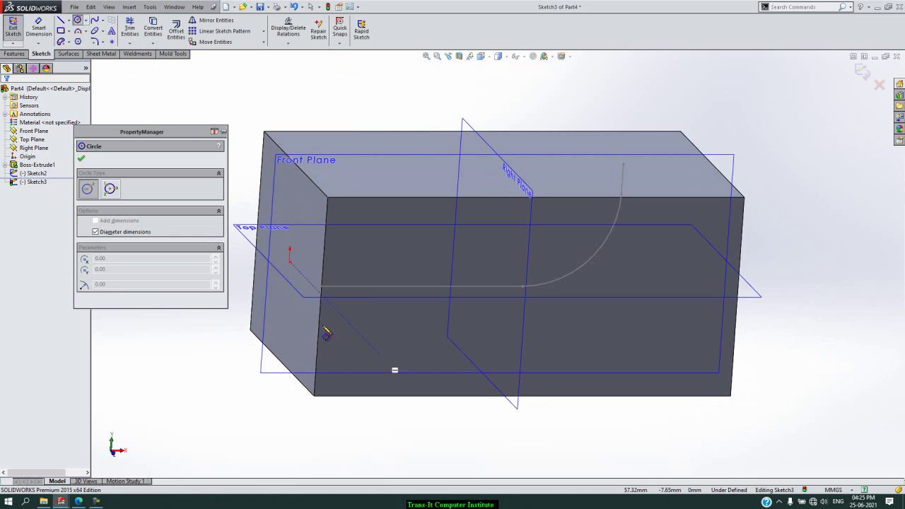
left_click(288, 286)
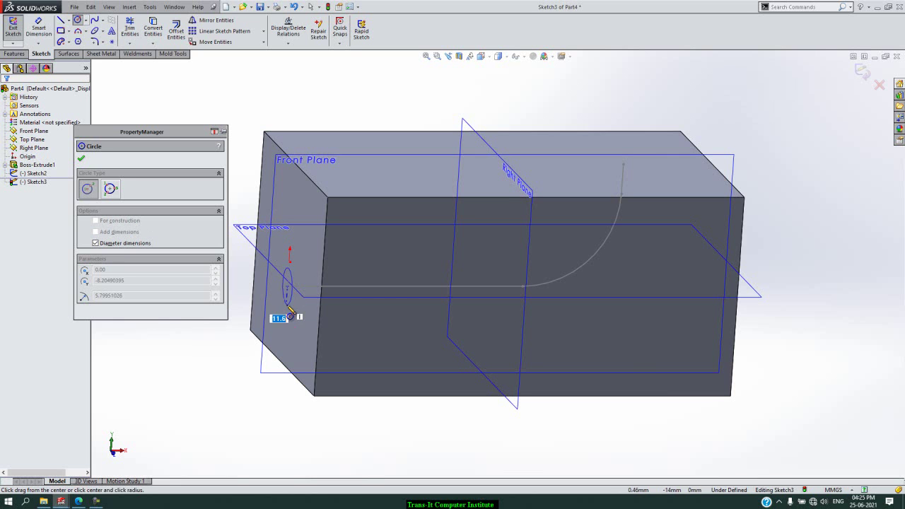
left_click(290, 310)
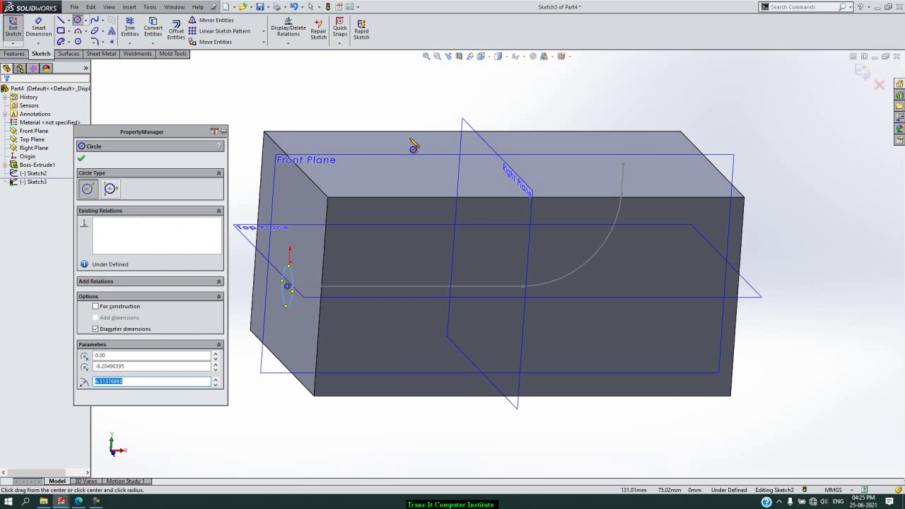
key("Escape")
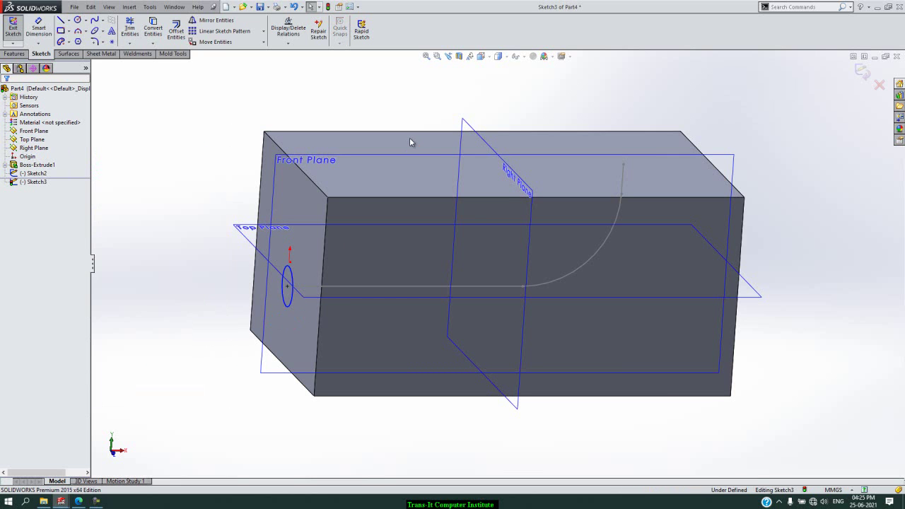
left_click(13, 28)
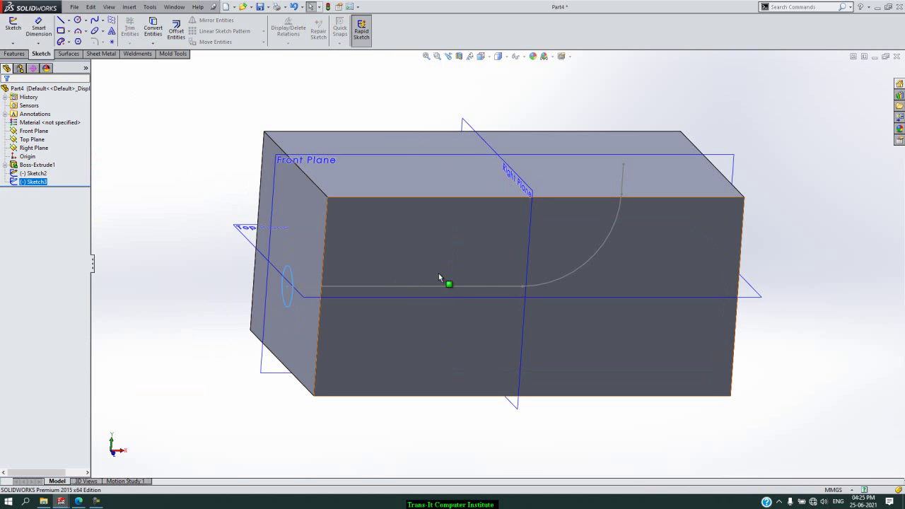
left_click(231, 94)
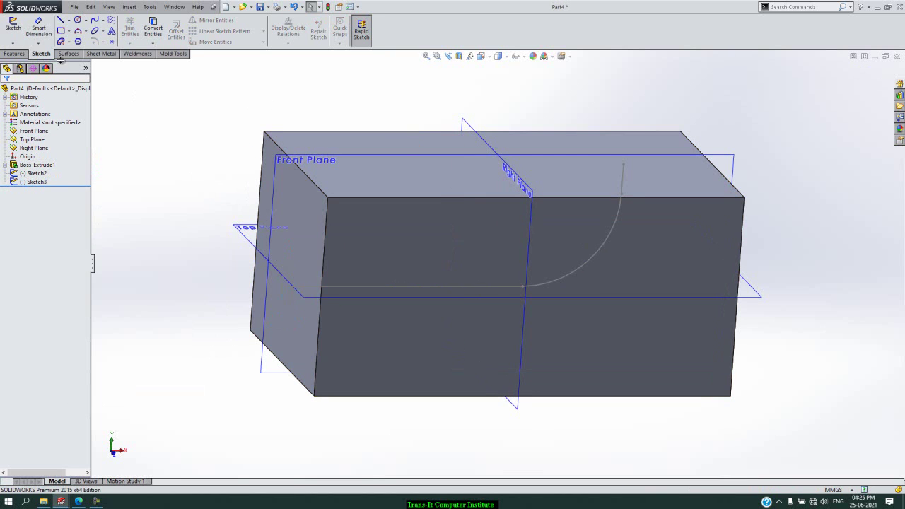
- Create a swept cut through the block using the circle as profile and the filleted line as path, and inspect it in a Front Plane section view
left_click(14, 53)
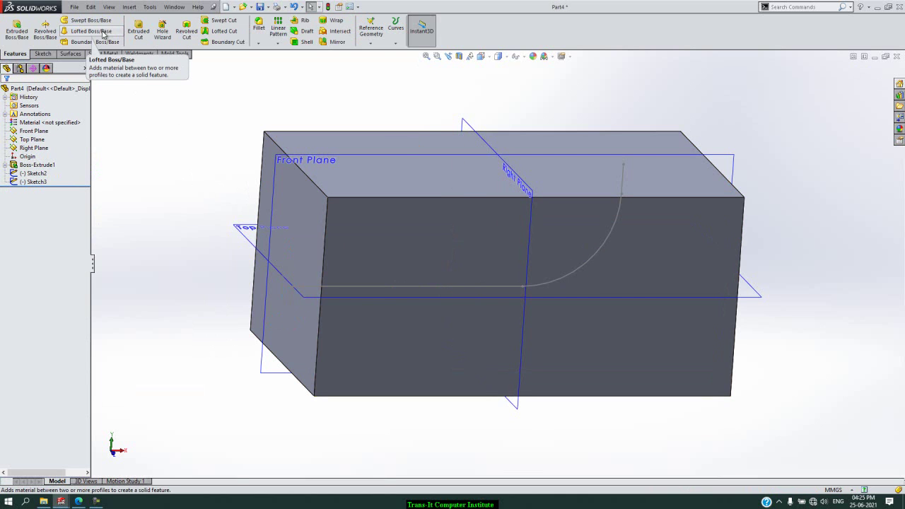
left_click(239, 24)
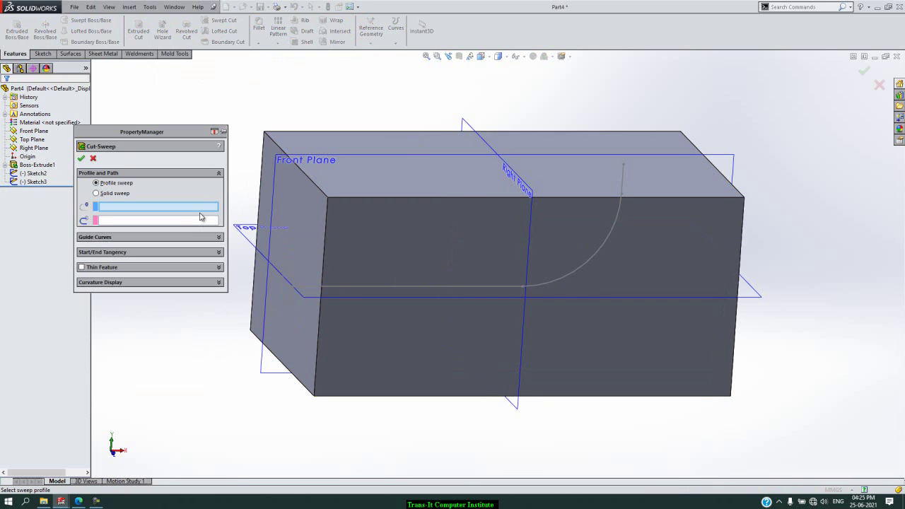
left_click(292, 270)
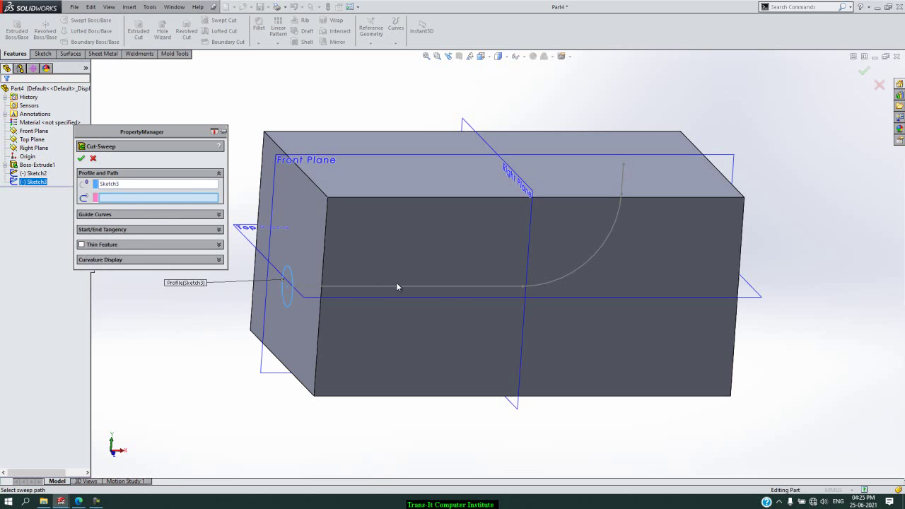
left_click(365, 289)
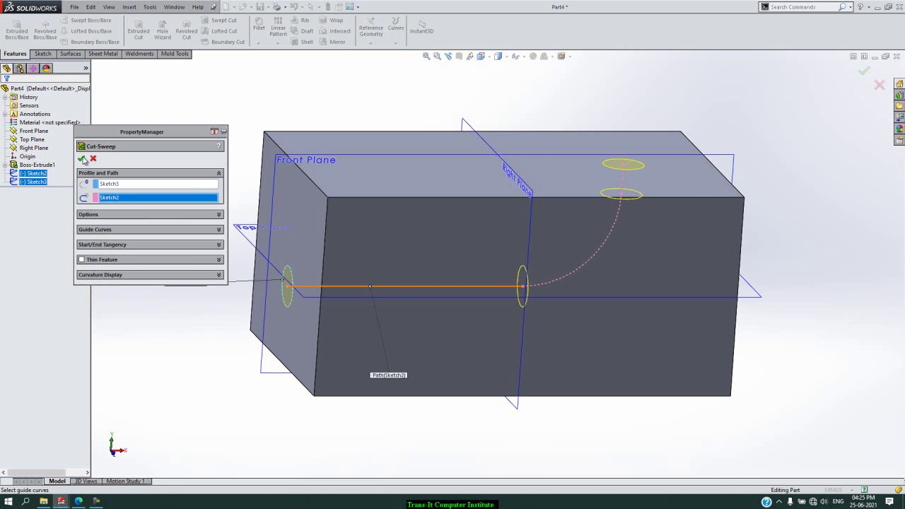
left_click(82, 158)
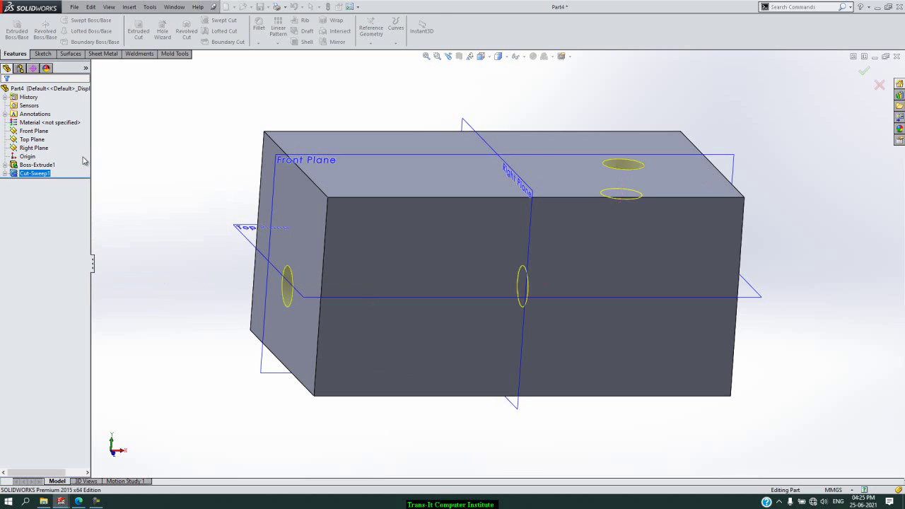
left_click(459, 57)
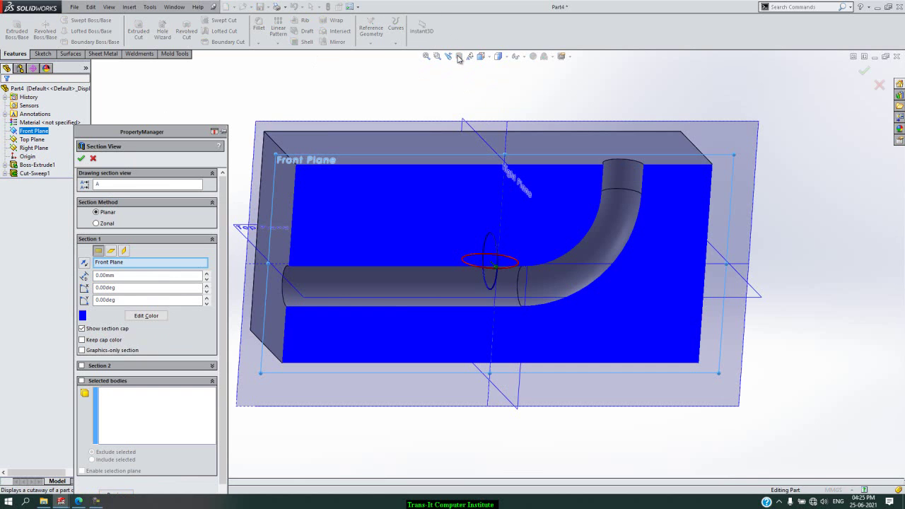
left_click(93, 159)
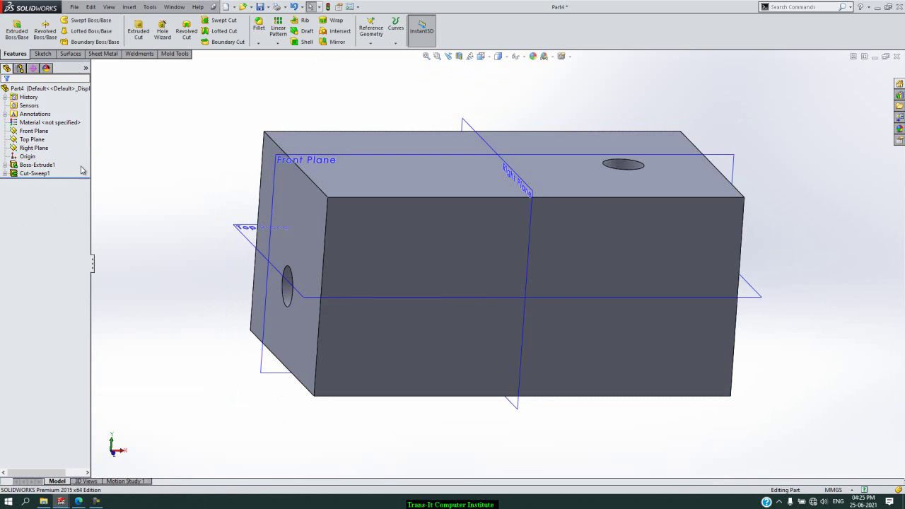
- Delete the swept cut feature while keeping its path and profile sketches, and leave the reopened Swept Cut tool without creating a cut
left_click(40, 175)
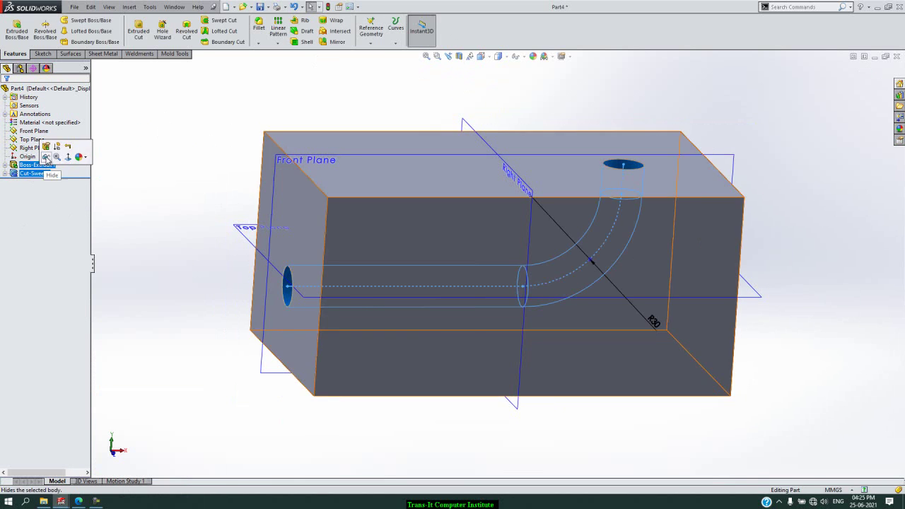
left_click(35, 173)
right_click(39, 174)
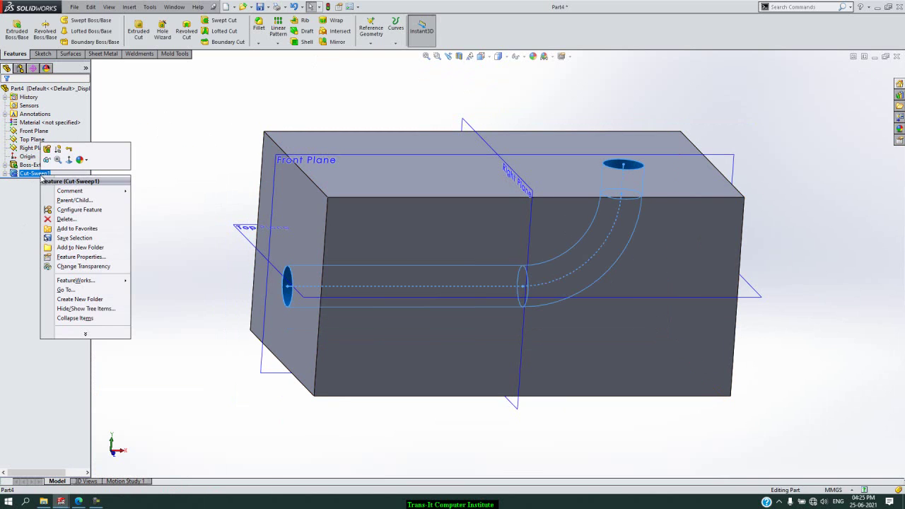
left_click(67, 218)
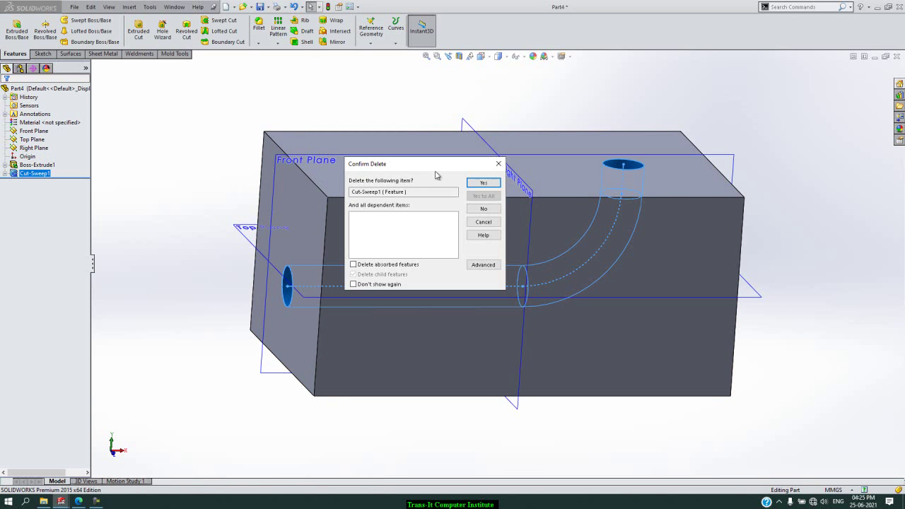
left_click(484, 182)
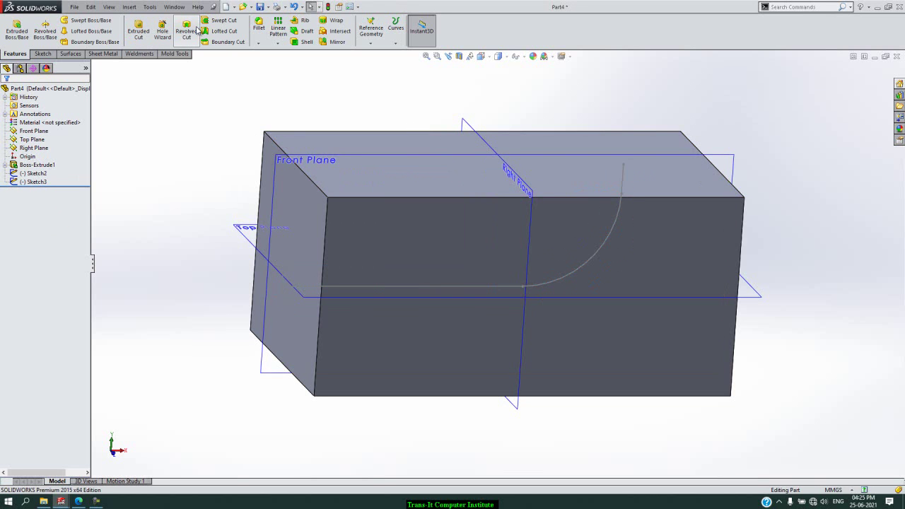
left_click(220, 21)
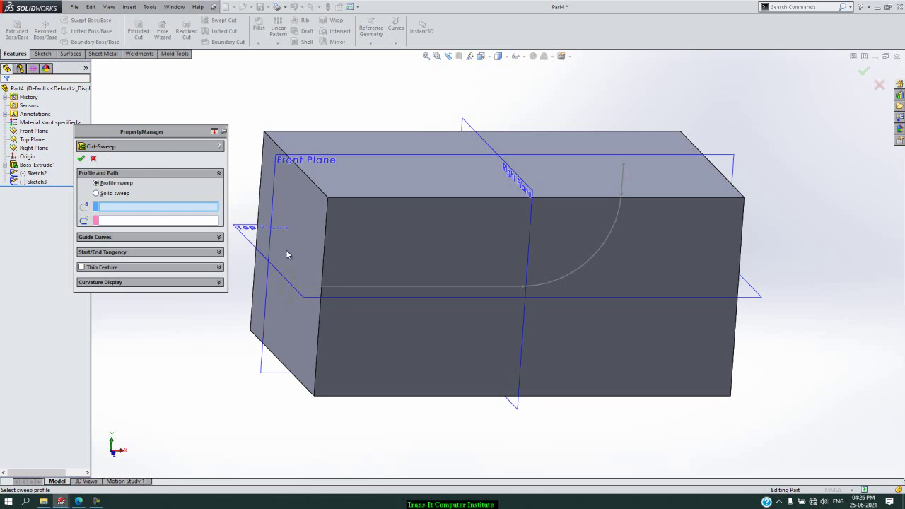
left_click(94, 159)
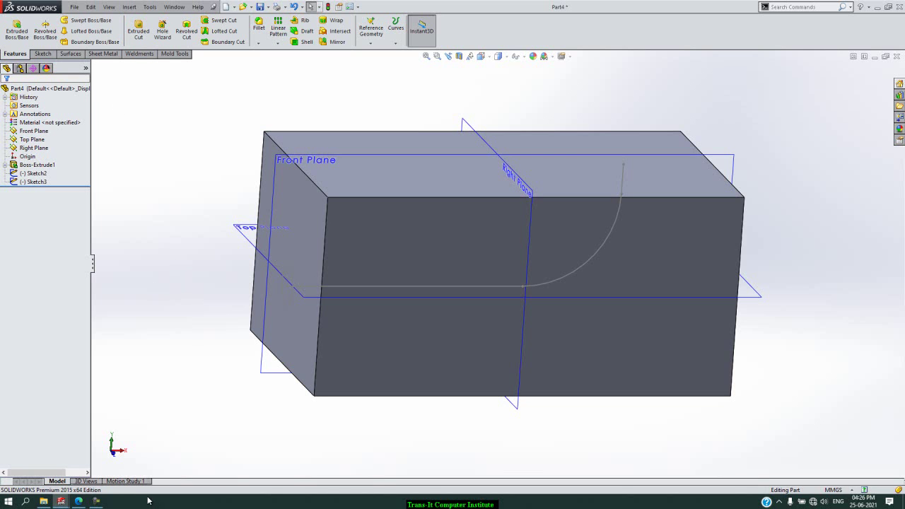
- Switch to the Solid Works Notes PDF in the browser and examine the dimensioned transition-shape drawing on Page 16
left_click(79, 501)
scroll(435, 254, "down", 1)
scroll(434, 262, "down", 3)
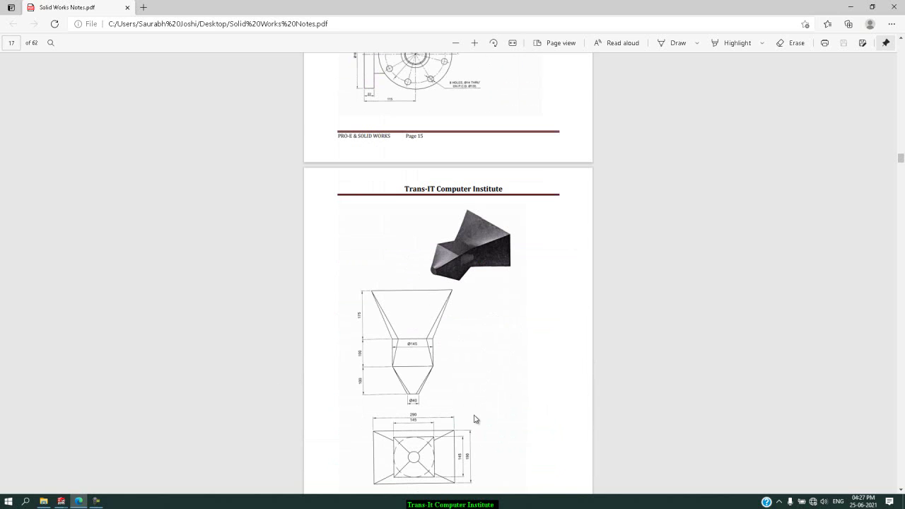
scroll(456, 437, "down", 1)
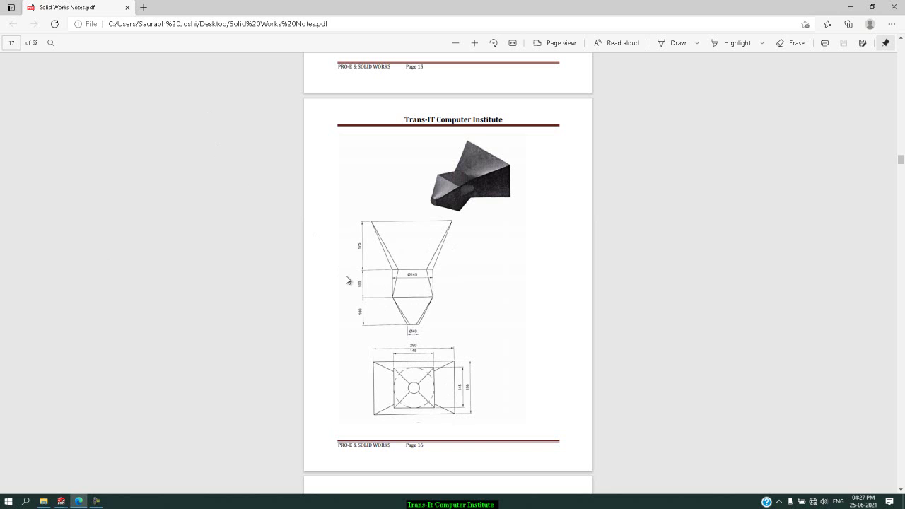
- Switch back to SOLIDWORKS and create a new part document
left_click(61, 503)
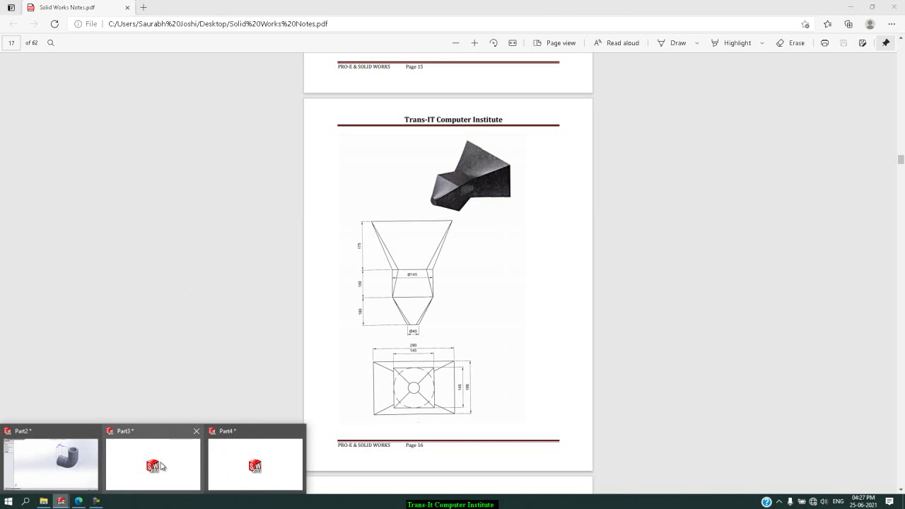
left_click(161, 466)
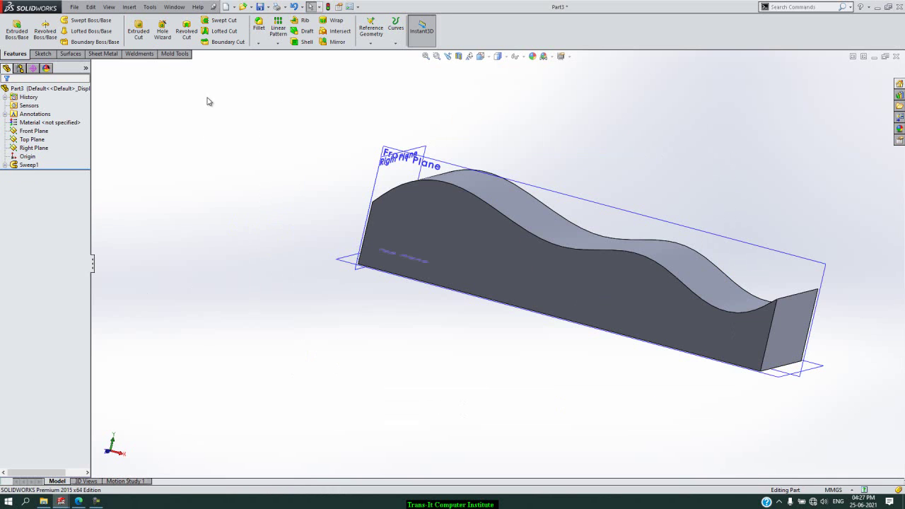
key("ctrl+n")
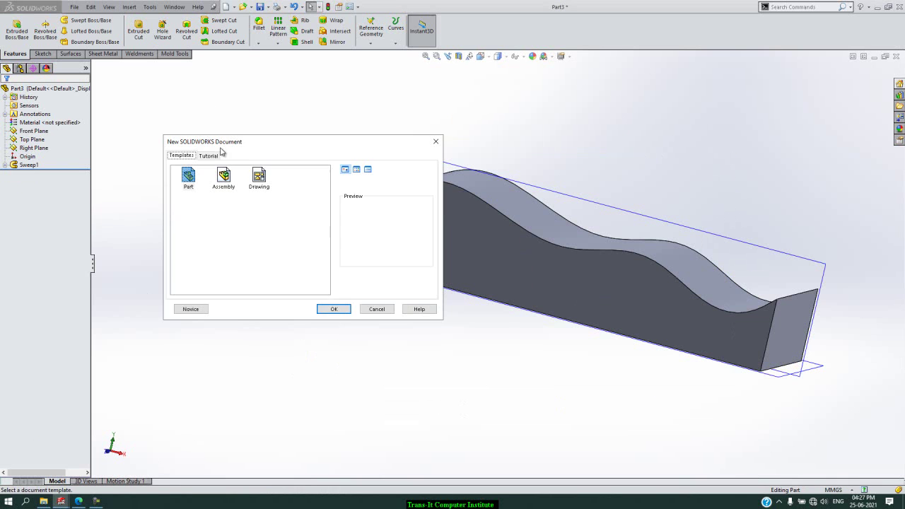
key("Return")
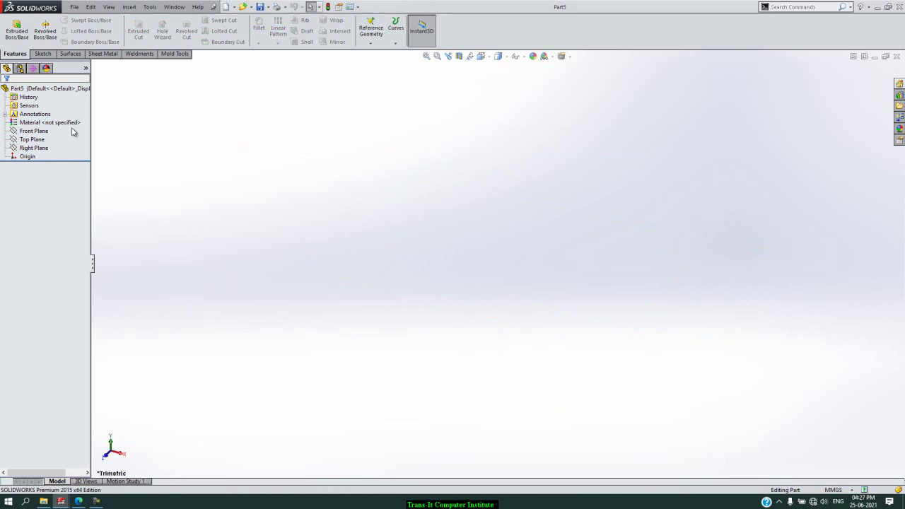
- Show the Front, Top and Right planes together in the graphics area
left_click(33, 130)
left_click(33, 148, "shift")
right_click(24, 149)
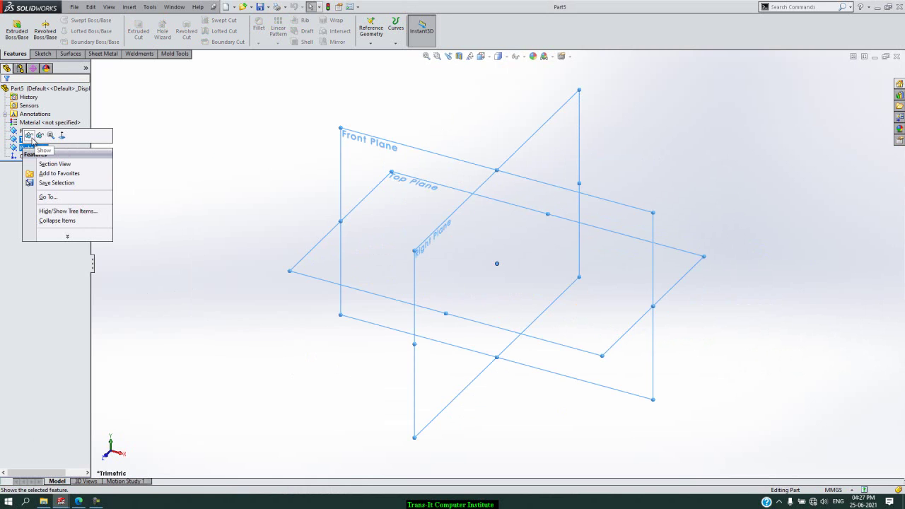
left_click(39, 136)
left_click(206, 127)
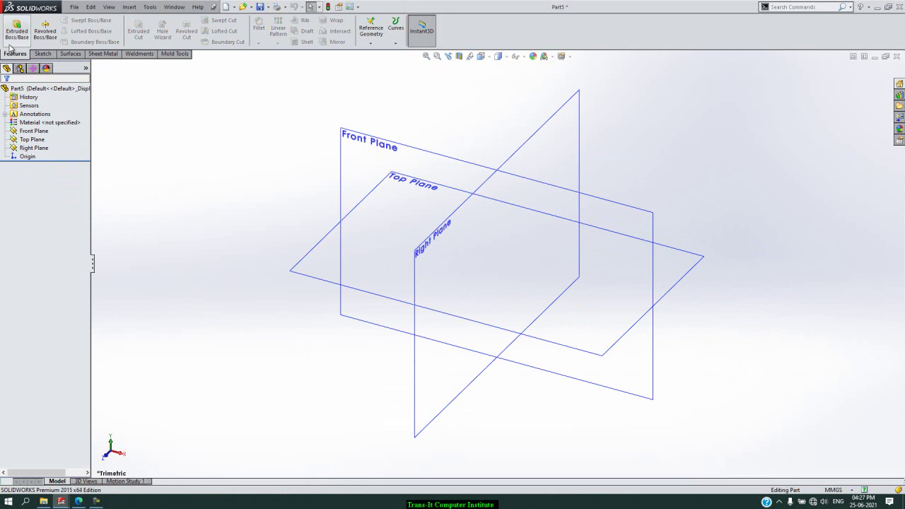
- Create a reference plane offset 175 mm above the Top Plane
left_click(372, 43)
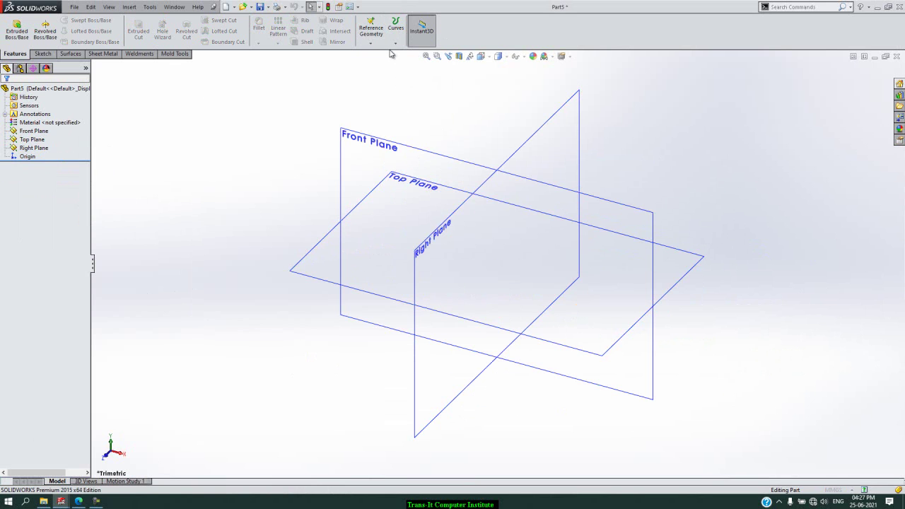
left_click(388, 50)
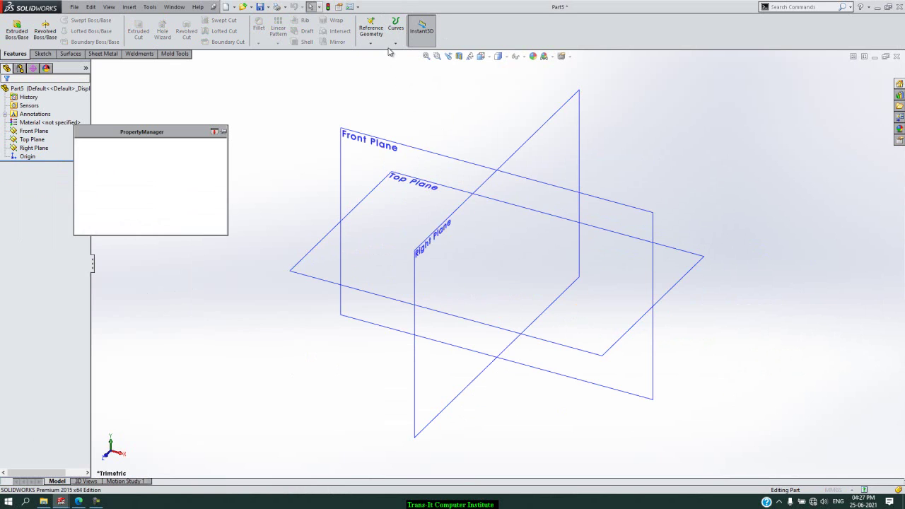
left_click(431, 186)
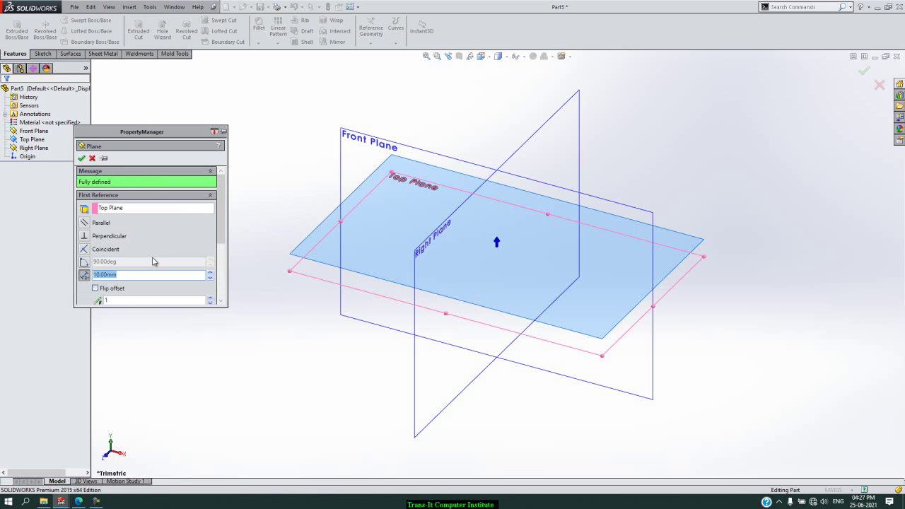
type("175")
key("Return")
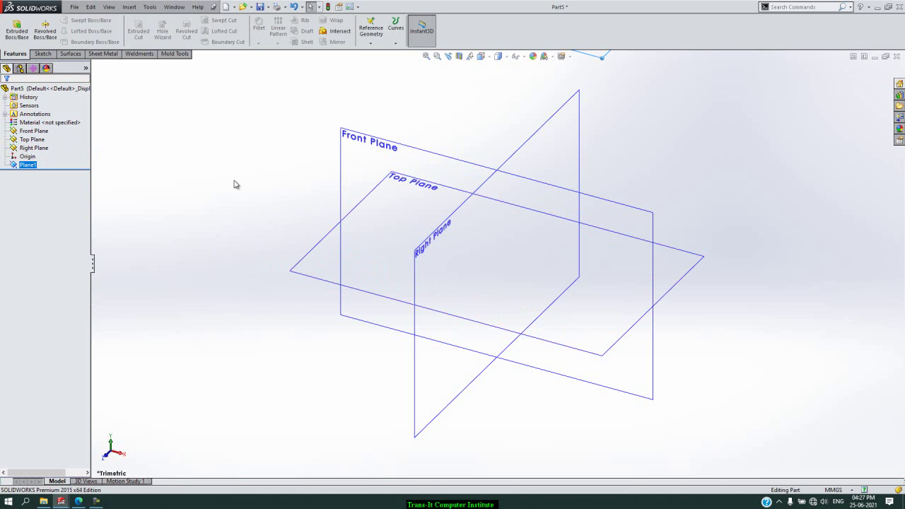
- Create a reference plane offset 100 mm above Plane1
key("f")
left_click(431, 94)
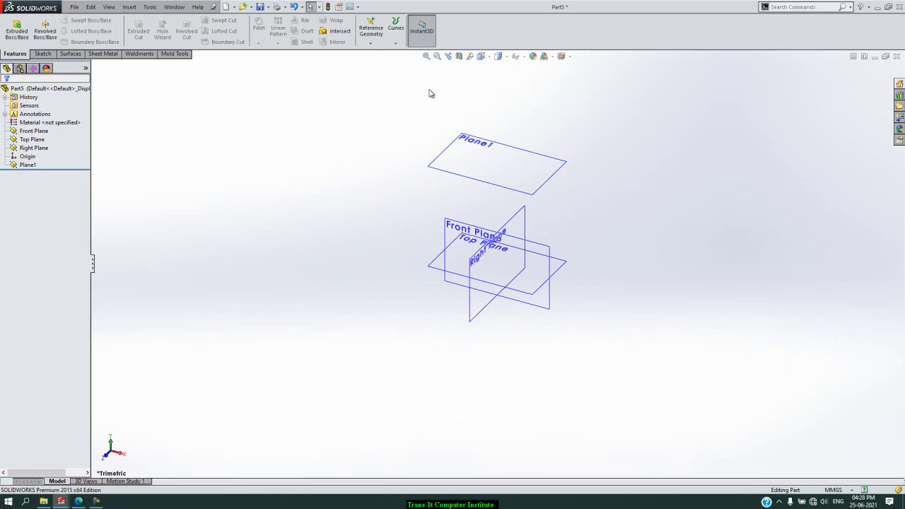
left_click(371, 43)
left_click(380, 53)
left_click(471, 180)
type("1")
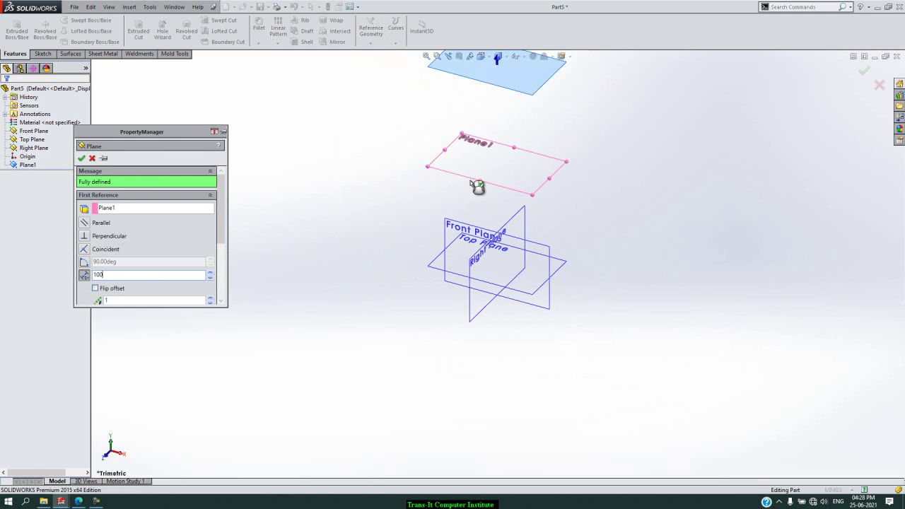
type("00")
key("Return")
left_click(411, 187)
- Create another reference plane offset 100 mm above Plane2
left_click(371, 42)
left_click(379, 54)
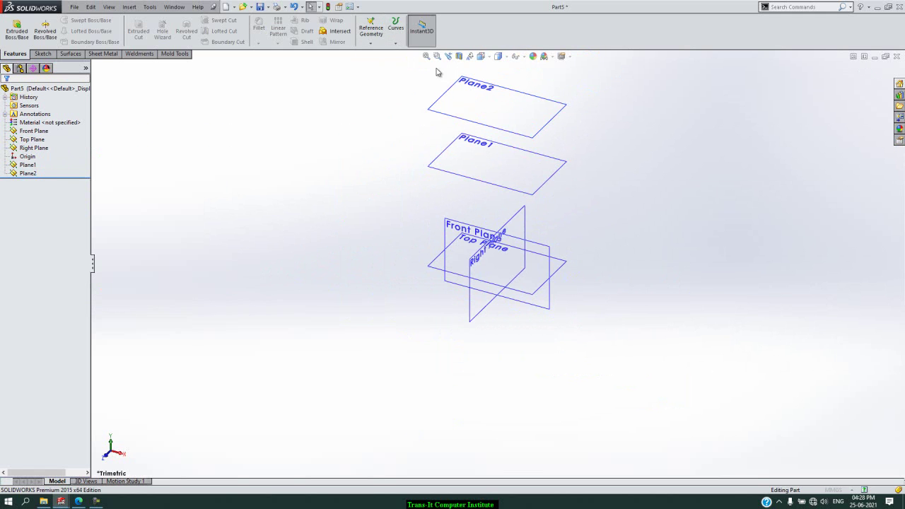
left_click(560, 119)
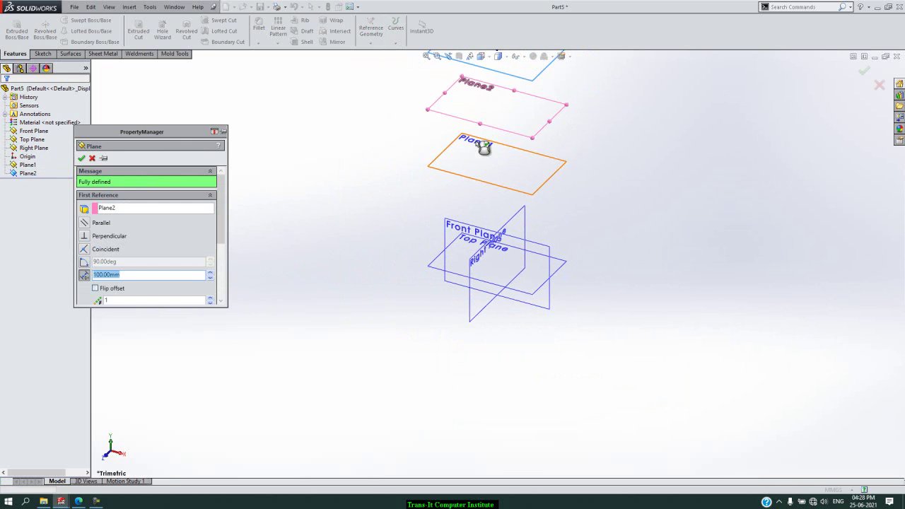
key("Return")
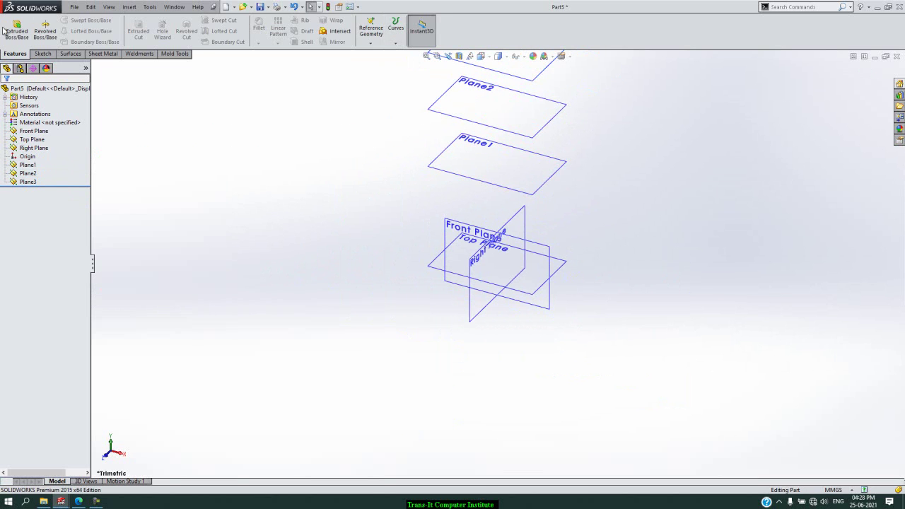
- Sketch a center rectangle 290 mm wide and 190 mm high at the origin on the Top Plane and close the sketch
left_click(43, 54)
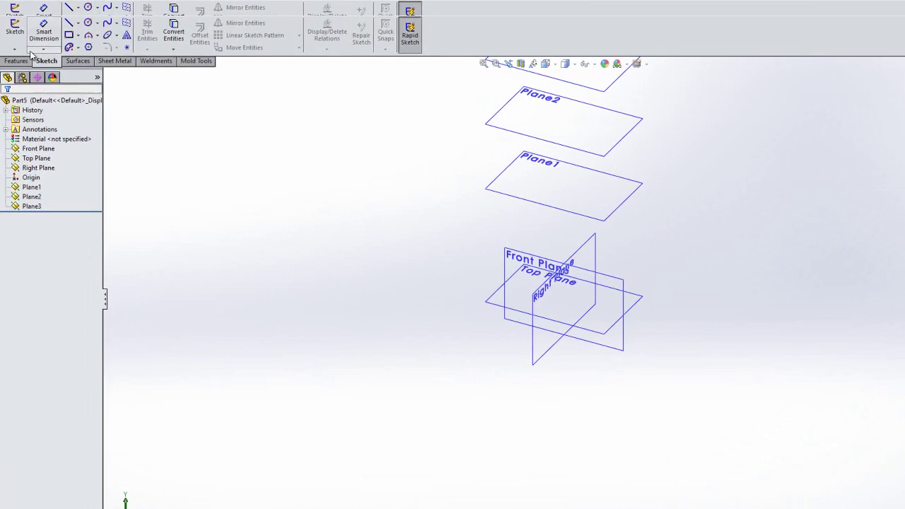
left_click(21, 57)
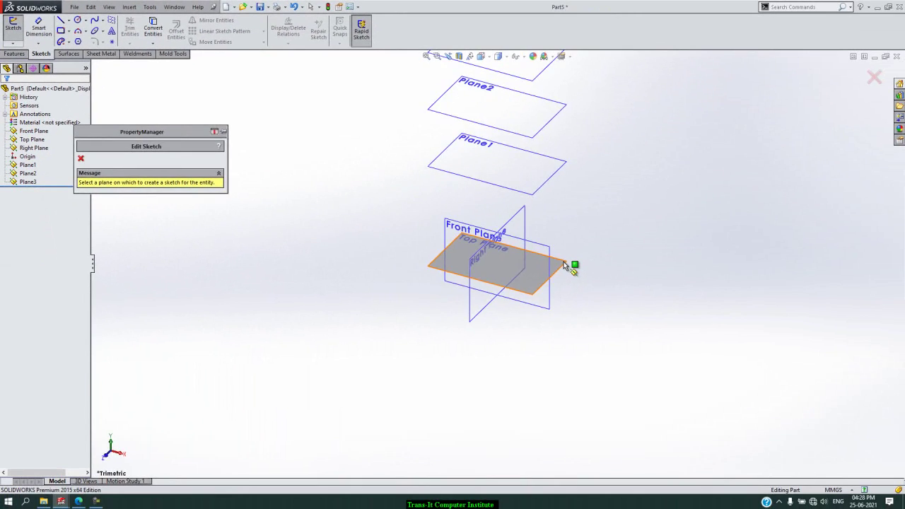
left_click(639, 300)
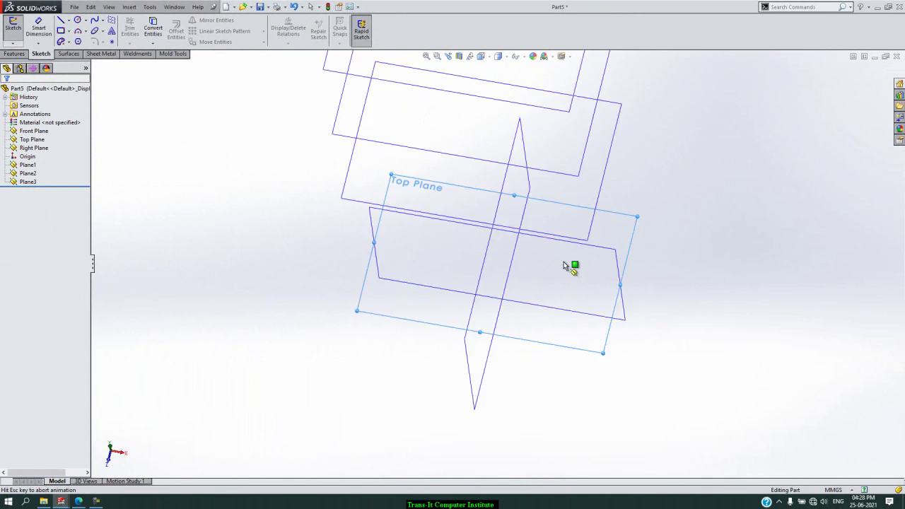
left_click(69, 32)
left_click(94, 51)
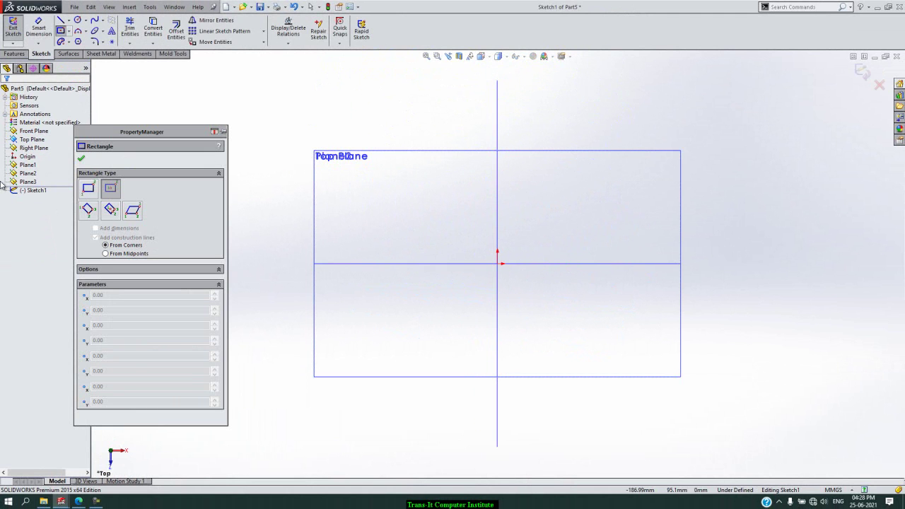
left_click(499, 263)
type("190")
key("Return")
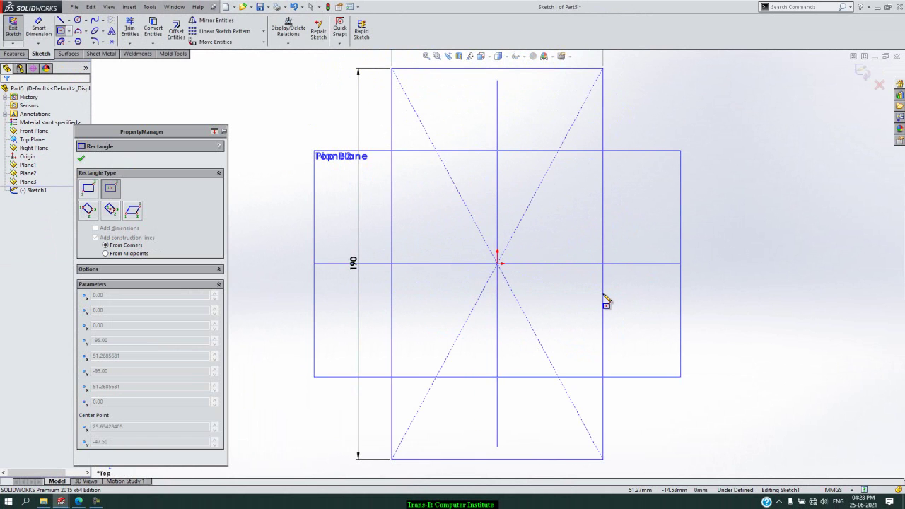
type("290")
key("Return")
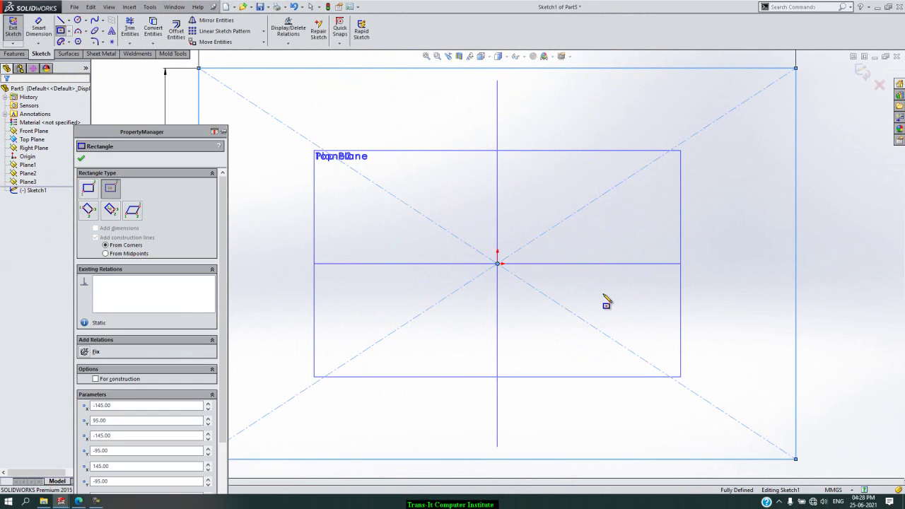
key("Escape")
key("f")
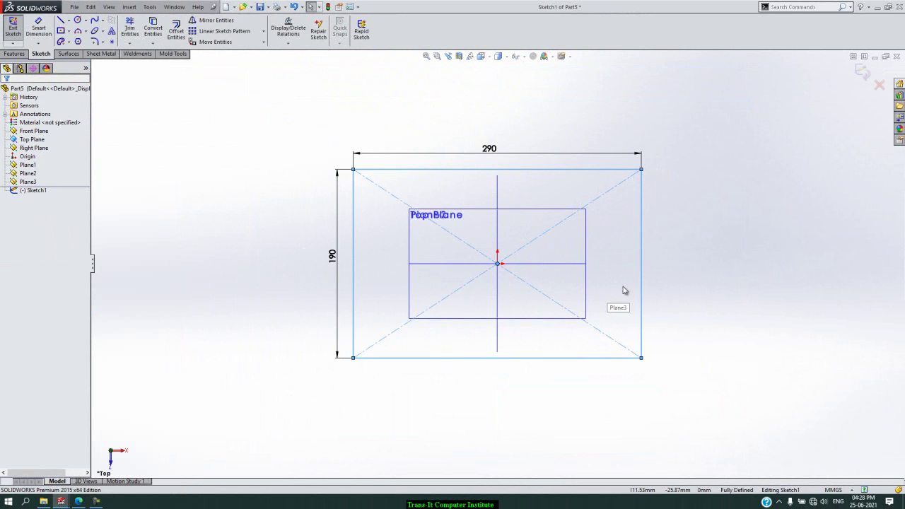
left_click(825, 195)
left_click(858, 71)
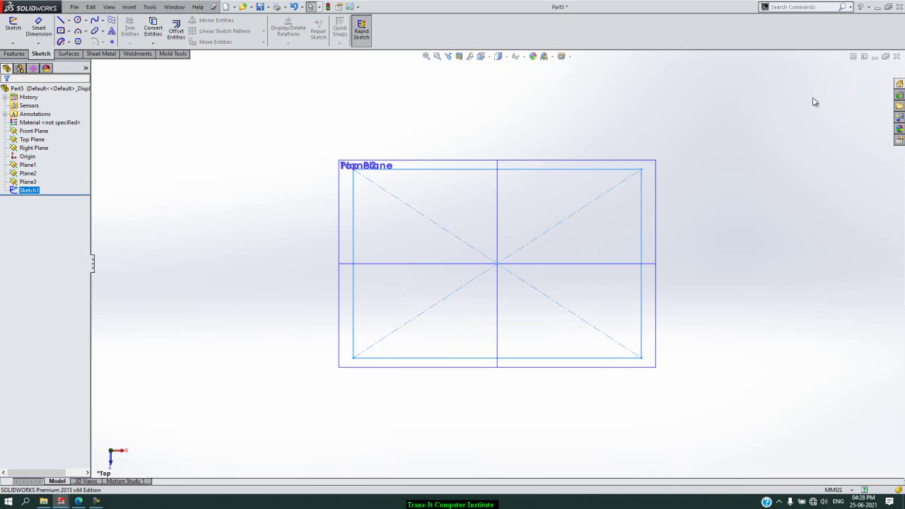
- Sketch a 145 mm diameter circle centred on the origin on Plane1 and close the sketch
key("Up")
key("Up")
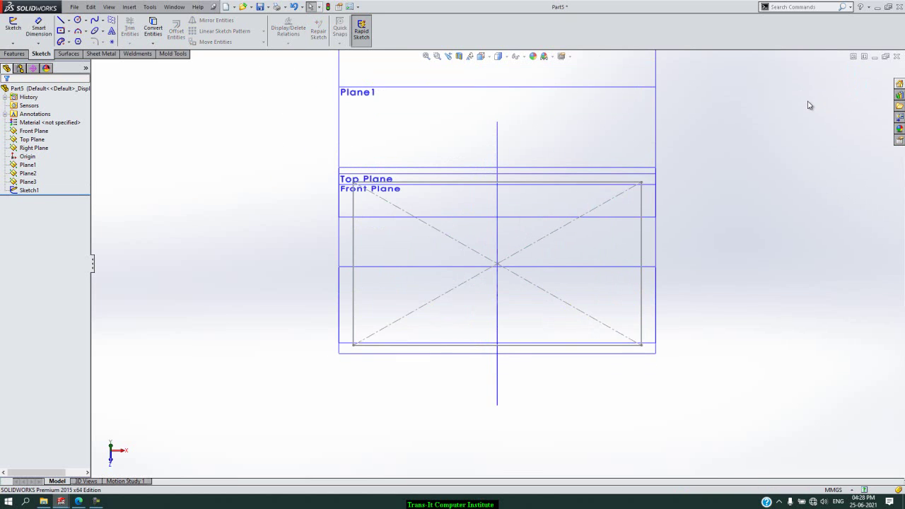
key("Left")
key("Left")
scroll(747, 182, "up", 4)
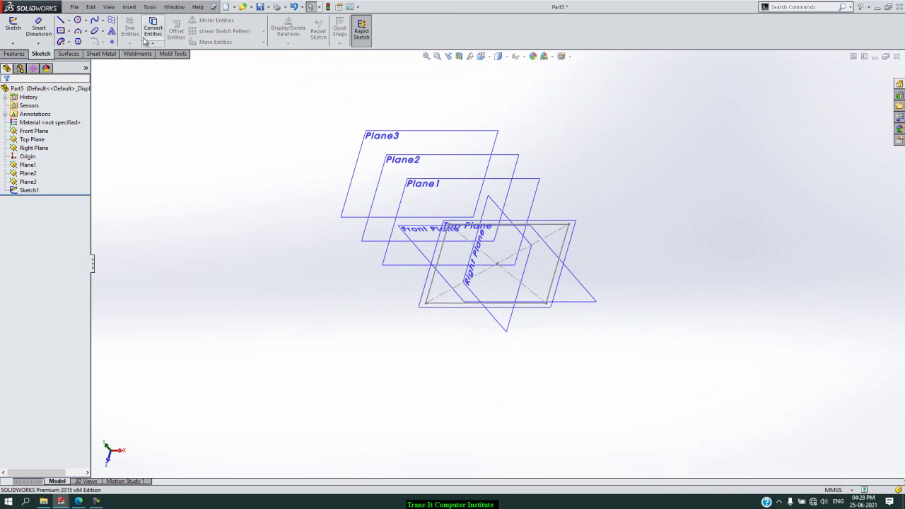
left_click(13, 29)
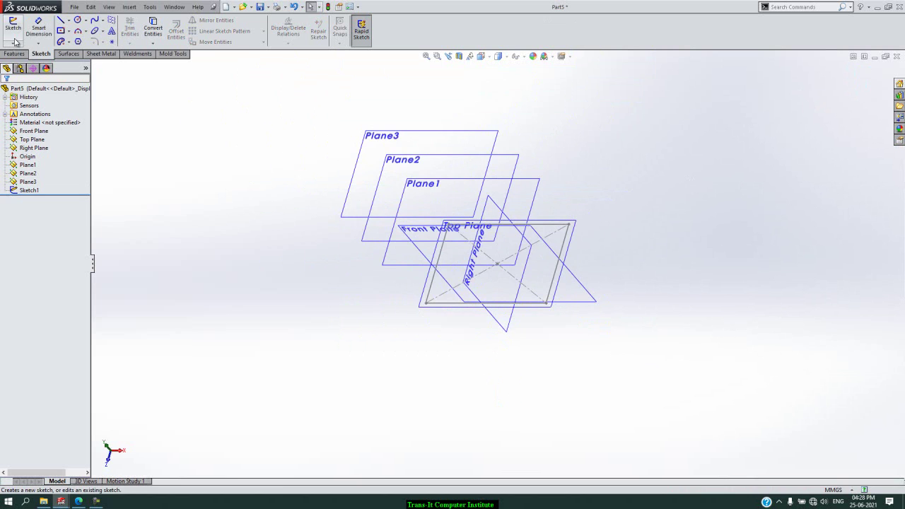
left_click(531, 184)
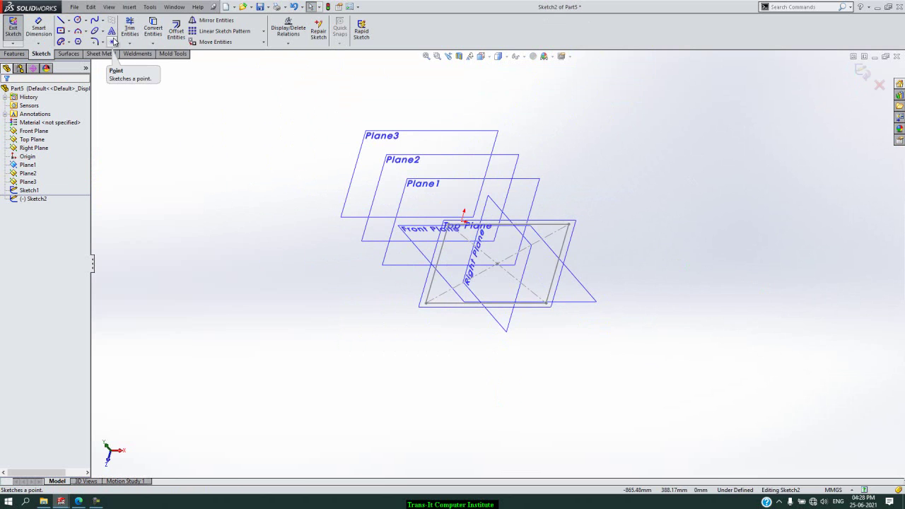
left_click(77, 20)
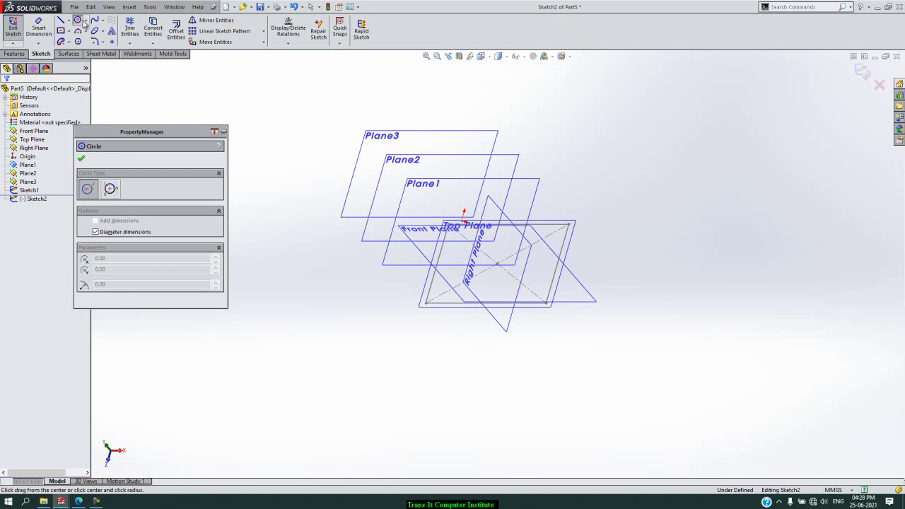
left_click(464, 224)
type("145")
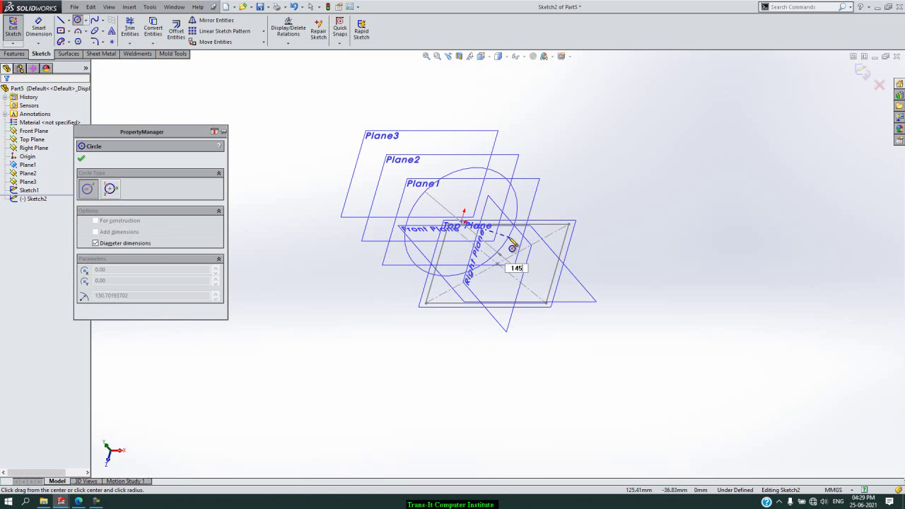
key("Return")
key("Escape")
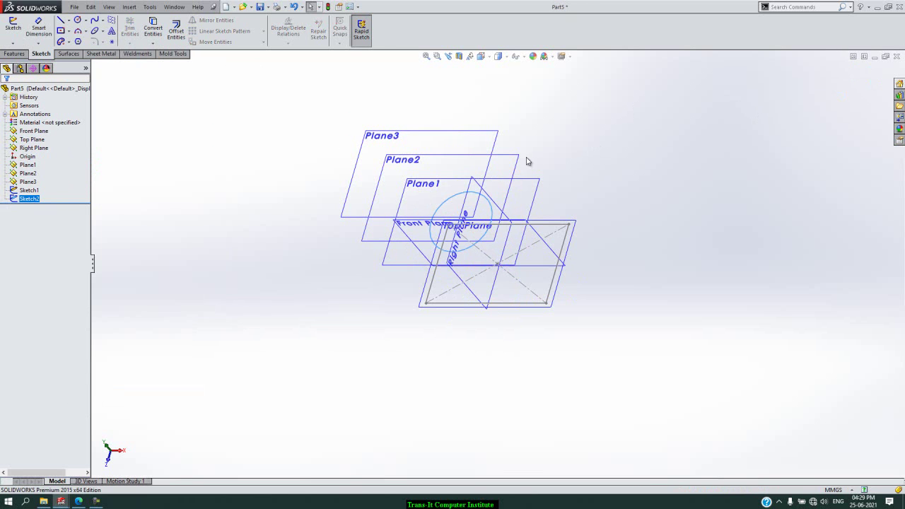
left_click(696, 135)
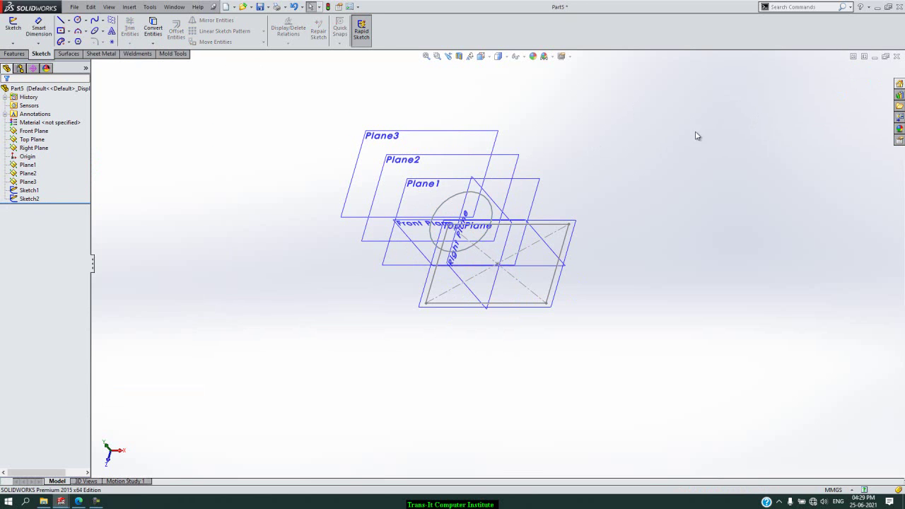
- On Plane2, sketch a 145 mm square as a center rectangle at the origin, viewed normal to the plane, and close the sketch
left_click(13, 25)
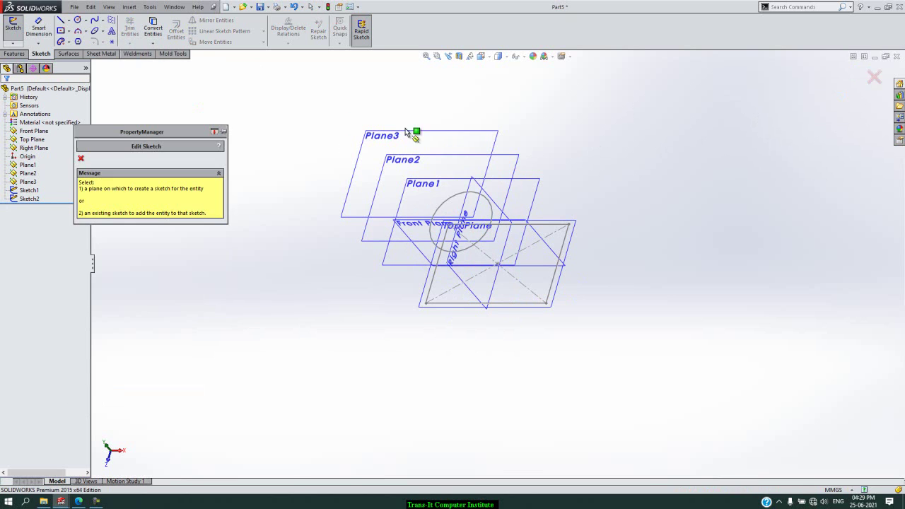
left_click(515, 160)
key("space")
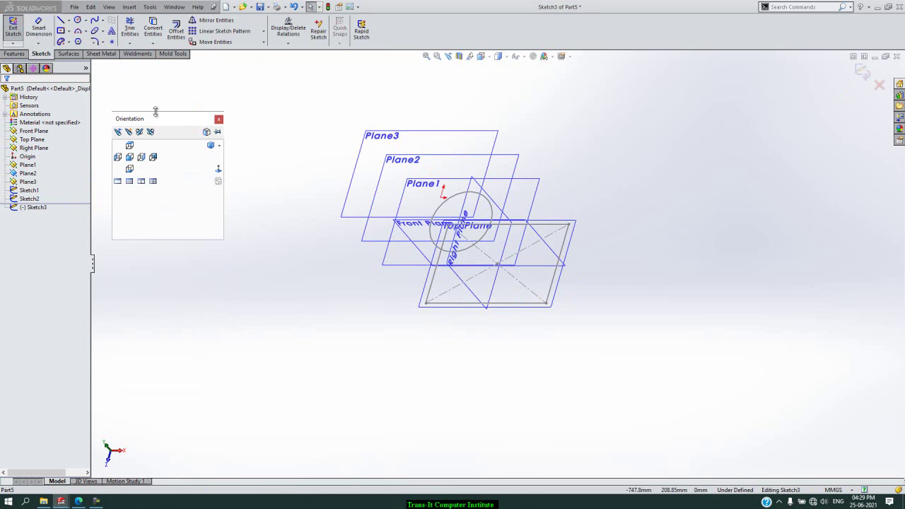
left_click(218, 174)
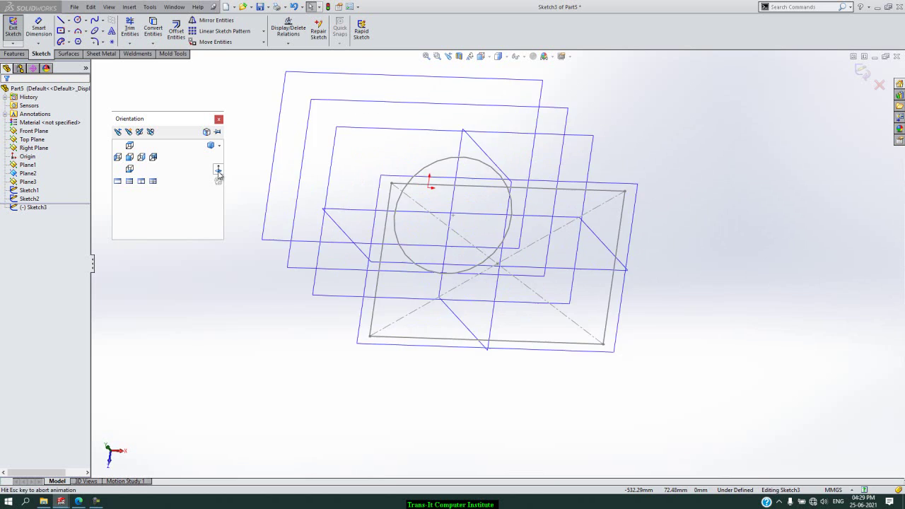
left_click(61, 30)
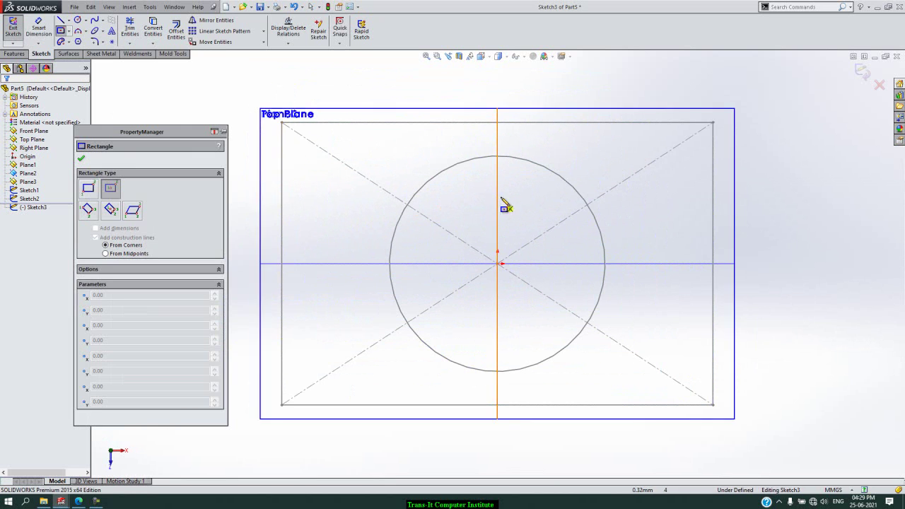
left_click(500, 264)
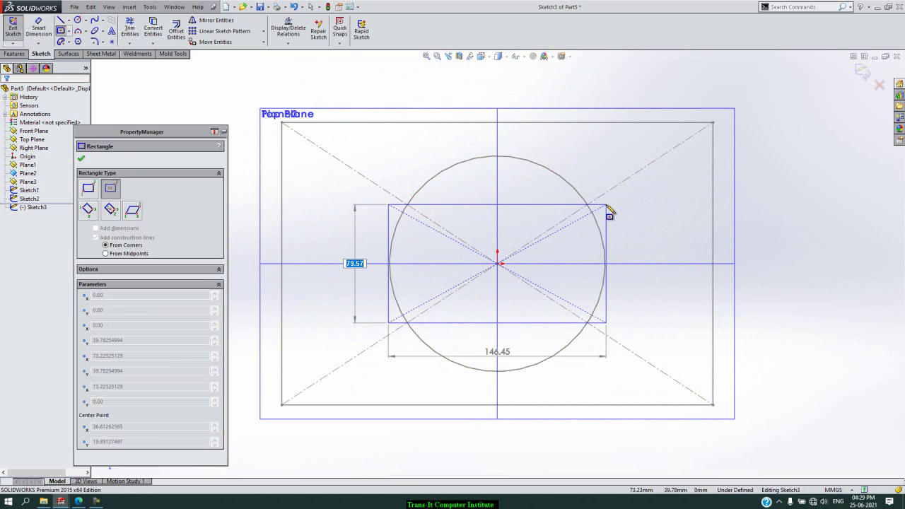
type("145")
key("Return")
type("1")
type("5")
key("Return")
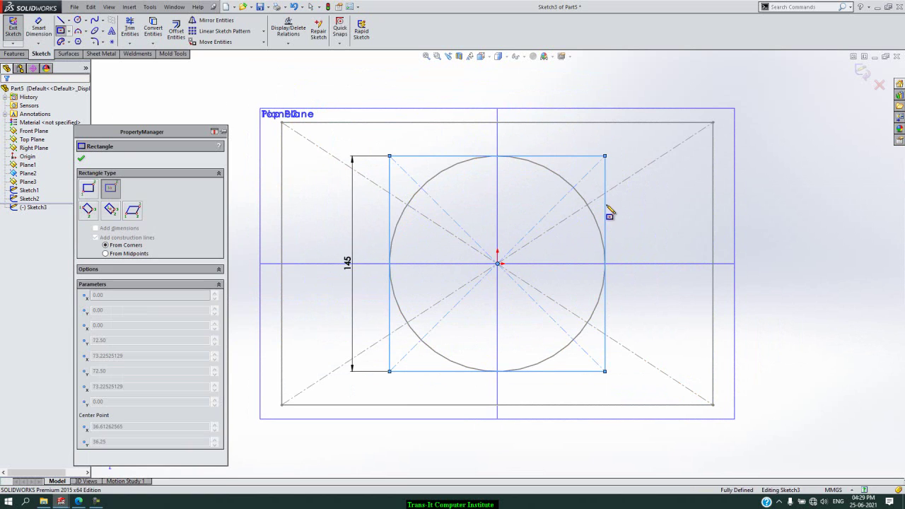
key("Escape")
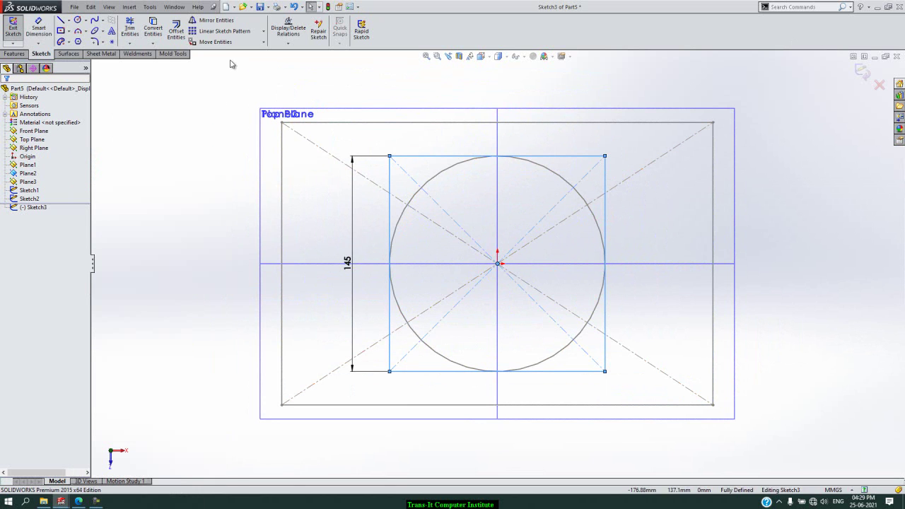
left_click(11, 29)
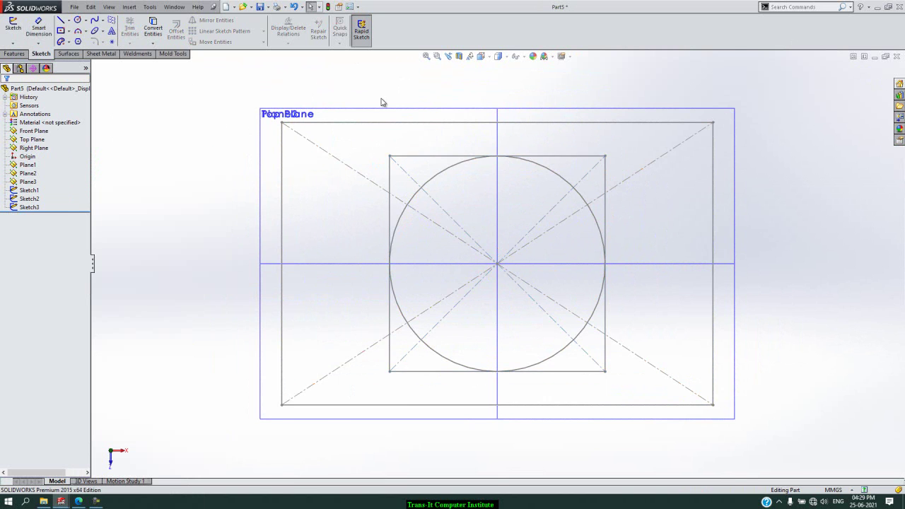
- Sketch a 40 mm diameter circle centred on the origin on Plane3 and close the sketch
key("Up")
key("Up")
key("Left")
key("f")
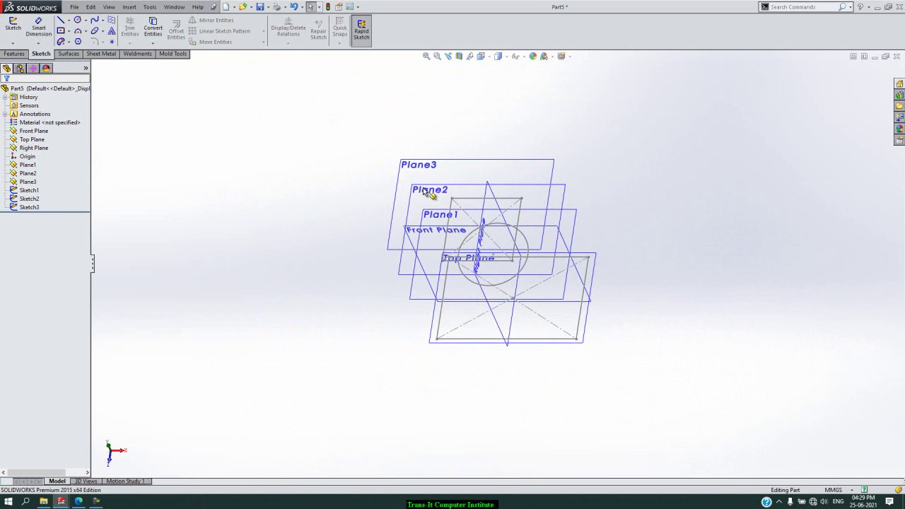
left_click(13, 27)
left_click(534, 166)
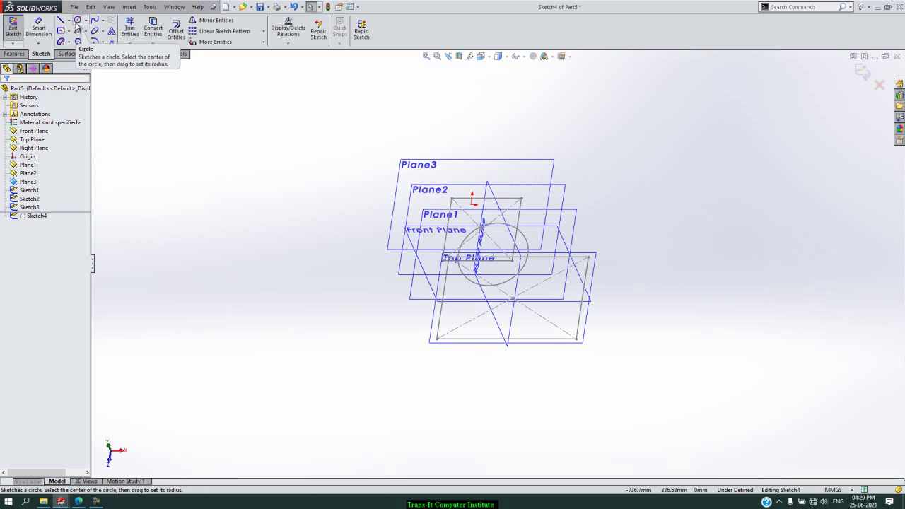
left_click(77, 20)
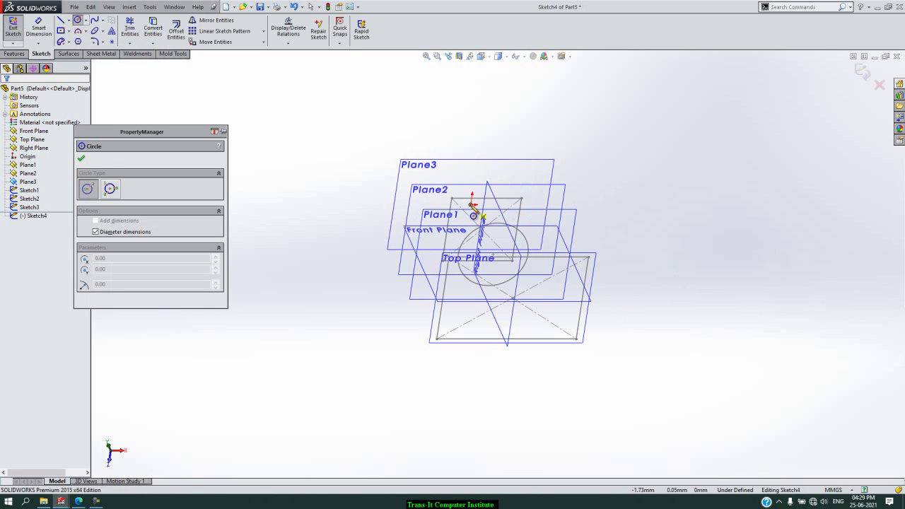
left_click(473, 203)
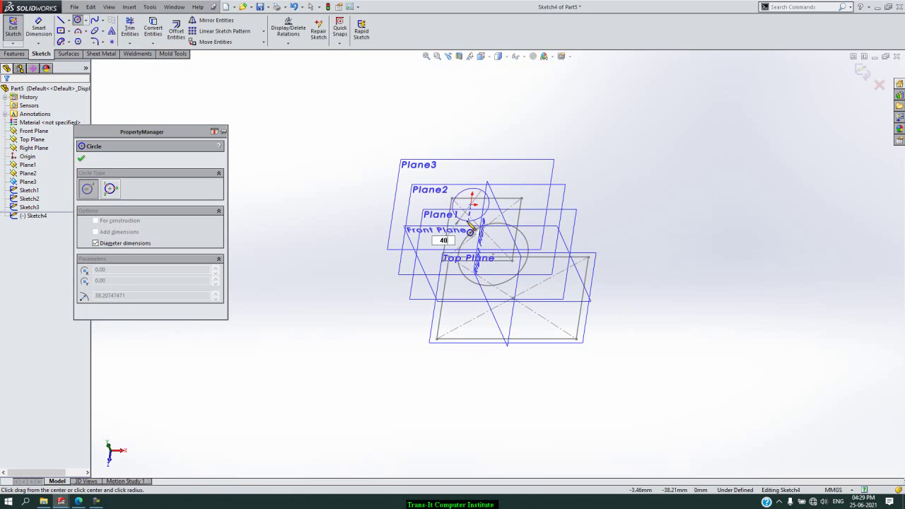
left_click(470, 232)
key("Escape")
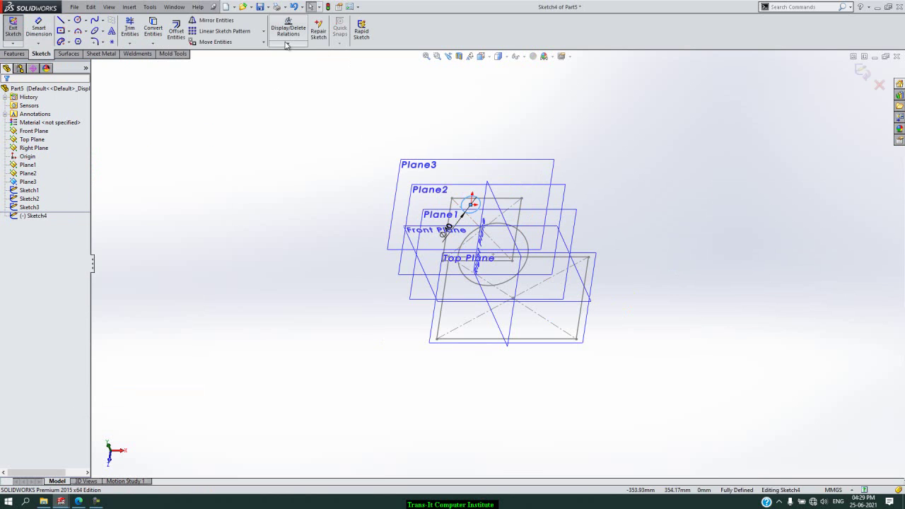
left_click(13, 28)
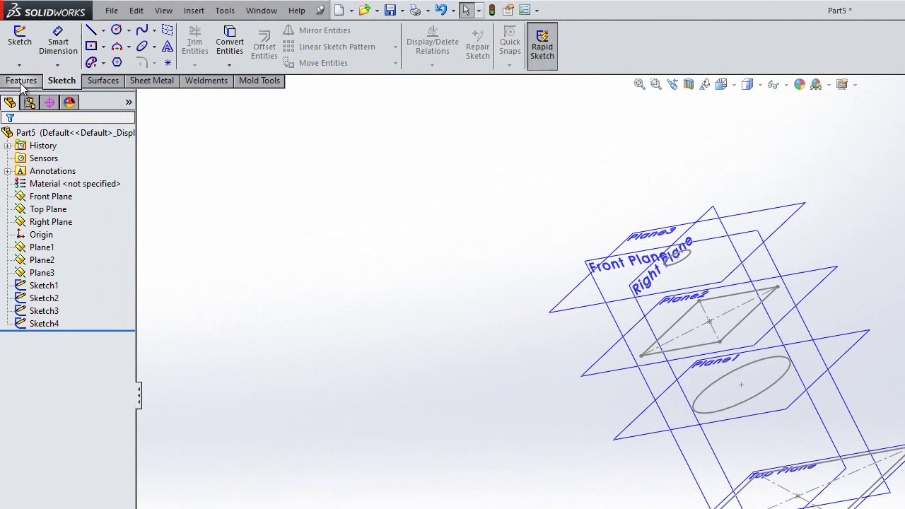
- Try a single loft through all four profiles in order, from the Top Plane rectangle up to the 40 mm circle on Plane3
left_click(23, 81)
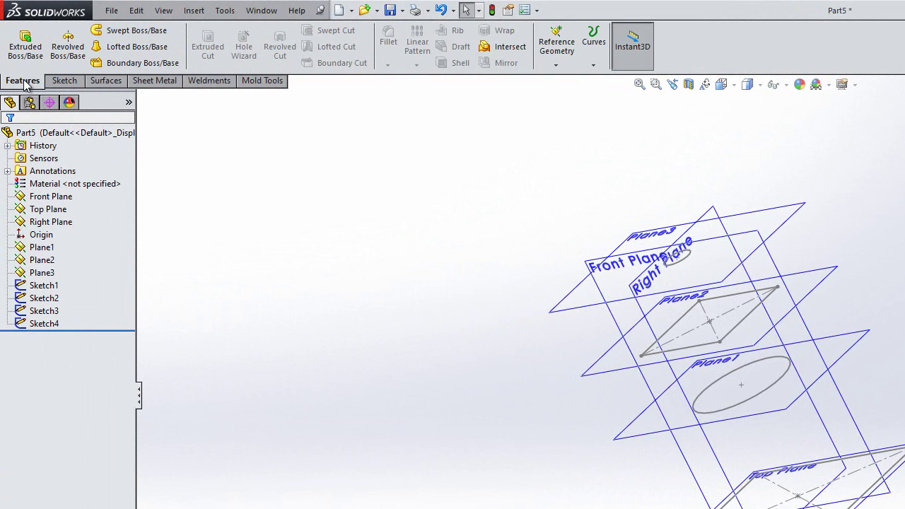
left_click(137, 49)
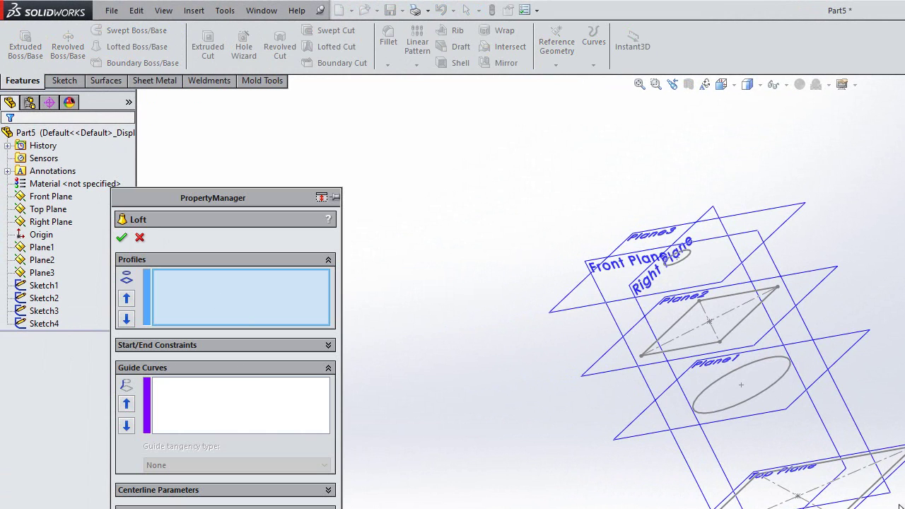
left_click(857, 502)
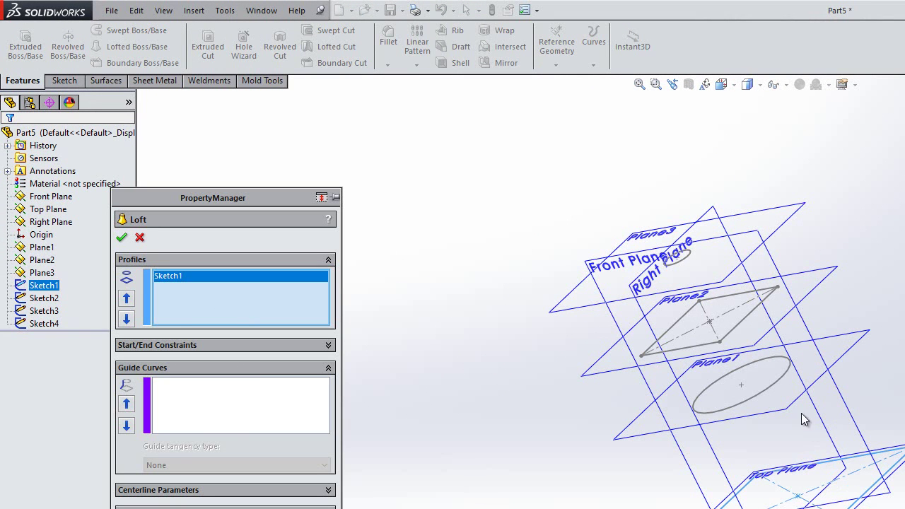
left_click(766, 390)
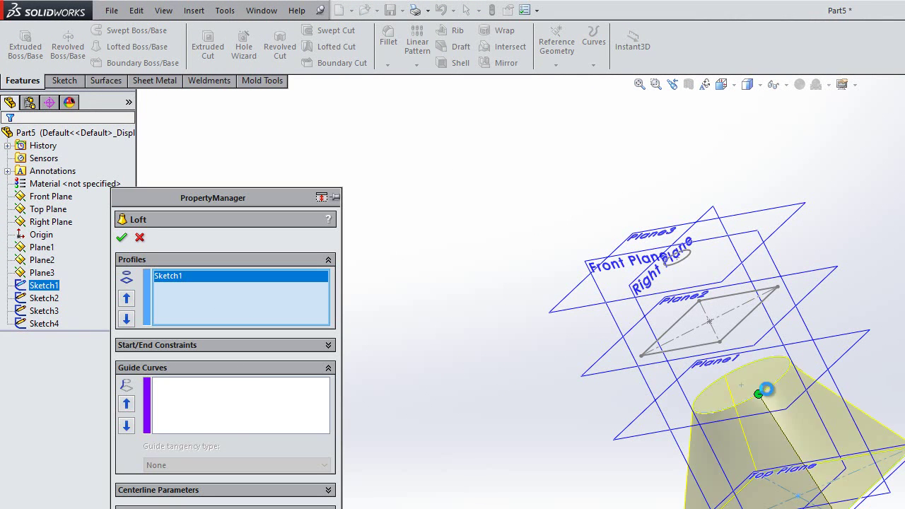
left_click(731, 332)
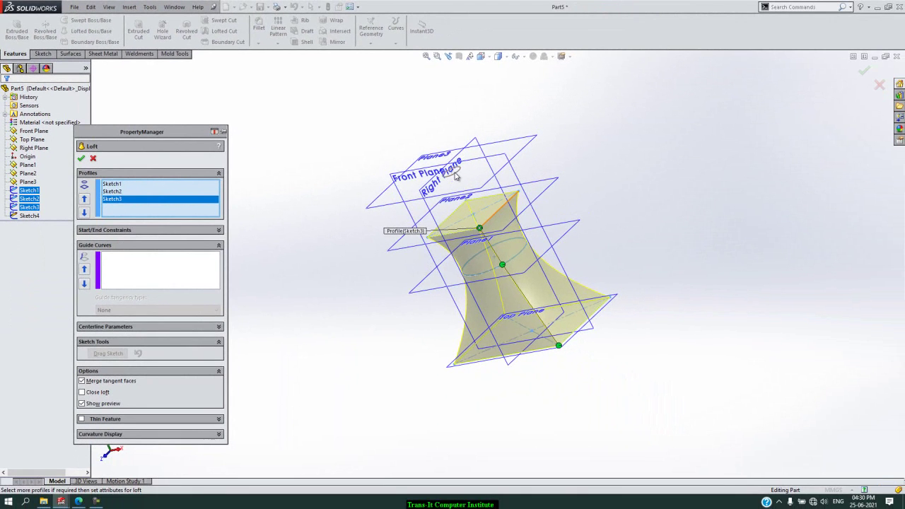
left_click(458, 176)
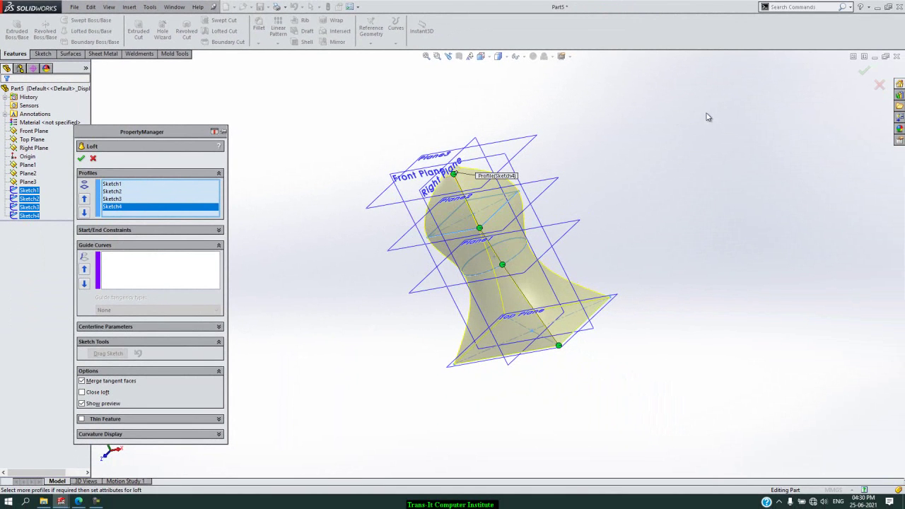
key("Return")
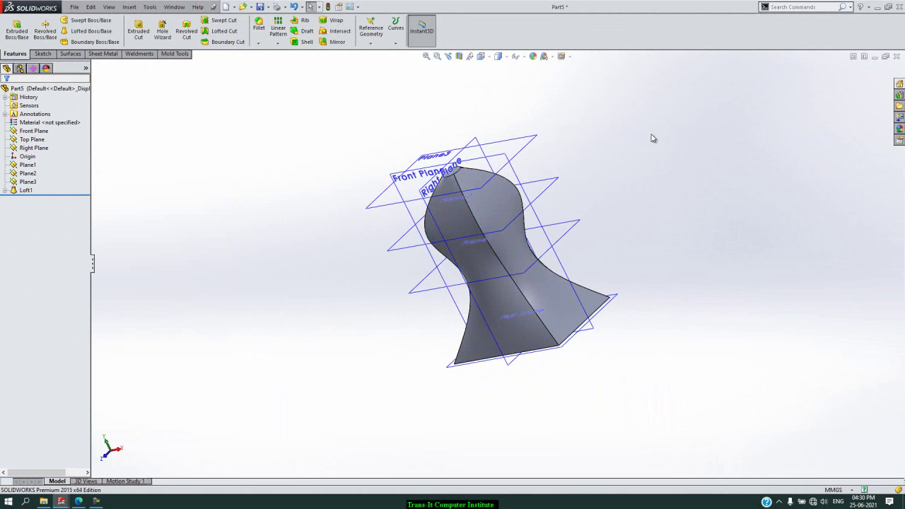
- Compare the lofted shape with the Page 16 drawing in Solid Works Notes.pdf, switching to the browser and back to Part5
key("ctrl+1")
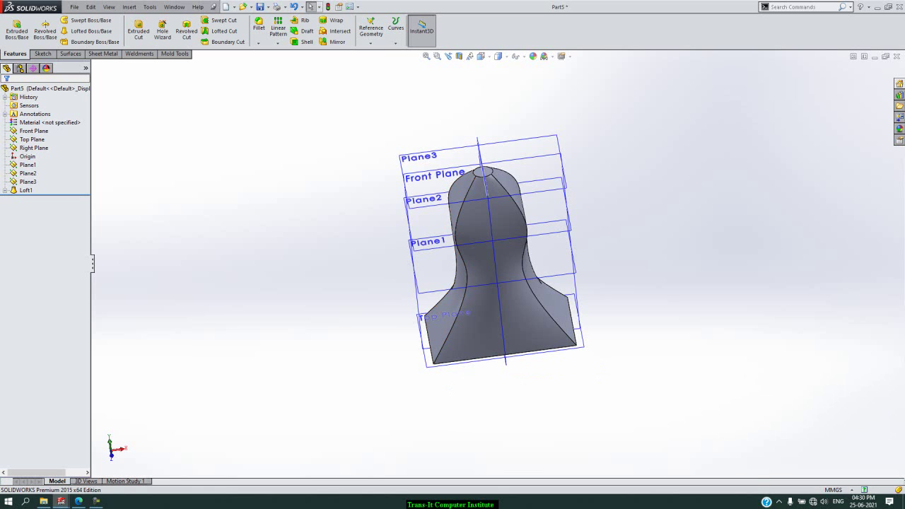
left_click(79, 503)
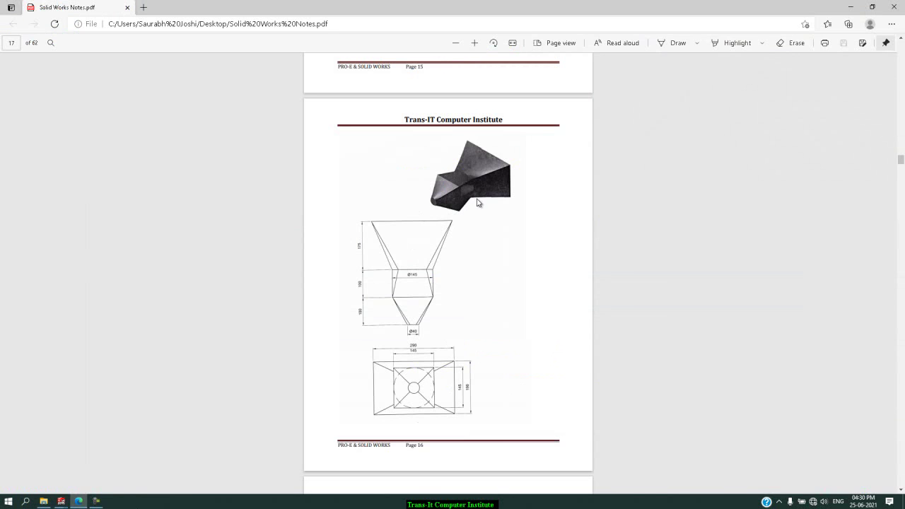
left_click(61, 502)
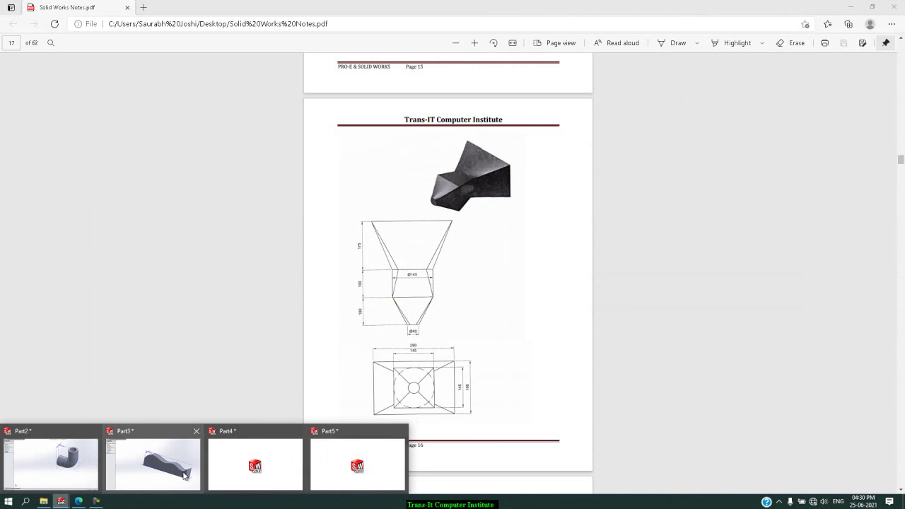
left_click(345, 472)
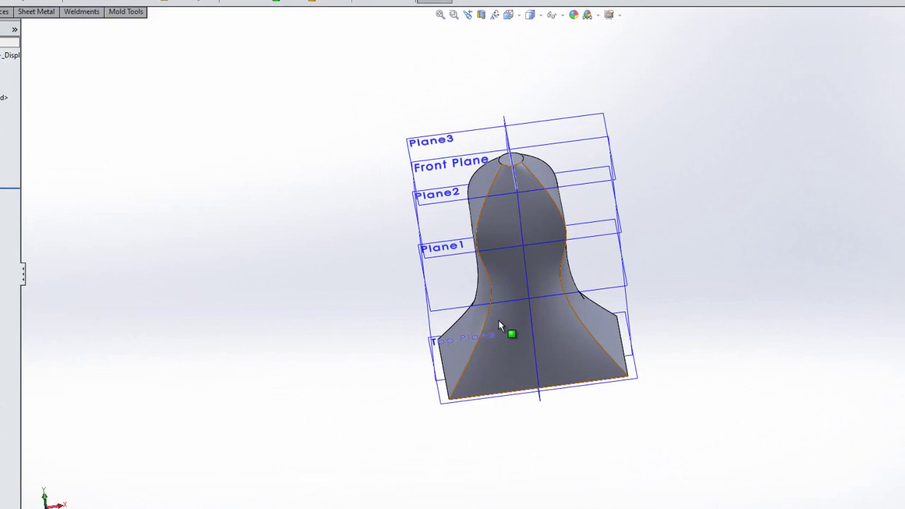
- Delete the loft feature while keeping its four profile sketches
left_click(499, 324)
key("Delete")
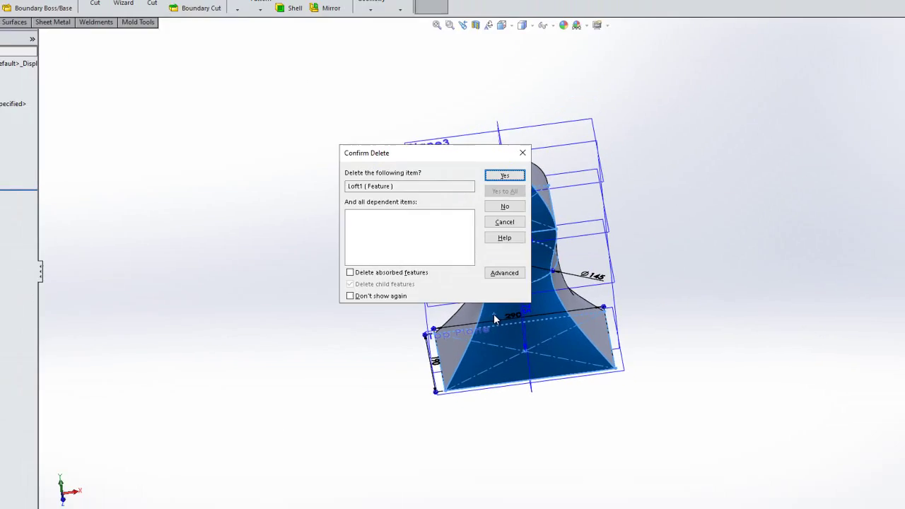
key("Return")
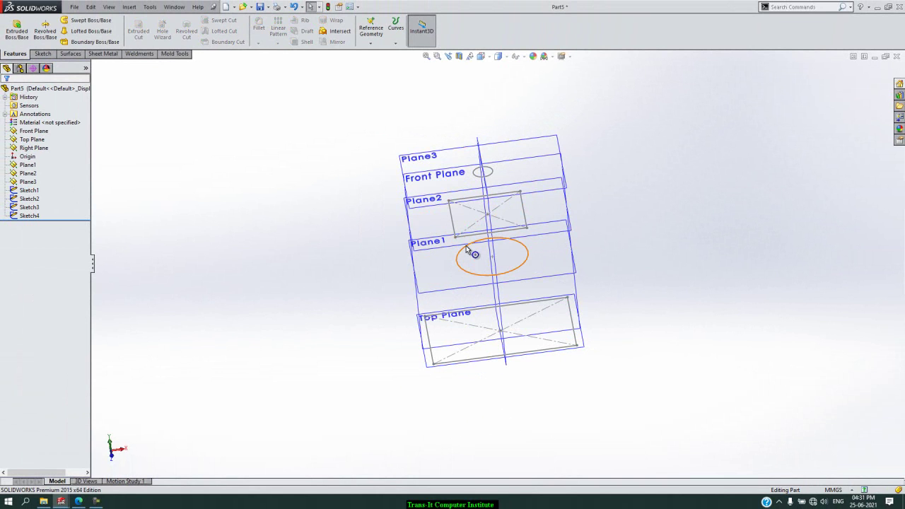
- Edit the Plane1 circle sketch, viewed normal to it, and draw a centerline about 123 mm long diagonally upward from the origin past the circle
left_click(30, 200)
left_click(41, 173)
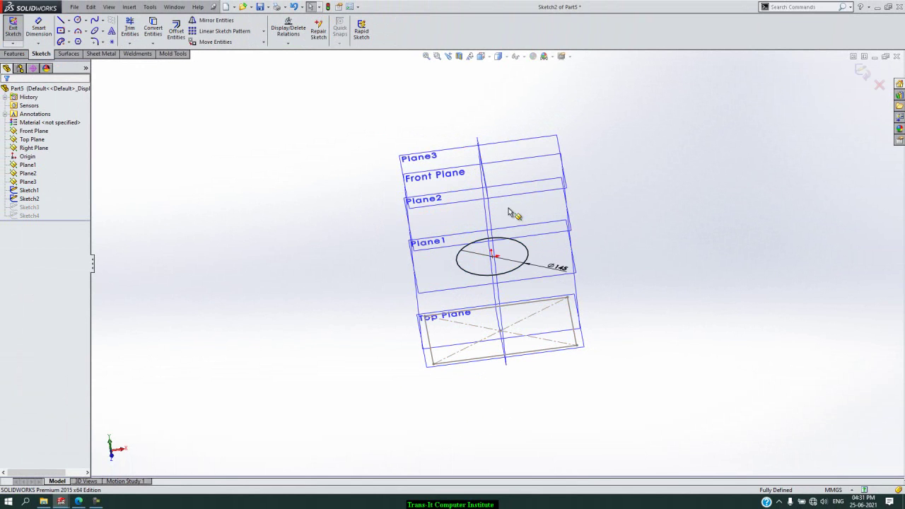
key("space")
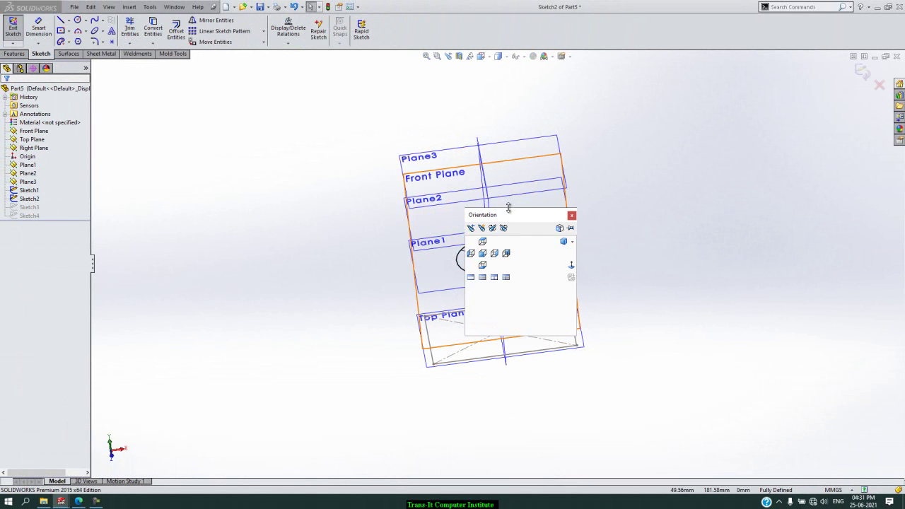
left_click(572, 265)
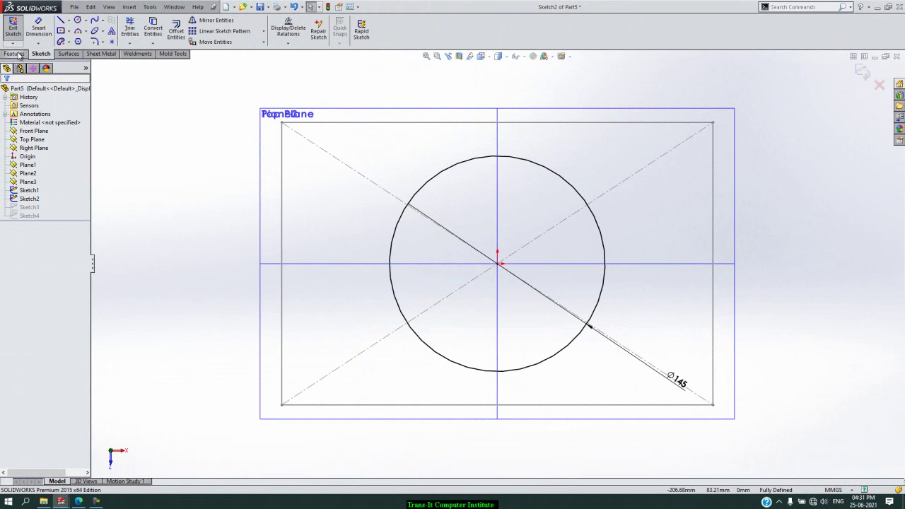
left_click(68, 20)
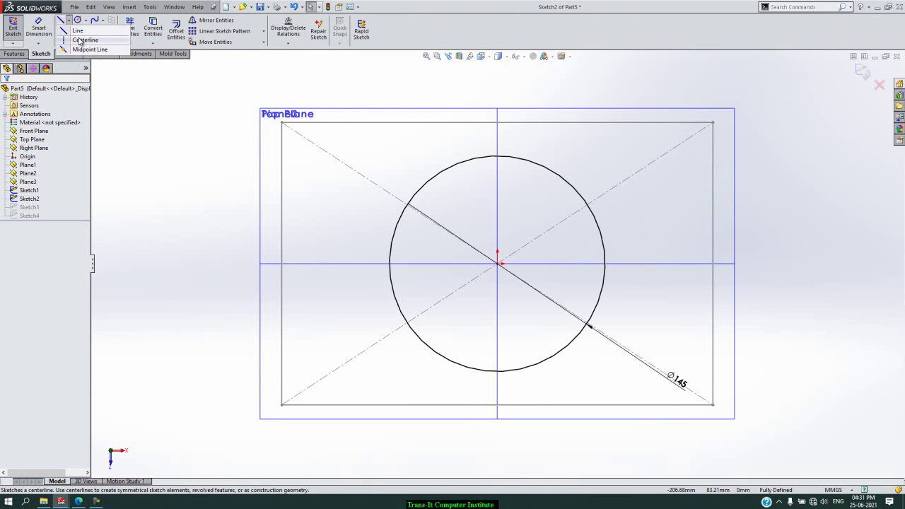
left_click(81, 38)
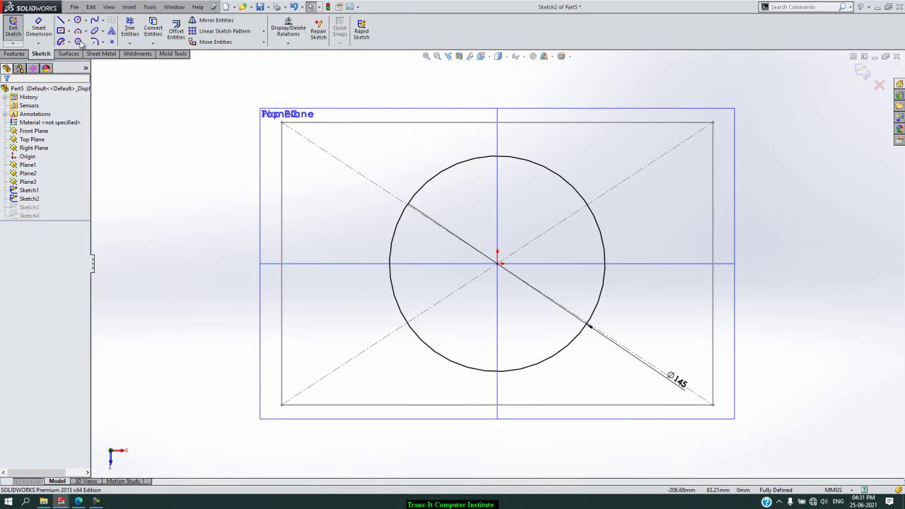
left_click(499, 264)
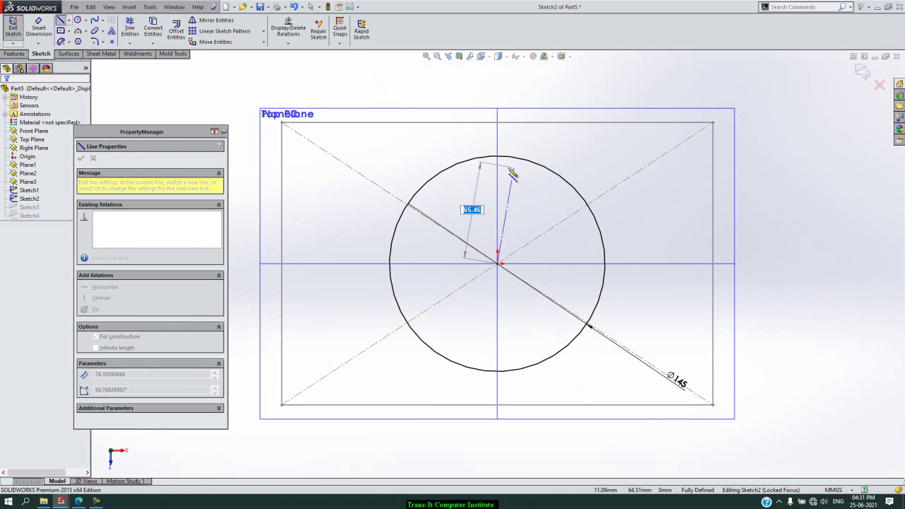
left_click(634, 141)
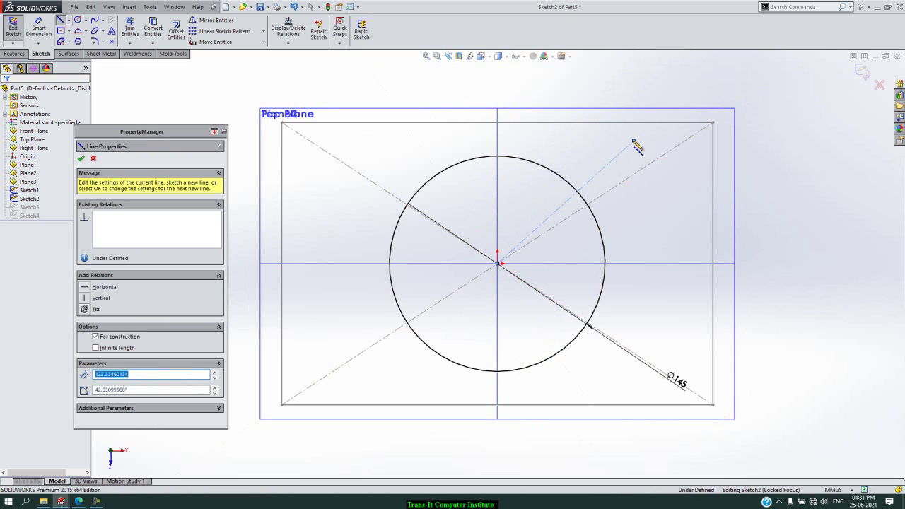
key("Escape")
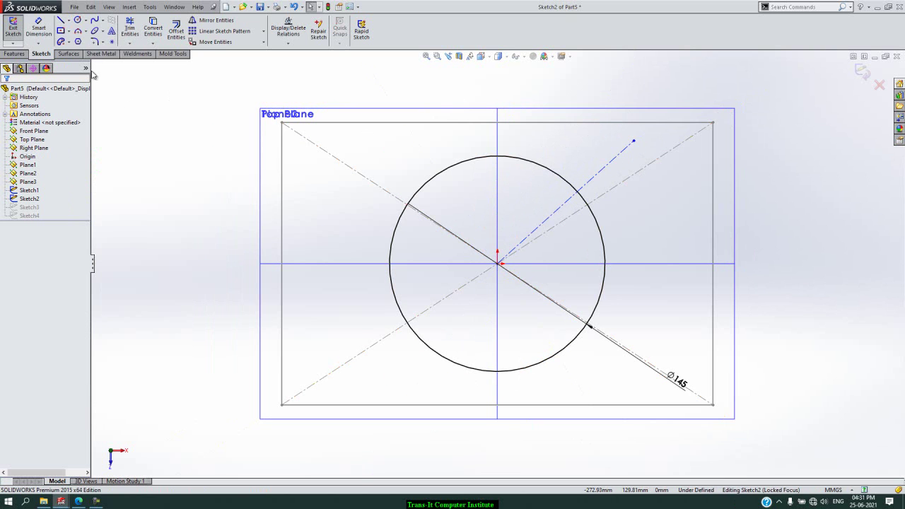
- Dimension the angle between the Right Plane and the diagonal centerline as 45 degrees
left_click(39, 30)
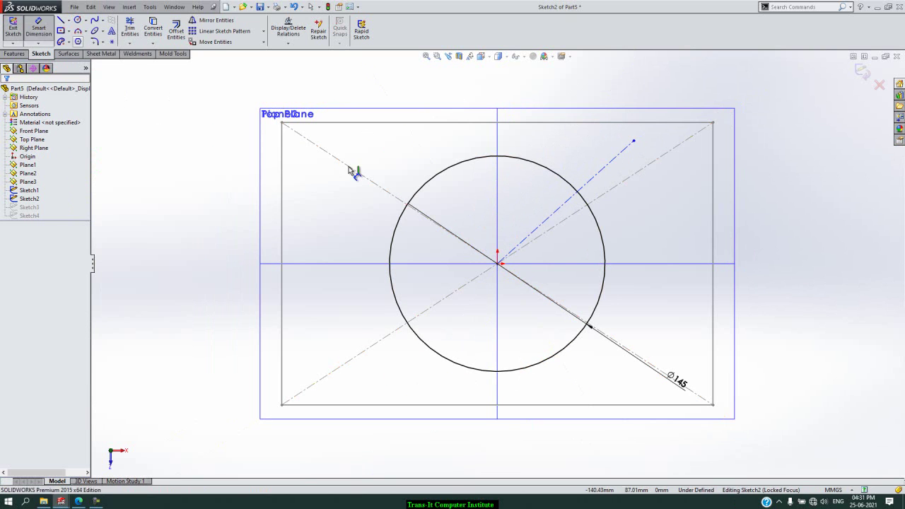
left_click(504, 210)
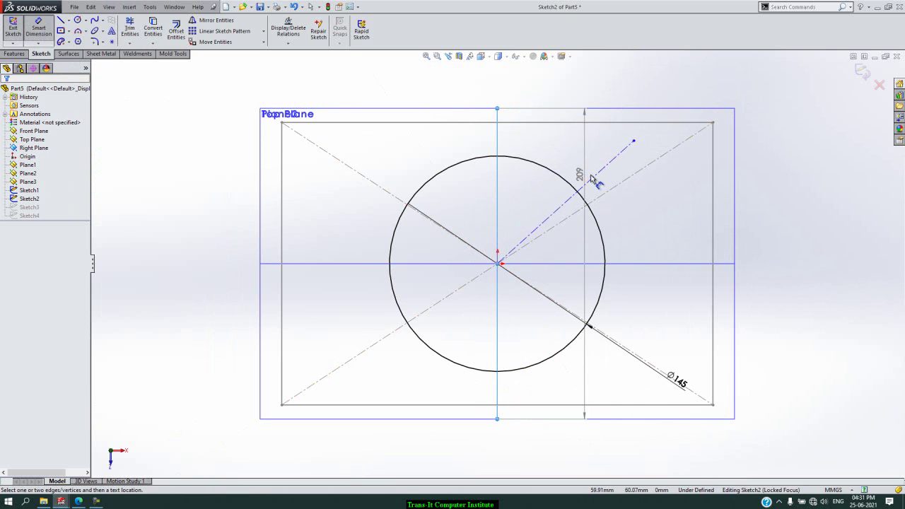
left_click(596, 176)
left_click(568, 159)
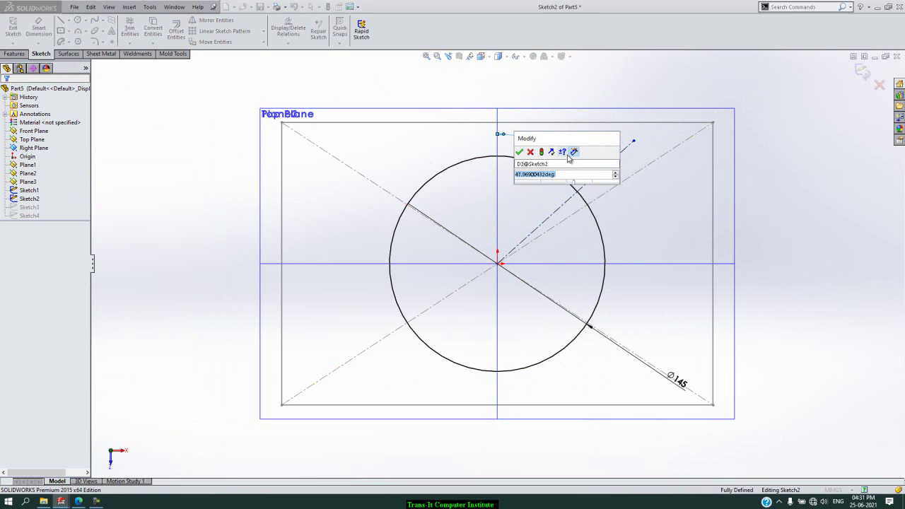
type("45")
key("Return")
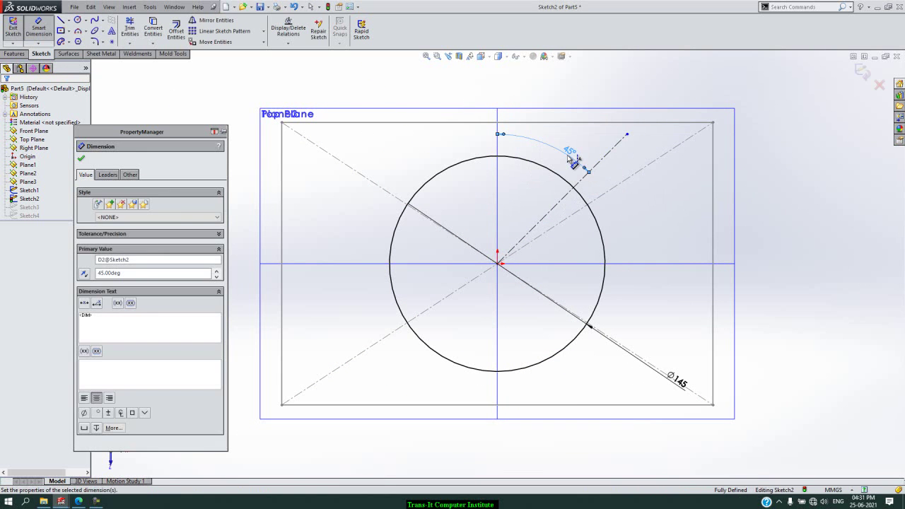
key("Escape")
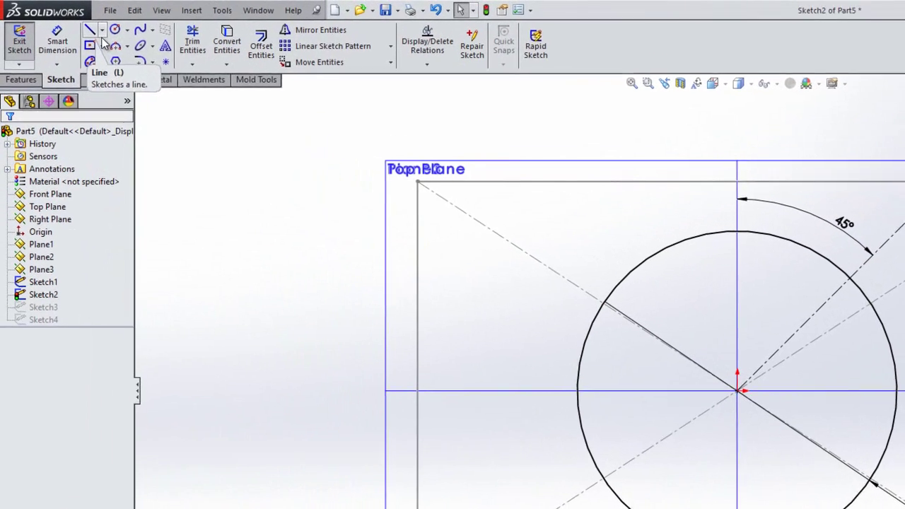
- Sketch a centerline about 105 mm long from the origin up and to the left, ending outside the 145 mm circle
left_click(80, 24)
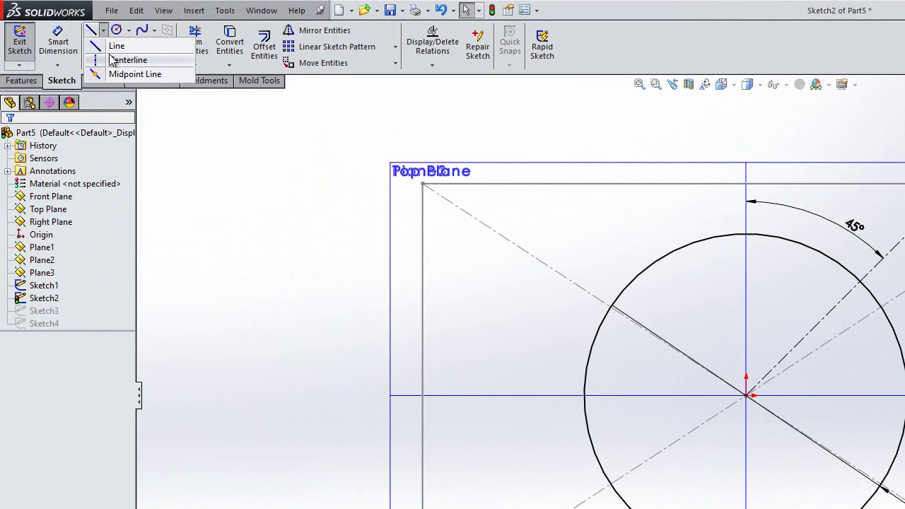
left_click(113, 60)
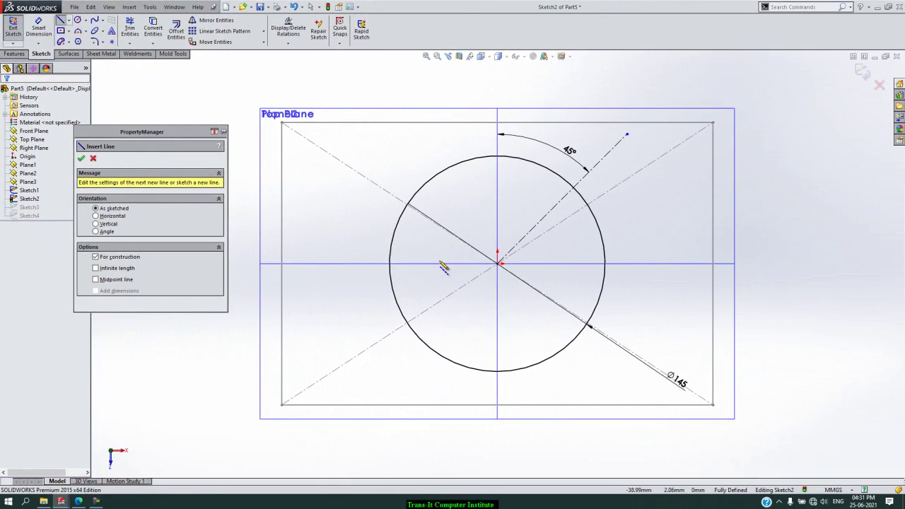
left_click(498, 263)
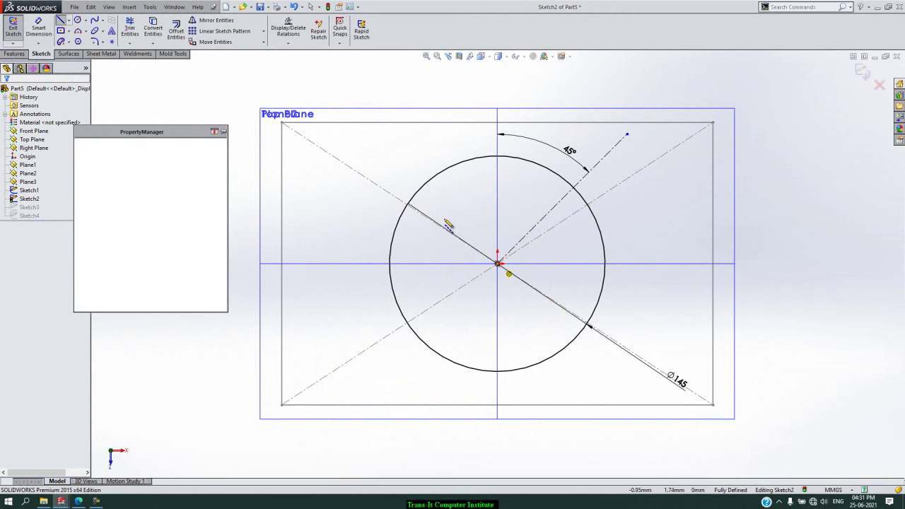
left_click(380, 164)
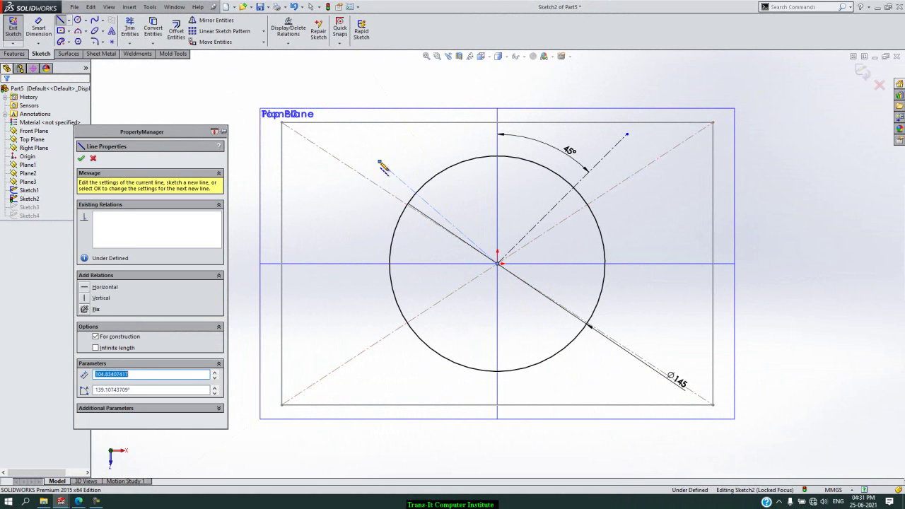
key("Escape")
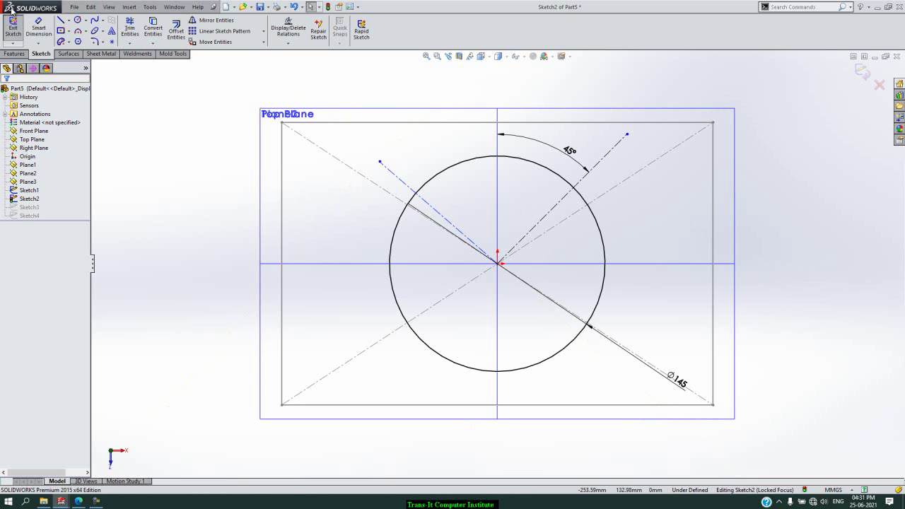
- Dimension the angle between the new centerline and the Right Plane at 45°
left_click(48, 28)
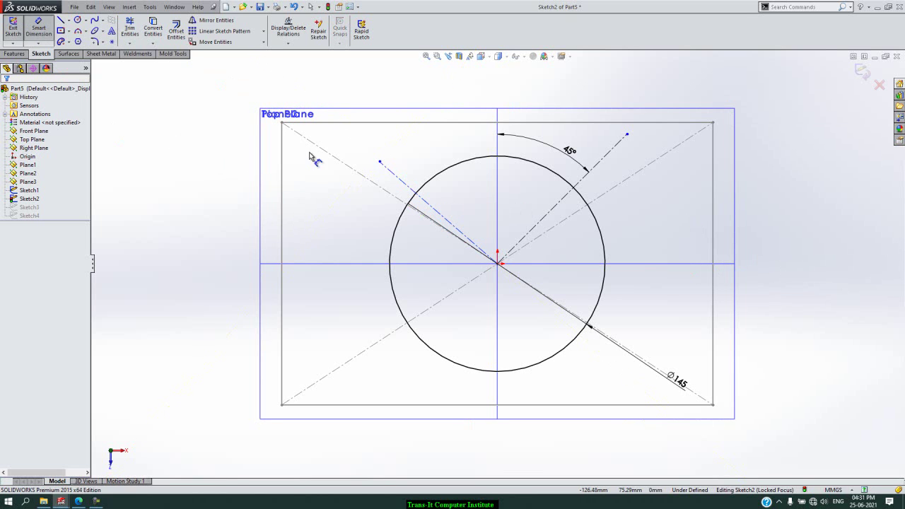
left_click(405, 184)
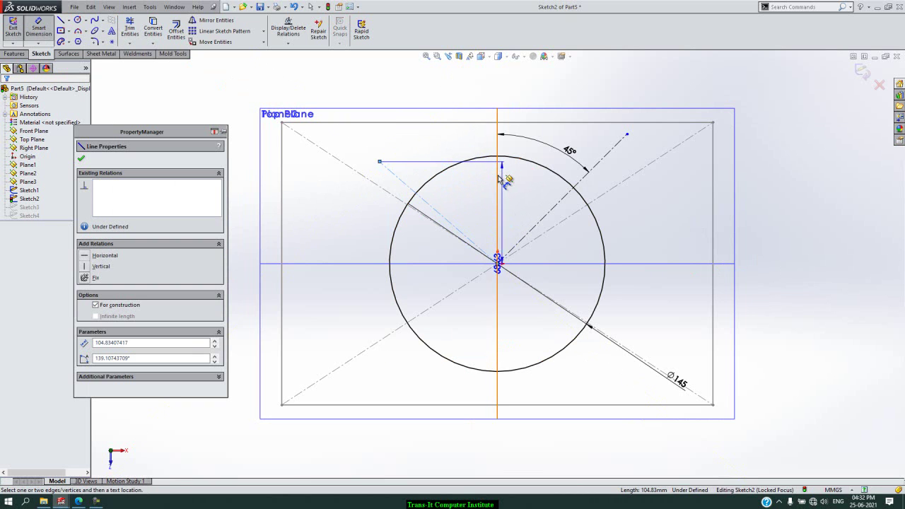
left_click(498, 173)
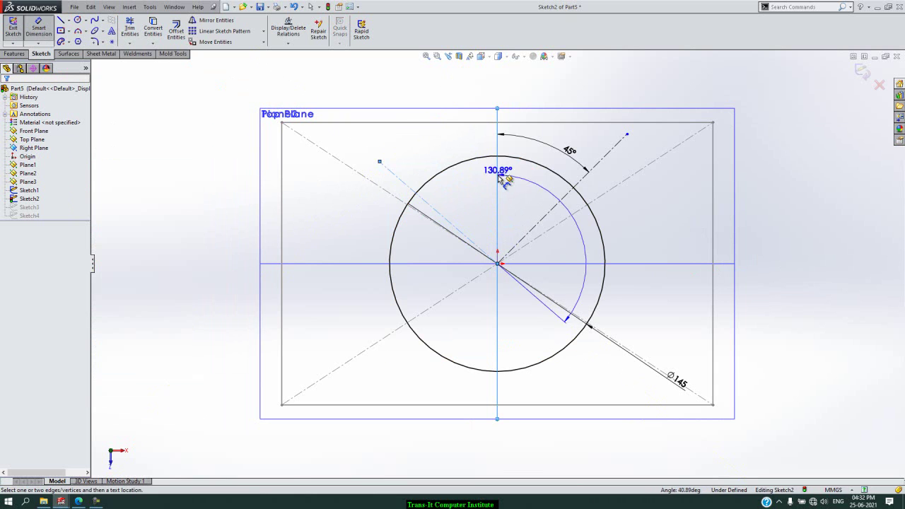
left_click(443, 149)
type("45")
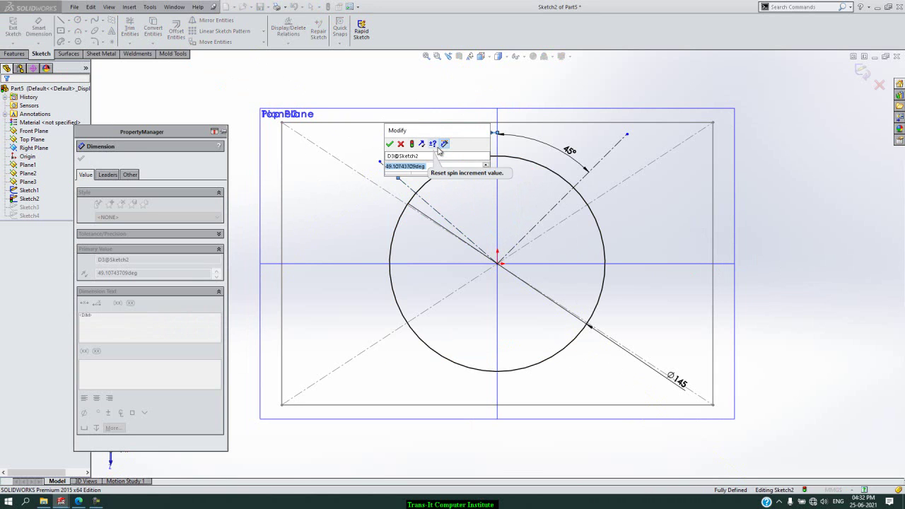
key("Return")
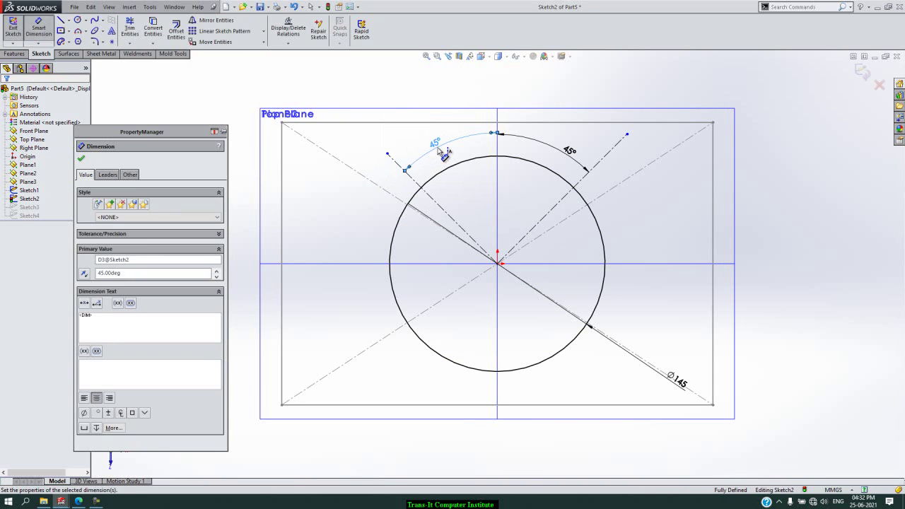
key("Escape")
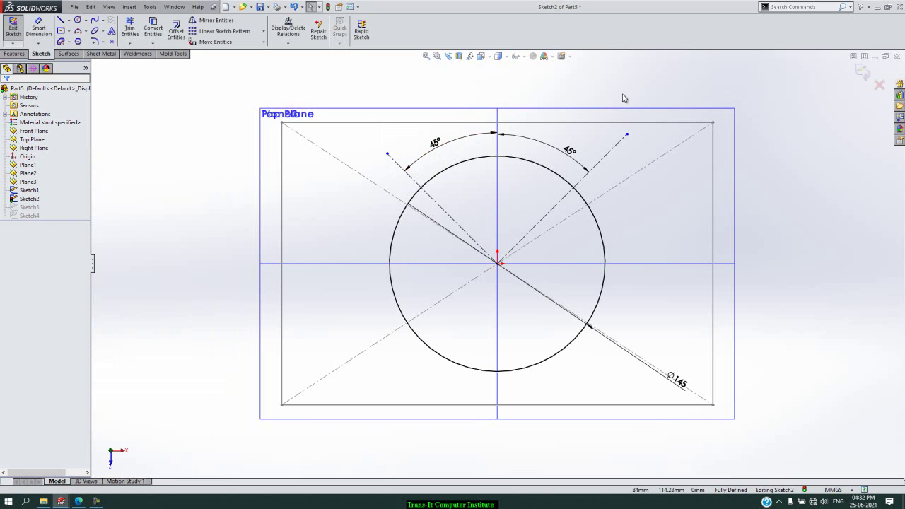
- Extend both 45° centerlines through the origin to the lower side of the circle
left_click(130, 44)
left_click(150, 61)
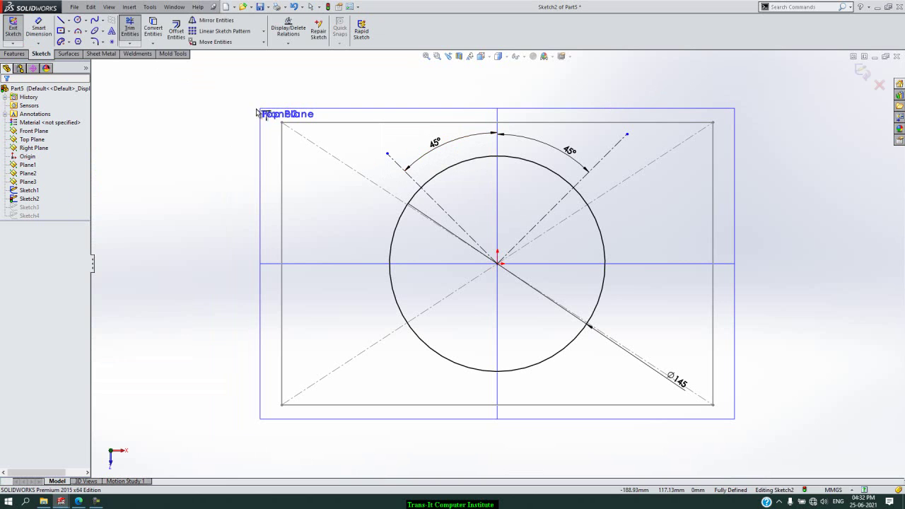
left_click(535, 228)
left_click(468, 237)
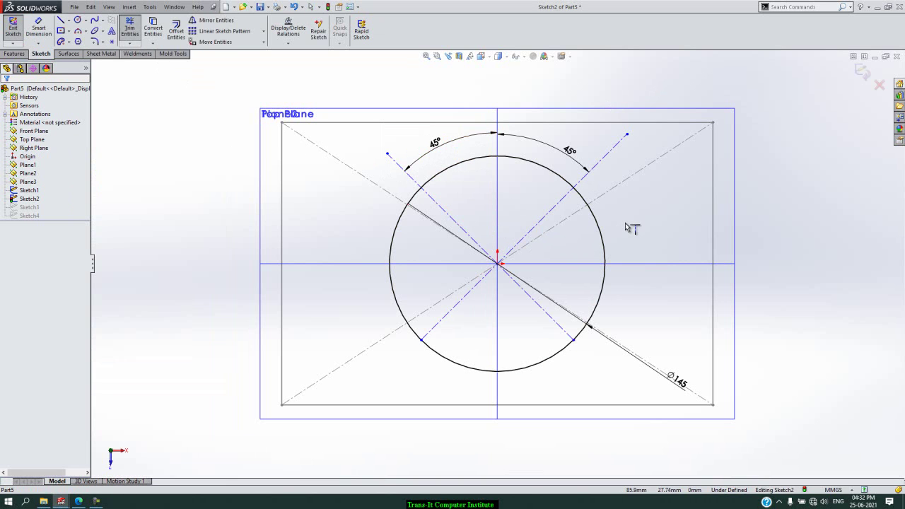
key("Escape")
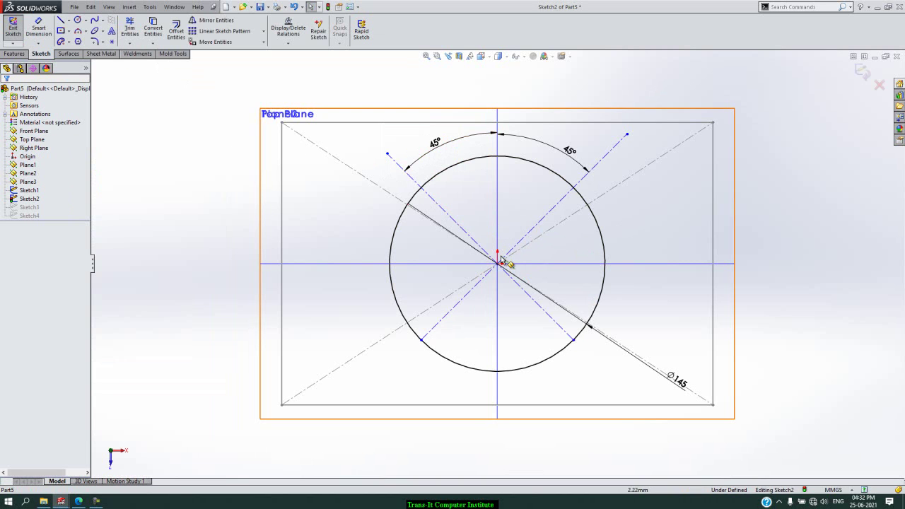
- Add a Coincident relation between the extended centerline rising to the upper right and the circle's center point
left_click(517, 249)
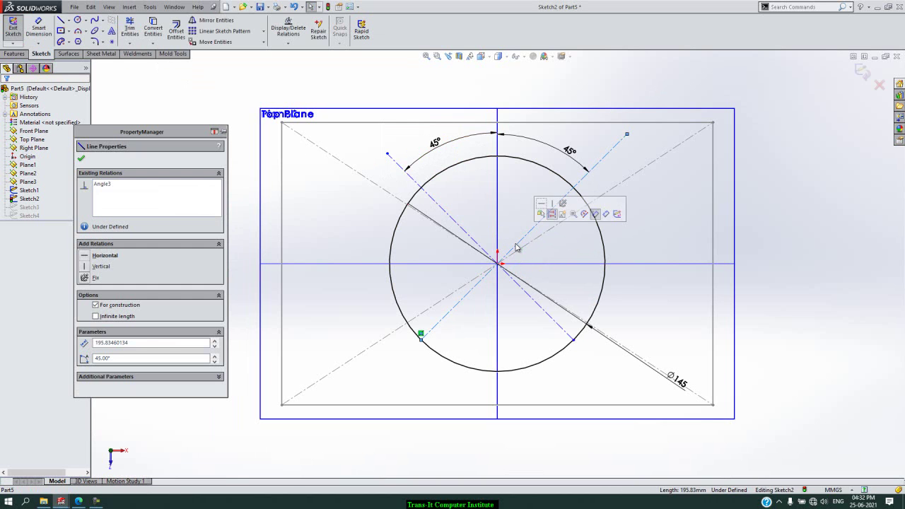
left_click(499, 265, "ctrl")
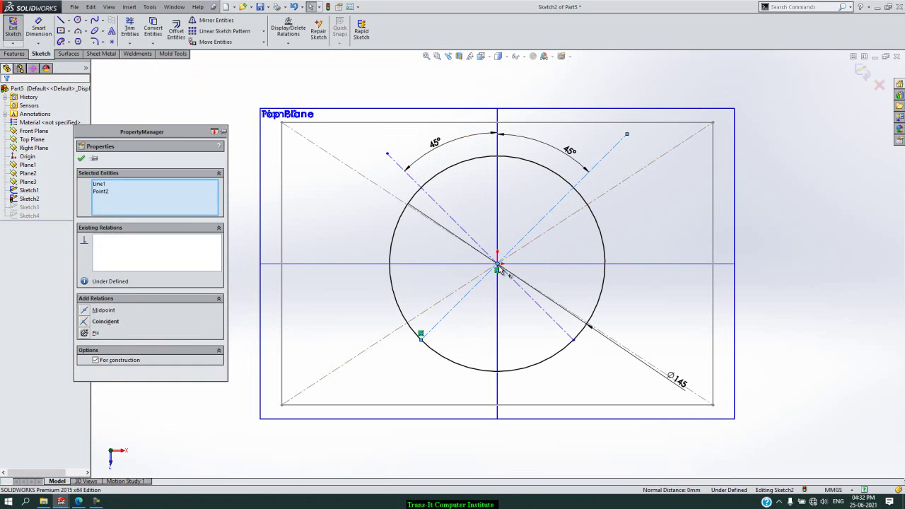
left_click(107, 322)
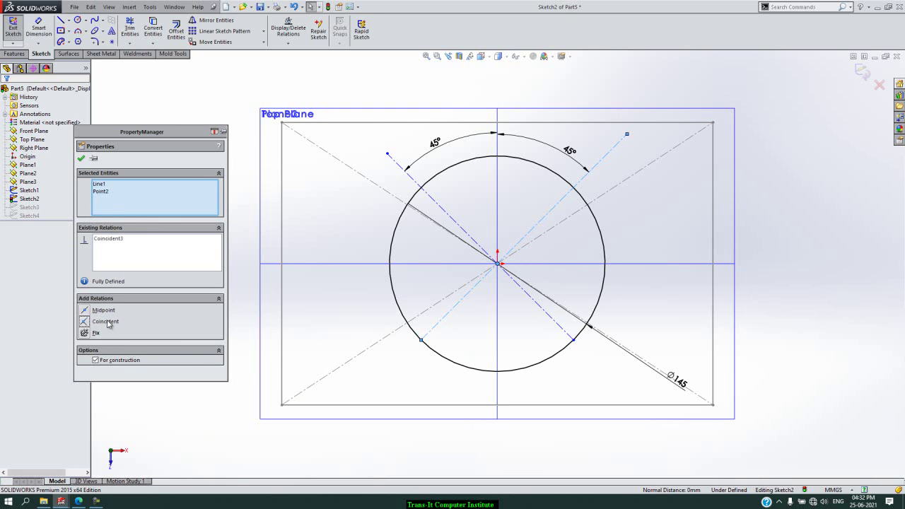
left_click(81, 159)
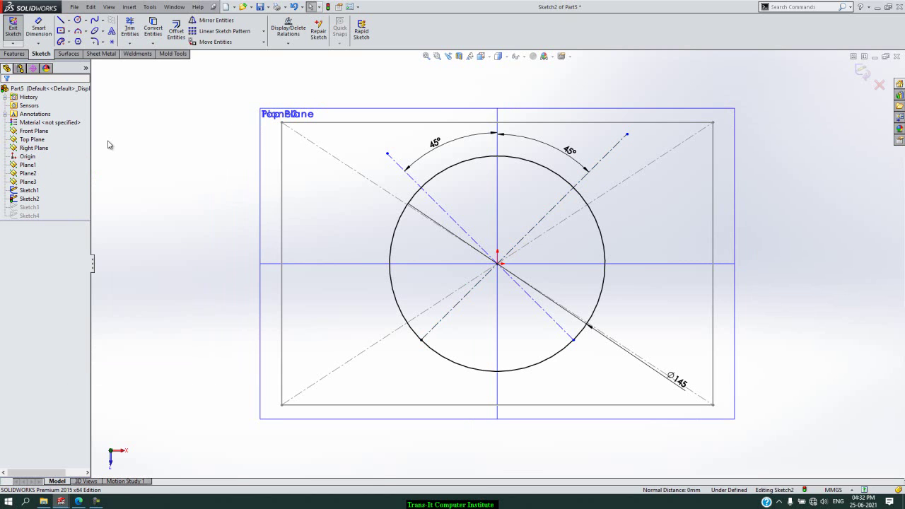
- Add a Coincident relation between the extended centerline rising to the upper left and the circle's center point
left_click(474, 242)
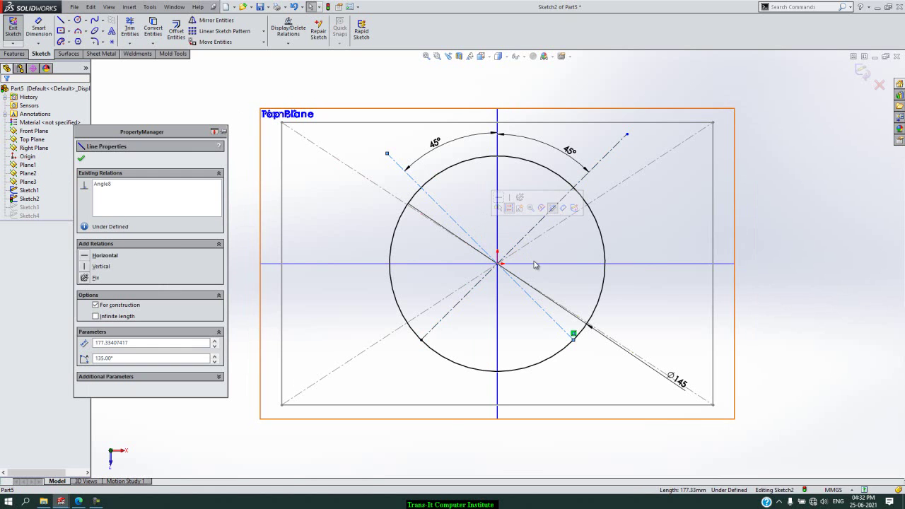
left_click(499, 265, "ctrl")
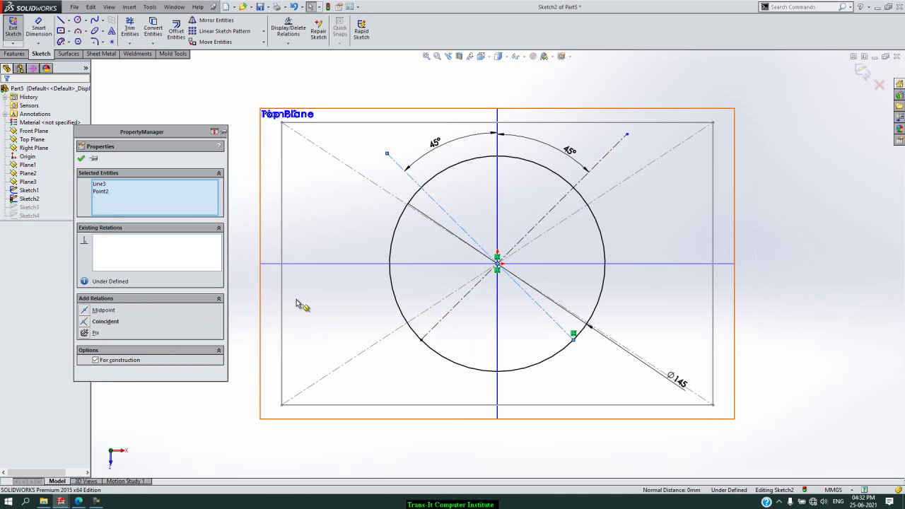
left_click(105, 323)
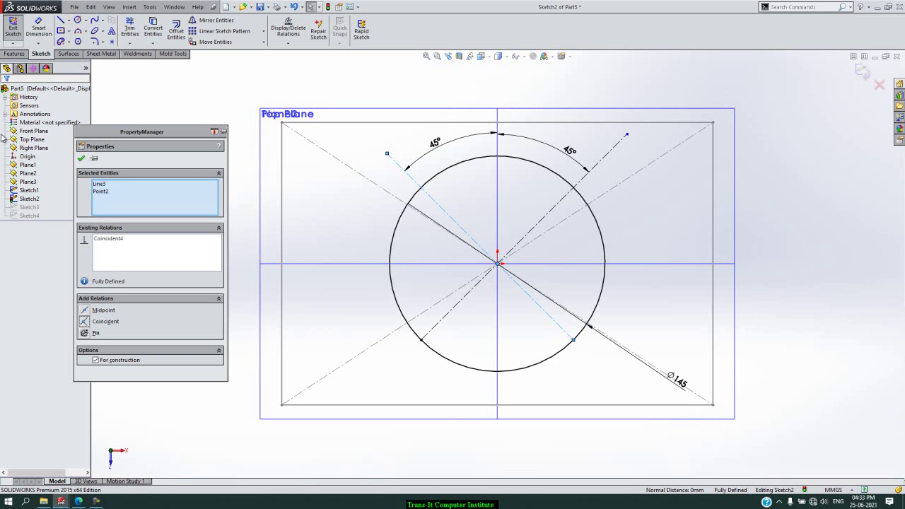
left_click(81, 160)
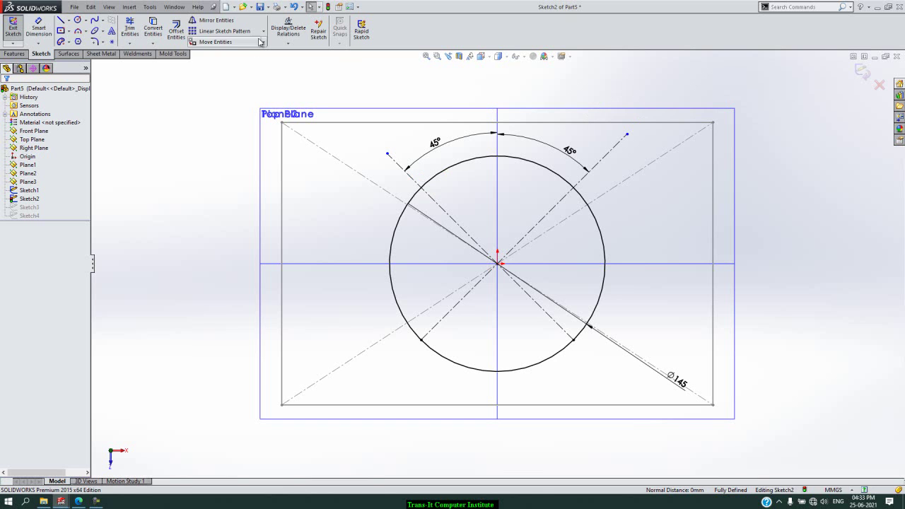
- Power trim the two centerline ends that protrude beyond the circle, and exit the sketch
left_click(130, 28)
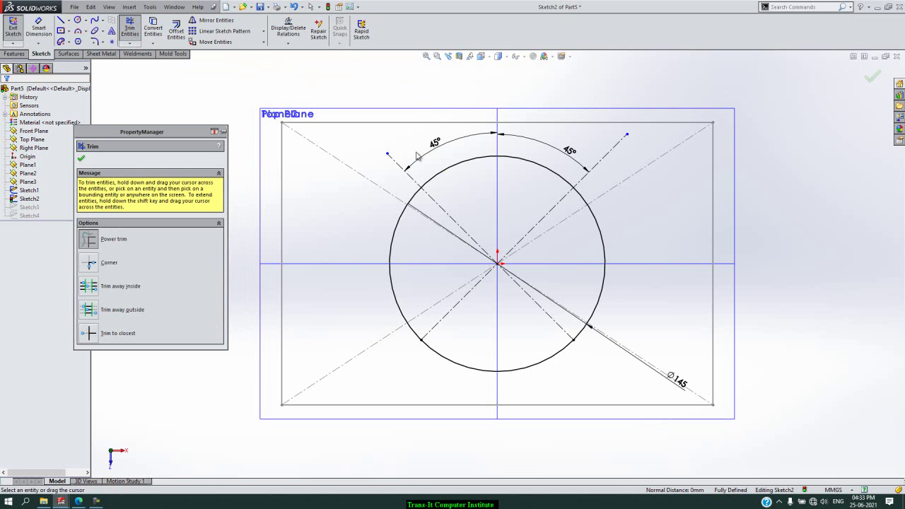
left_click_drag(431, 148, 380, 201)
left_click_drag(598, 125, 639, 201)
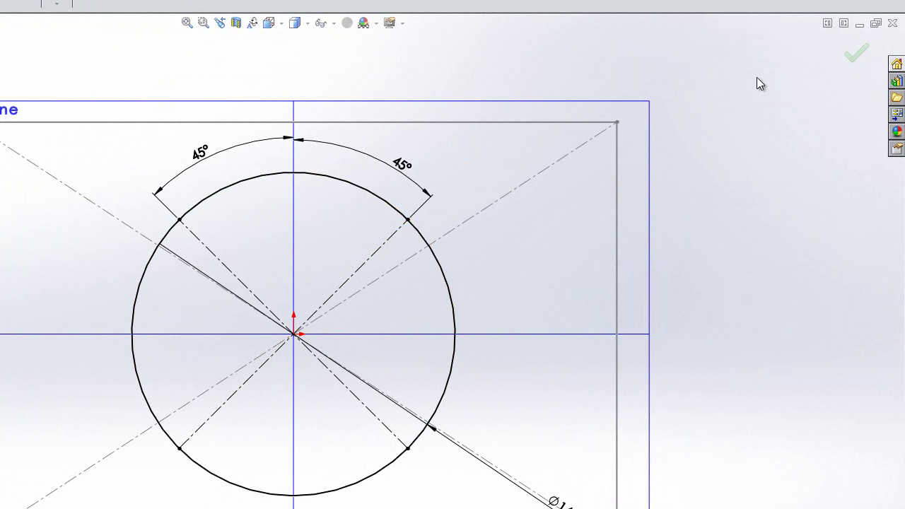
left_click(856, 53)
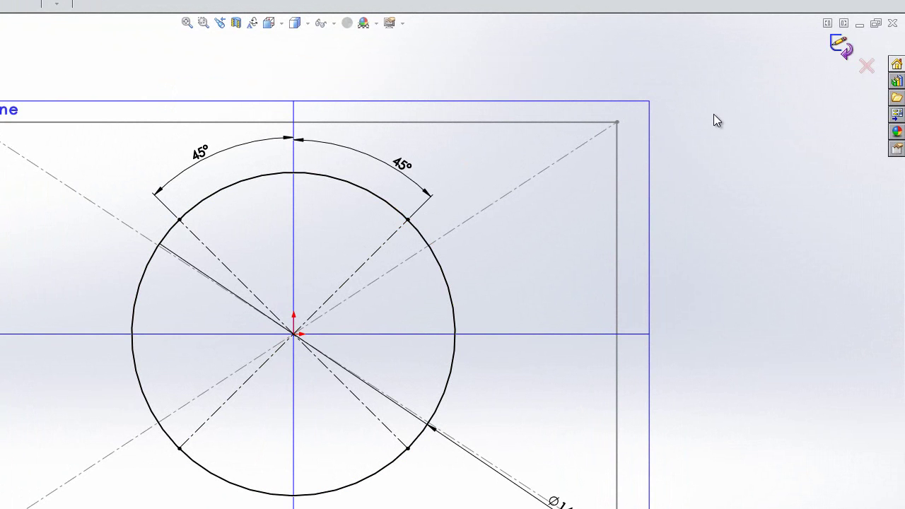
left_click(842, 45)
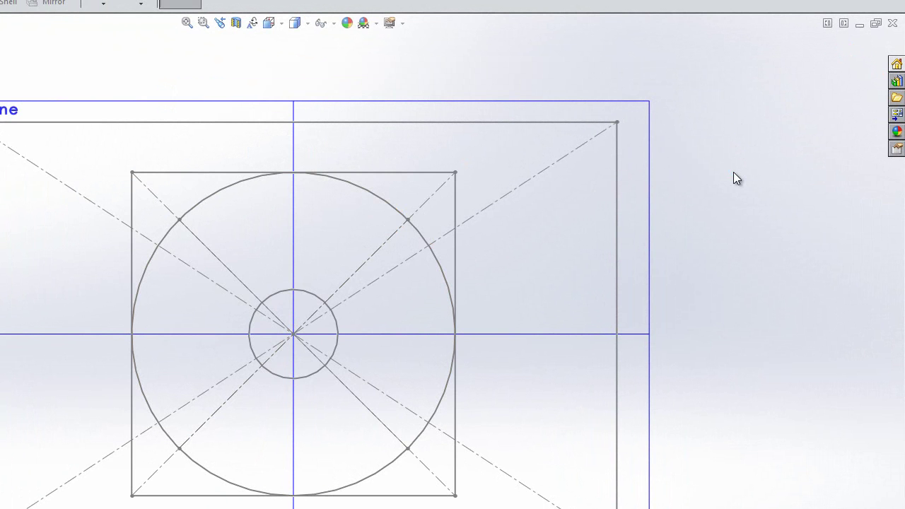
- Open Sketch4, the small circle on Plane3, for editing
key("Up")
key("Up")
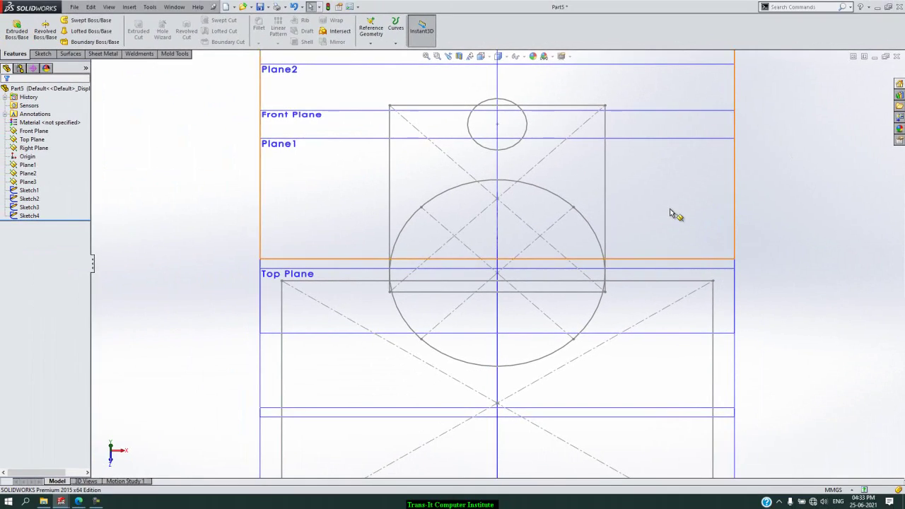
key("z")
key("Up")
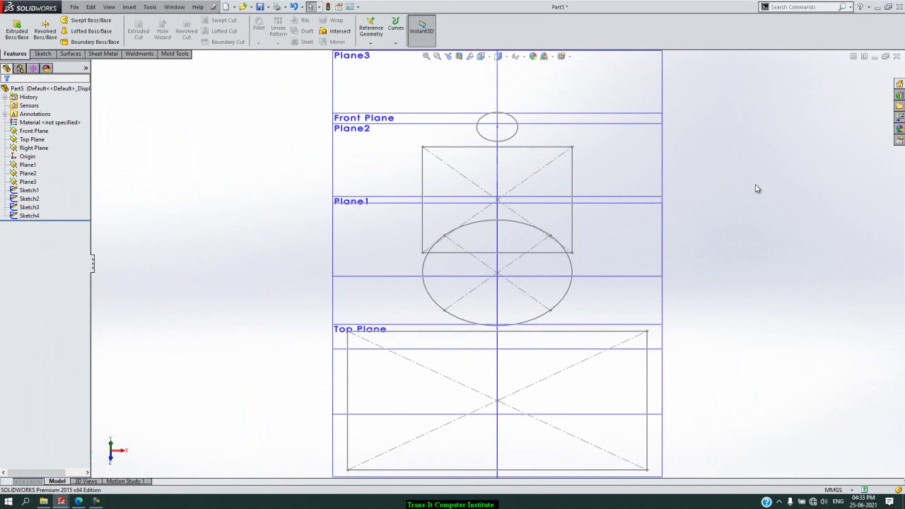
key("Up")
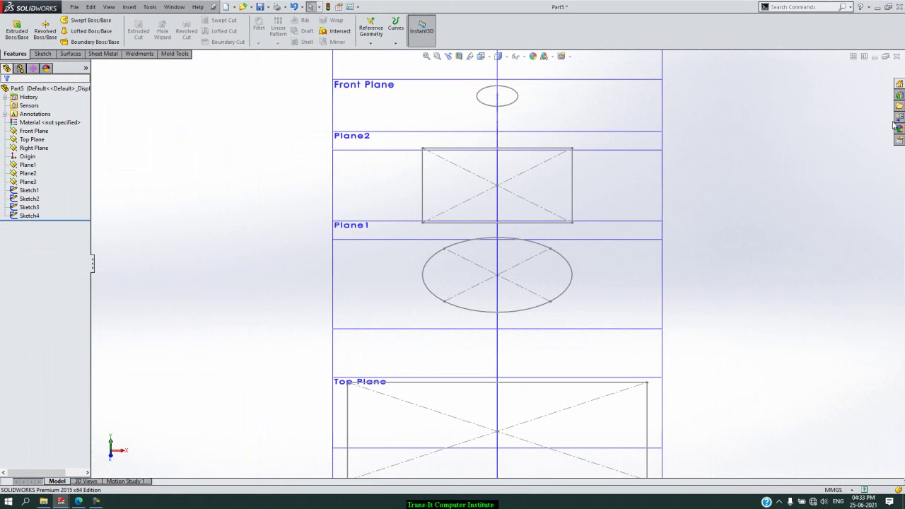
left_click(519, 94)
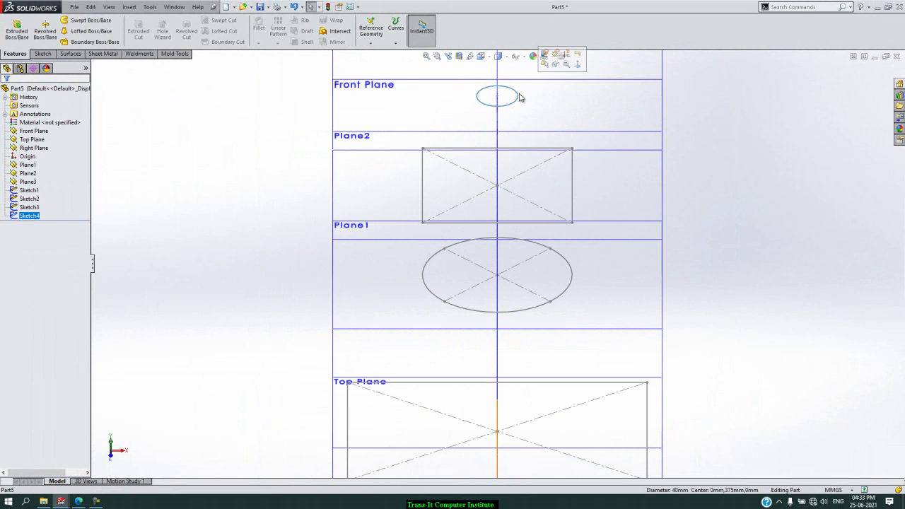
left_click(552, 55)
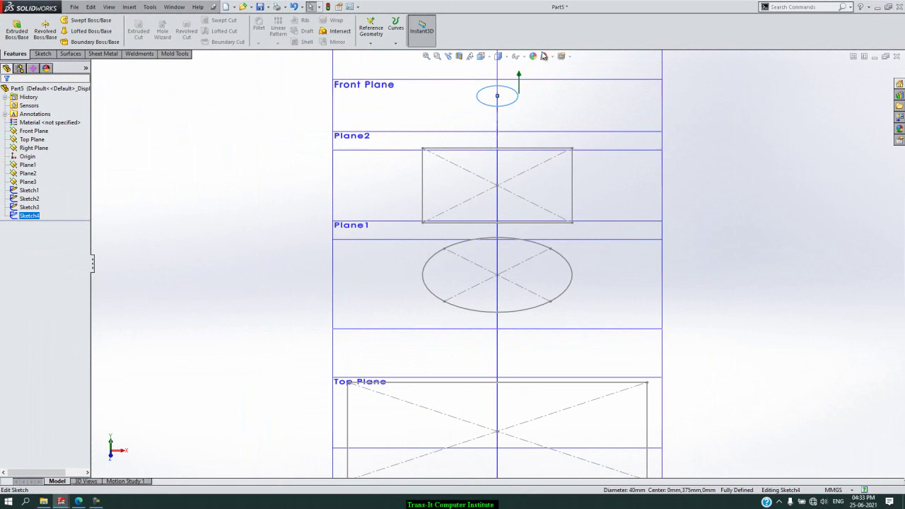
key("f")
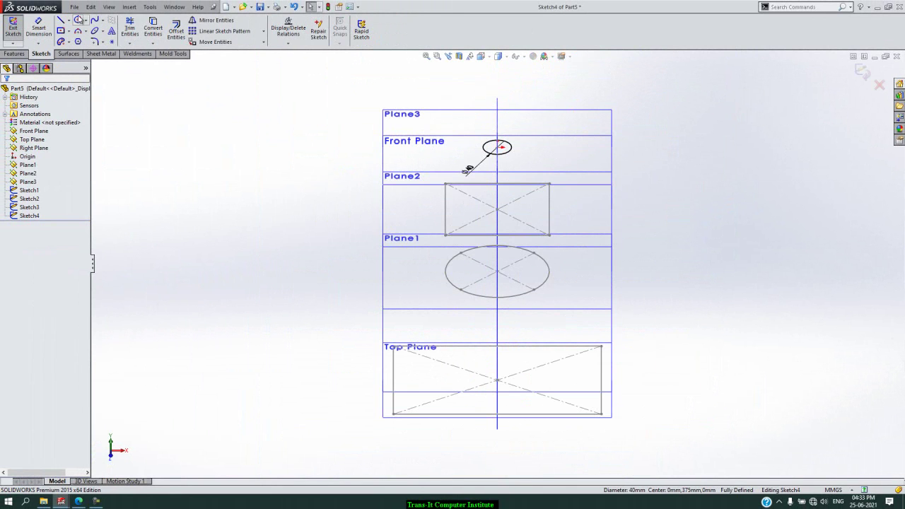
- Draw a construction centerline about 101 mm long from the small circle's center to the upper right, at about 47°
left_click(69, 21)
left_click(83, 40)
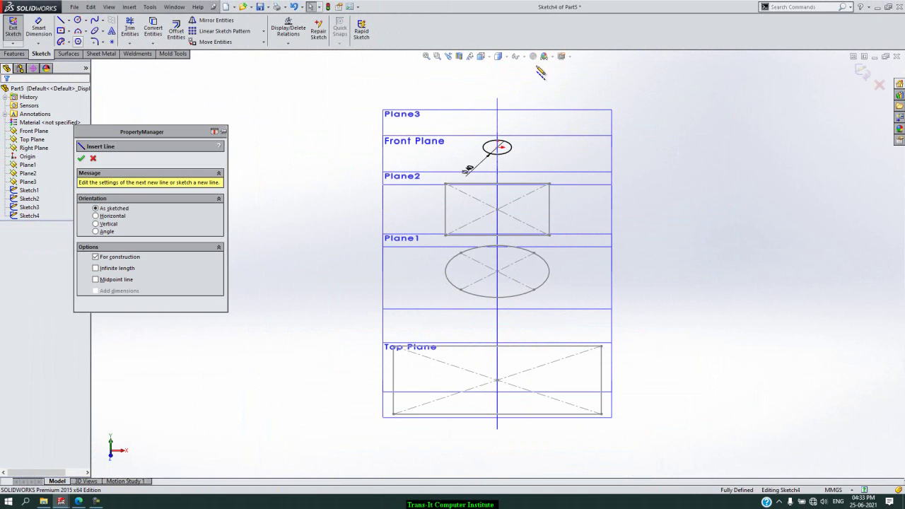
left_click(499, 147)
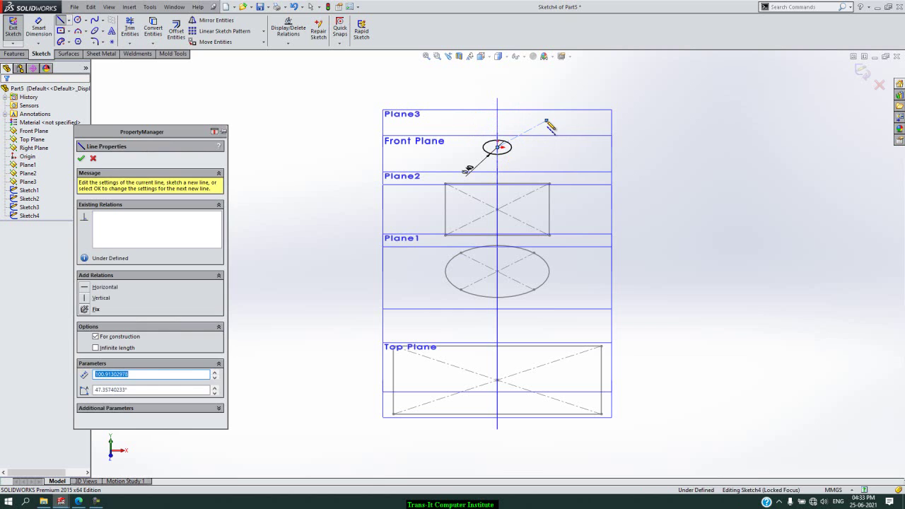
key("Escape")
- View the sketch plane head-on and draw a second centerline from the circle's center to the upper left, about 52° from the vertical
key("space")
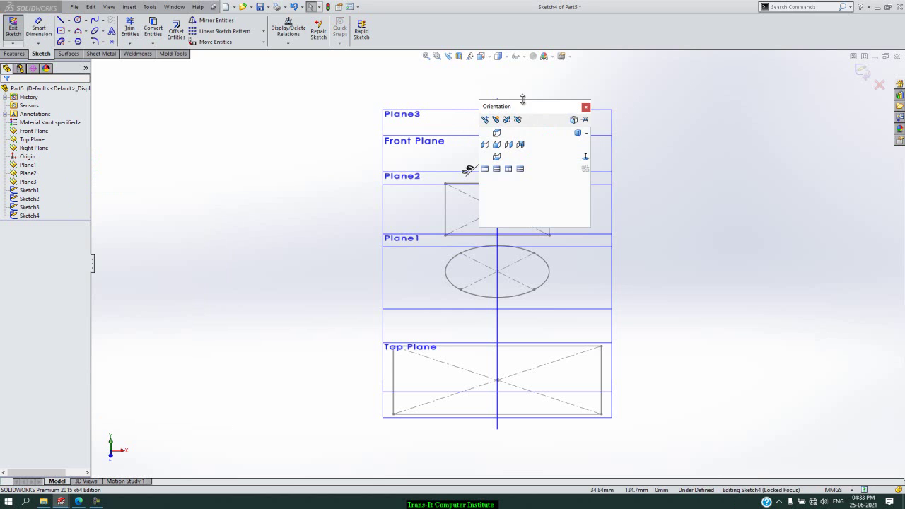
left_click(586, 158)
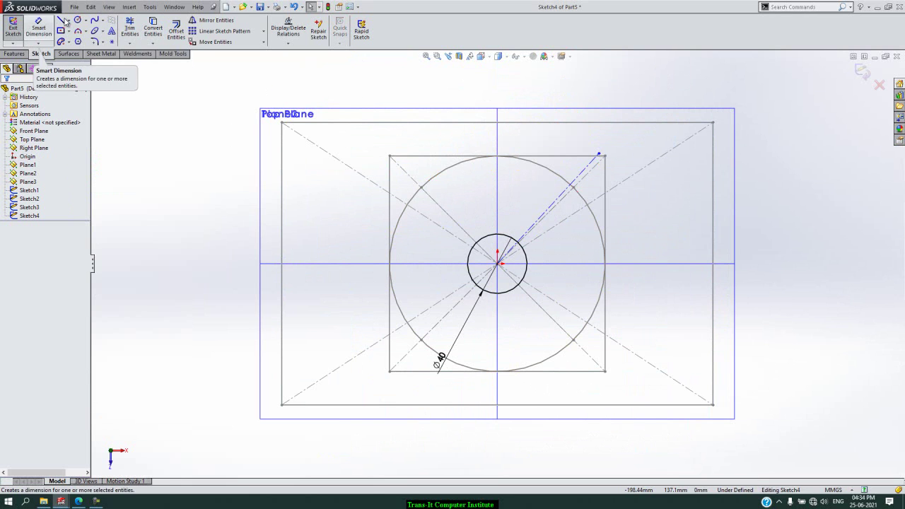
left_click(68, 21)
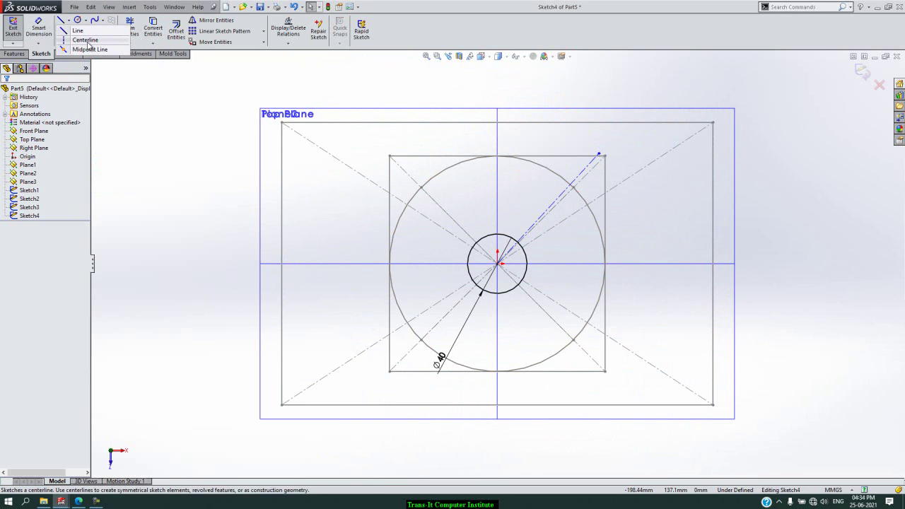
left_click(86, 40)
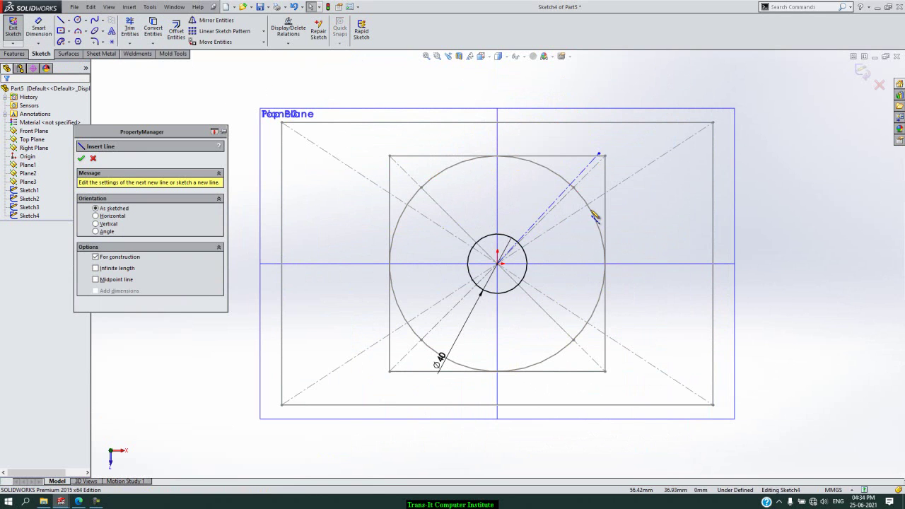
left_click(499, 265)
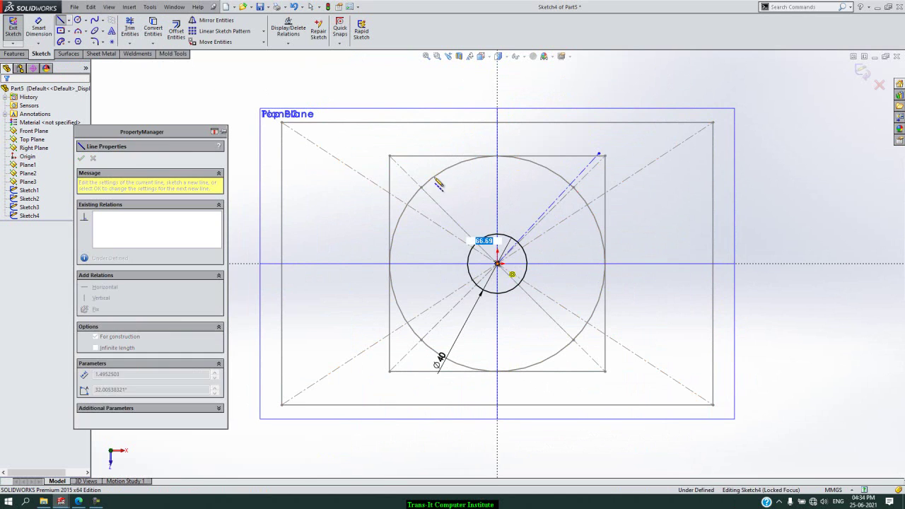
left_click(357, 156)
key("Escape")
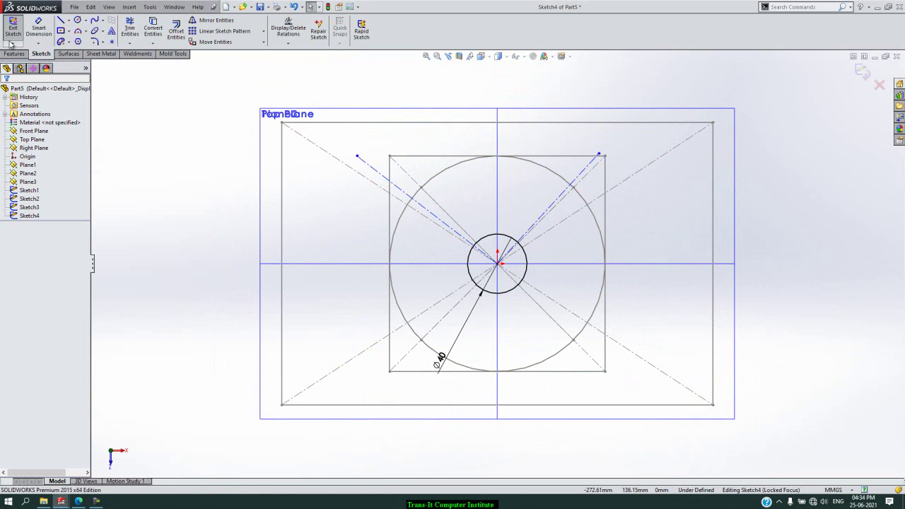
- Dimension the angle between the vertical reference plane and the centerline rising to the upper right as 45°
left_click(49, 27)
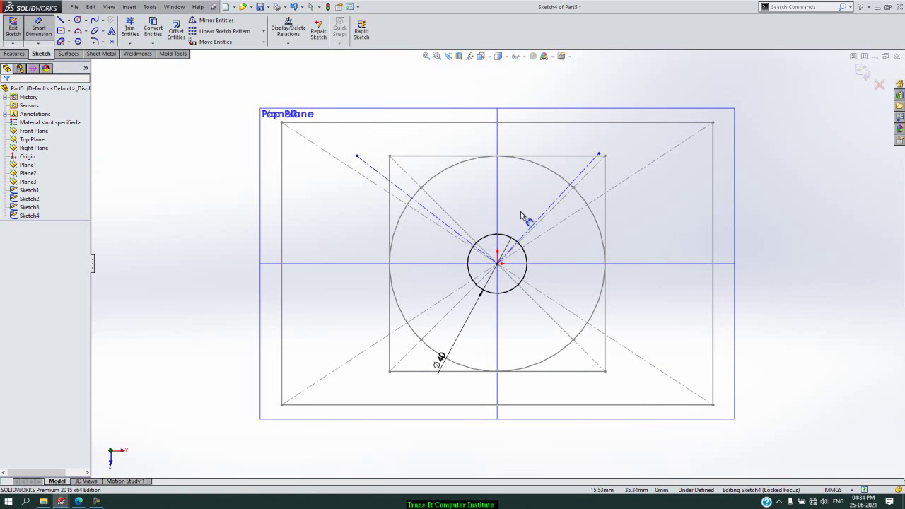
left_click(499, 198)
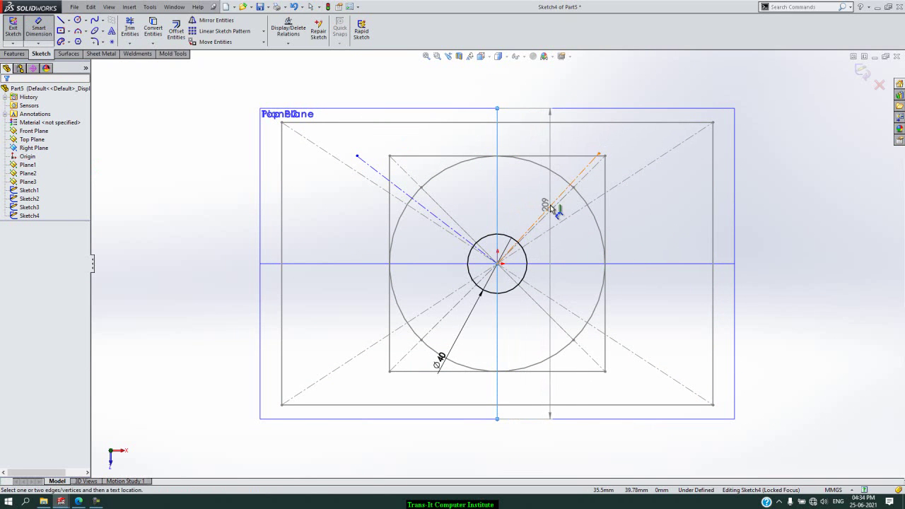
left_click(548, 199)
left_click(540, 190)
type("45")
key("Return")
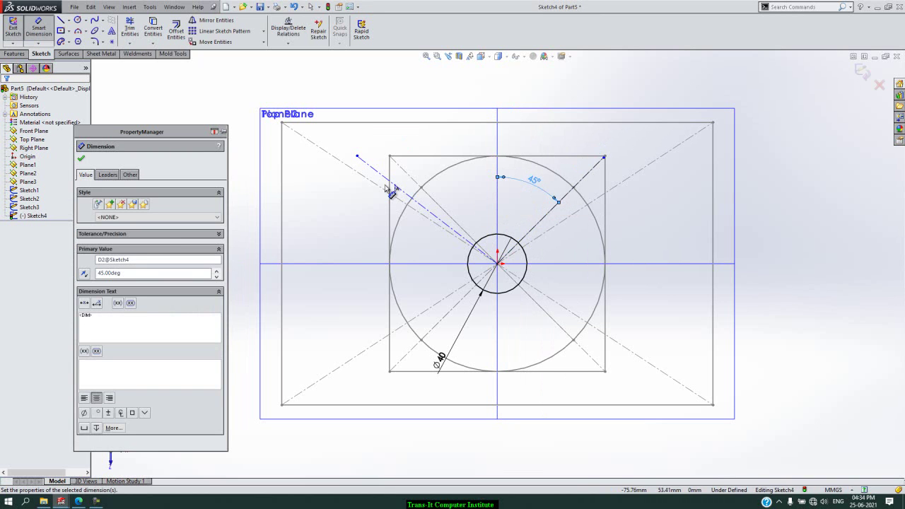
- Dimension the angle between the centerline rising to the upper left and the vertical reference plane as 45°
left_click(430, 211)
left_click(502, 200)
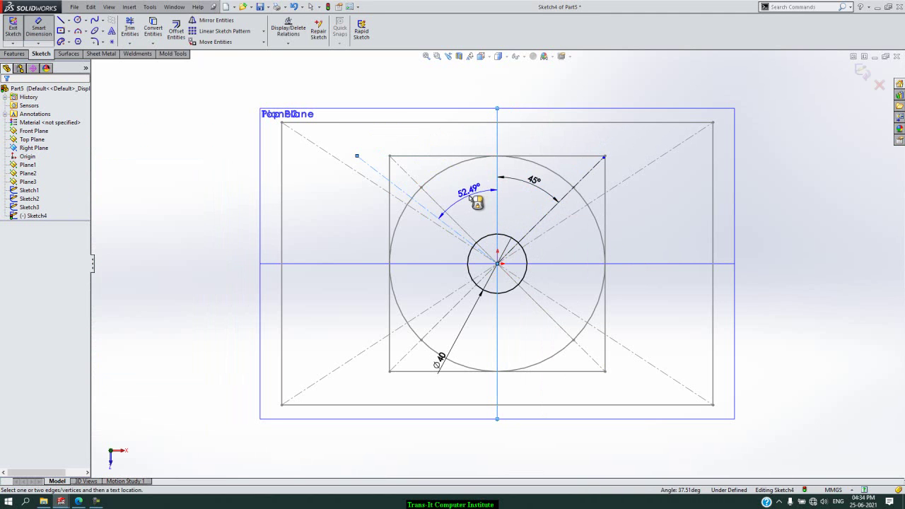
left_click(447, 206)
type("45")
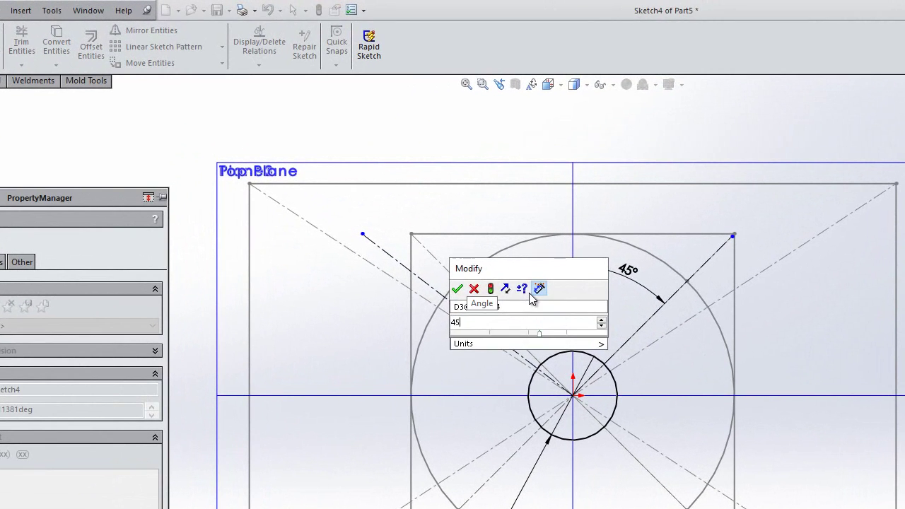
key("Return")
key("Escape")
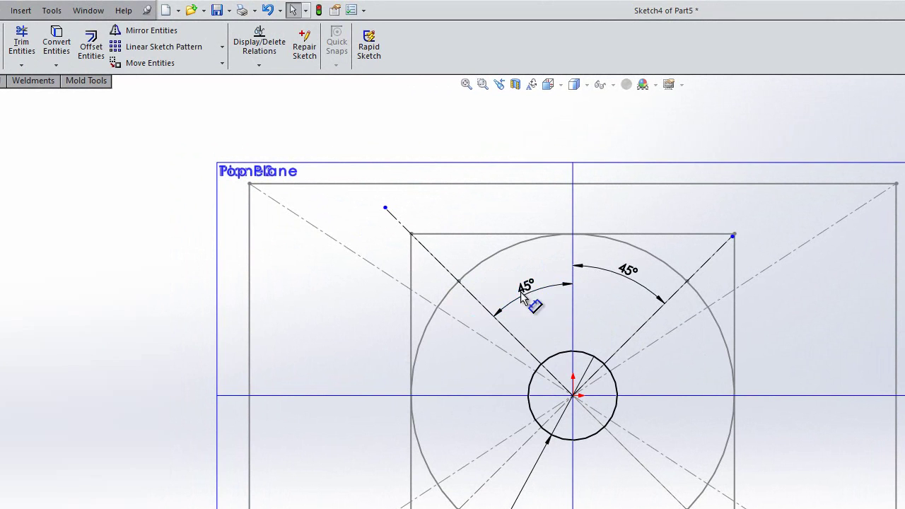
- Extend both centerlines past the center to the opposite side of the 40 mm circle
left_click(22, 65)
left_click(32, 76)
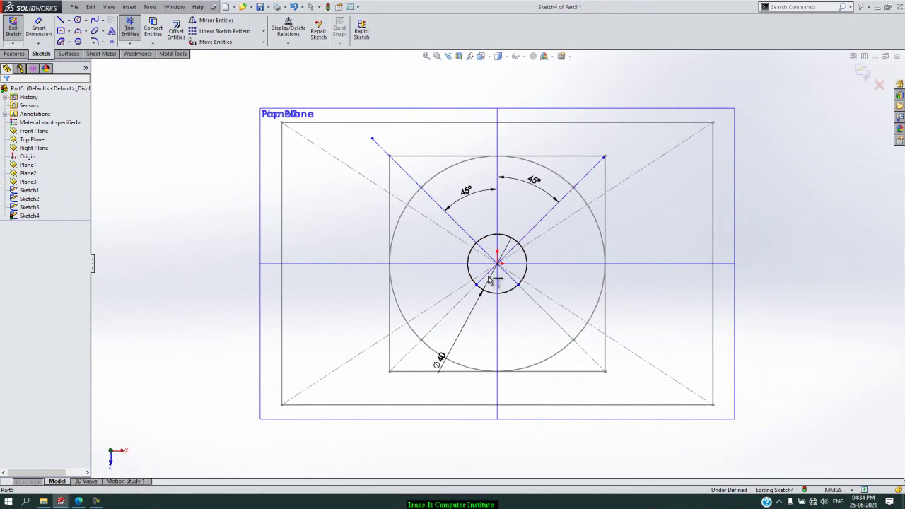
scroll(560, 414, "down", 4)
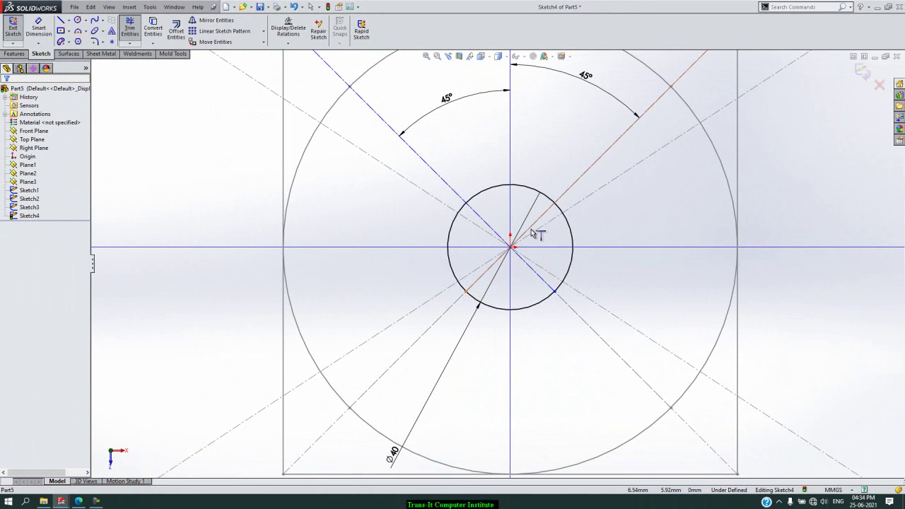
key("Escape")
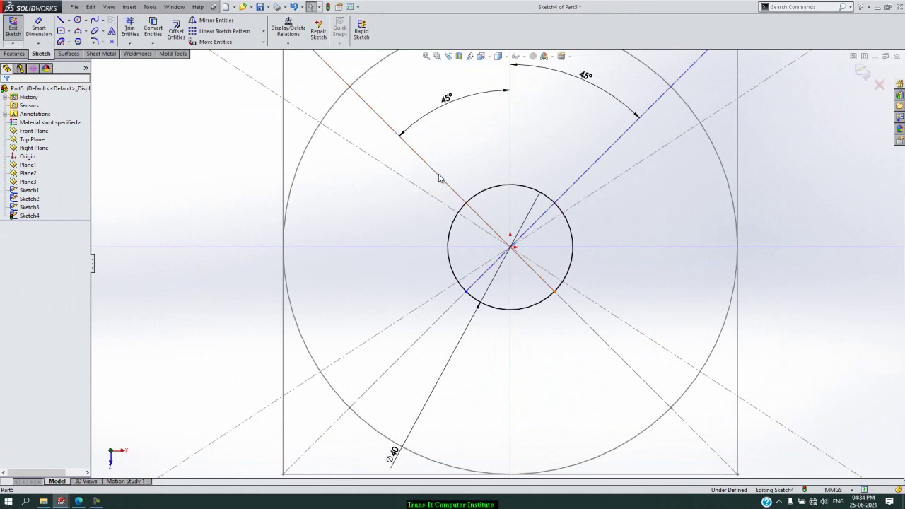
- Make the extended upper-left centerline coincident with the center point of the 40 mm circle
left_click(512, 249)
left_click(510, 249, "ctrl")
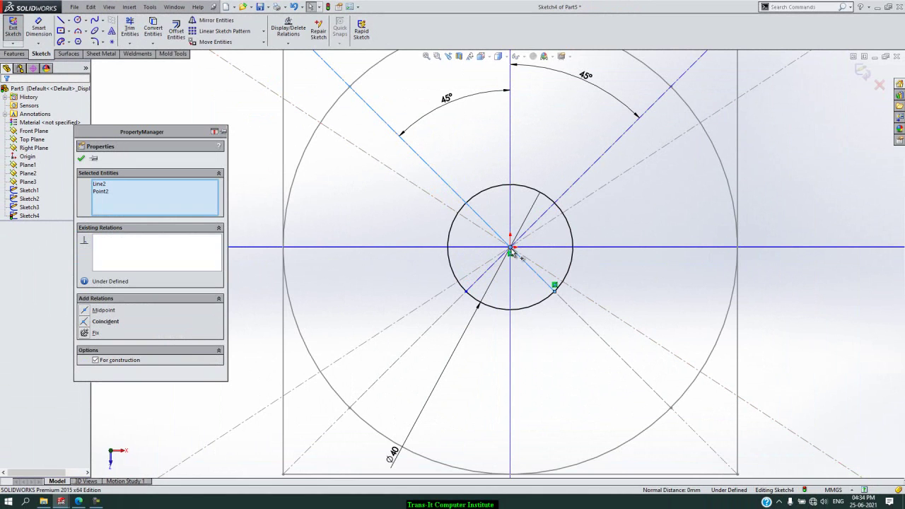
left_click(105, 321)
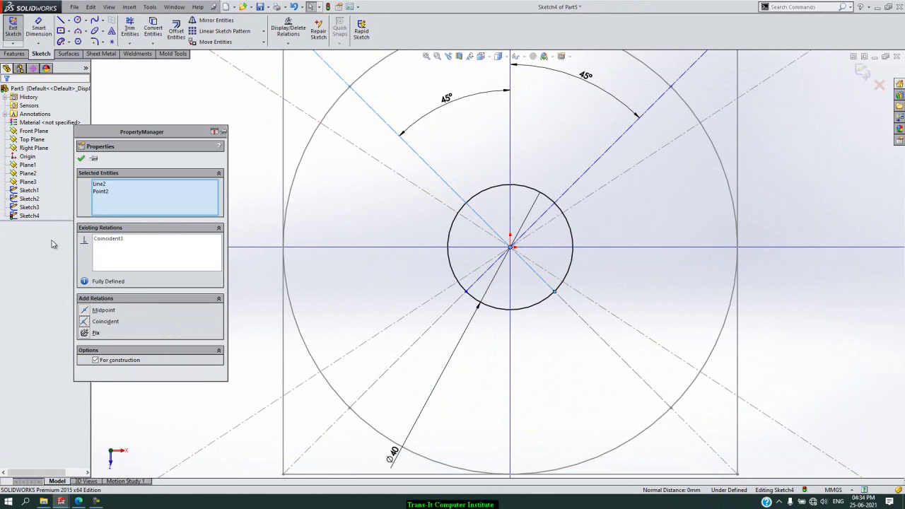
left_click(82, 159)
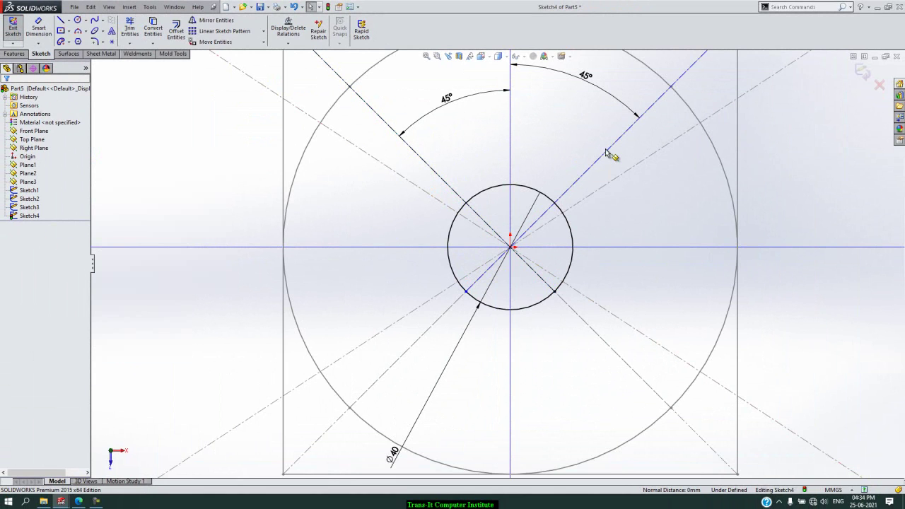
- Make the extended upper-right centerline coincident with the center point of the 40 mm circle
left_click(601, 162)
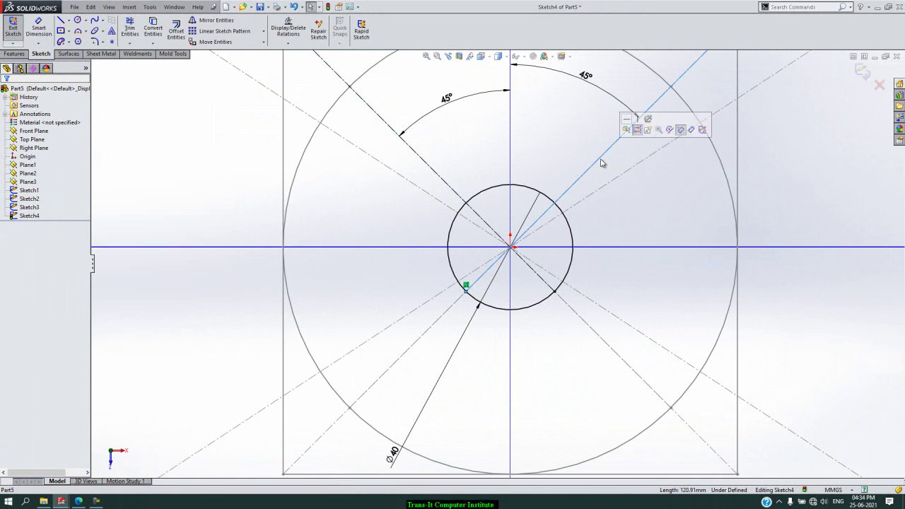
left_click(512, 250, "ctrl")
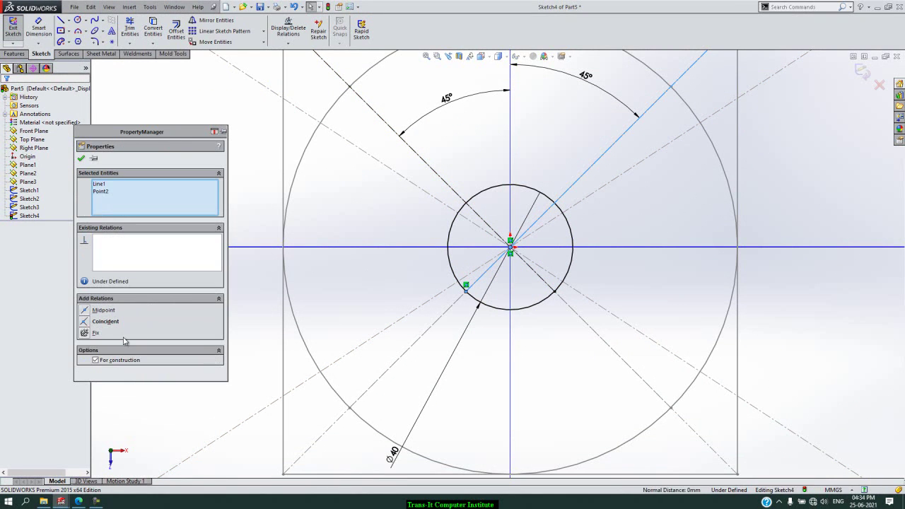
left_click(112, 323)
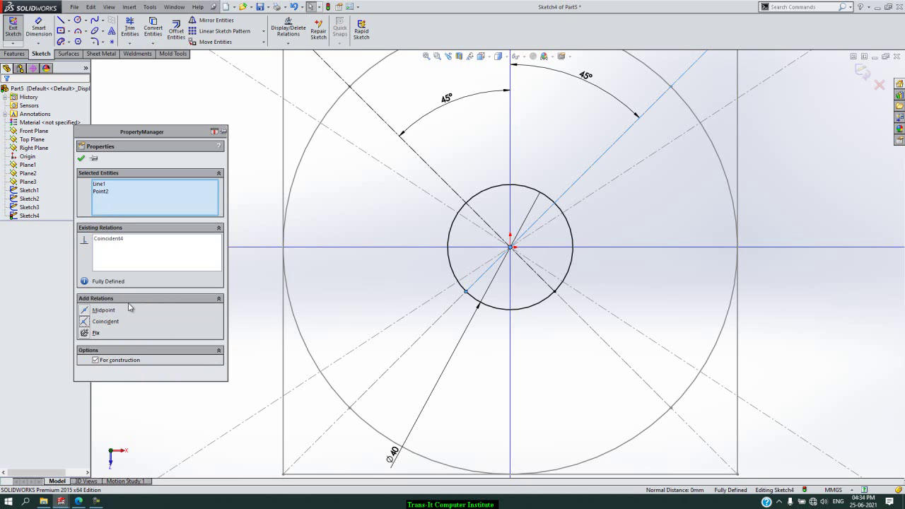
left_click(85, 161)
left_click(113, 153)
- Power trim both centerline ends protruding beyond the 40 mm circle, and exit the sketch
scroll(311, 195, "up", 4)
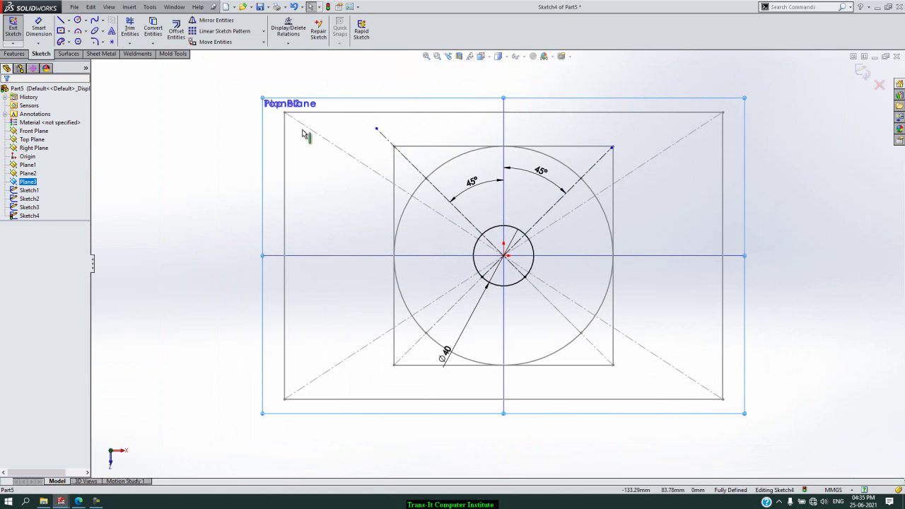
left_click(136, 37)
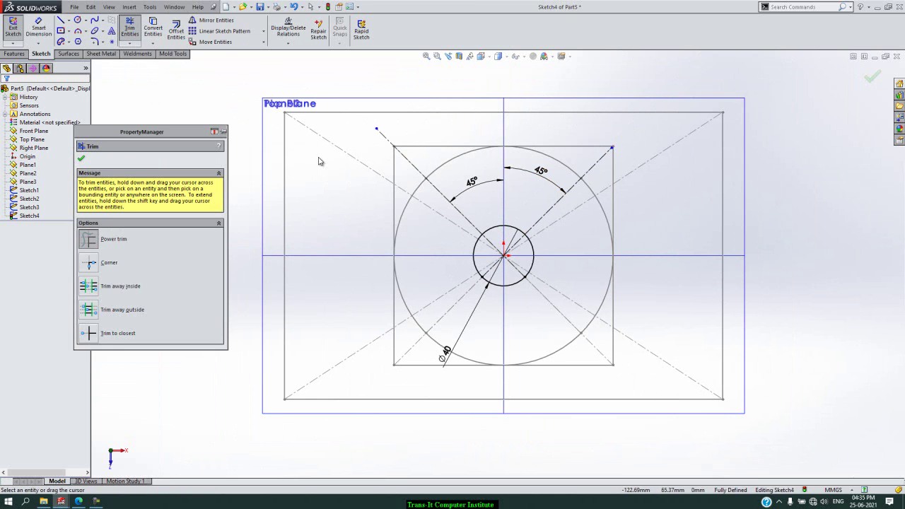
left_click_drag(422, 145, 372, 187)
left_click_drag(566, 179, 577, 217)
left_click(82, 160)
key("z")
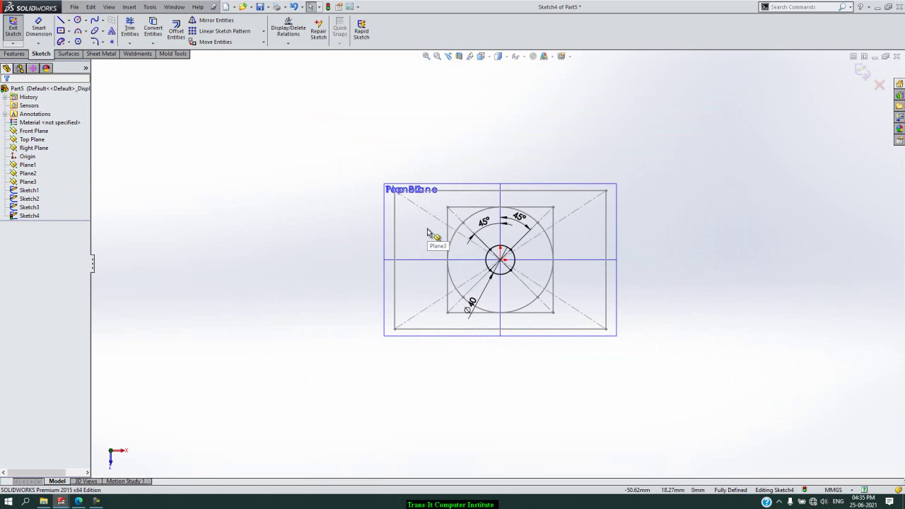
left_click(863, 71)
- Switch to the isometric view and start a new 3D sketch
key("ctrl+7")
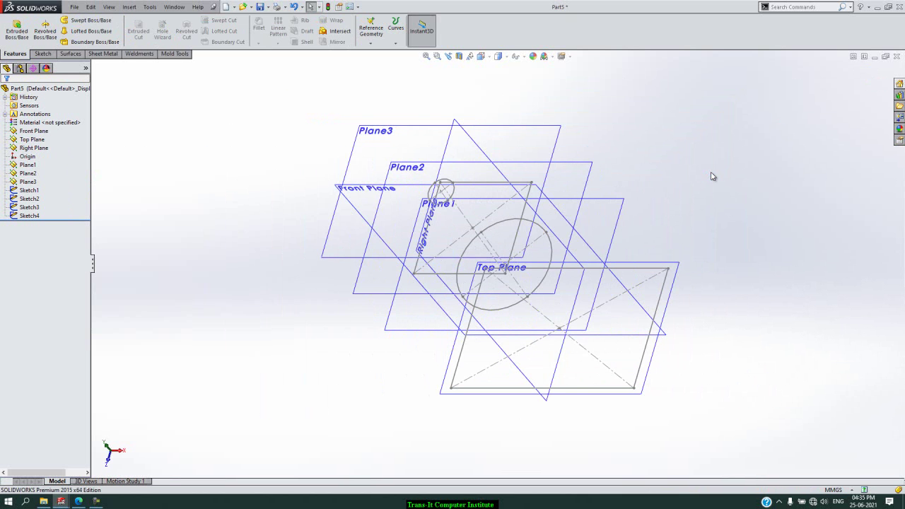
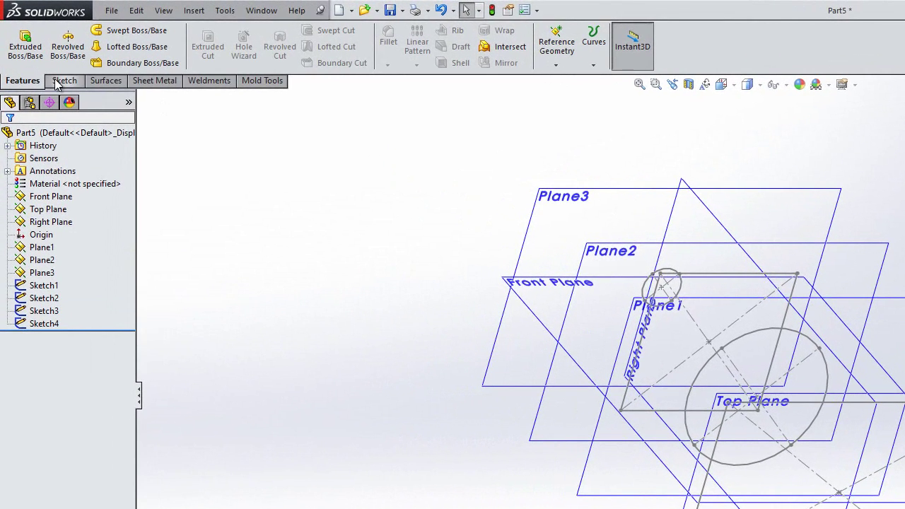
left_click(54, 80)
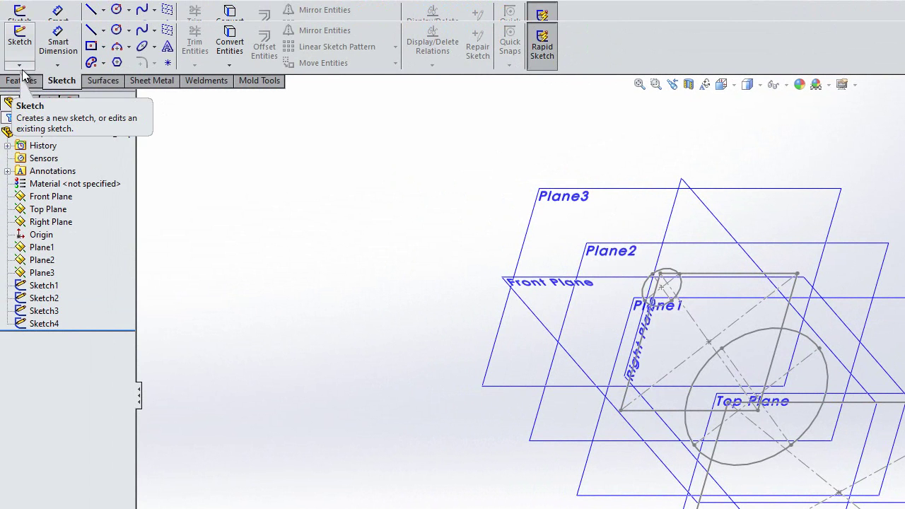
left_click(21, 67)
left_click(47, 92)
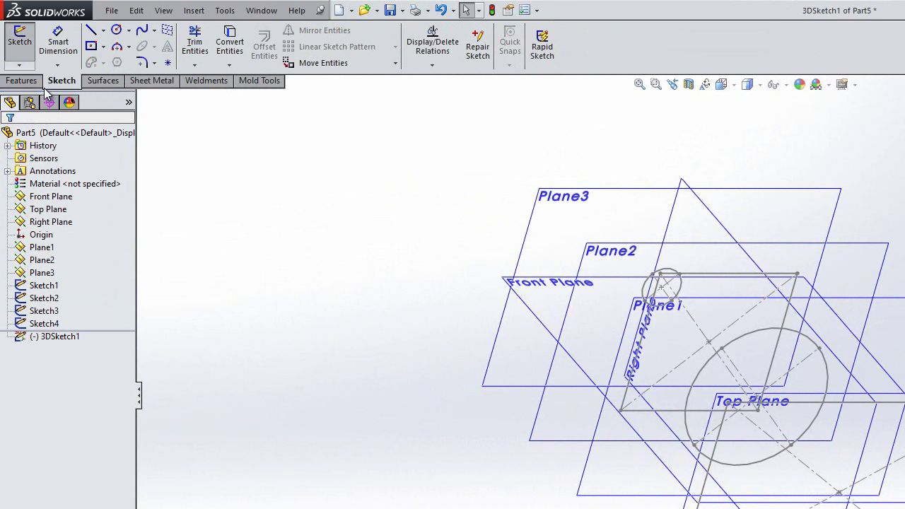
- Draw connected lines from the Top Plane rectangle's rear-right corner through the Plane1 circle's matching centerline endpoint to the Plane2 rectangle's matching corner
left_click(91, 29)
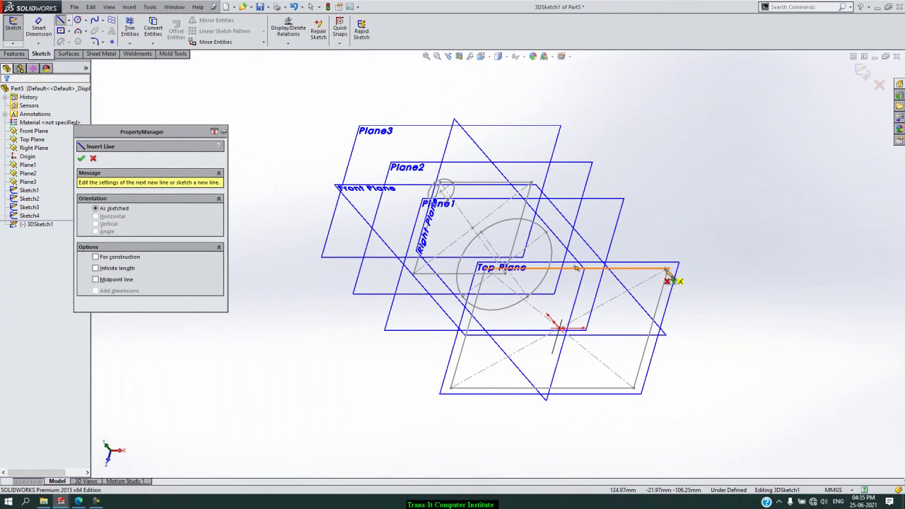
left_click(669, 269)
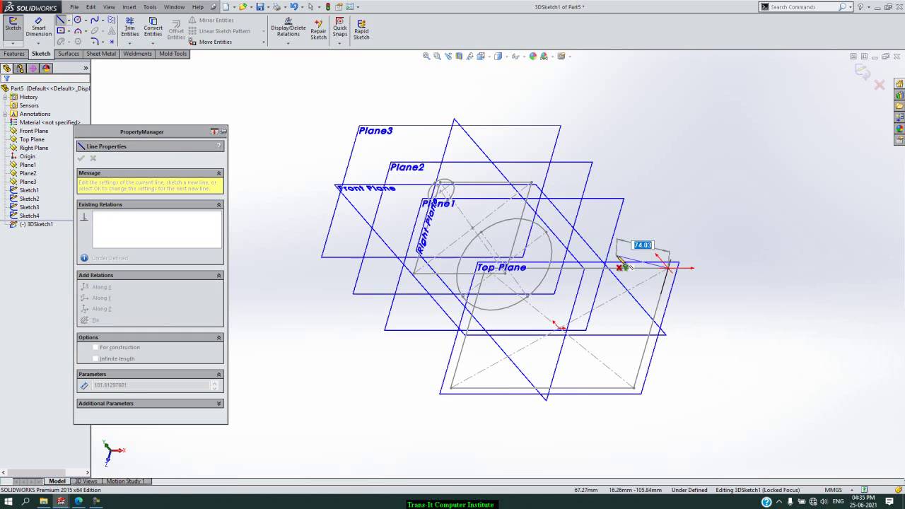
left_click(546, 231)
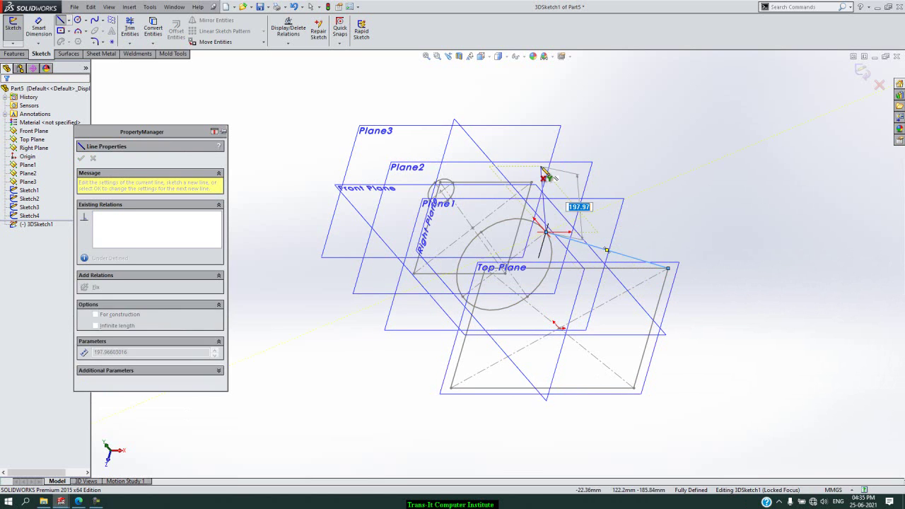
left_click(538, 185)
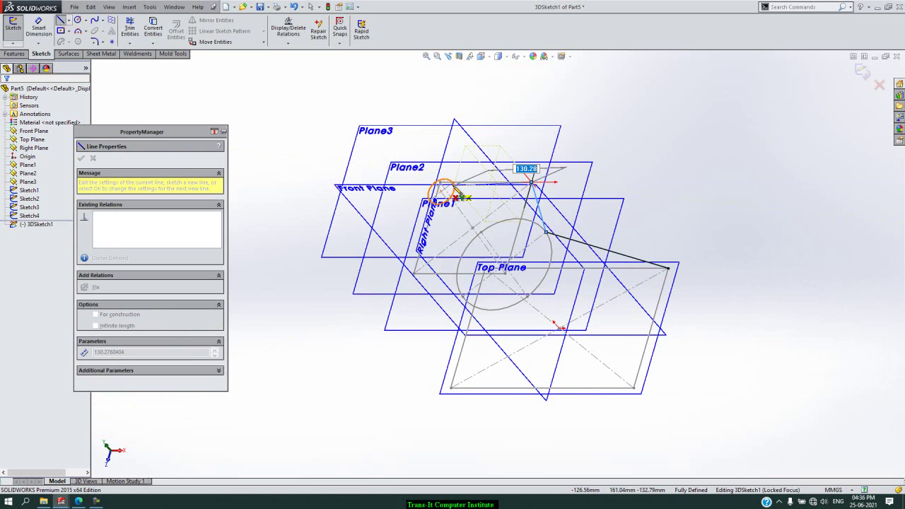
- Continue the line to the matching centerline endpoint on the small Plane3 circle, and exit the 3D sketch
scroll(454, 196, "down", 3)
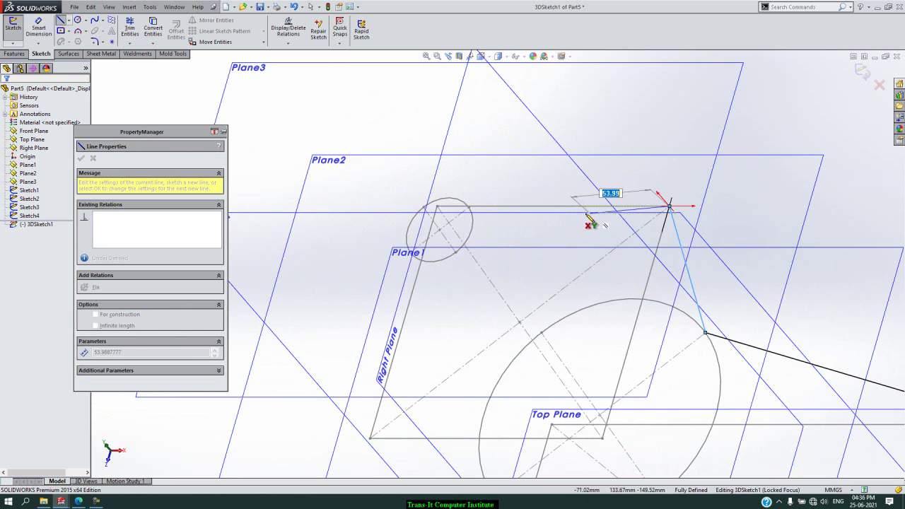
left_click(437, 206)
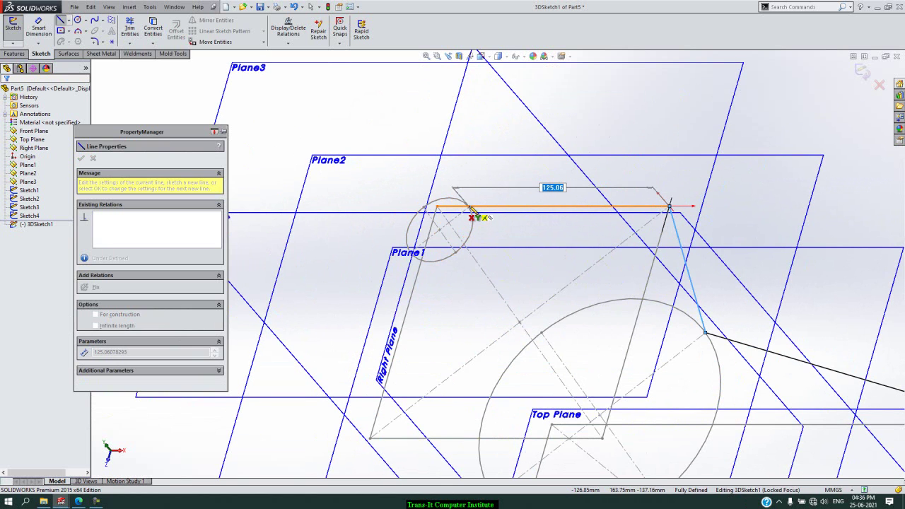
scroll(471, 210, "down", 5)
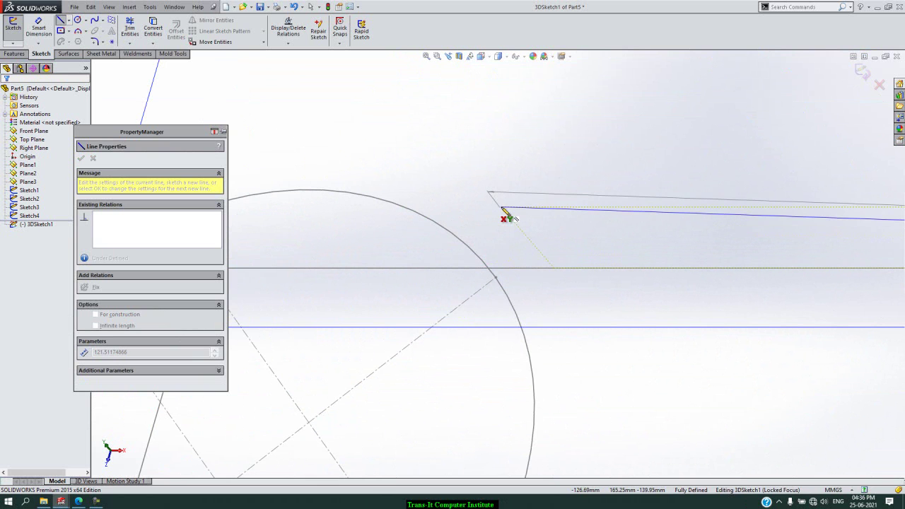
left_click(496, 278)
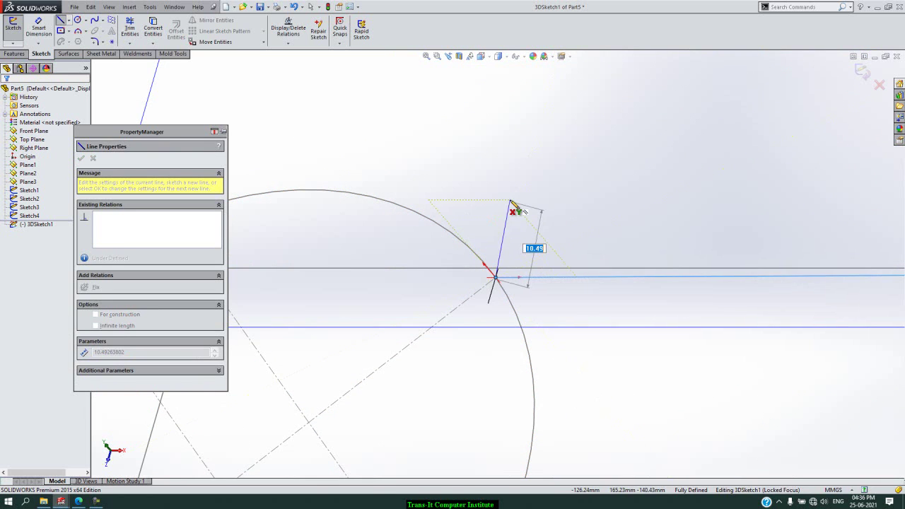
key("Escape")
key("ctrl+7")
scroll(519, 201, "up", 5)
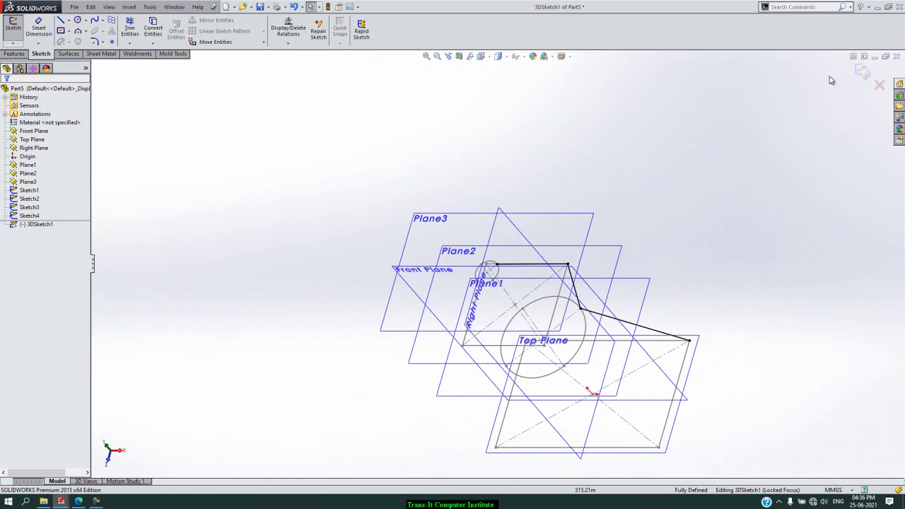
left_click(862, 72)
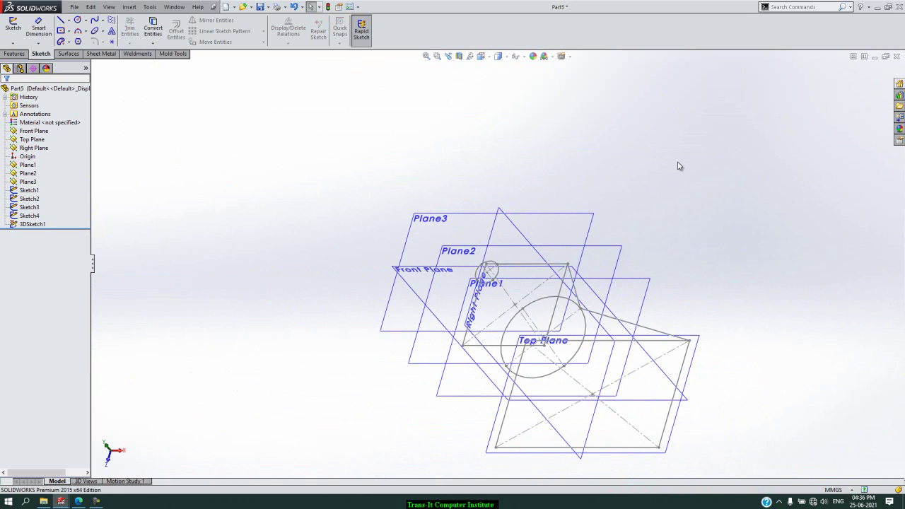
- In a new 3D sketch, draw a line from the Top Plane rectangle's front-right corner to the matching centerline endpoint on the Plane1 circle
key("Up")
key("Up")
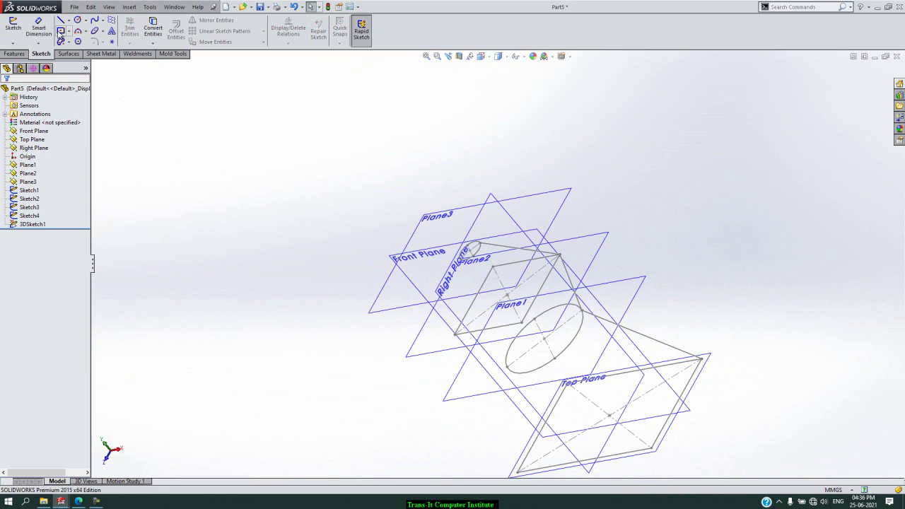
left_click(13, 44)
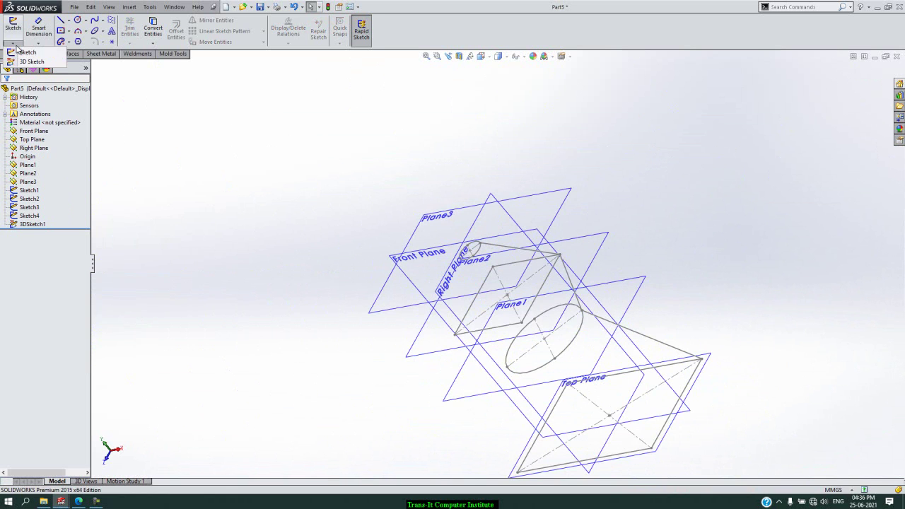
left_click(41, 62)
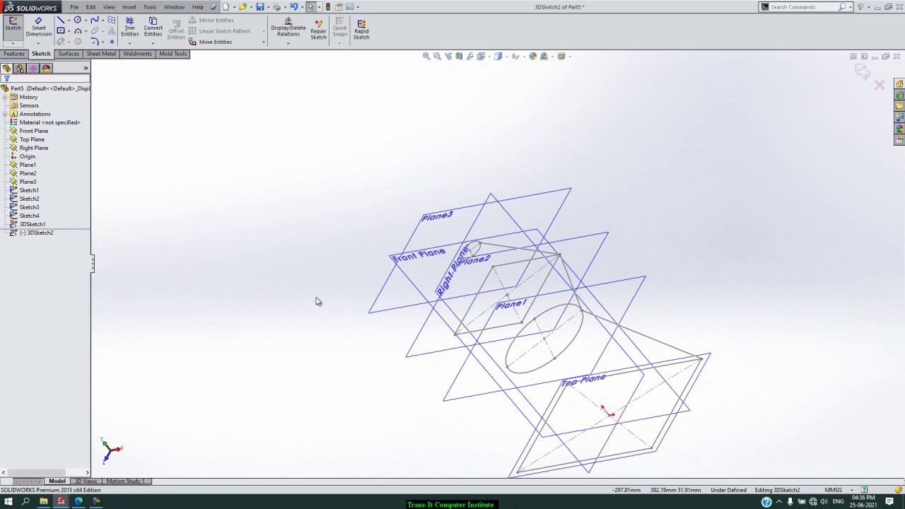
left_click(61, 21)
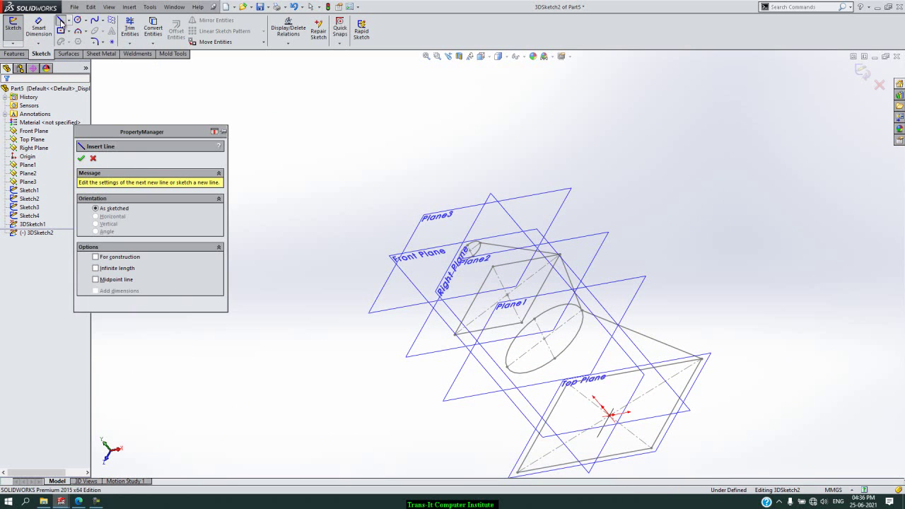
left_click(648, 443)
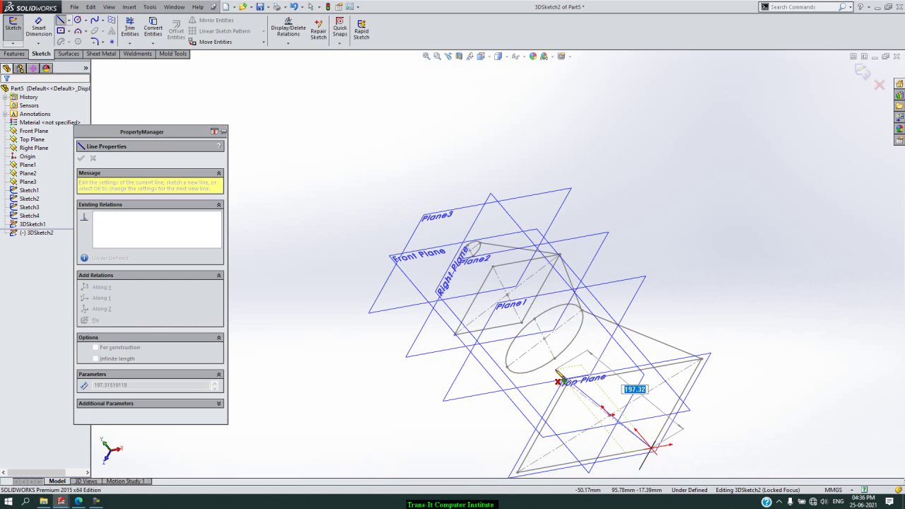
scroll(558, 381, "down", 5)
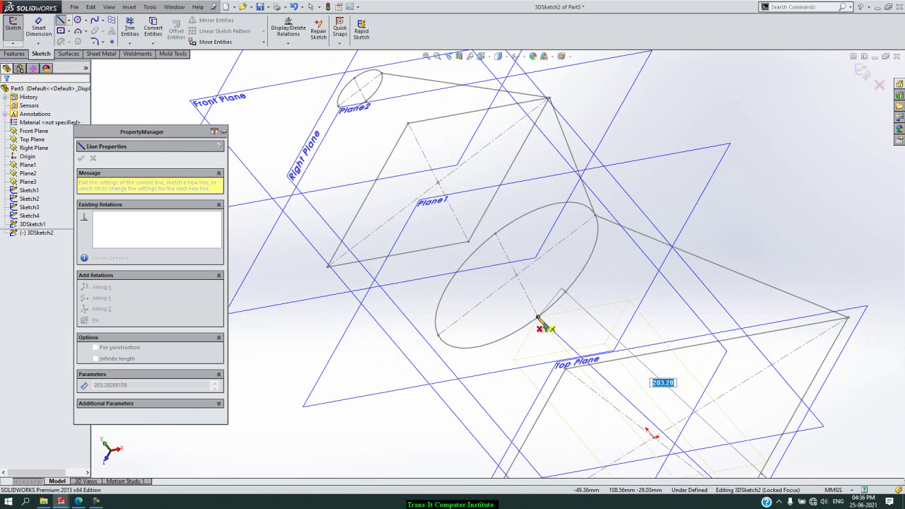
left_click(538, 319)
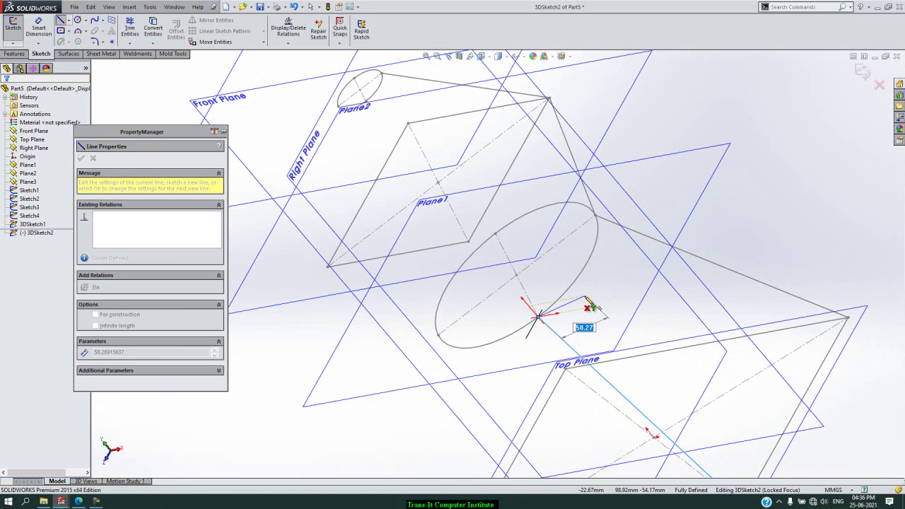
- Cycle the 3D sketching plane and continue the line to the front-right corner of the Plane2 rectangle
key("Tab")
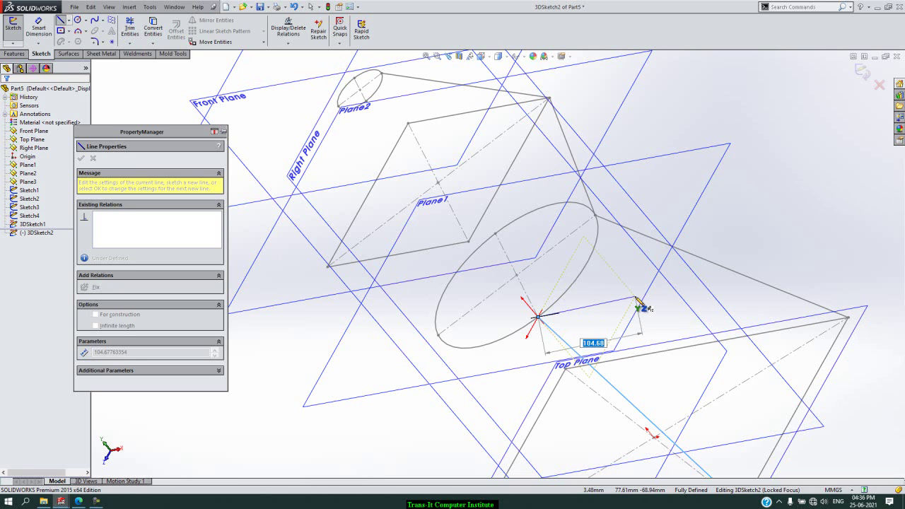
key("Tab")
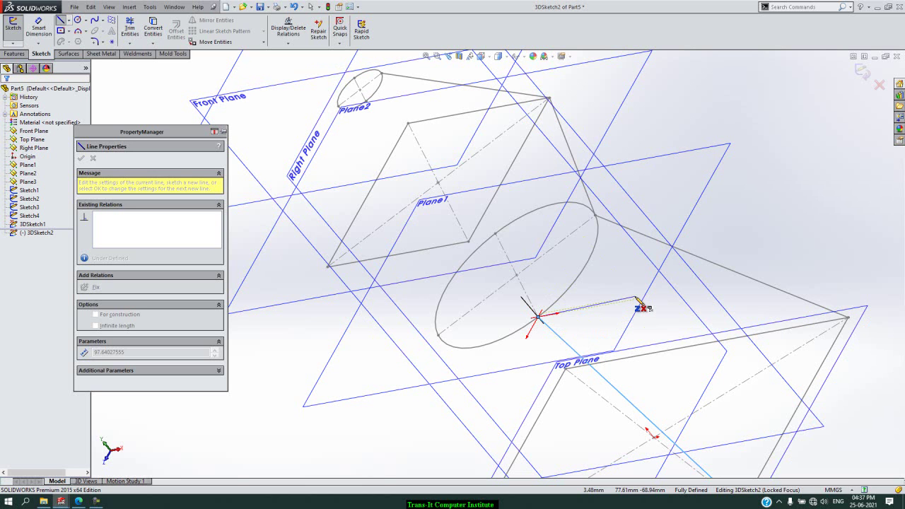
key("Tab")
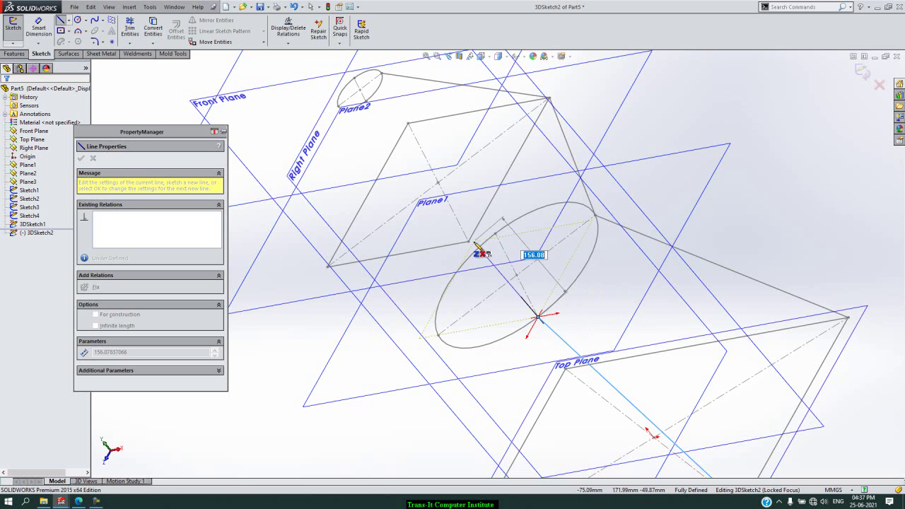
left_click(470, 244)
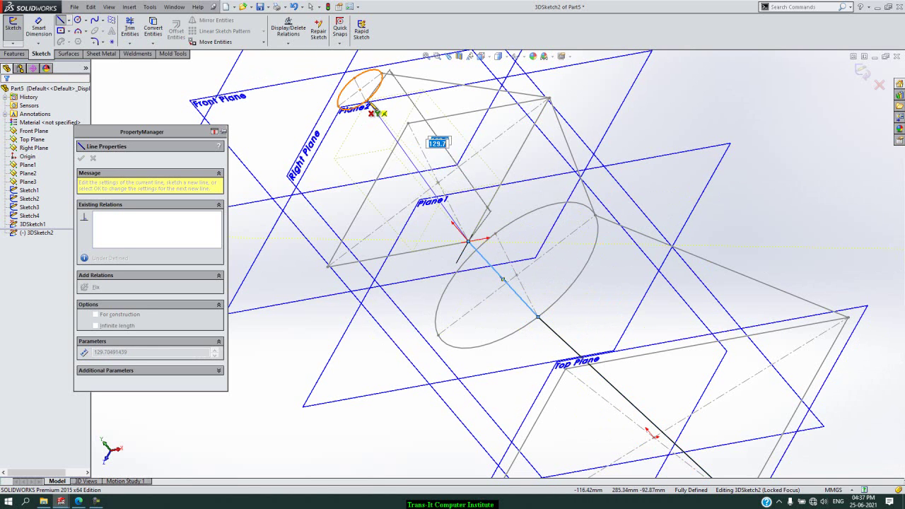
- Extend the line chain to the front-right centerline endpoint on the small Plane3 circle, and exit the 3D sketch
scroll(374, 106, "down", 5)
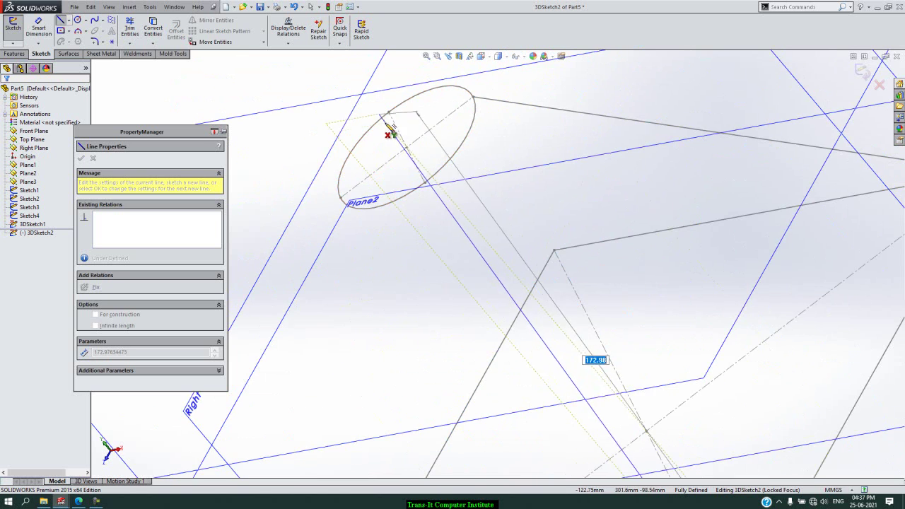
left_click(426, 183)
key("Escape")
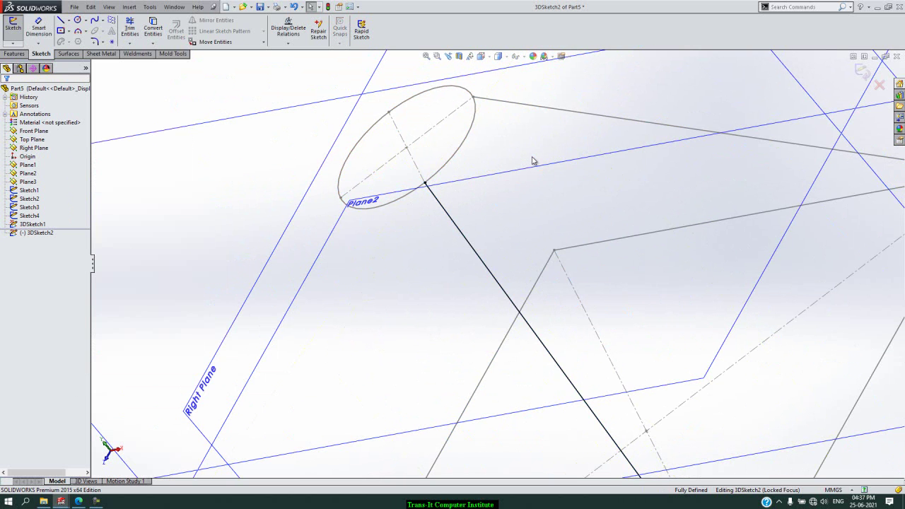
scroll(534, 162, "up", 9)
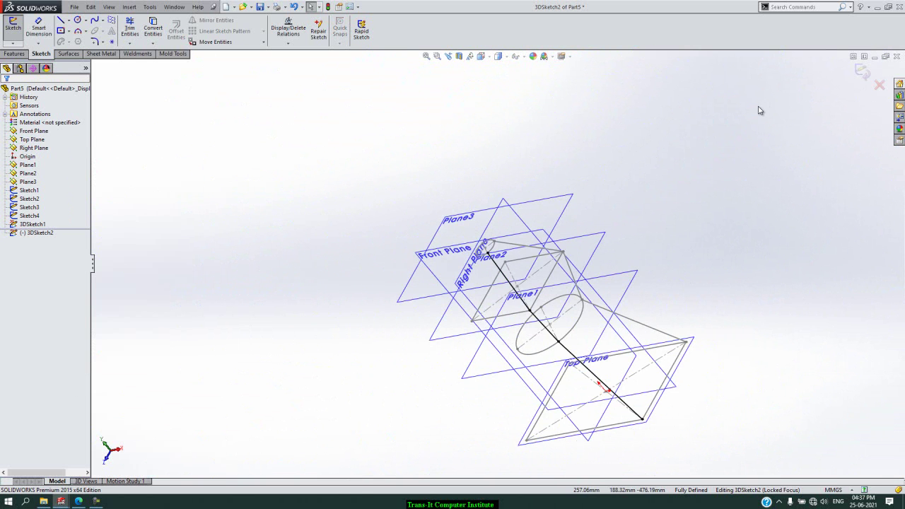
left_click(862, 72)
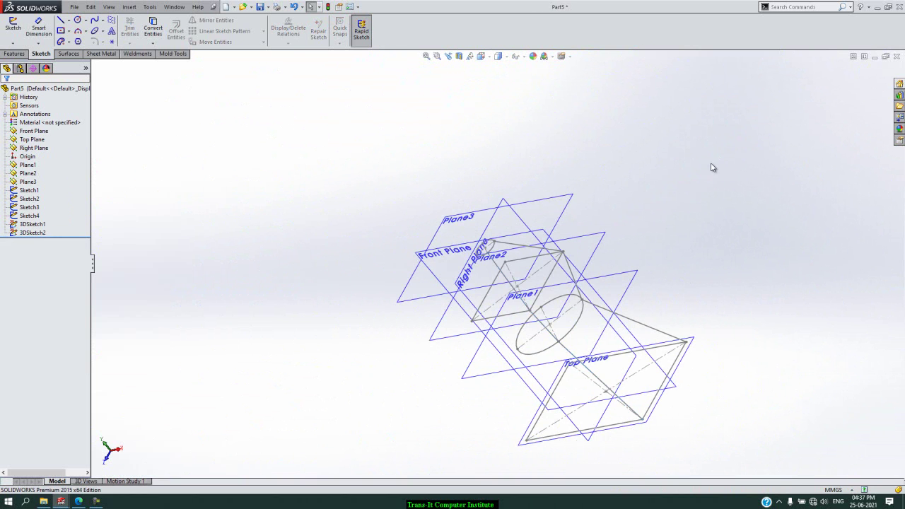
- In a new 3D sketch, connect the rear-left points of the Top Plane rectangle, Plane1 circle, Plane2 rectangle and Plane3 circle with lines
key("Right")
key("Right")
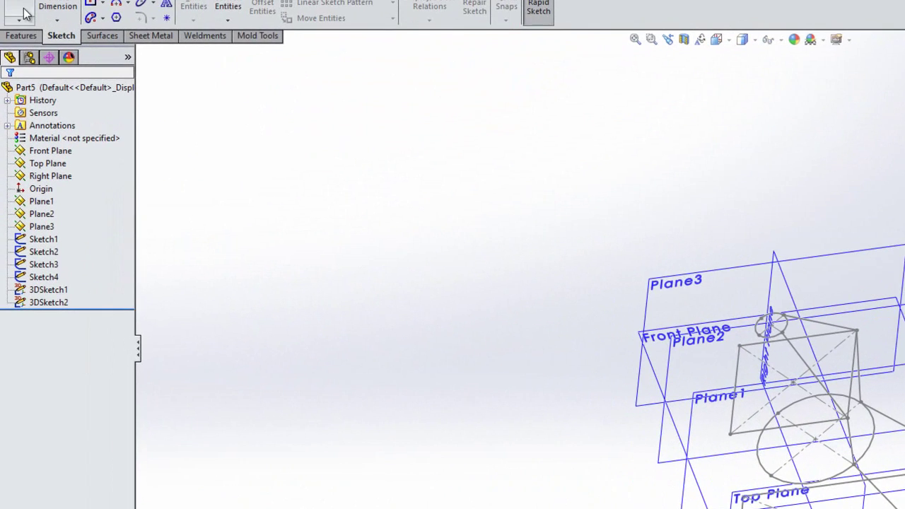
left_click(25, 21)
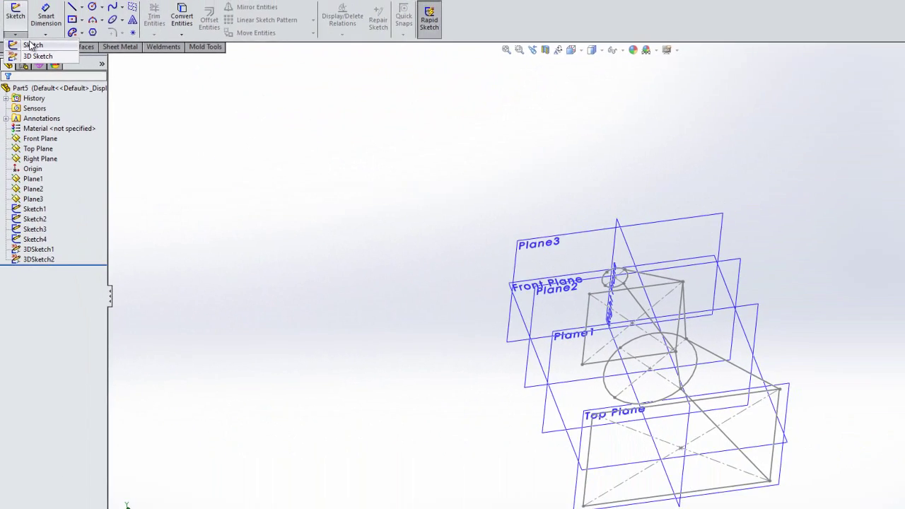
left_click(64, 62)
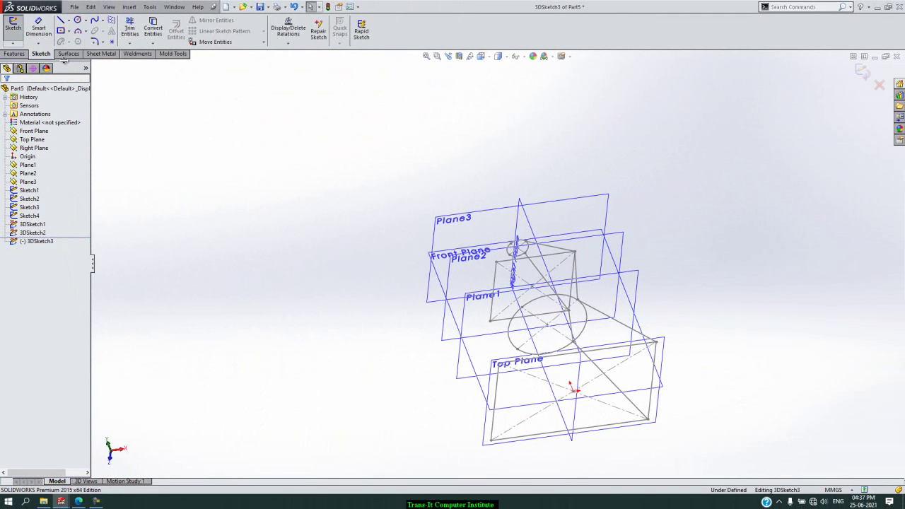
left_click(61, 21)
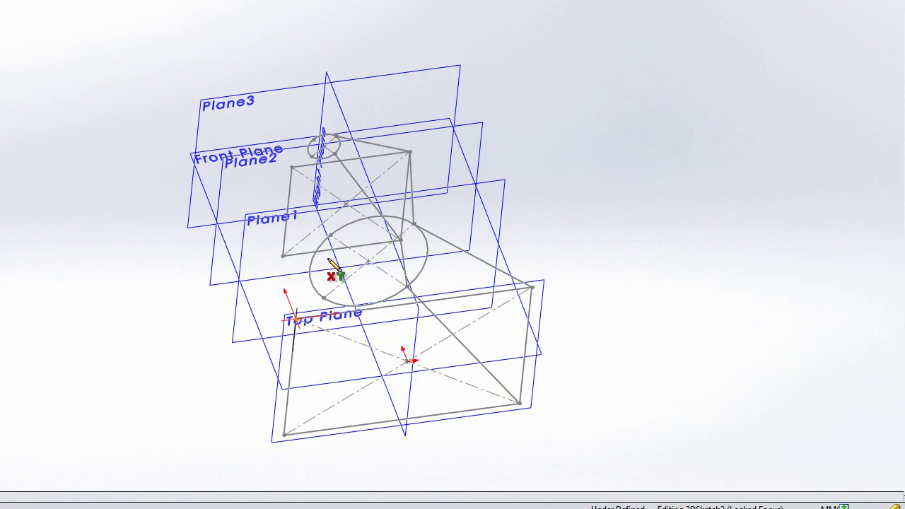
left_click(330, 263)
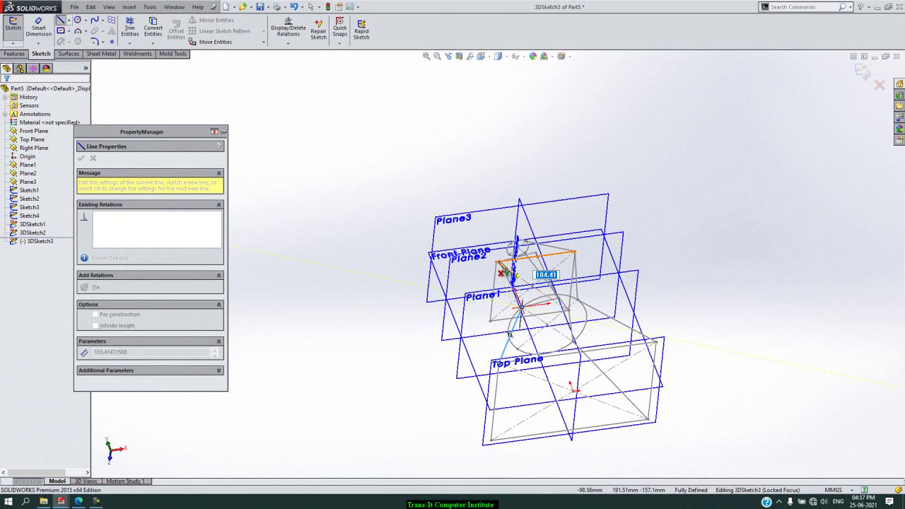
left_click(521, 307)
left_click(514, 246)
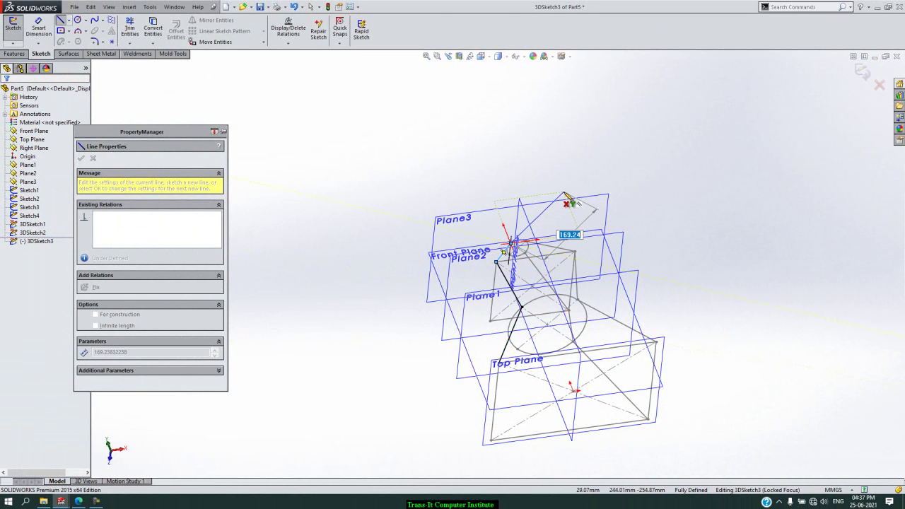
key("Escape")
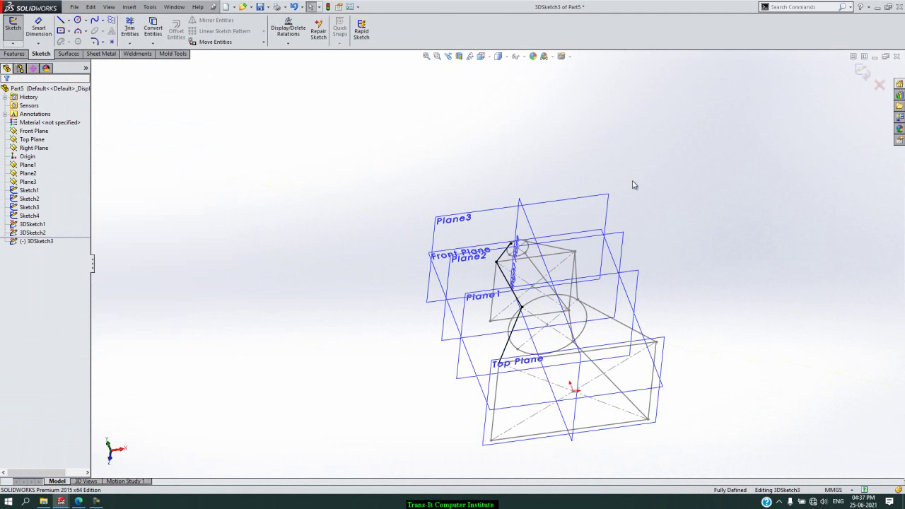
- Finish and exit the 3D sketch containing the rear-left line chain
key("Right")
key("Right")
key("Right")
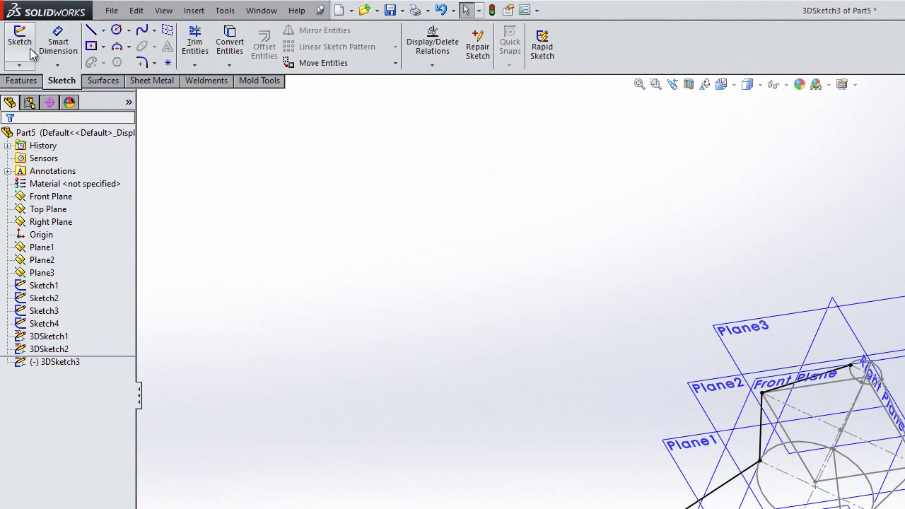
left_click(21, 41)
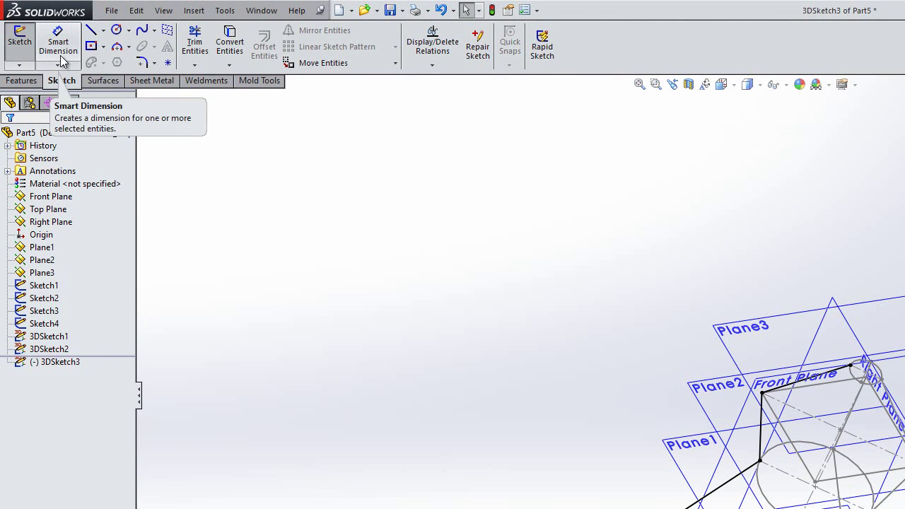
left_click(20, 66)
left_click(50, 79)
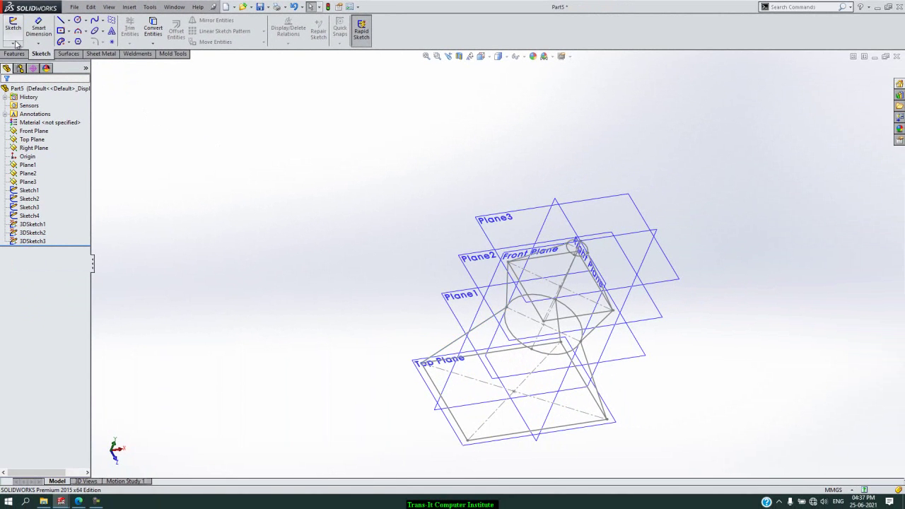
- In a new 3D sketch, draw a line from the Top Plane rectangle's front-left corner to the matching centerline endpoint on the Plane1 circle
left_click(13, 42)
left_click(31, 62)
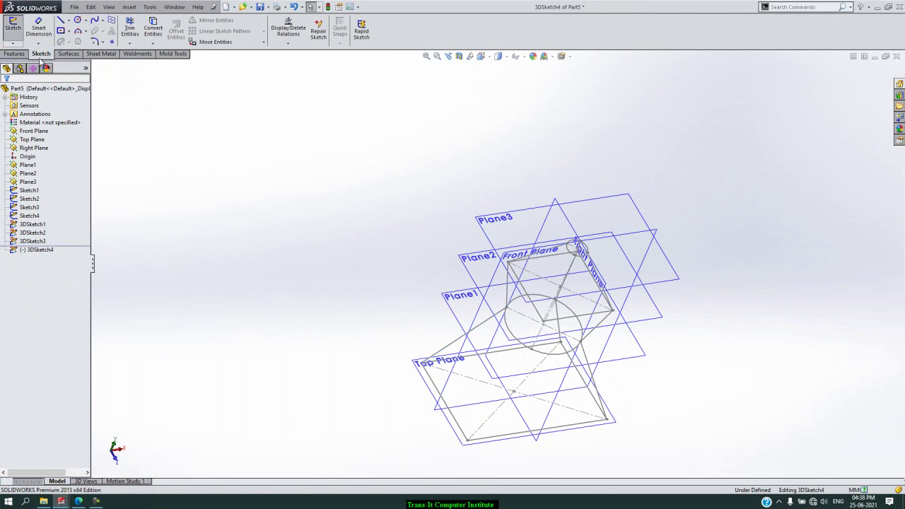
left_click(62, 22)
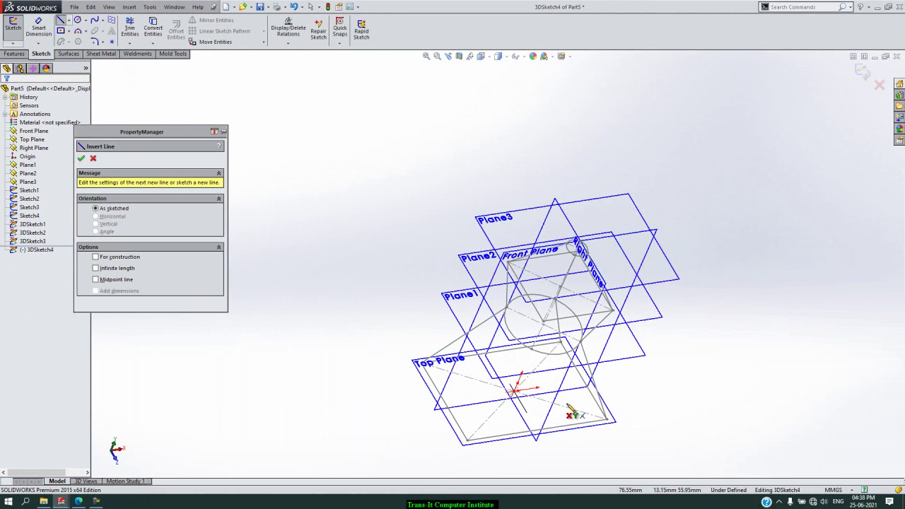
left_click(467, 441)
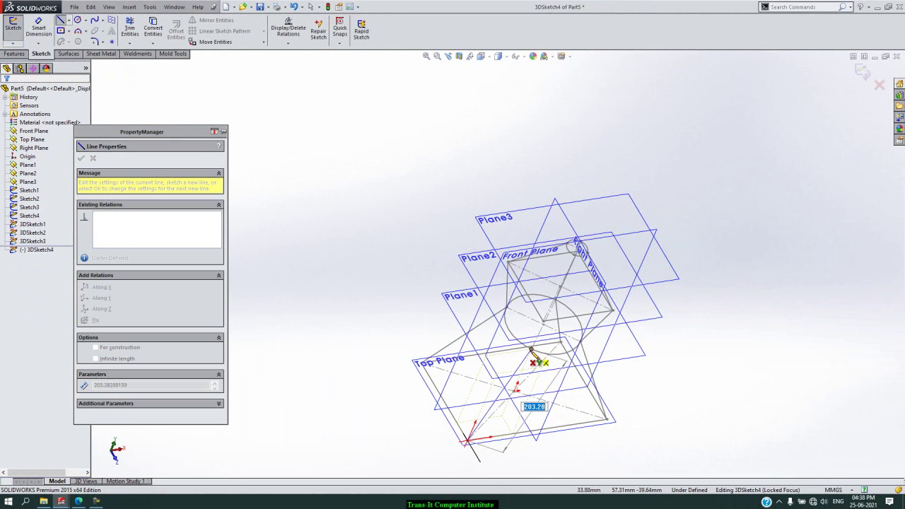
left_click(531, 350)
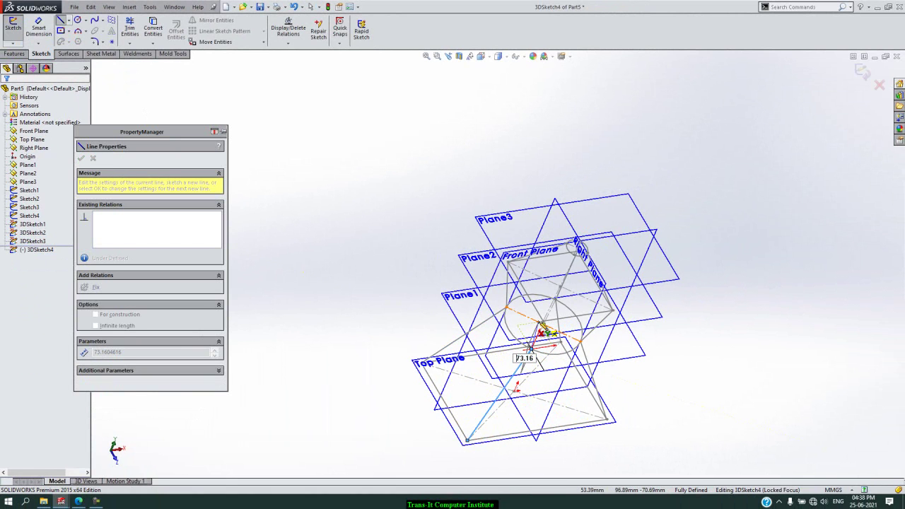
- Continue the line chain from the Plane1 circle to the front-left corner of the Plane2 rectangle
scroll(542, 331, "up", 3)
scroll(536, 327, "down", 3)
scroll(488, 269, "down", 5)
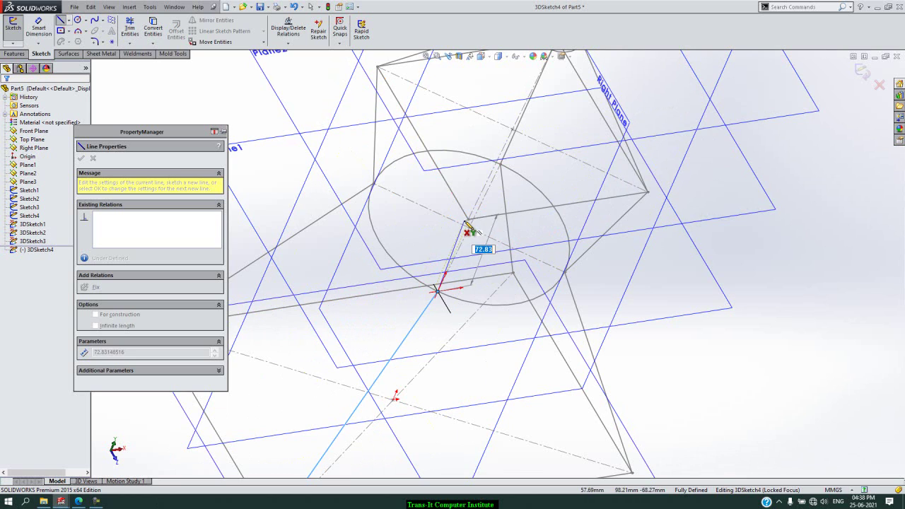
key("f")
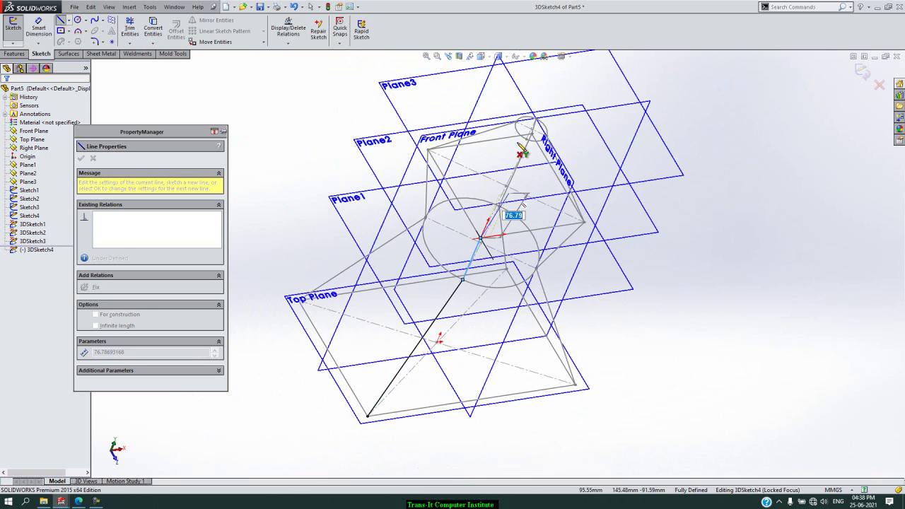
- Extend the line chain to the front-left centerline endpoint on the Plane3 circle and exit the 3D sketch
scroll(532, 145, "down", 4)
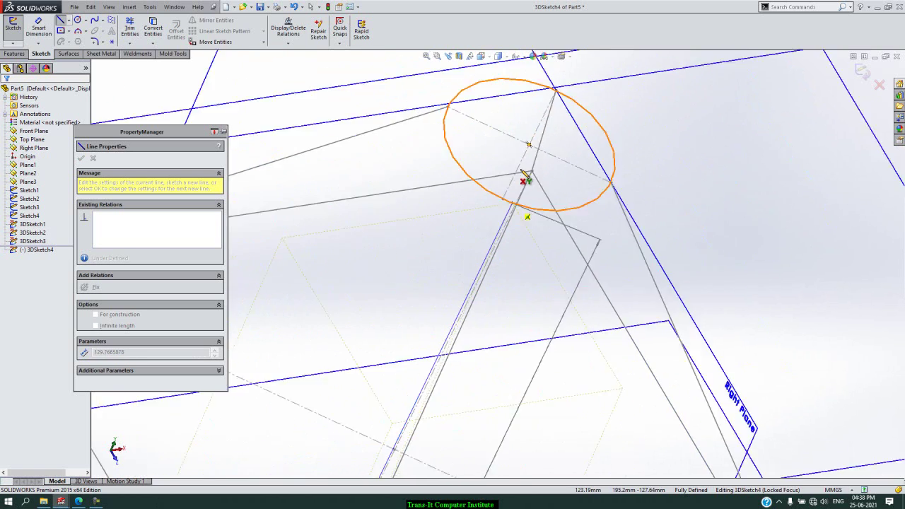
left_click(492, 223)
key("Escape")
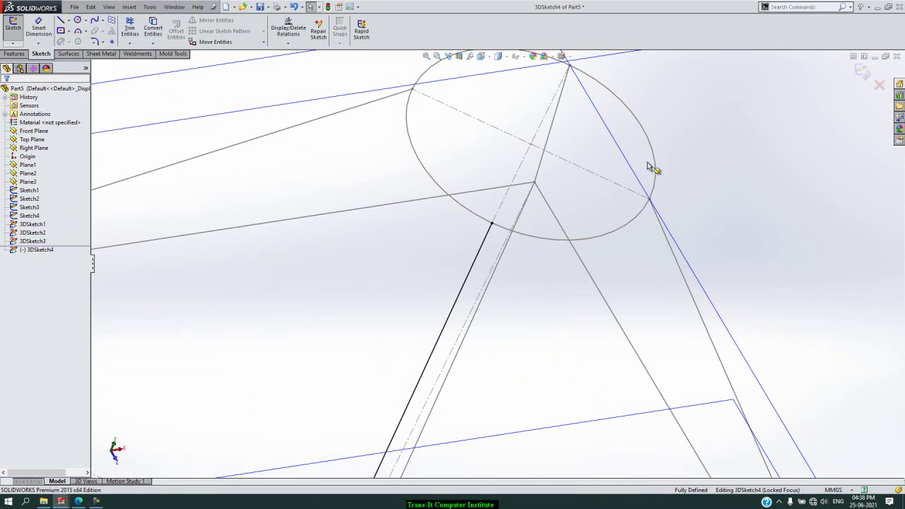
left_click(860, 71)
left_click(746, 133)
scroll(747, 142, "up", 10)
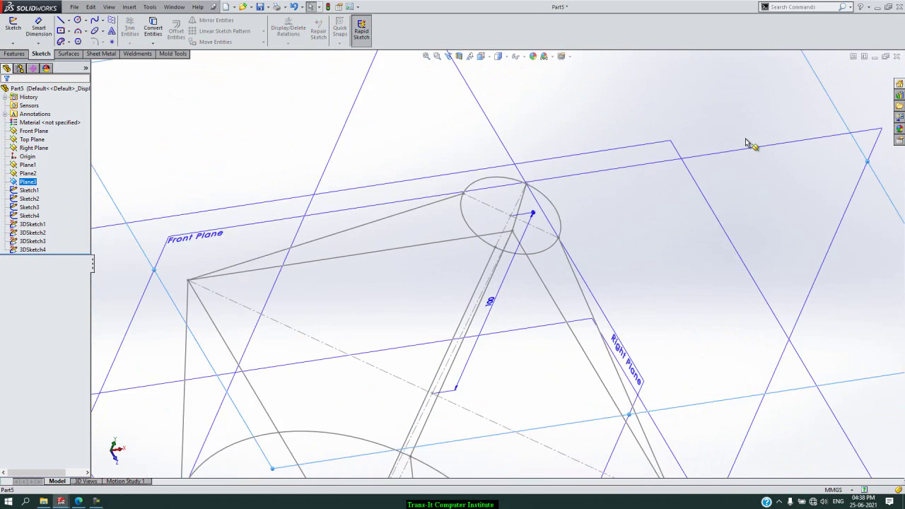
scroll(750, 145, "up", 3)
left_click(735, 157)
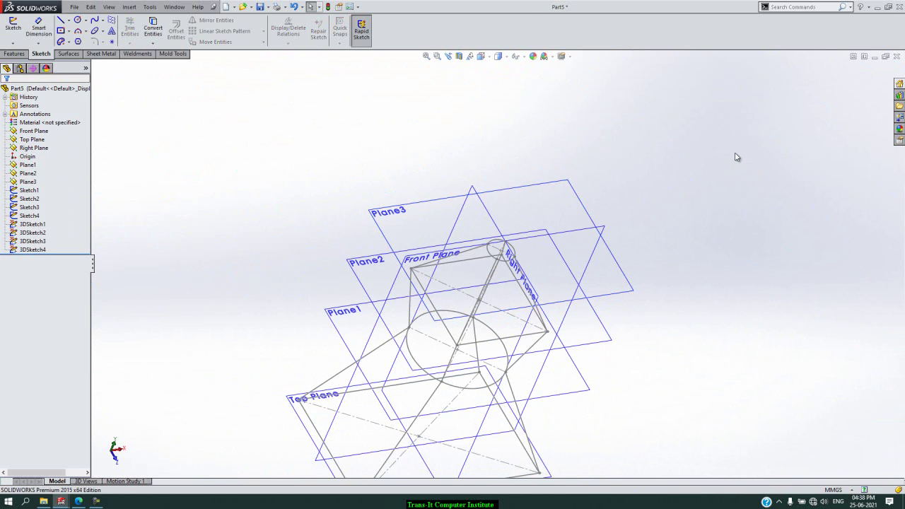
- Start a Lofted Boss/Base with Sketch1, Sketch2, Sketch3 and Sketch4 as profiles, in order from the base rectangle to the small circle
key("Up")
key("Up")
key("Left")
key("Left")
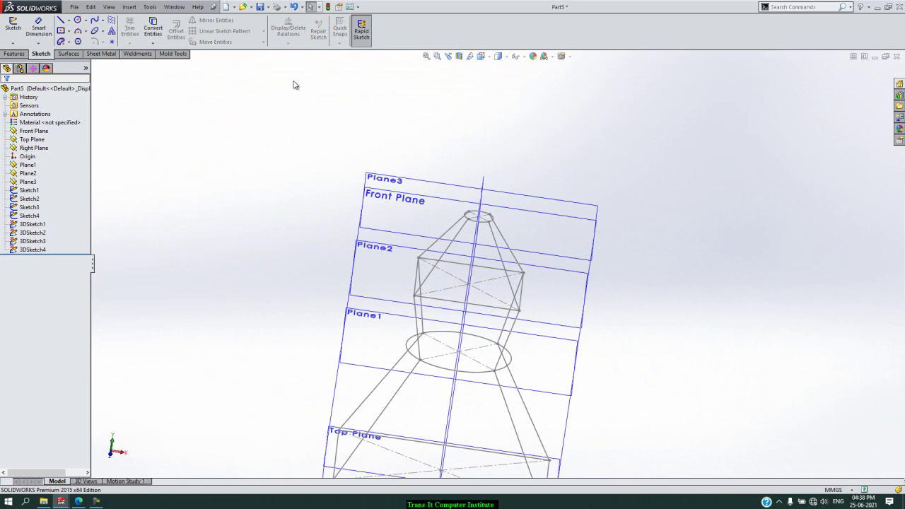
left_click(14, 54)
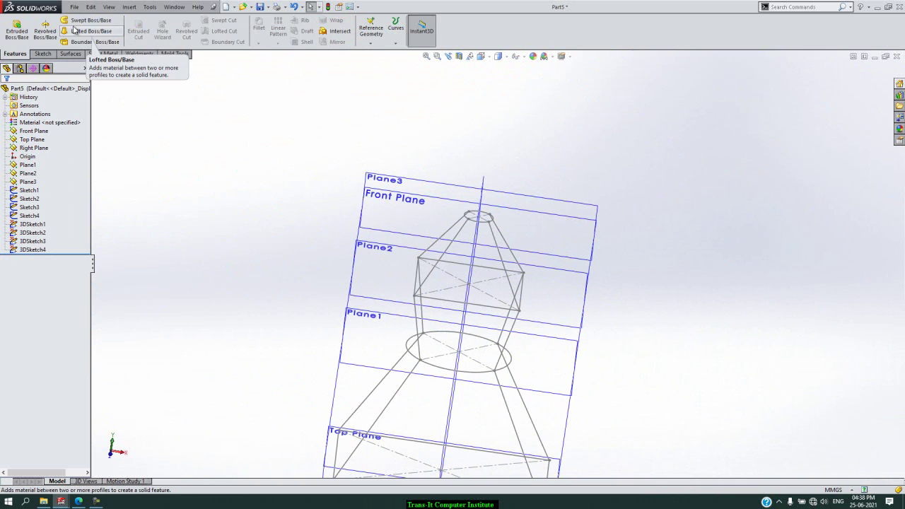
left_click(75, 30)
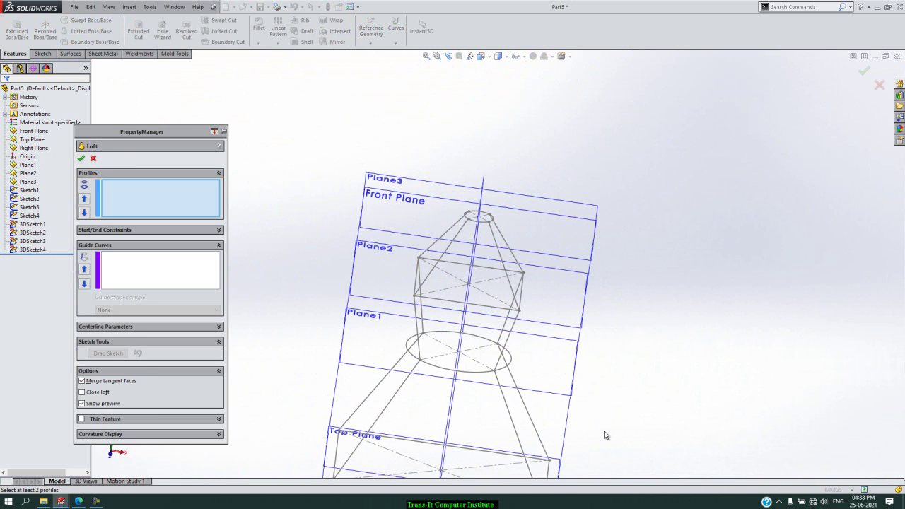
scroll(610, 432, "up", 3)
scroll(530, 421, "down", 3)
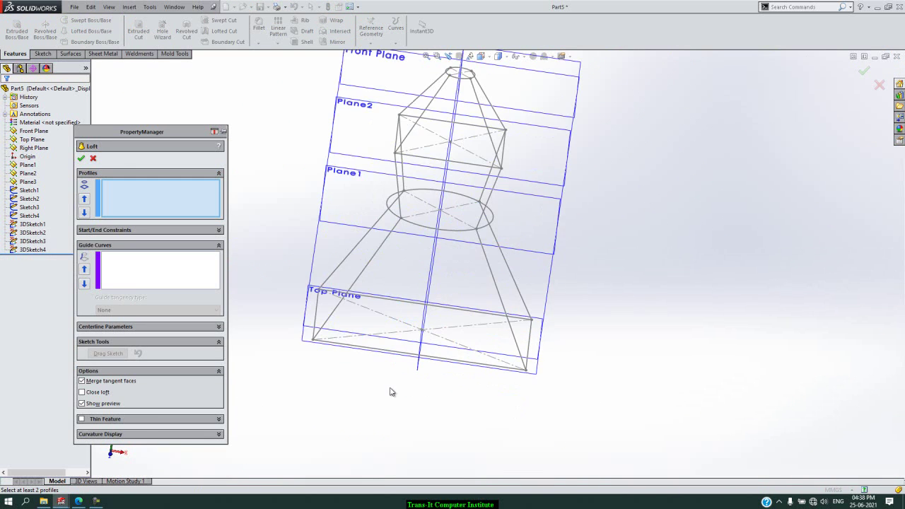
left_click(483, 368)
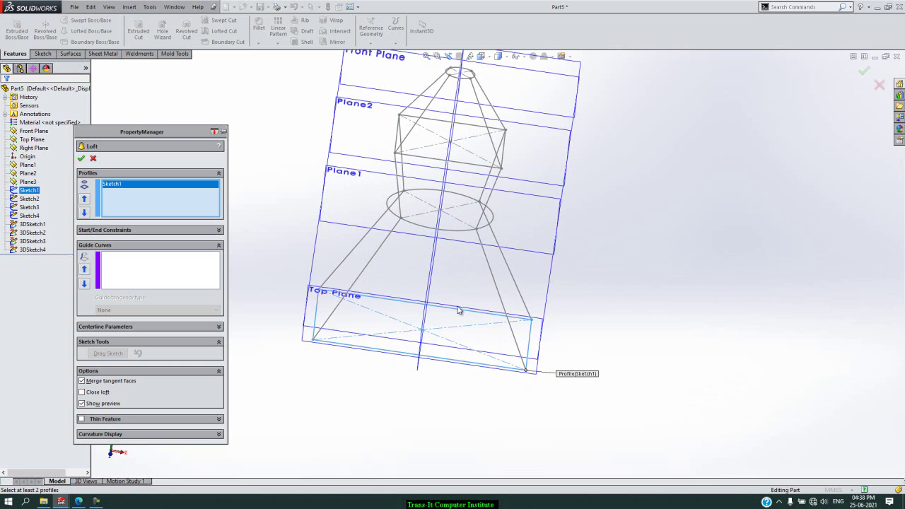
left_click(464, 235)
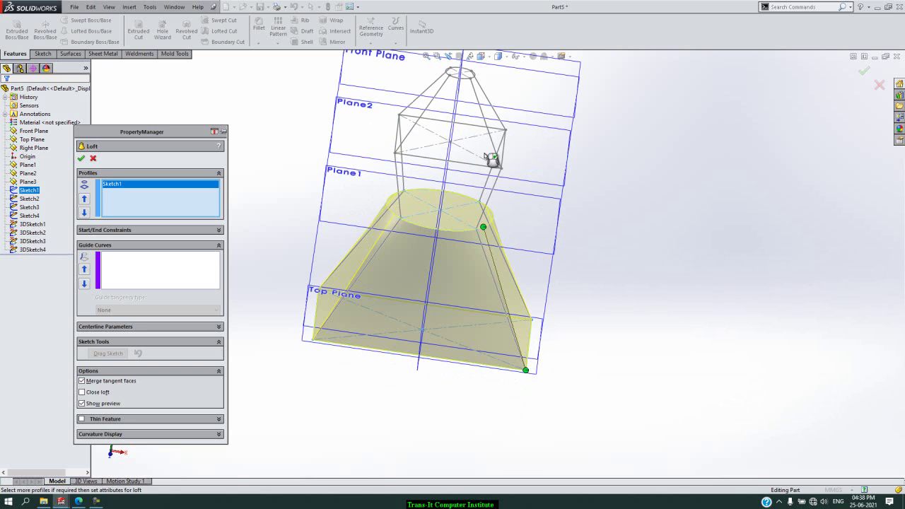
left_click(493, 170)
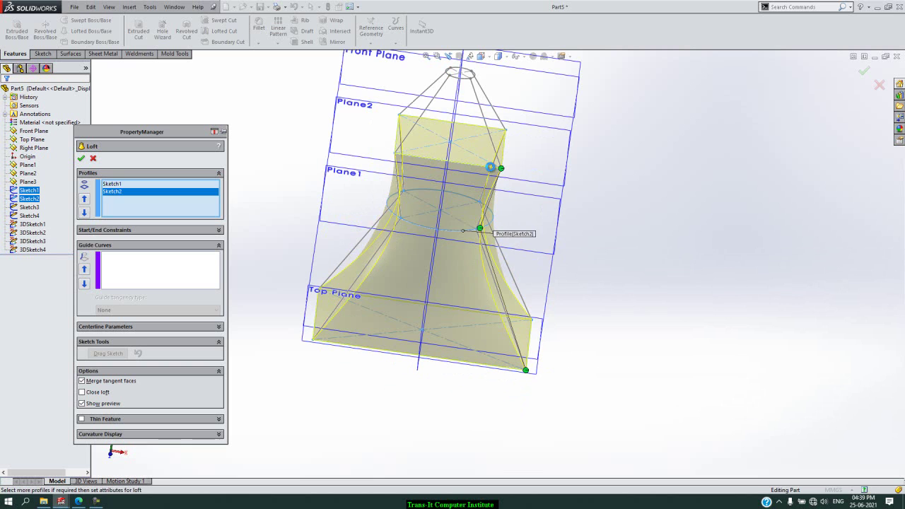
left_click(468, 79)
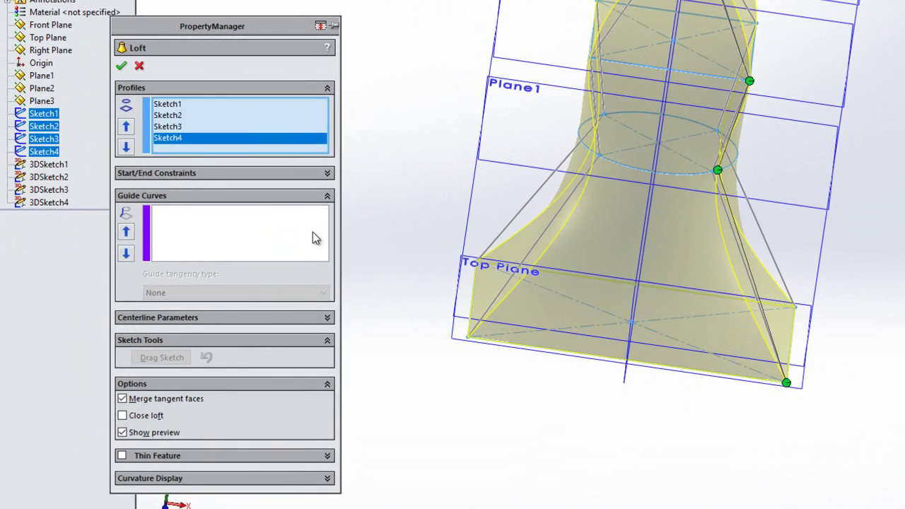
- Add 3DSketch1, 3DSketch2, 3DSketch3 and 3DSketch4 as the loft's guide curves and create the loft
left_click(316, 237)
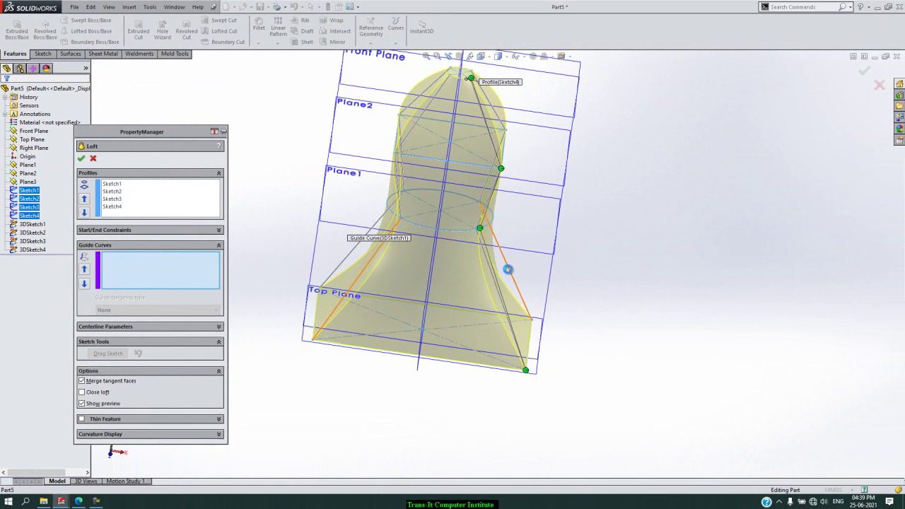
left_click(764, 233)
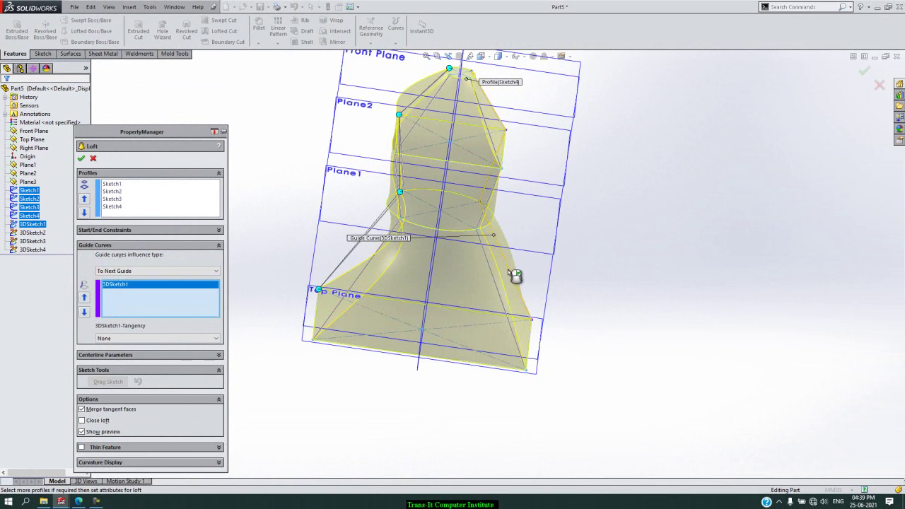
left_click(510, 327)
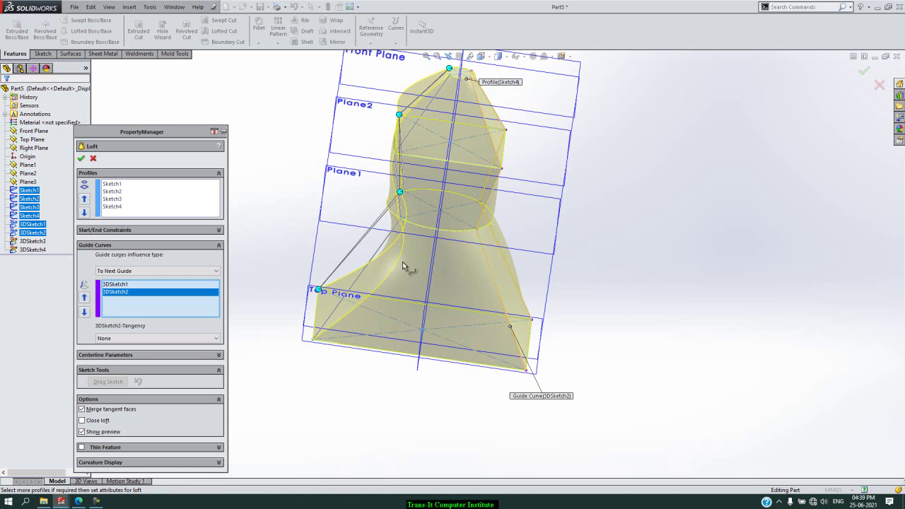
left_click(41, 242)
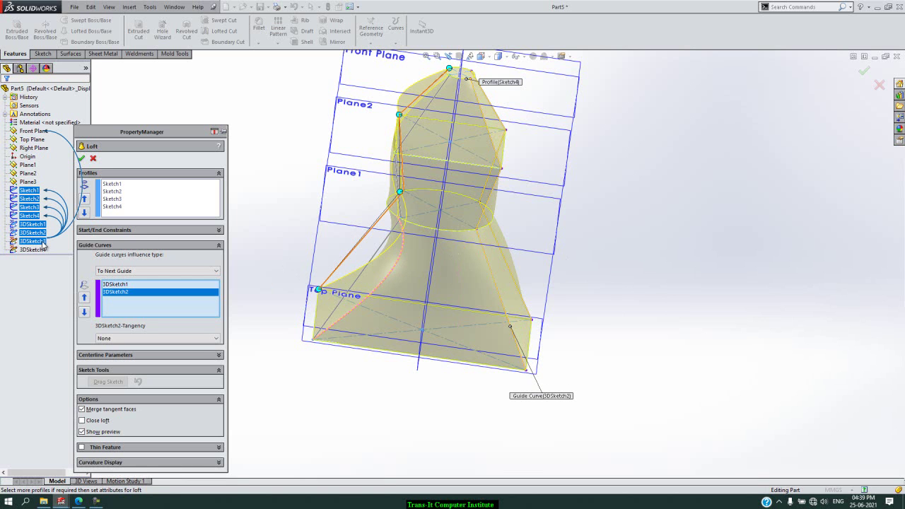
left_click(32, 251)
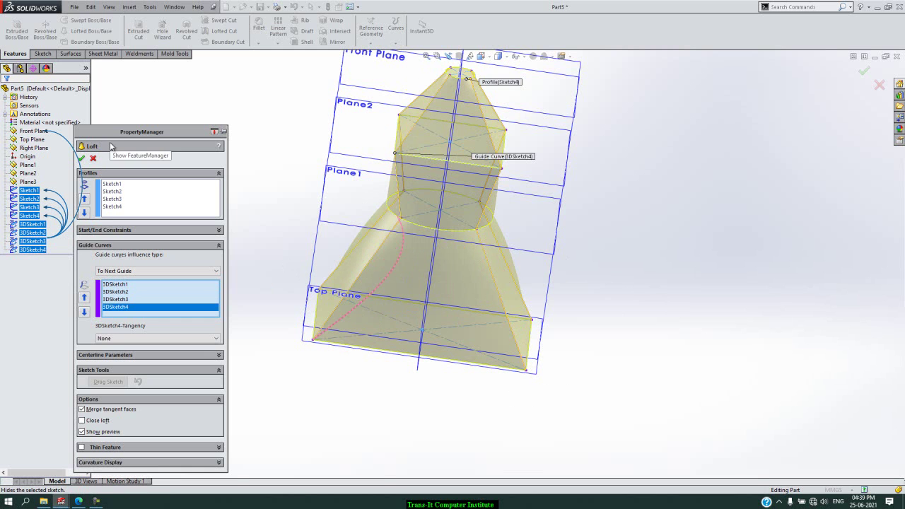
left_click(82, 159)
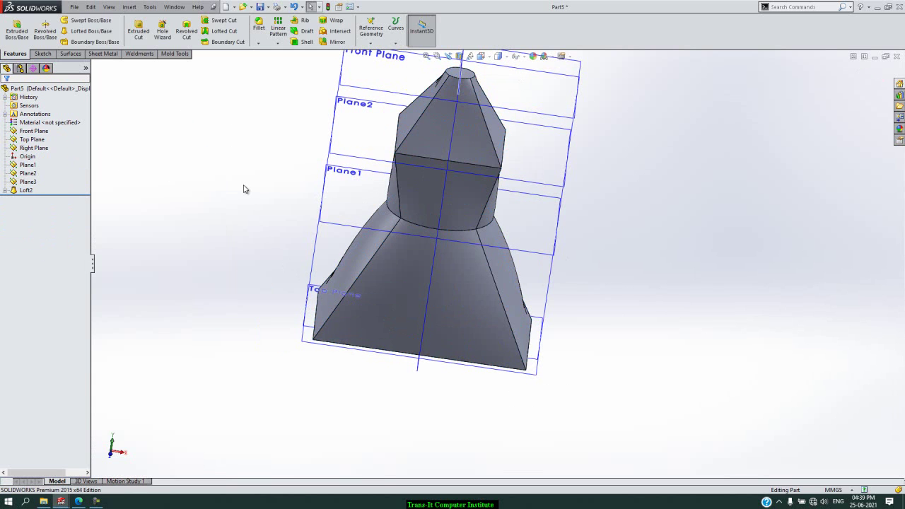
- Hide the reference planes Plane1, Plane2 and Plane3 around the lofted body
key("f")
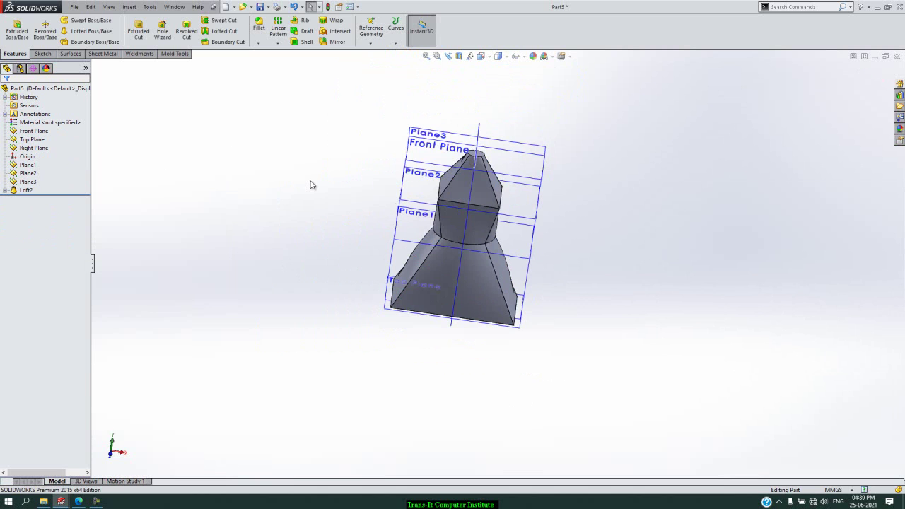
key("Left")
key("Left")
key("Left")
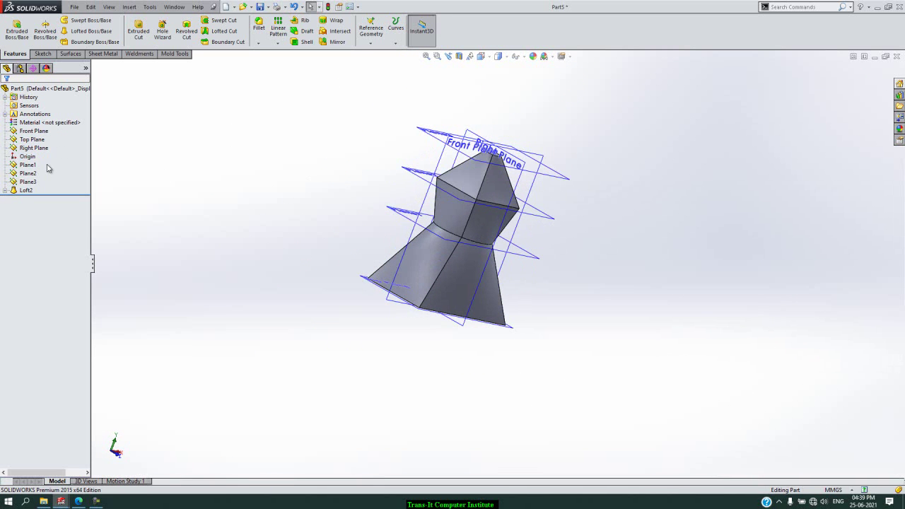
left_click(28, 164)
left_click(28, 173, "ctrl")
left_click(31, 182, "ctrl")
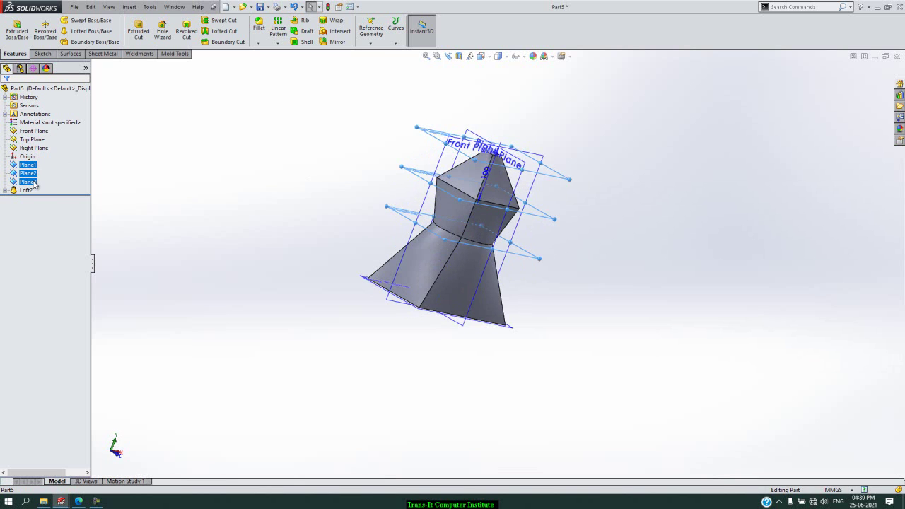
right_click(33, 182)
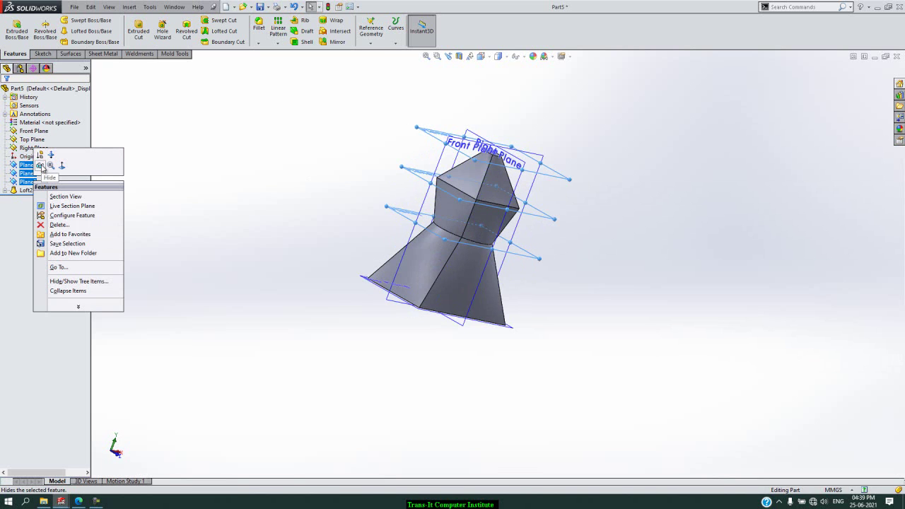
left_click(40, 166)
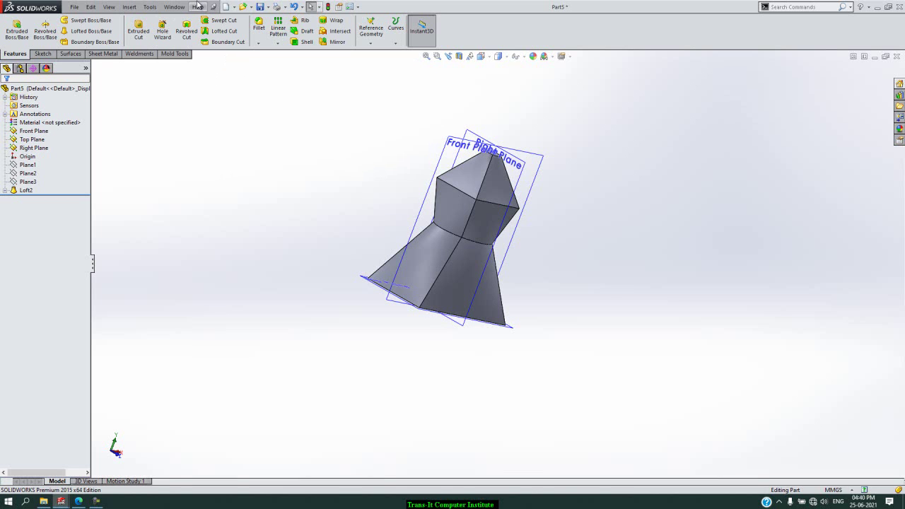
- Switch to the open Part4 document and identify the path in Sketch2 on the block
left_click(175, 8)
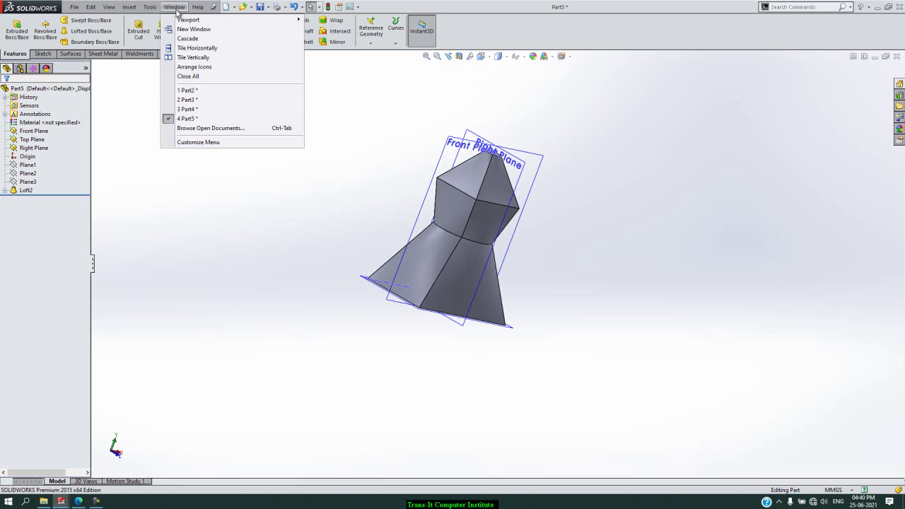
left_click(201, 111)
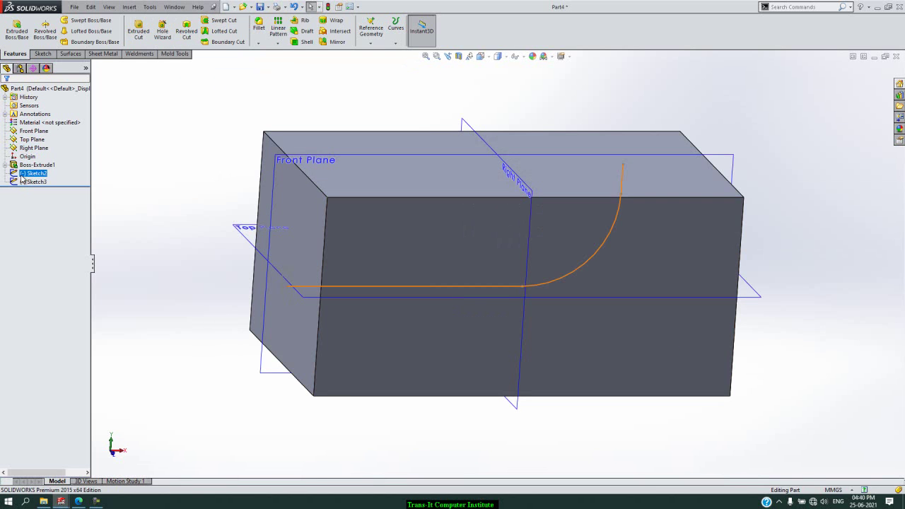
left_click(39, 174)
left_click(41, 189)
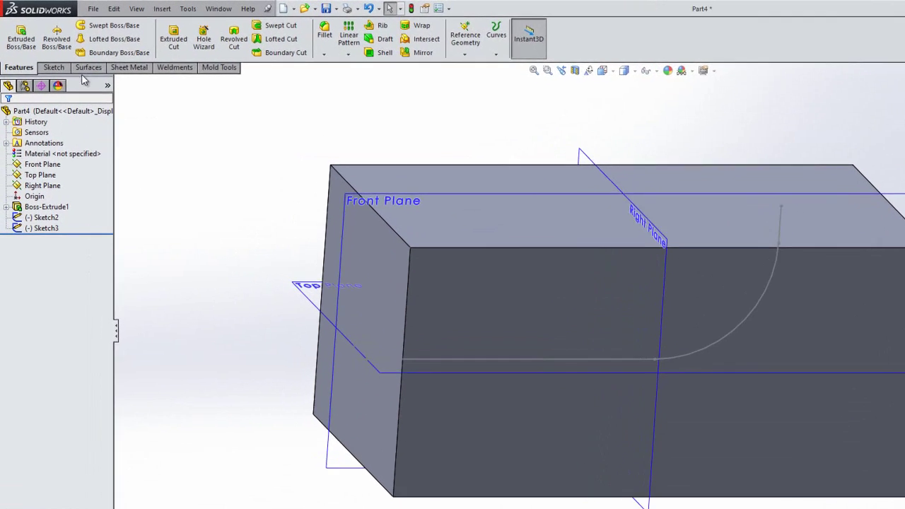
- Start a sketch on the block's top face and draw a center rectangle about 18 mm deep near the upper end of the path
left_click(44, 54)
left_click(16, 51)
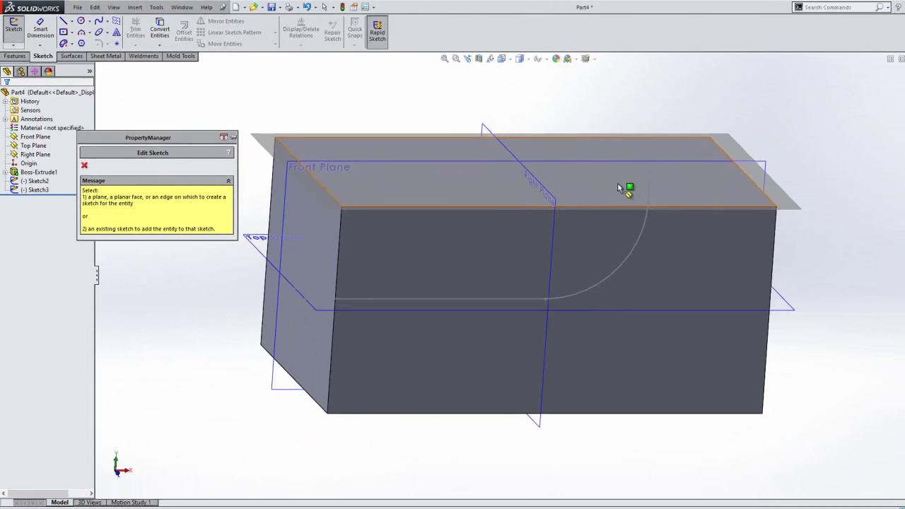
left_click(774, 230)
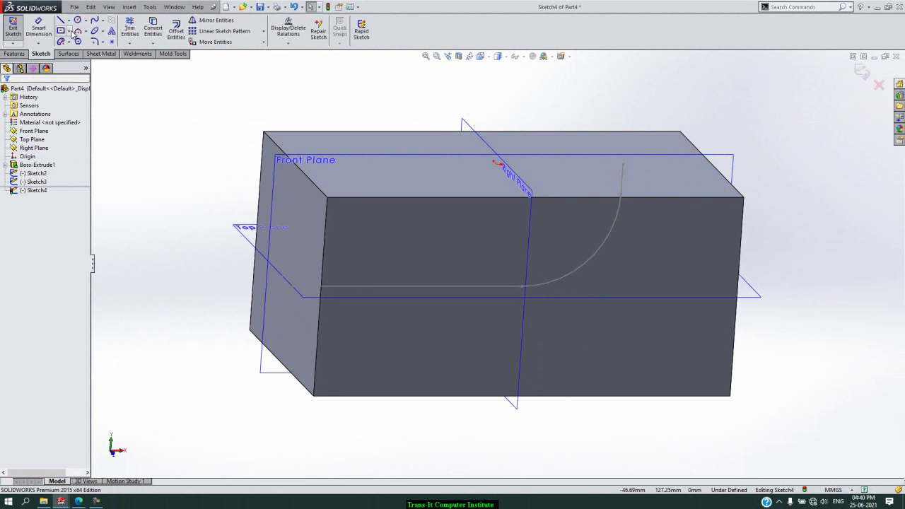
left_click(61, 31)
left_click(620, 177)
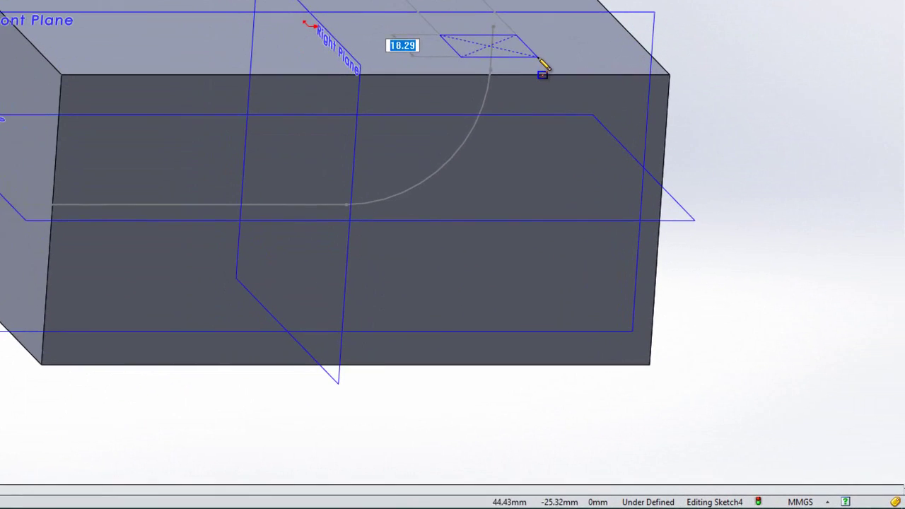
left_click(648, 186)
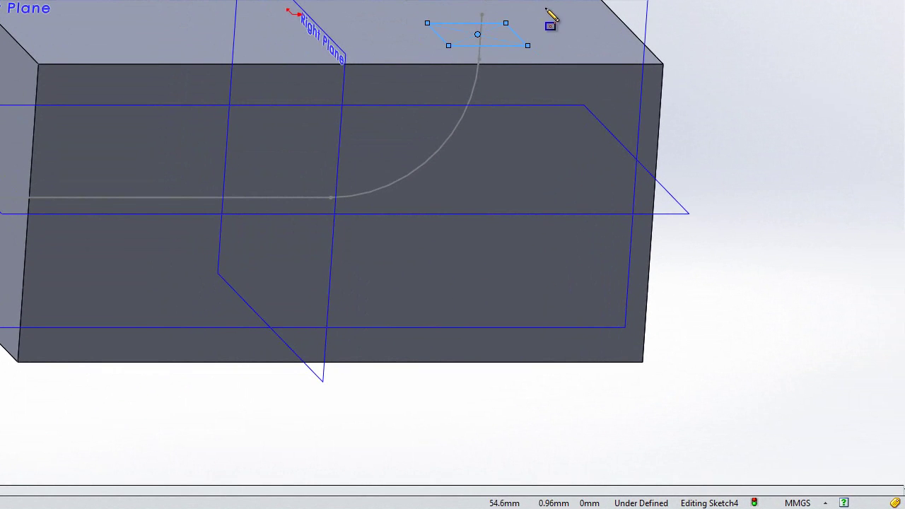
key("Escape")
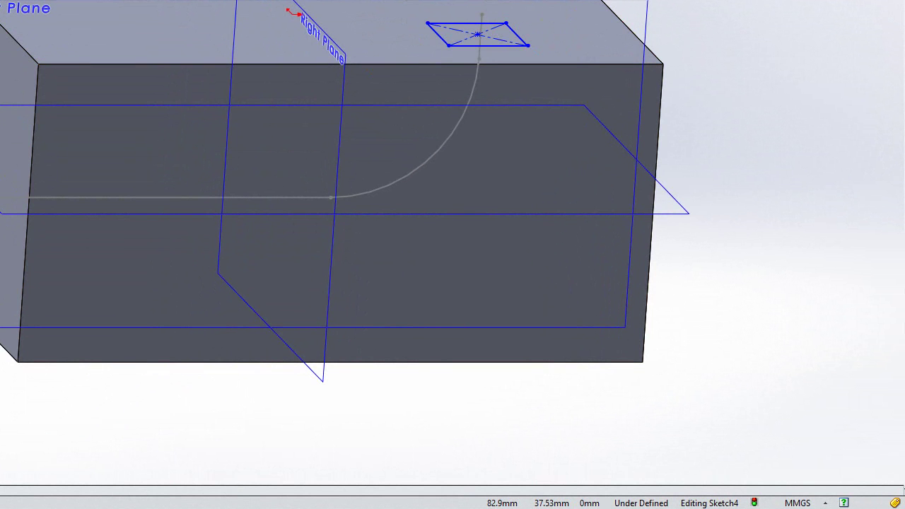
- Add a Coincident relation between the rectangle's center point and the arc of the path in Sketch2
key("Down")
key("Down")
key("Down")
key("Down")
key("Down")
key("Down")
key("Down")
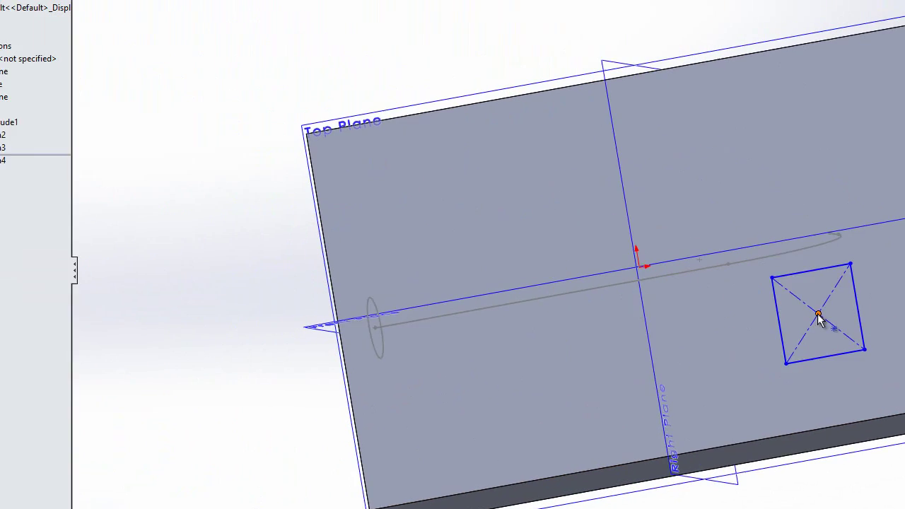
left_click(467, 217)
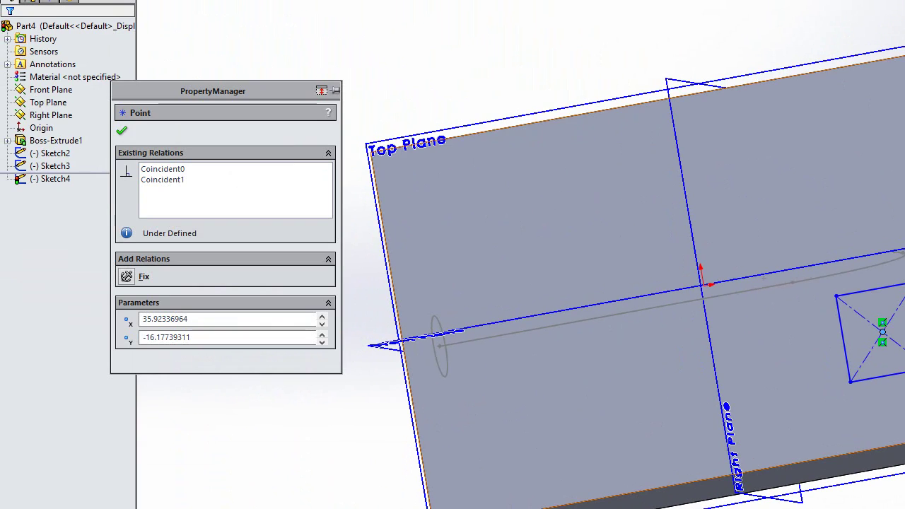
left_click(902, 260, "ctrl")
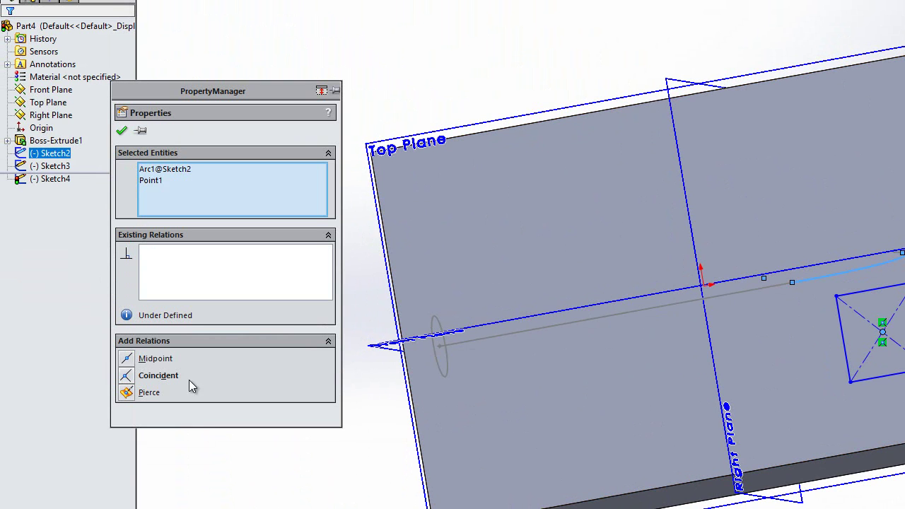
left_click(142, 376)
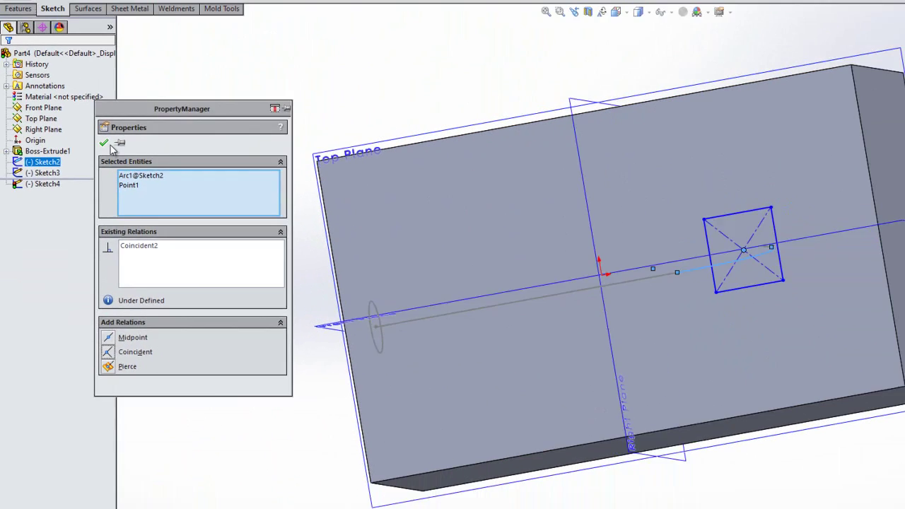
left_click(122, 130)
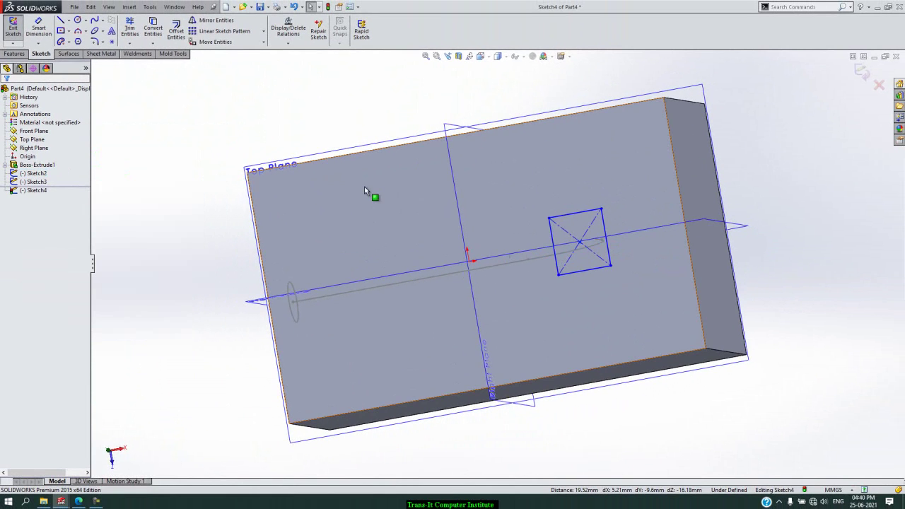
- Add a Pierce relation between the rectangle's center point and the short end line of the Sketch2 path, and exit the sketch
key("Right")
key("Right")
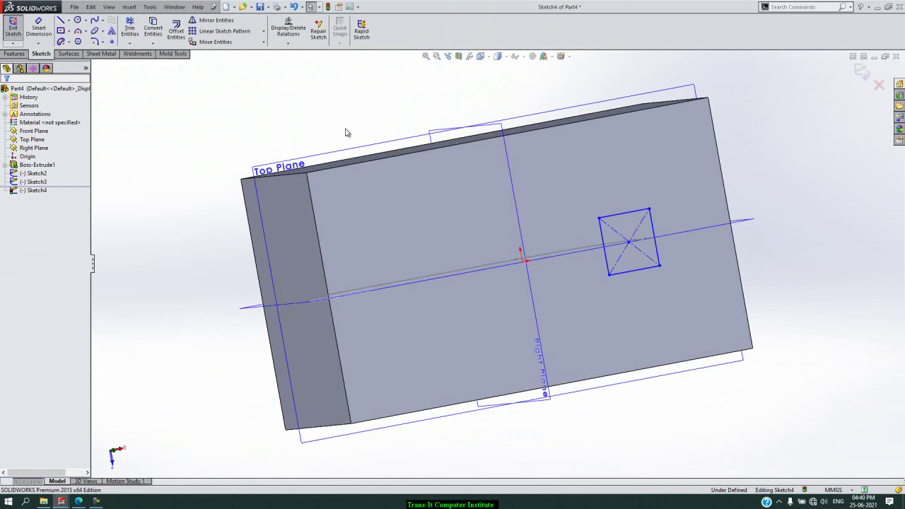
key("Up")
key("Up")
key("Up")
key("Up")
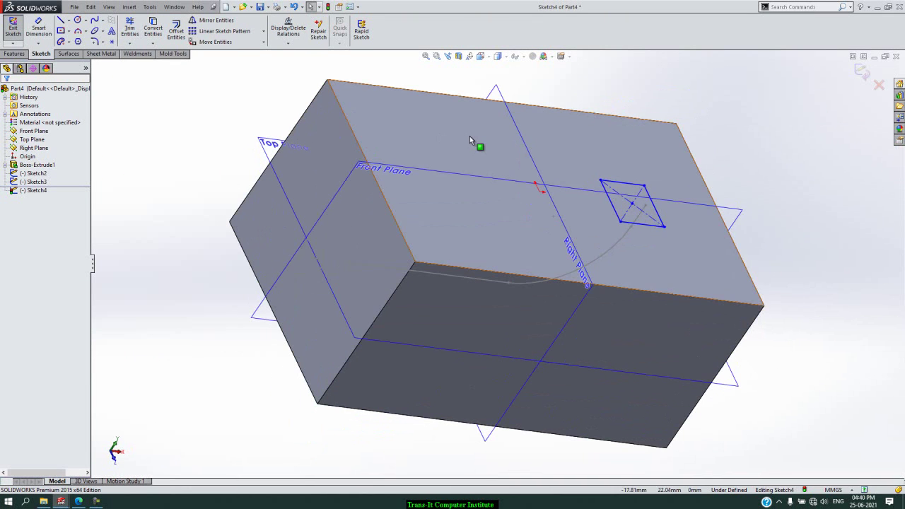
left_click(632, 203)
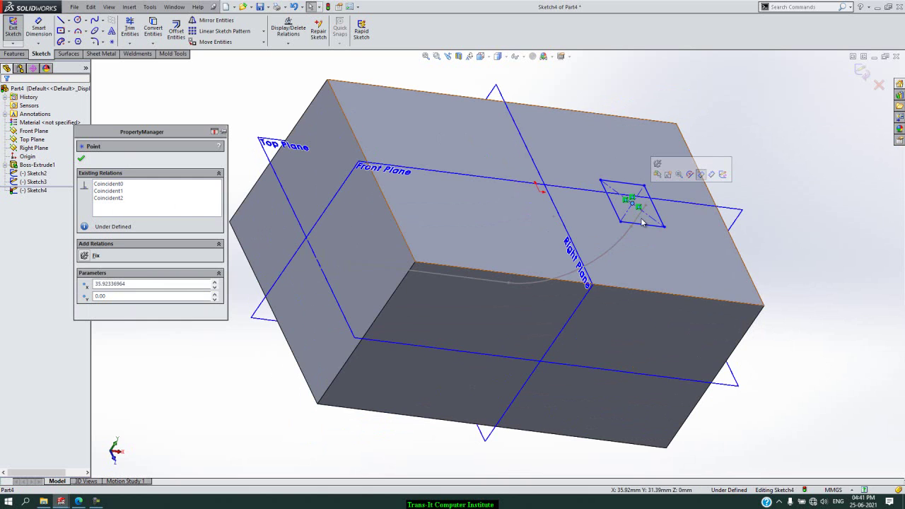
double_click(636, 222)
left_click(634, 223)
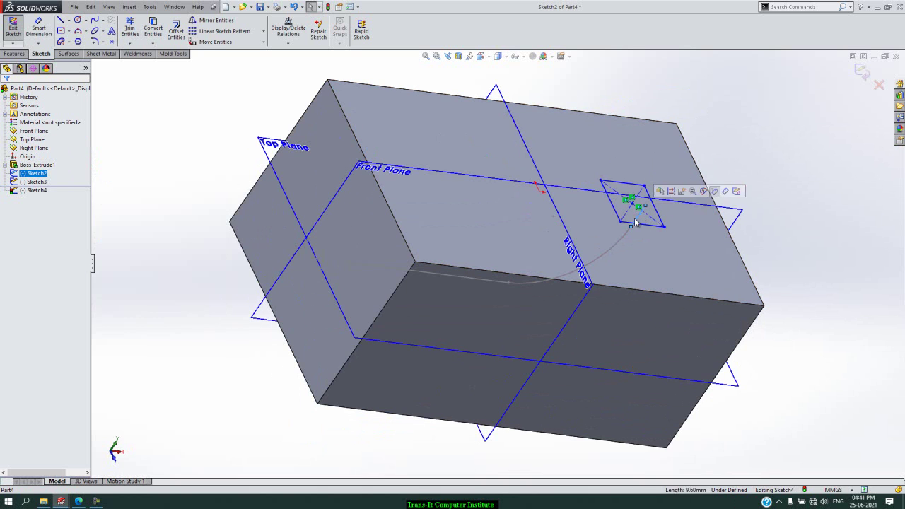
left_click(632, 204, "ctrl")
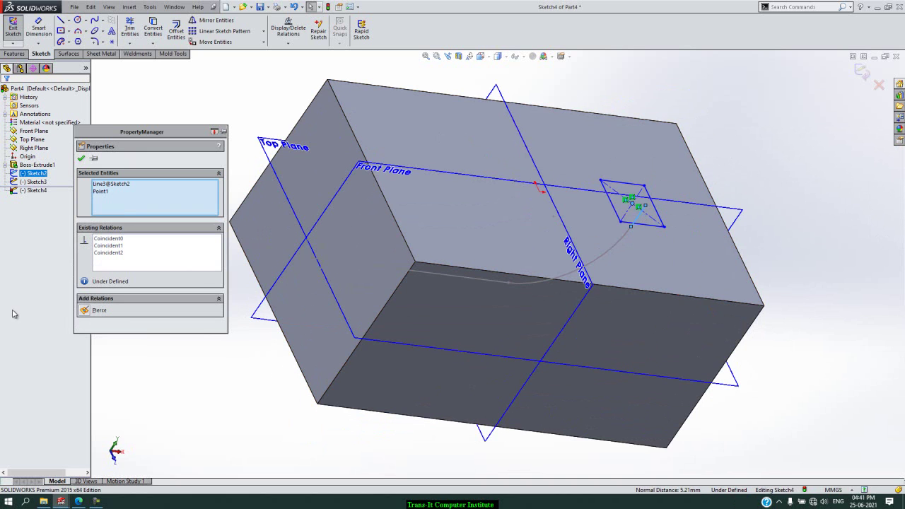
left_click(83, 311)
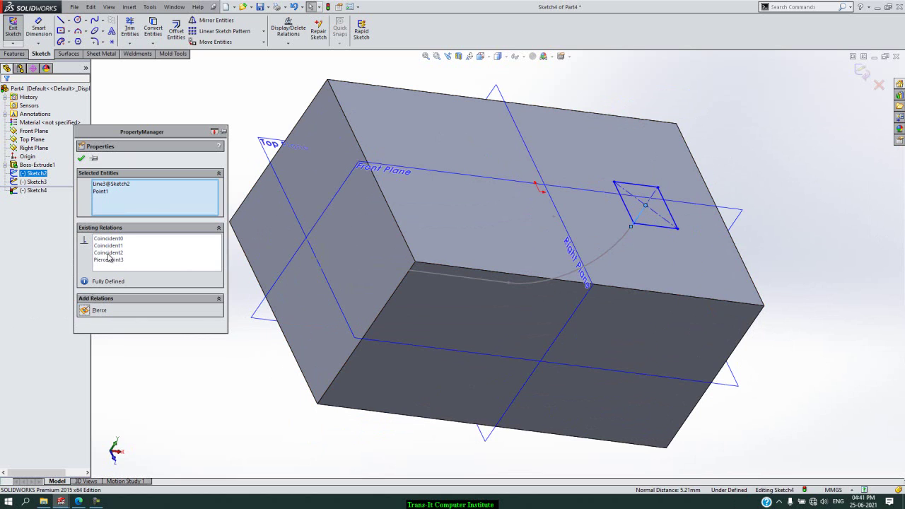
left_click(81, 158)
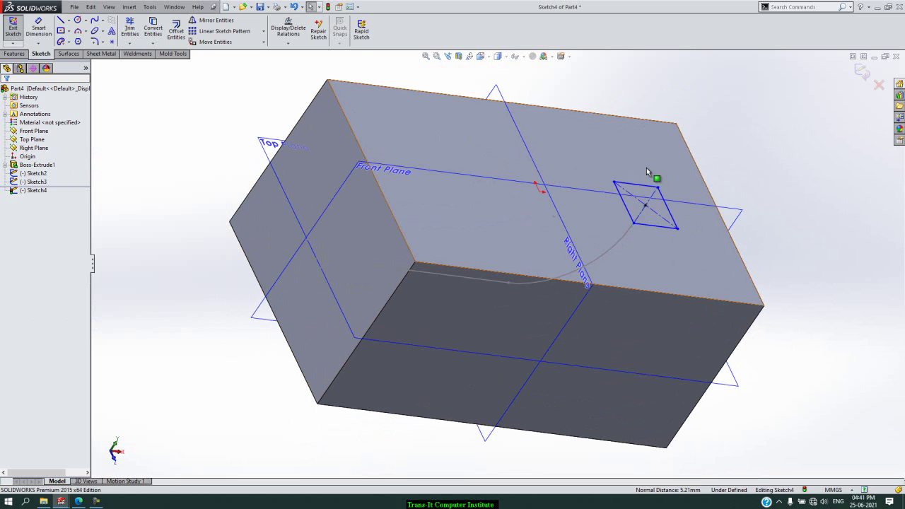
left_click(12, 28)
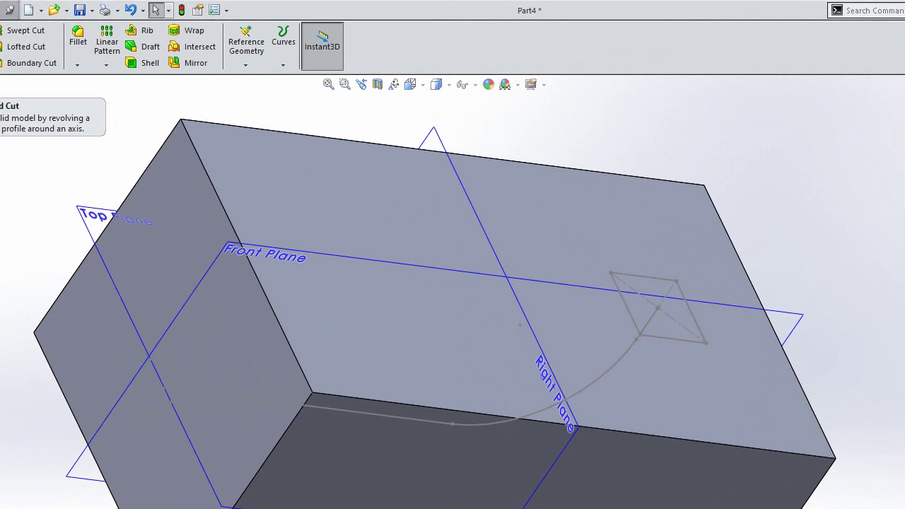
- Create a Lofted Cut from the Sketch3 circle to Sketch4, moving Sketch4's connector to the adjacent outer corner, and section the block at the Front Plane
left_click(29, 47)
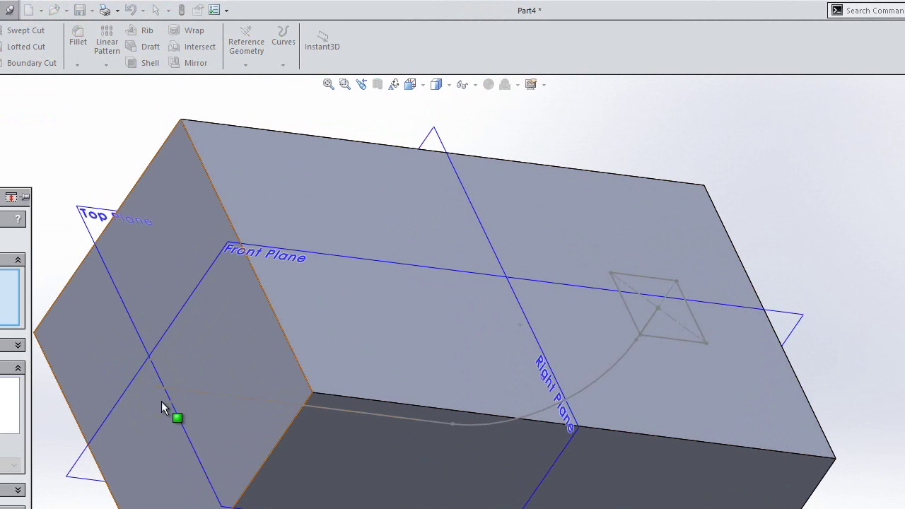
left_click(148, 413)
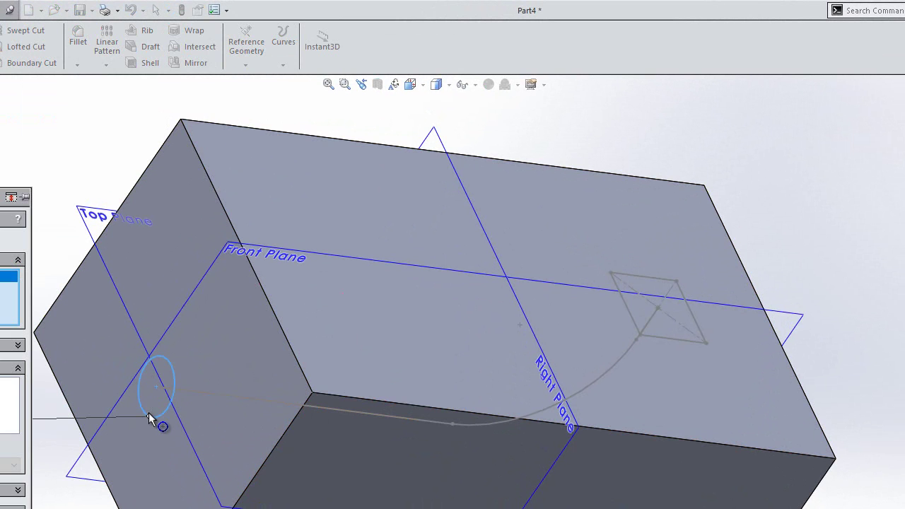
left_click(663, 339)
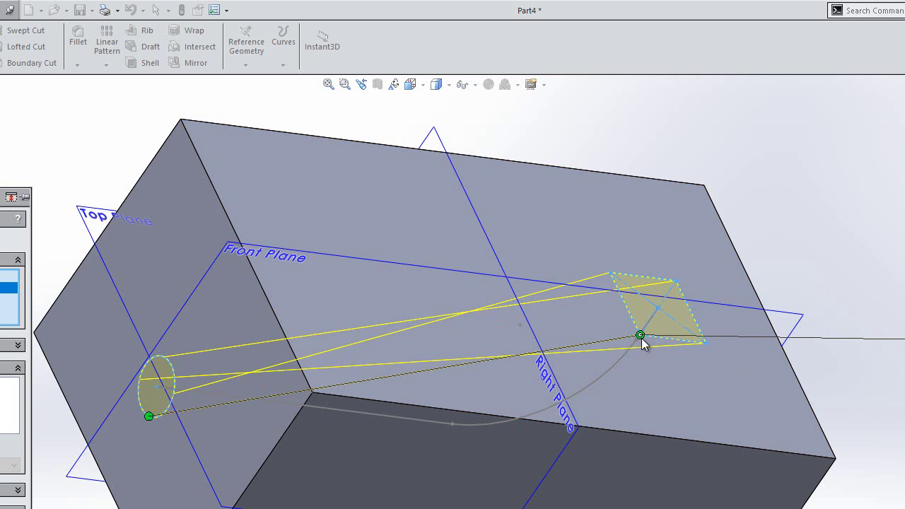
left_click_drag(640, 336, 705, 343)
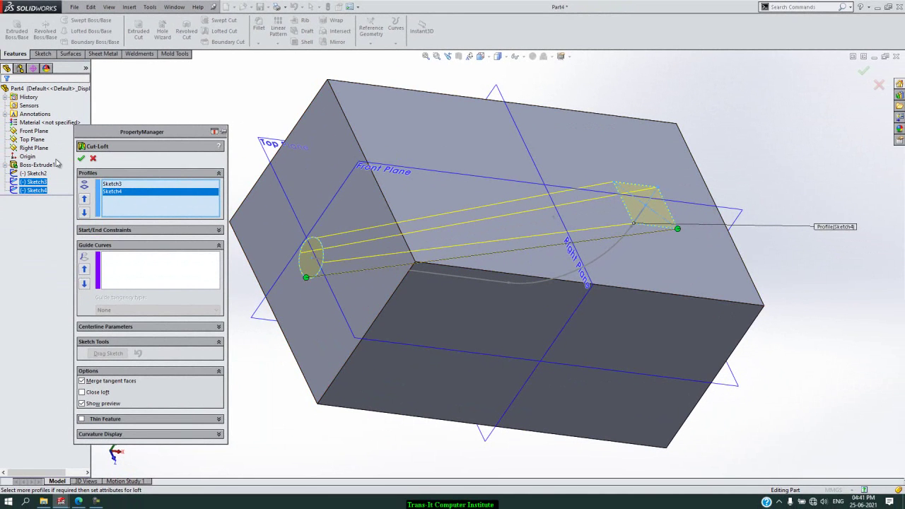
left_click(82, 159)
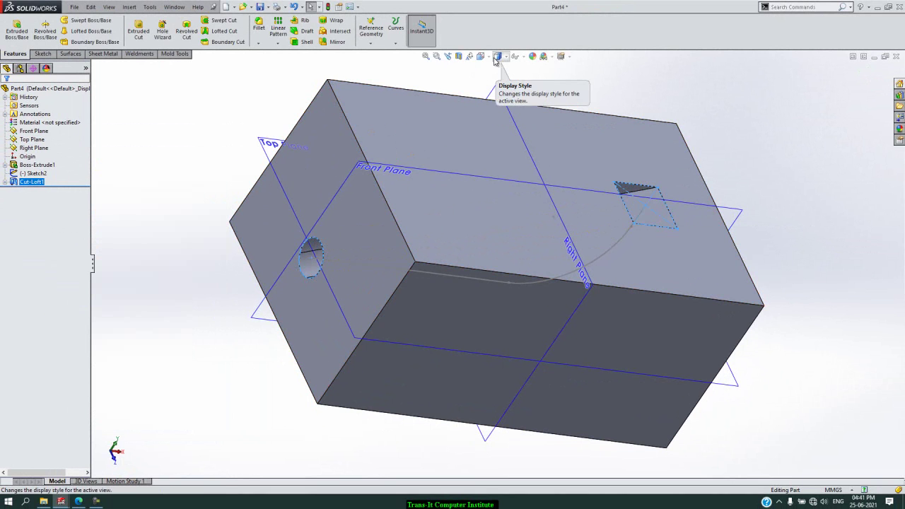
left_click(459, 56)
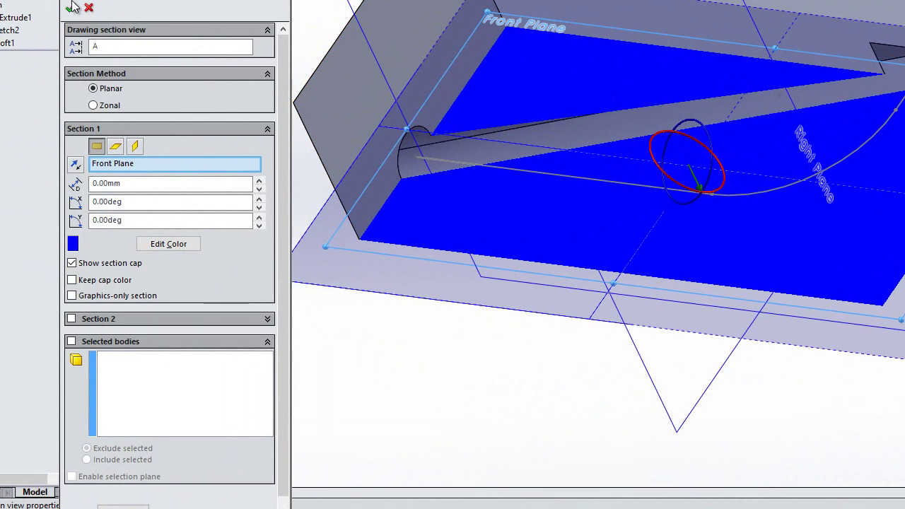
left_click(72, 7)
- Edit the lofted cut to follow Sketch2 as its centerline, and turn off the section view
left_click(7, 43)
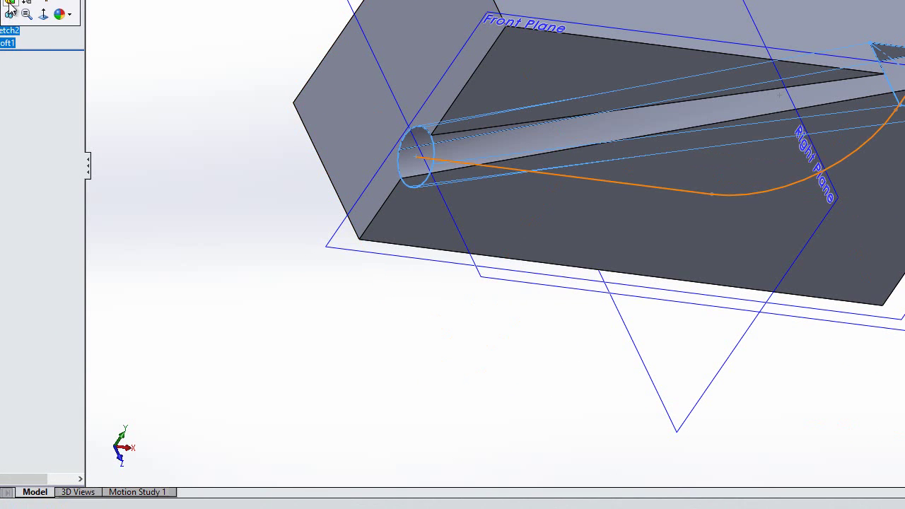
left_click(12, 3)
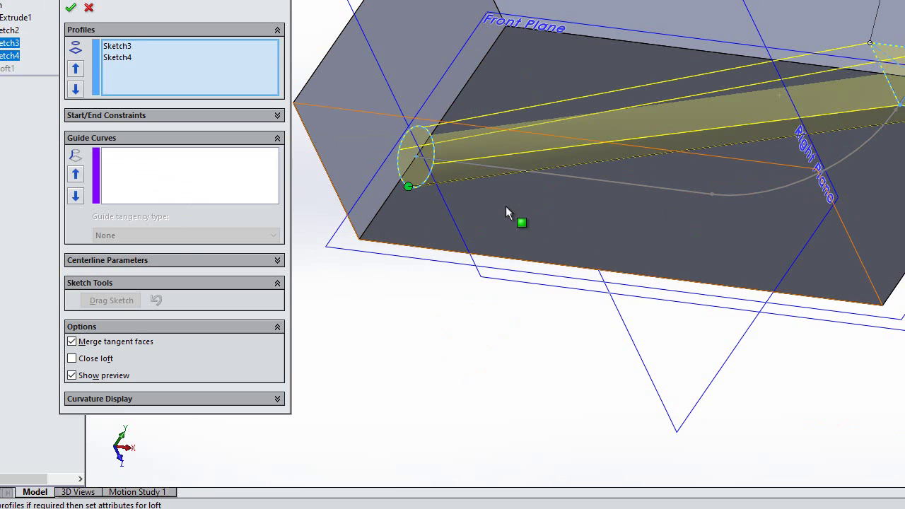
left_click(236, 262)
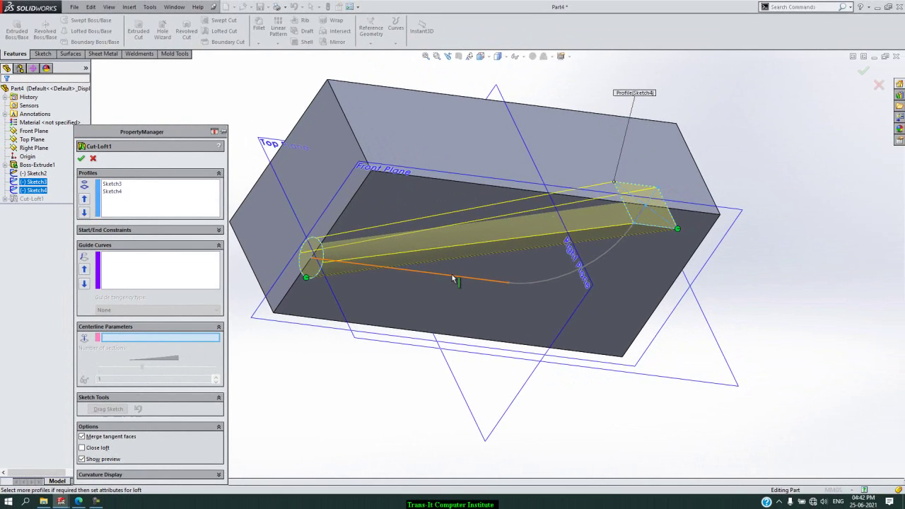
left_click(628, 184)
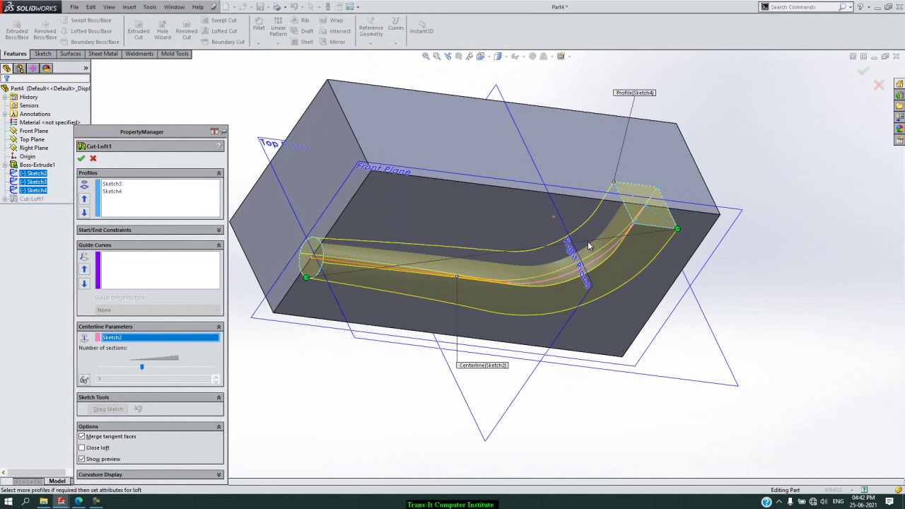
left_click(81, 158)
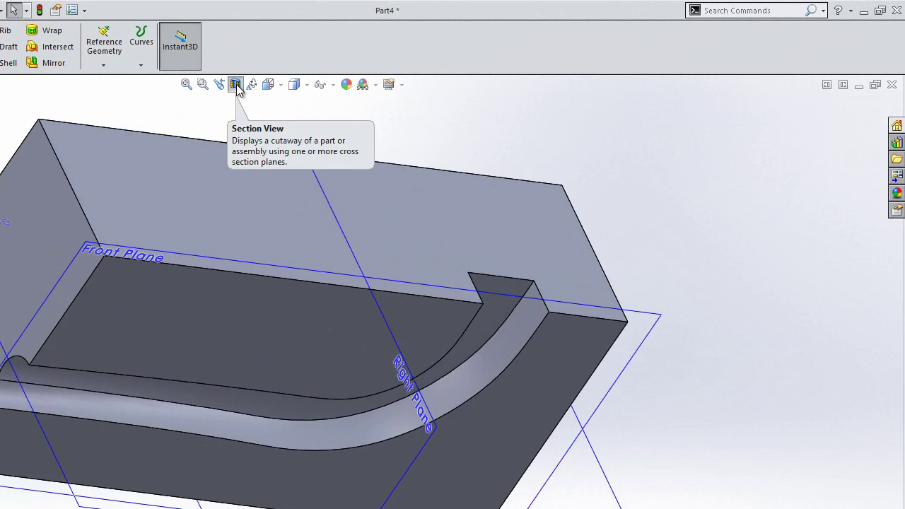
left_click(459, 57)
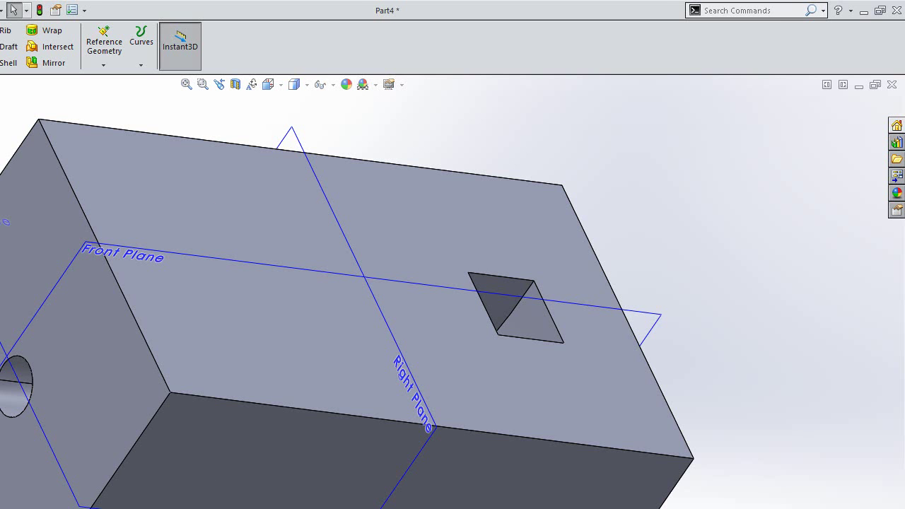
- Create a new part and show its Front, Top and Right planes
key("ctrl+n")
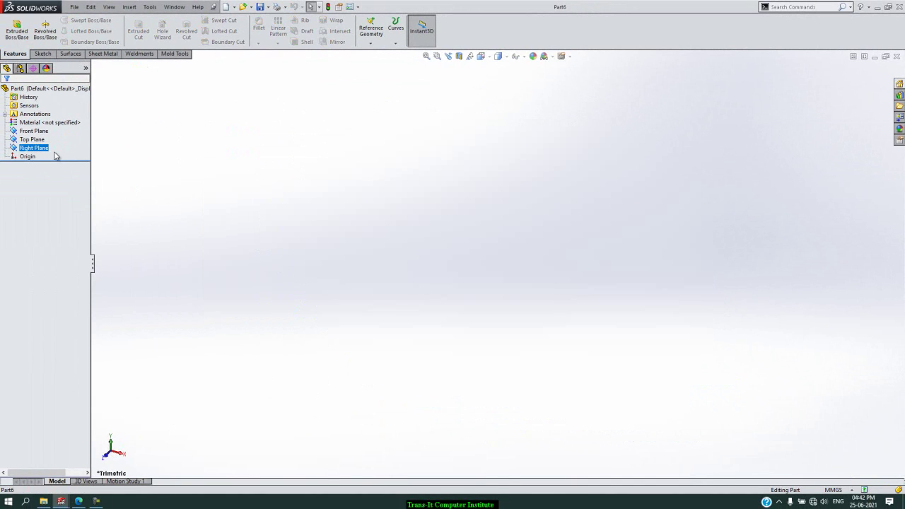
left_click(34, 130)
left_click(34, 148, "shift")
right_click(60, 143)
left_click(60, 136)
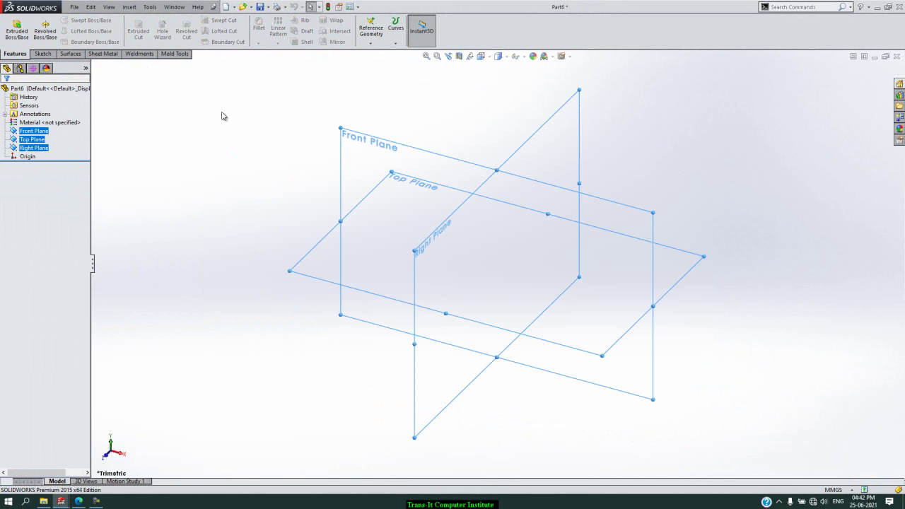
left_click(228, 113)
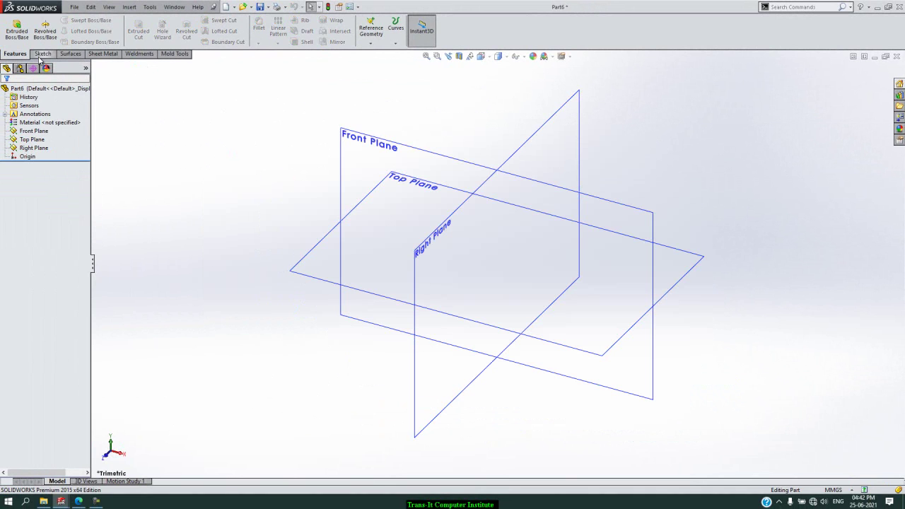
- Create a reference plane offset 100 mm above the Top Plane
left_click(370, 43)
left_click(381, 53)
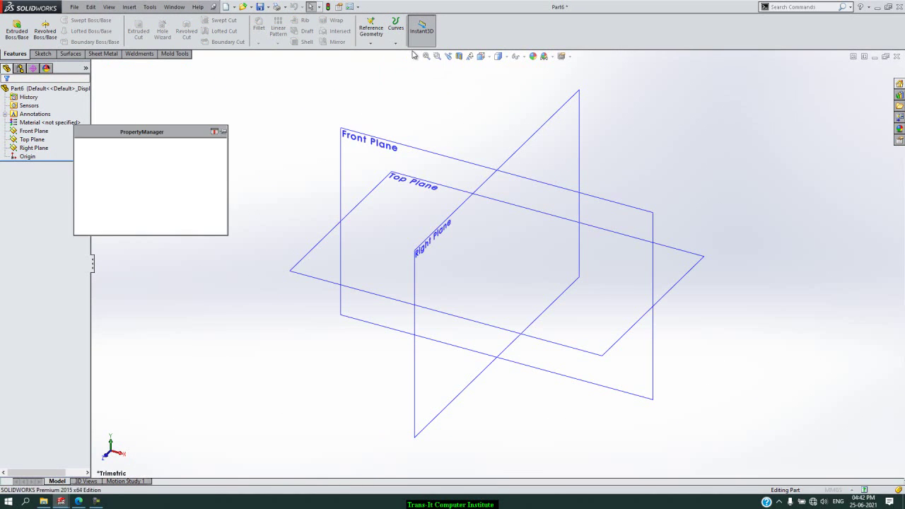
left_click(580, 222)
key("Return")
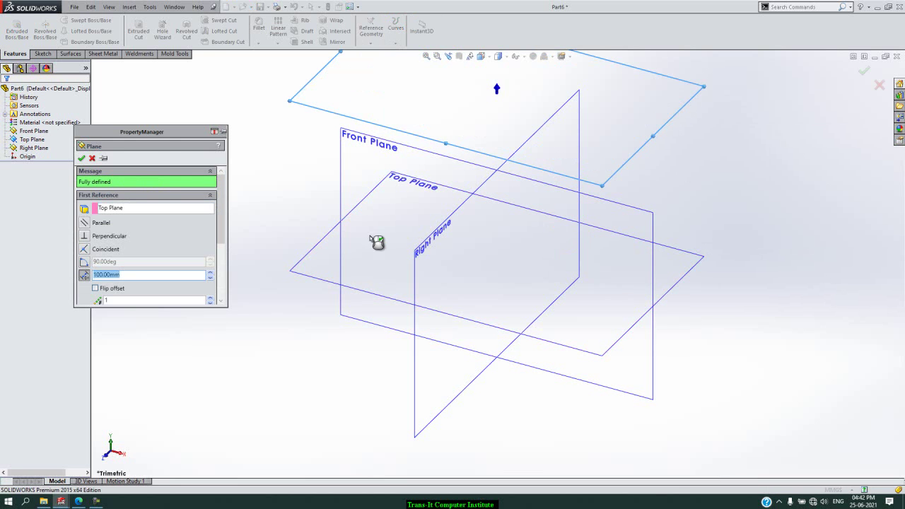
left_click(226, 184)
key("f")
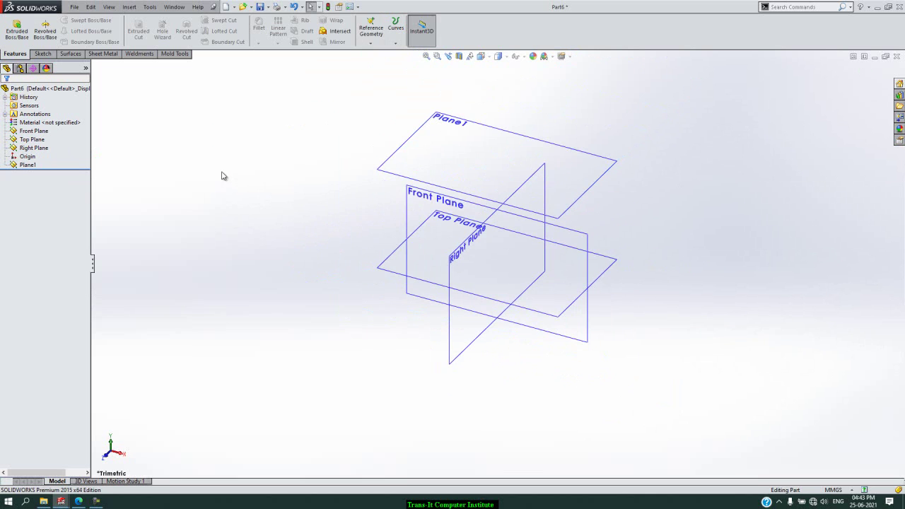
- Sketch a center rectangle about 118 by 39 mm on Plane1, centered on the origin, and exit the sketch
left_click(44, 54)
left_click(12, 29)
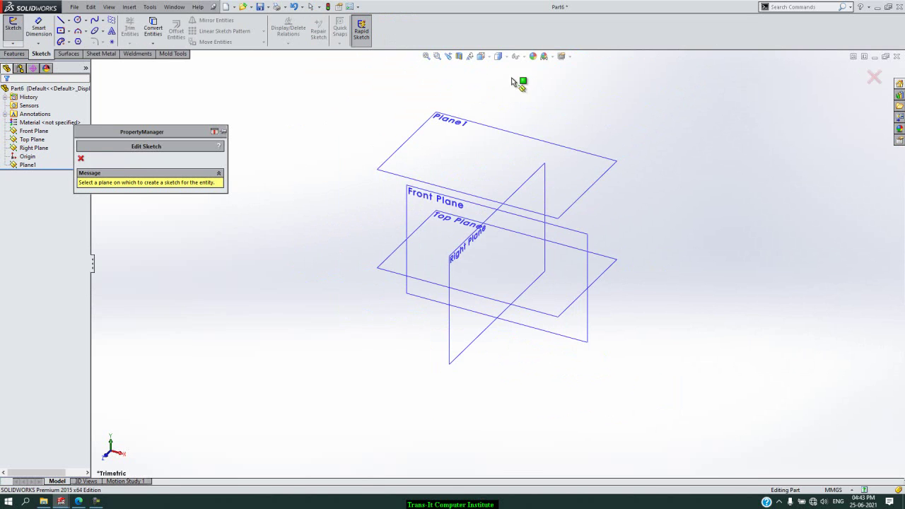
left_click(525, 149)
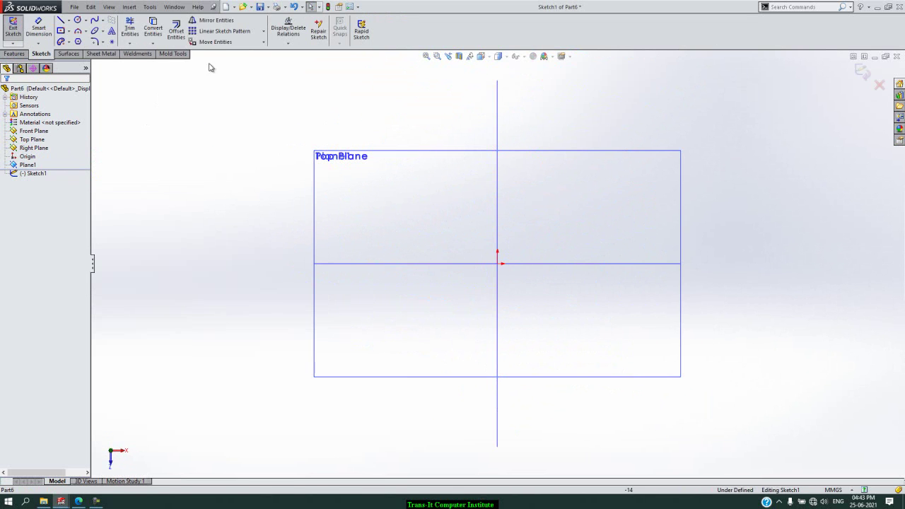
left_click(61, 32)
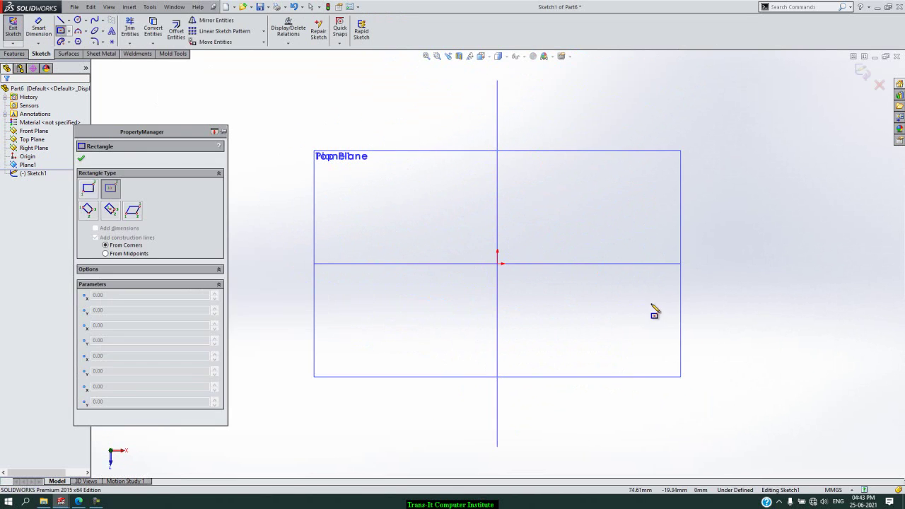
left_click(498, 264)
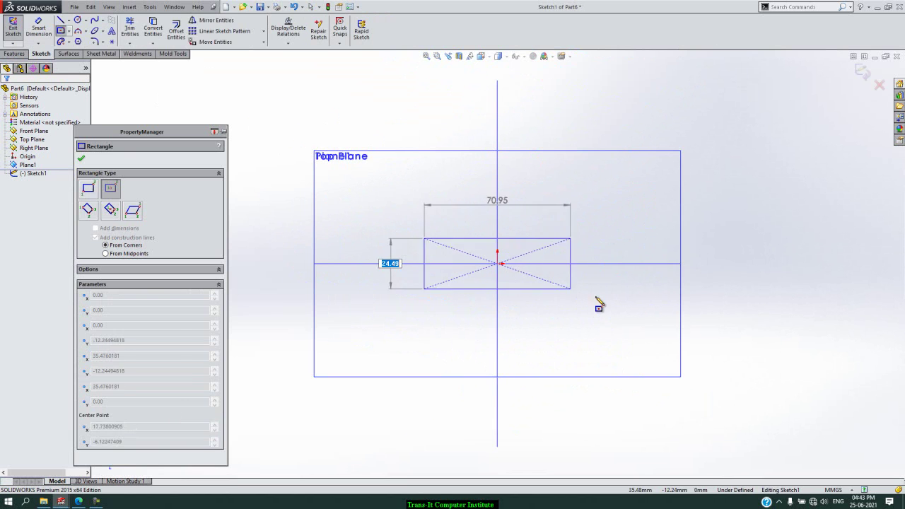
left_click(620, 304)
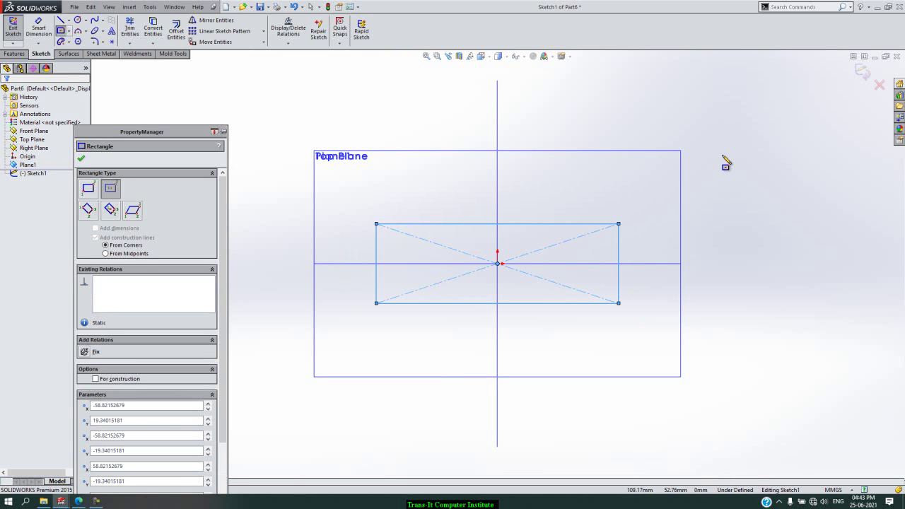
left_click(862, 71)
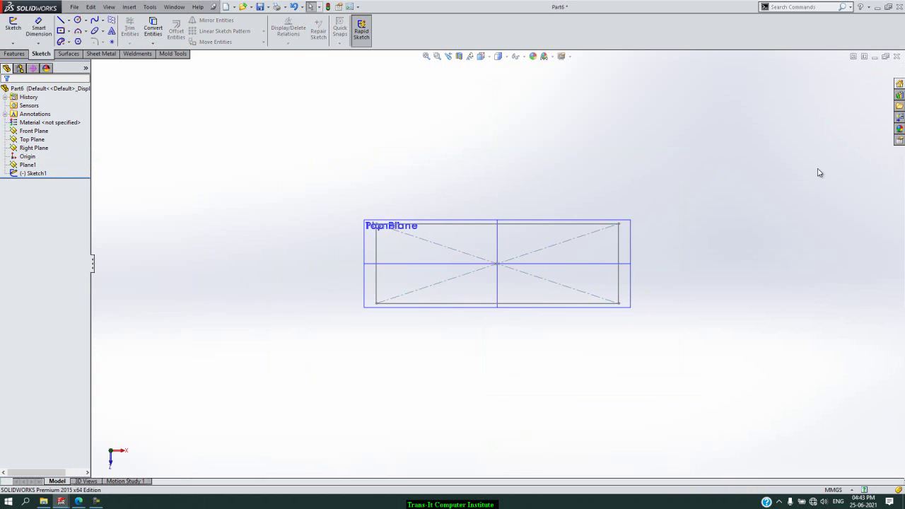
- Sketch a smaller center rectangle about 60 by 25 mm on the Top Plane, centered on the origin, and exit the sketch
key("Up")
key("Up")
key("Up")
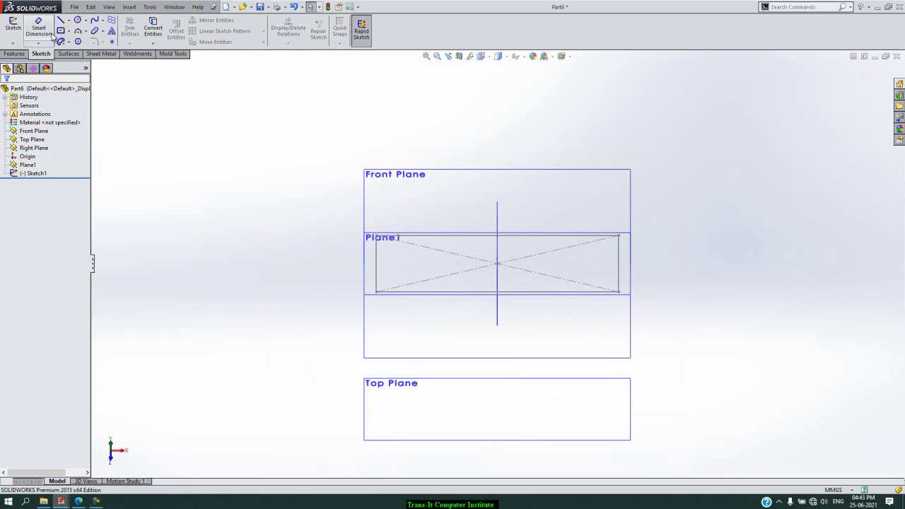
left_click(13, 27)
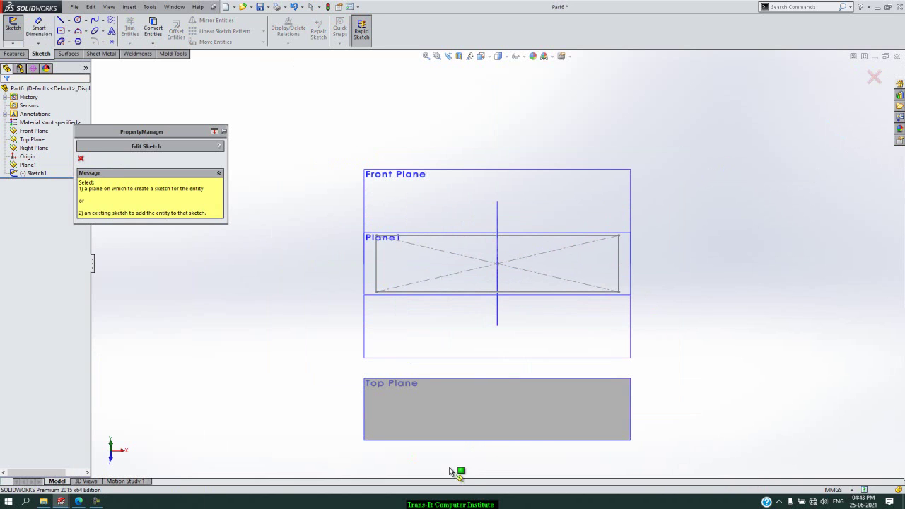
left_click(454, 437)
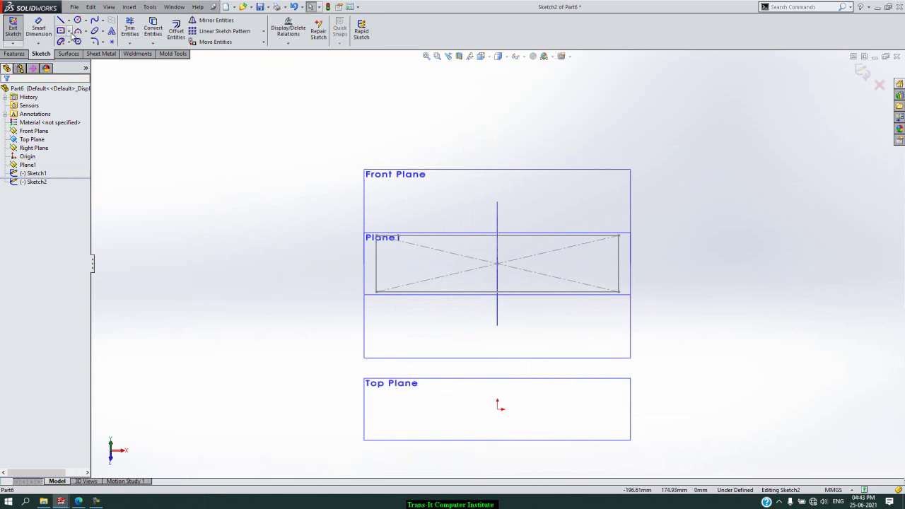
left_click(60, 32)
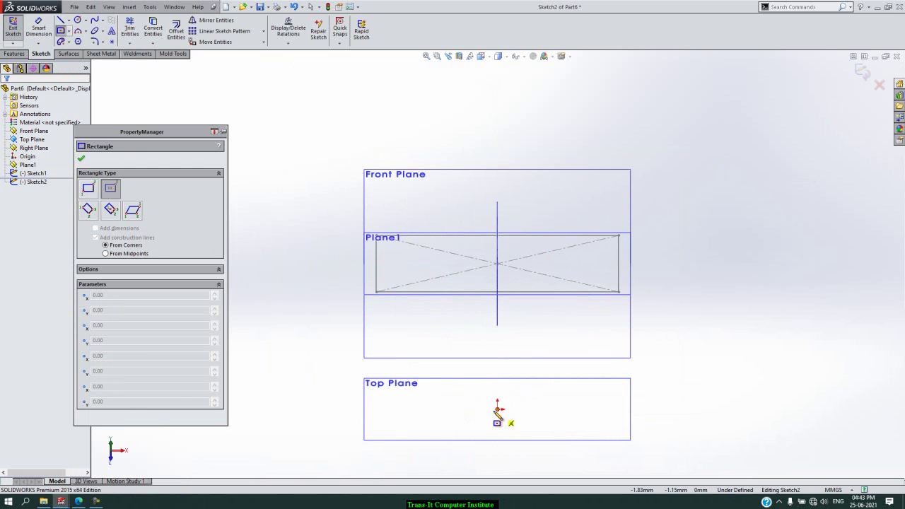
left_click(512, 423)
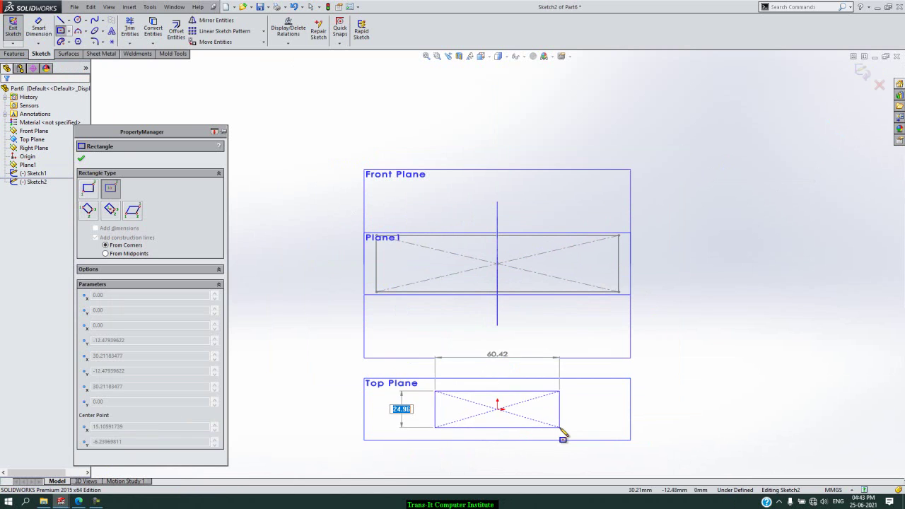
left_click(559, 428)
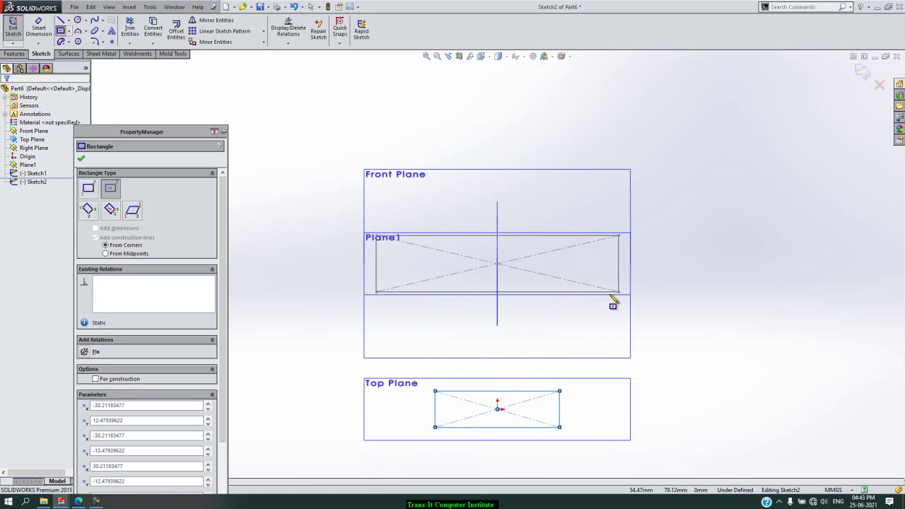
key("Escape")
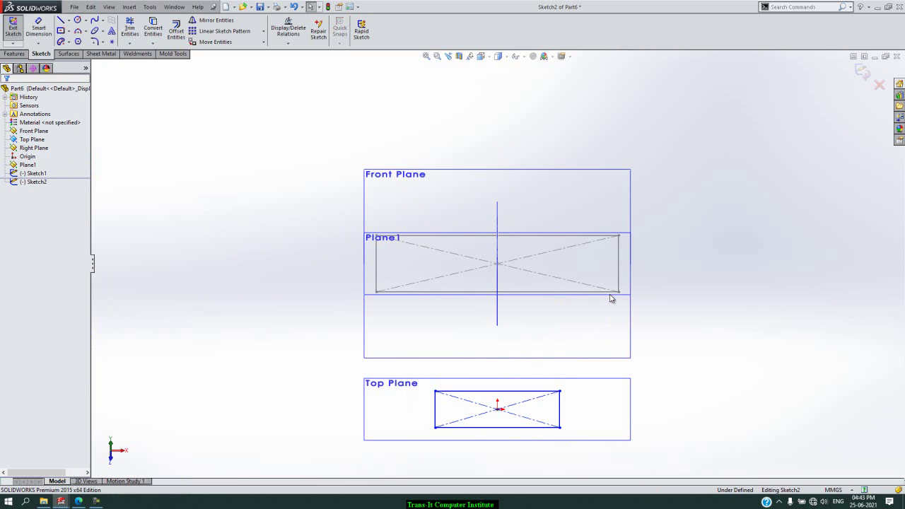
left_click(12, 28)
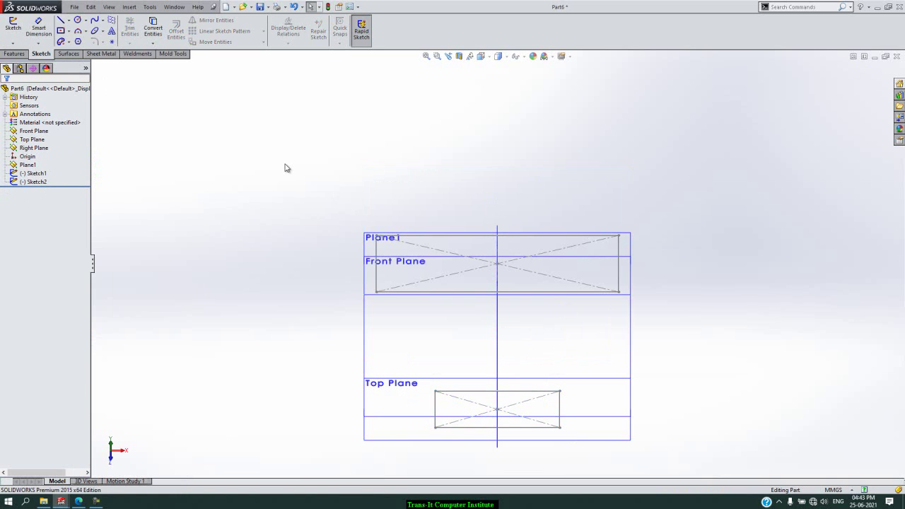
- Sketch a four-point S-shaped spline on the Front Plane from the upper rectangle's left edge to the lower rectangle's left edge, and exit the sketch
key("Up")
key("Up")
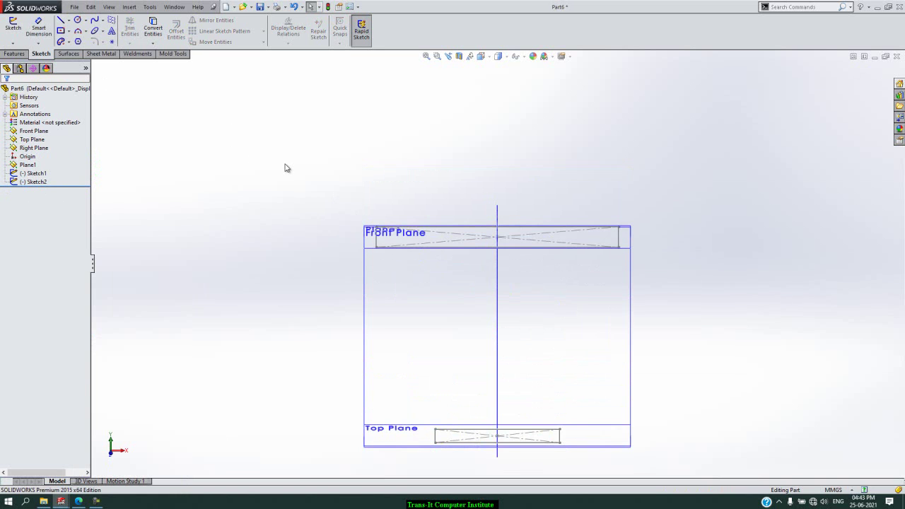
key("Left")
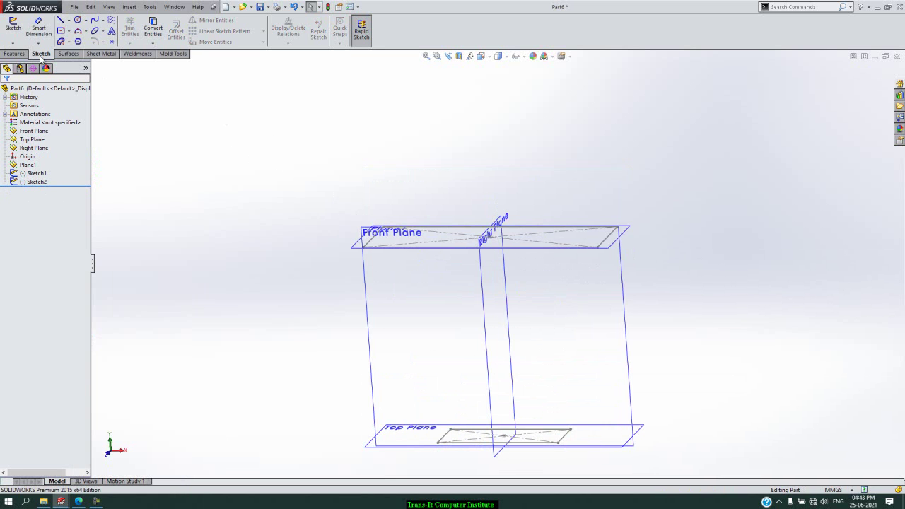
left_click(13, 27)
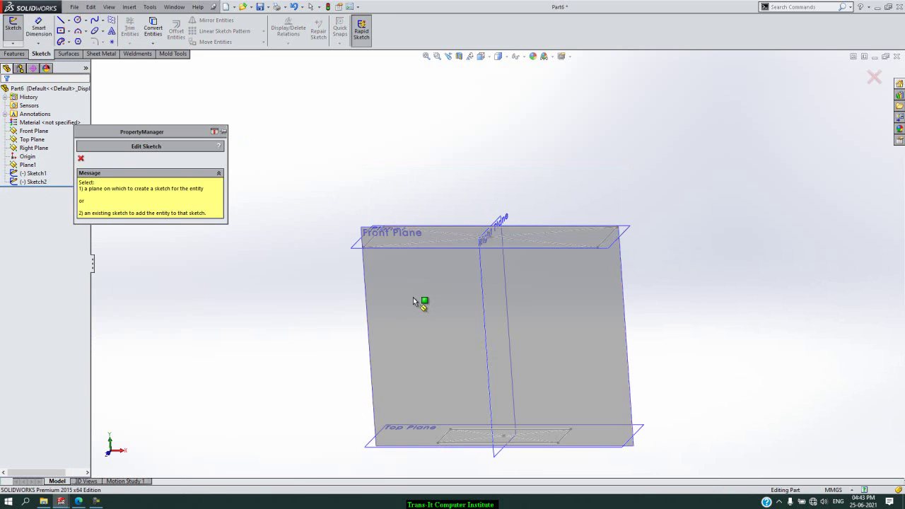
left_click(414, 301)
key("space")
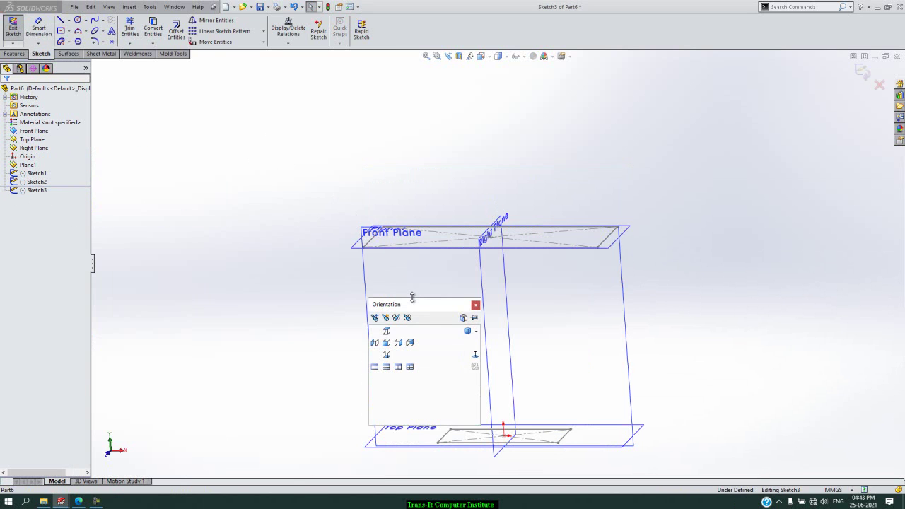
left_click(475, 355)
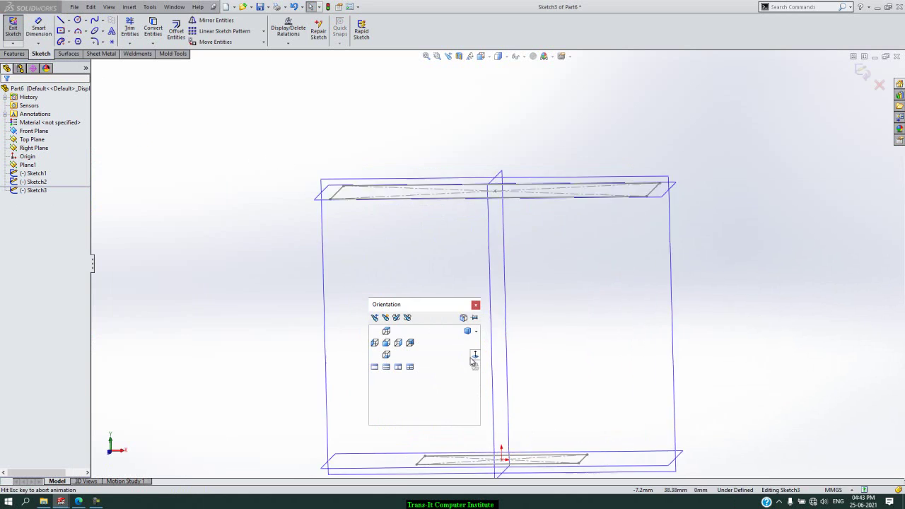
left_click(95, 21)
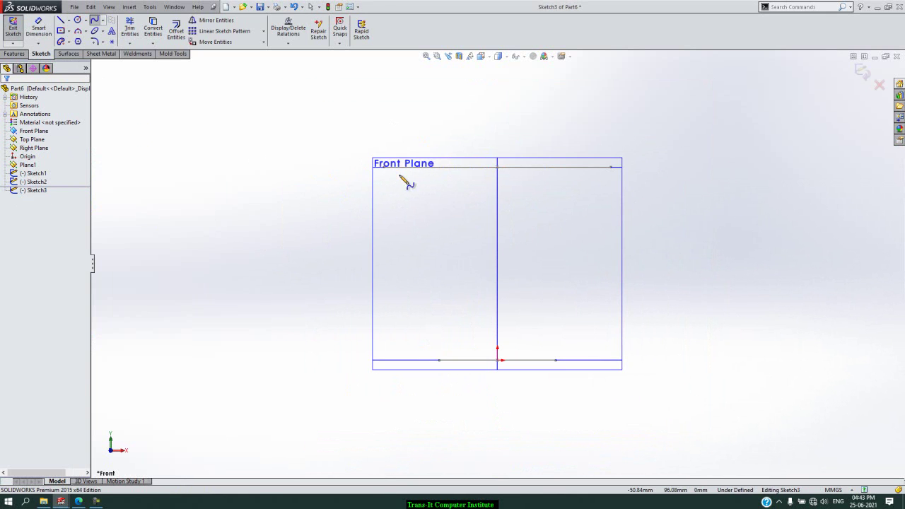
left_click(401, 179)
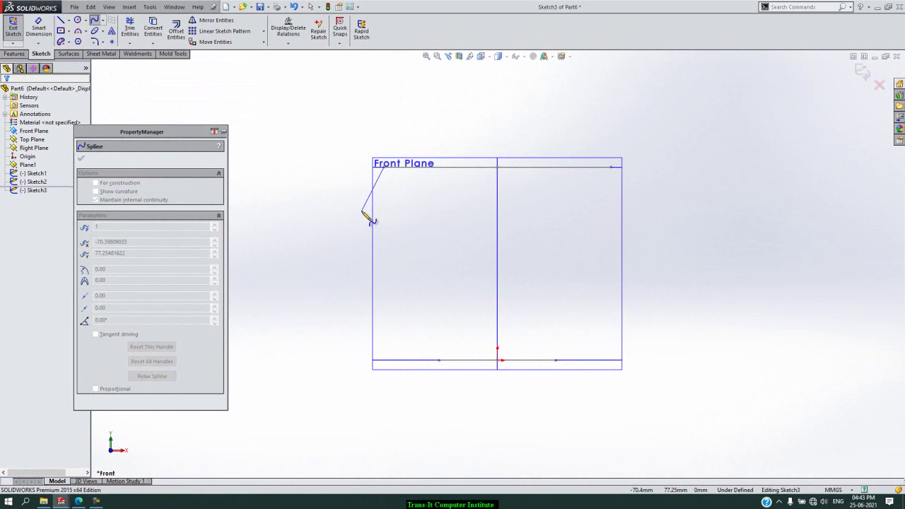
left_click(362, 211)
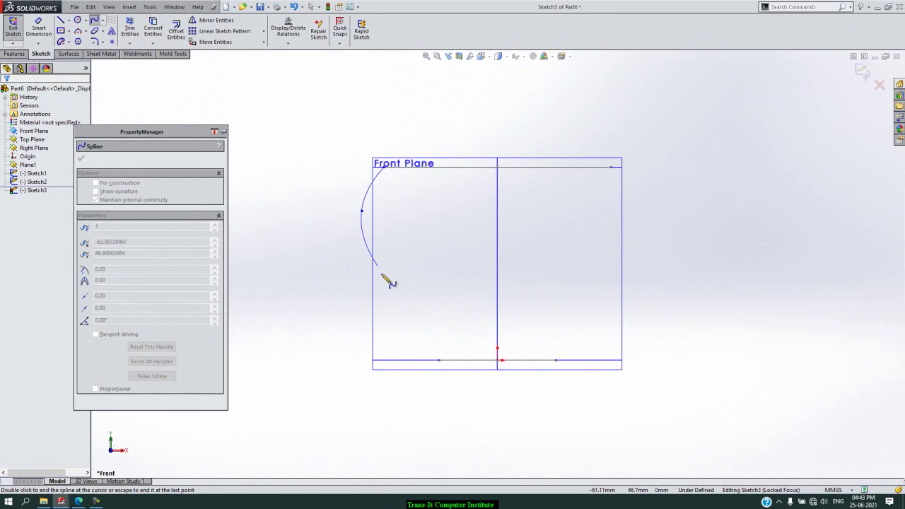
left_click(424, 320)
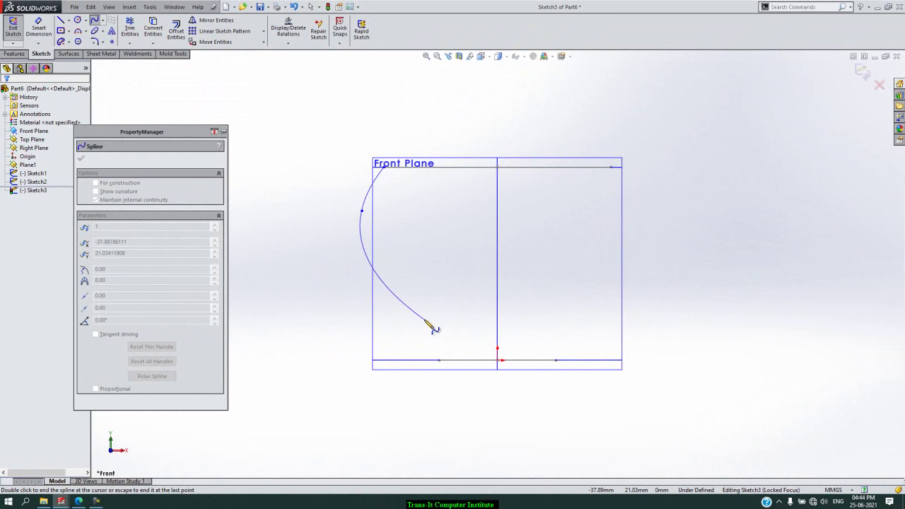
double_click(440, 362)
key("Escape")
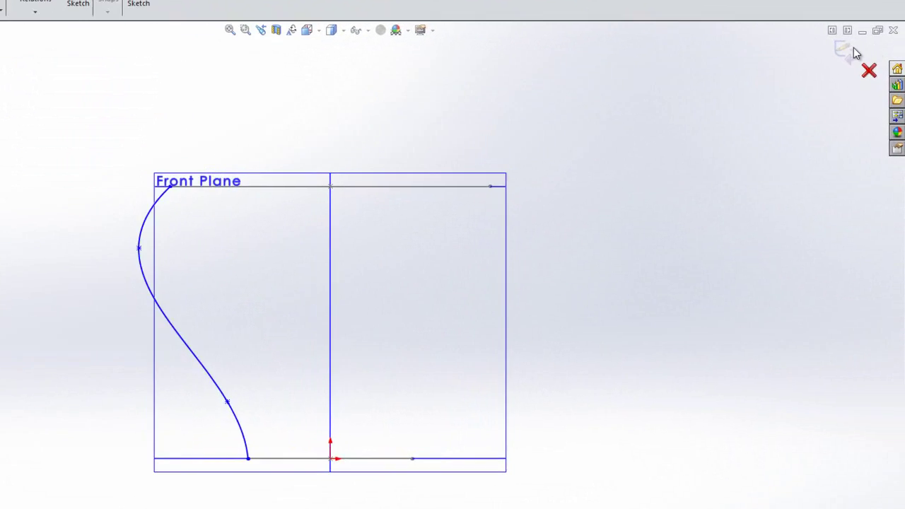
left_click(845, 49)
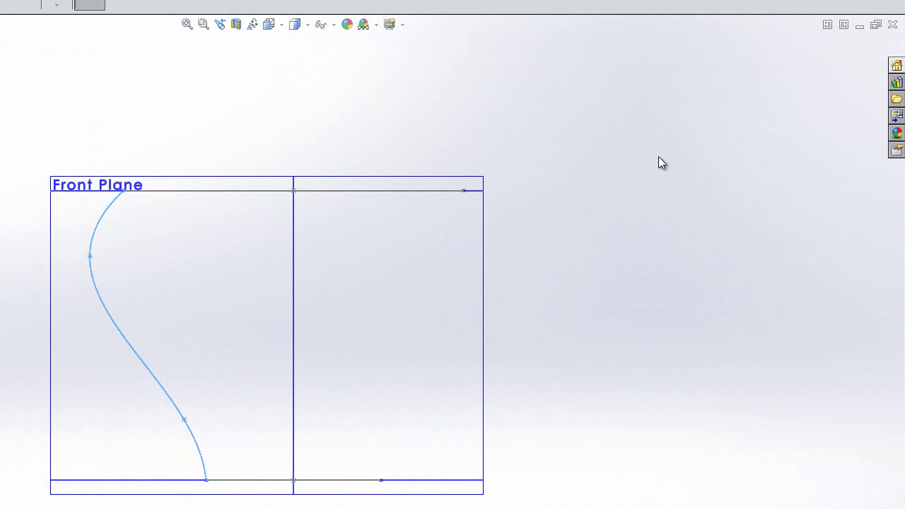
- Sketch a three-point arc of about 108 mm radius on the Front Plane, bulging outward from the upper rectangle's right edge to the lower rectangle's right edge
left_click(659, 157)
key("Left")
key("Down")
key("Down")
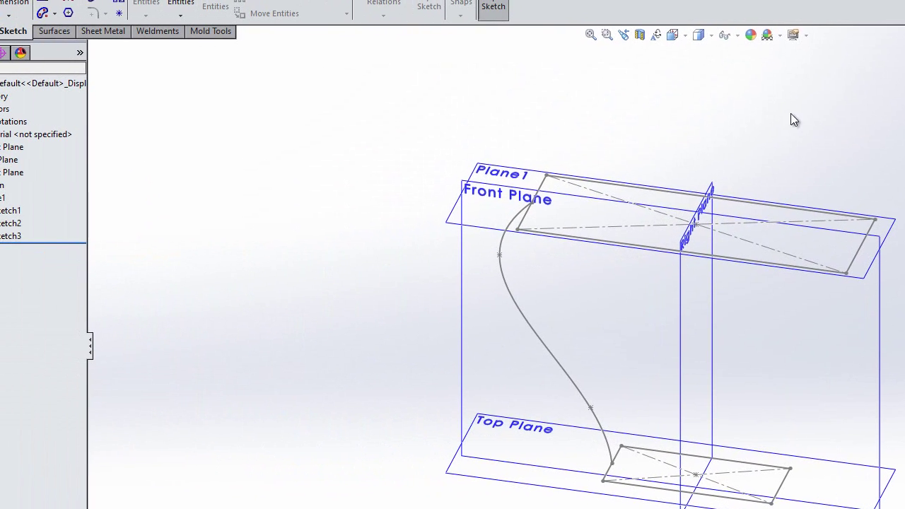
left_click(43, 13)
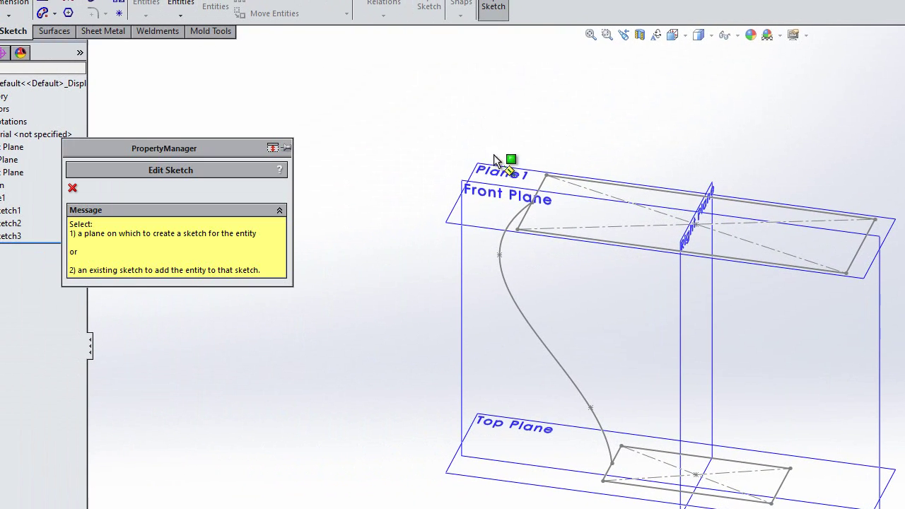
left_click(847, 361)
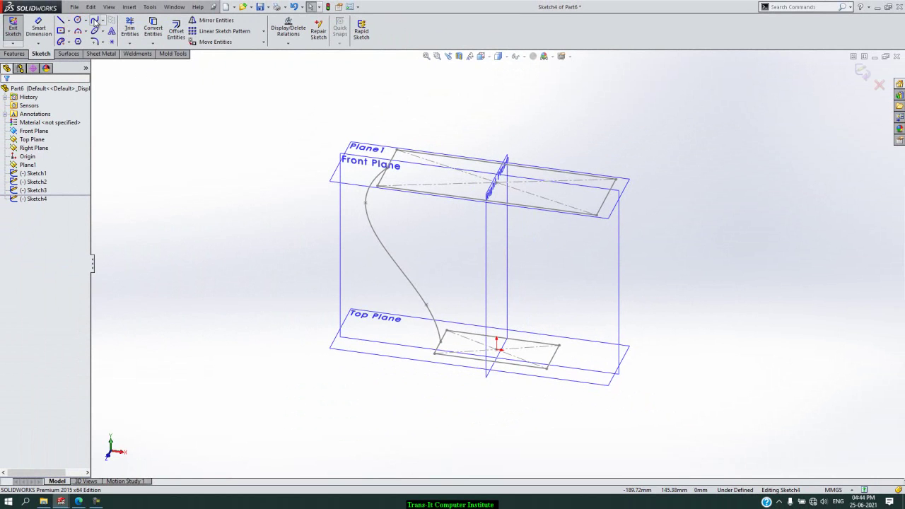
left_click(34, 131)
left_click(79, 31)
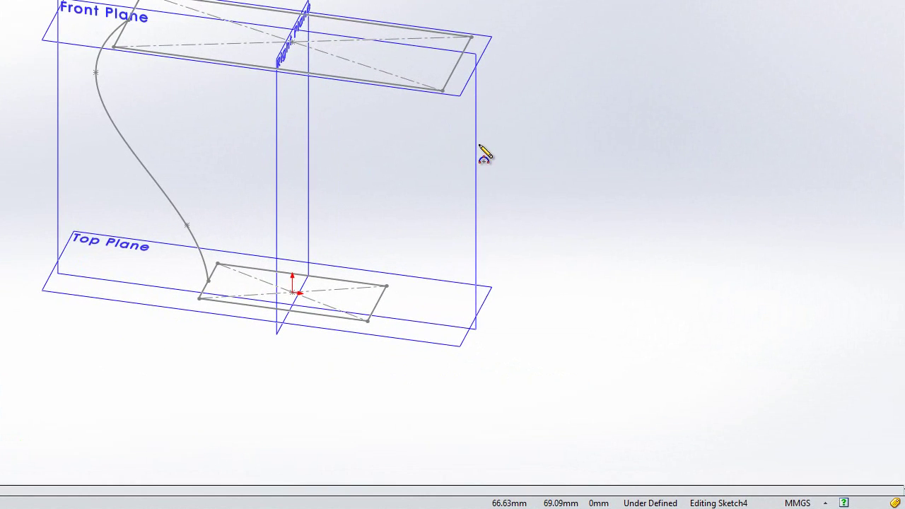
key("space")
left_click(573, 231)
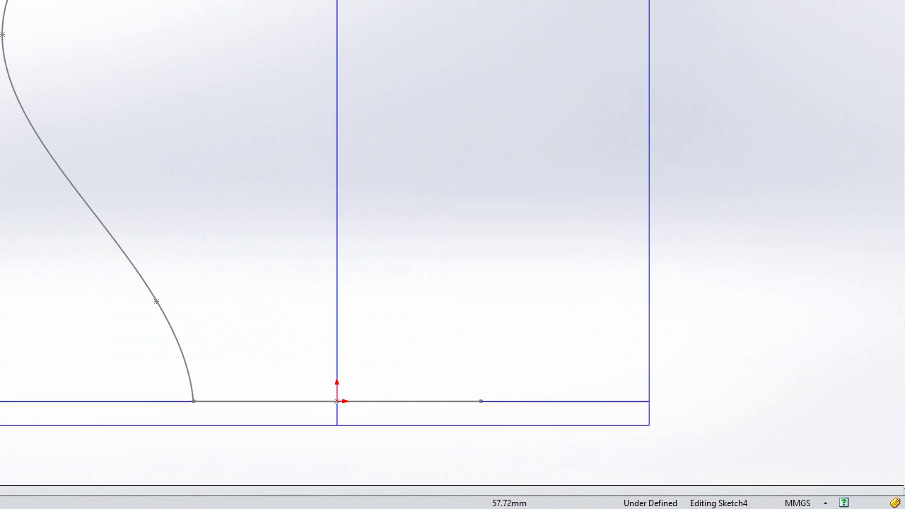
left_click(616, 0)
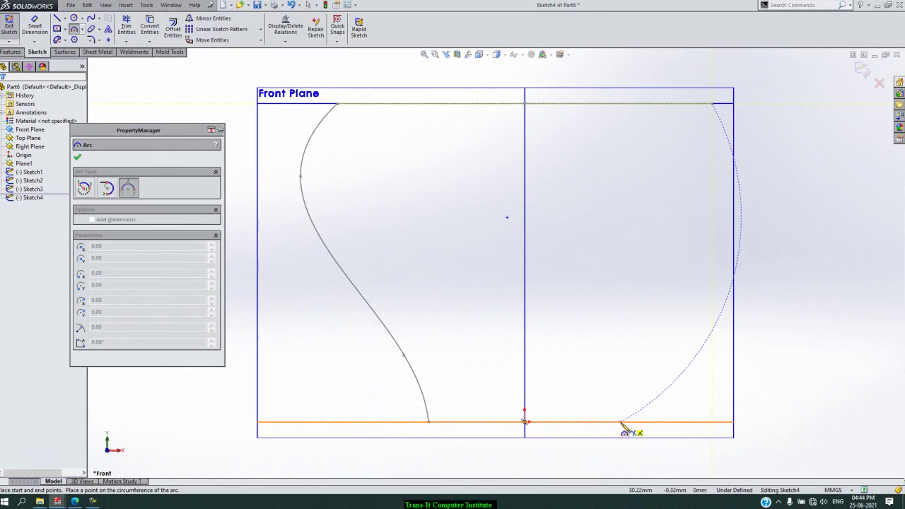
left_click(481, 400)
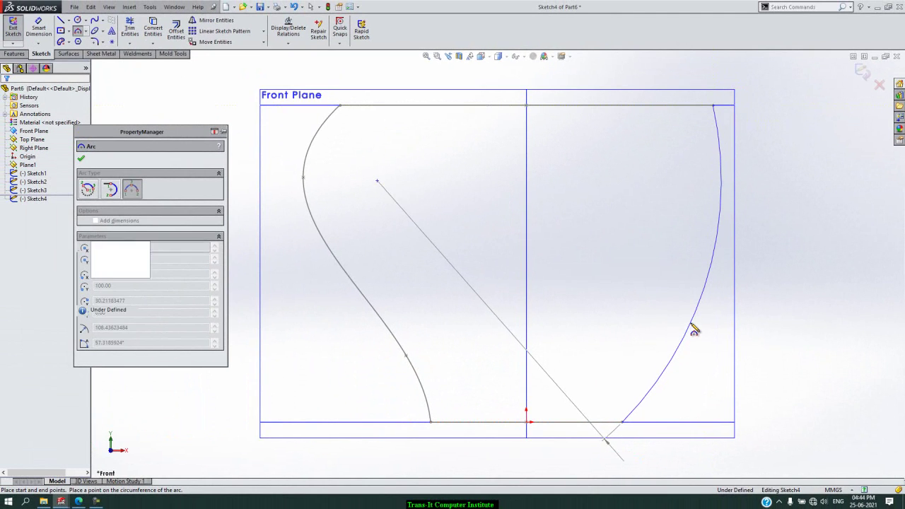
left_click(710, 287)
key("Escape")
key("Escape")
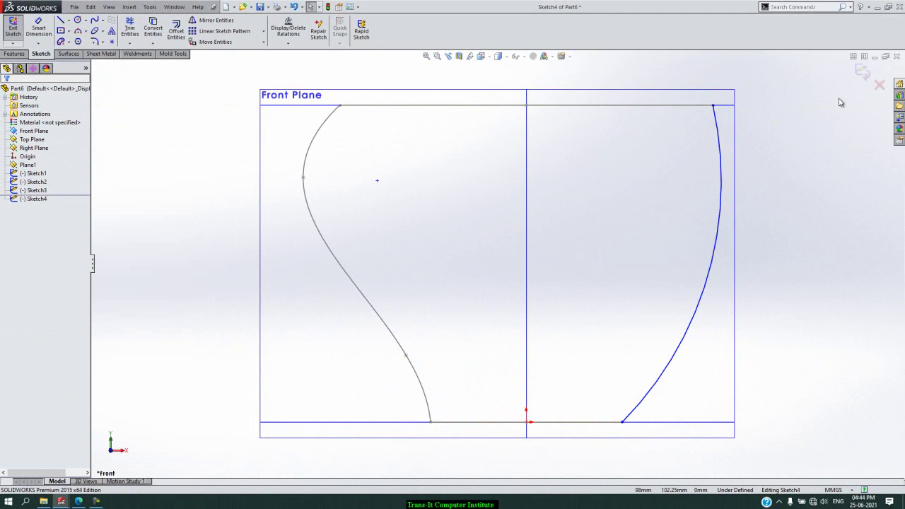
- Check the relations between the arc's endpoints and the upper and lower rectangles' lines, and exit the sketch
left_click(712, 105)
left_click(696, 106, "ctrl")
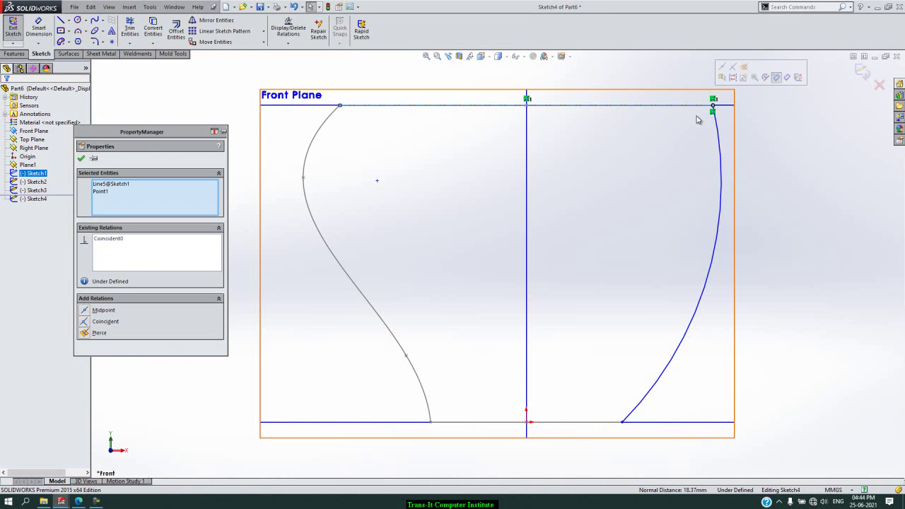
key("Escape")
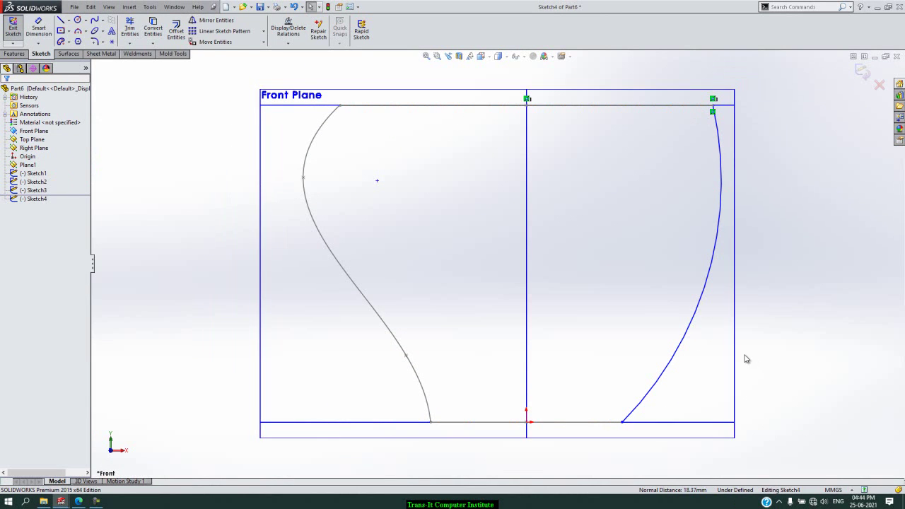
left_click(622, 423)
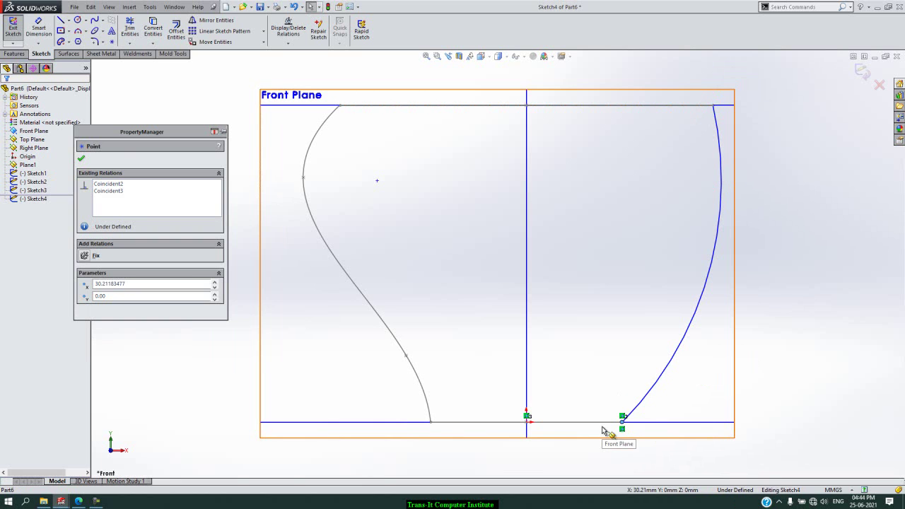
key("Escape")
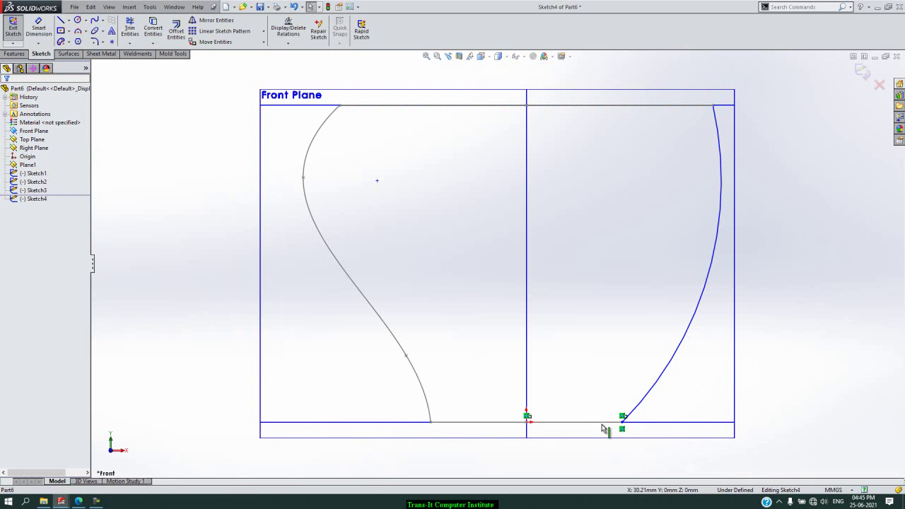
left_click(602, 423)
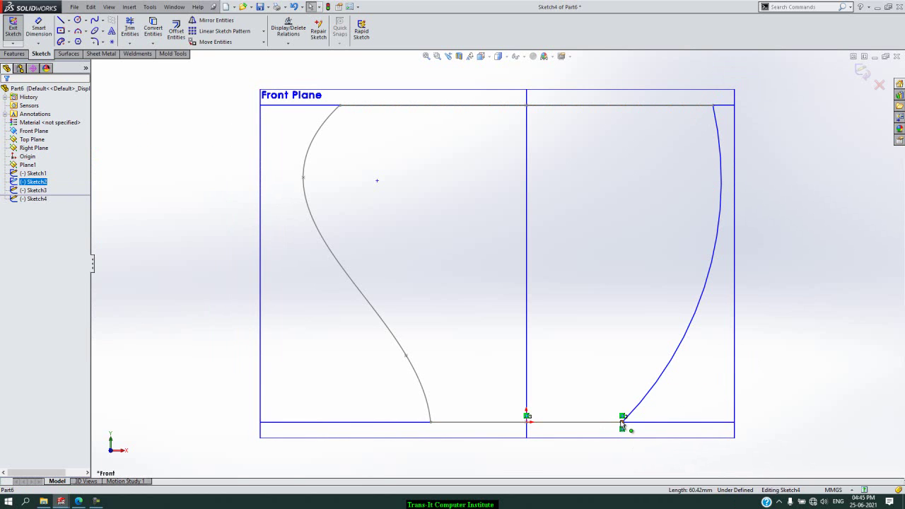
left_click(621, 421, "ctrl")
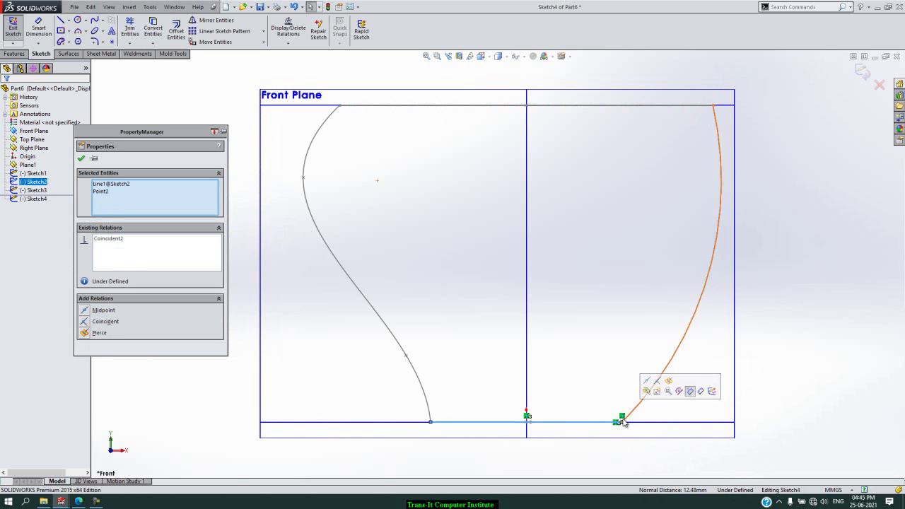
key("Escape")
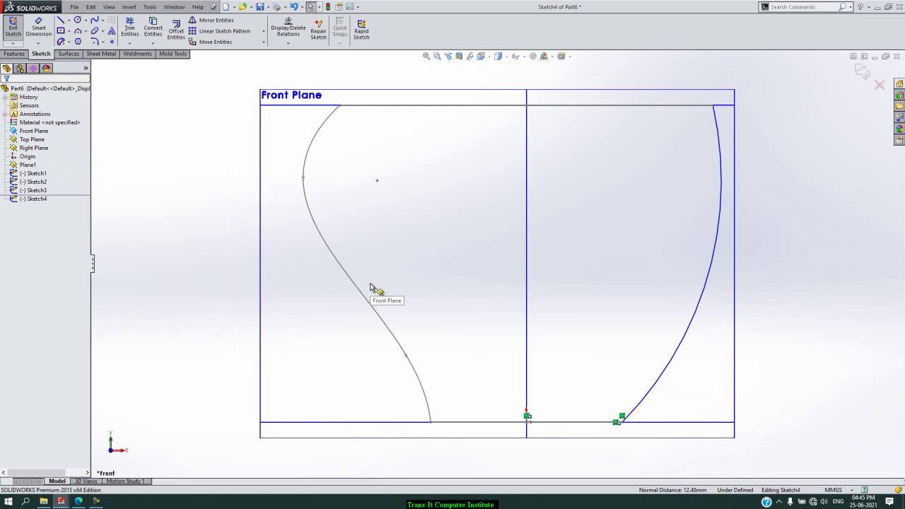
left_click(862, 71)
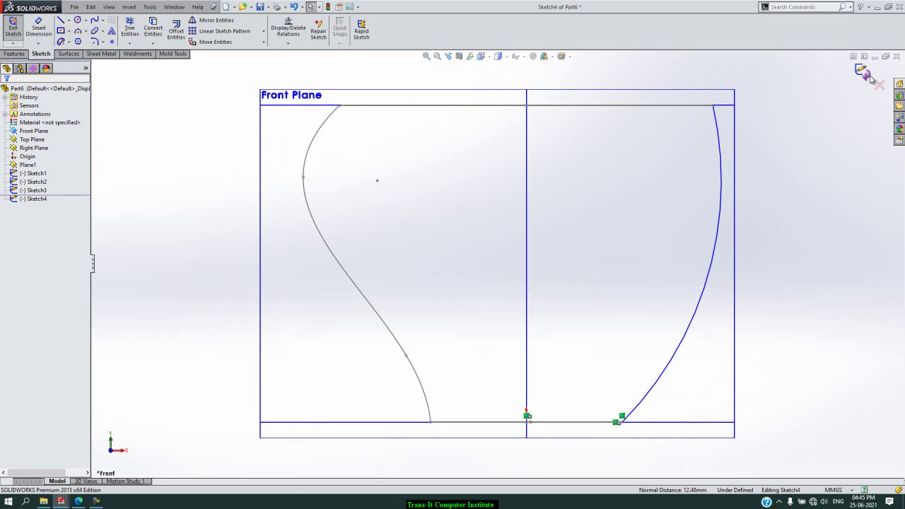
key("ctrl+7")
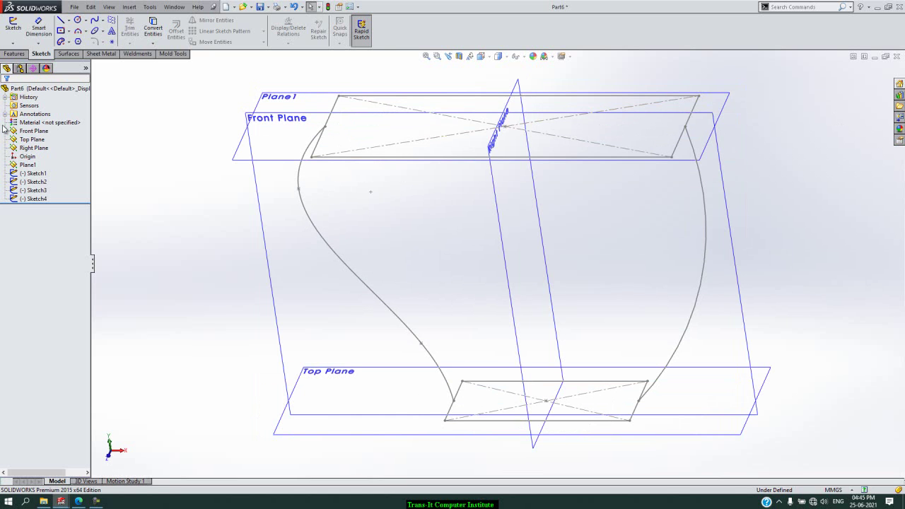
- Start a Boundary Boss/Base with the upper and lower rectangles as Direction 1 curves and the spline and arc as Direction 2 curves
left_click(13, 54)
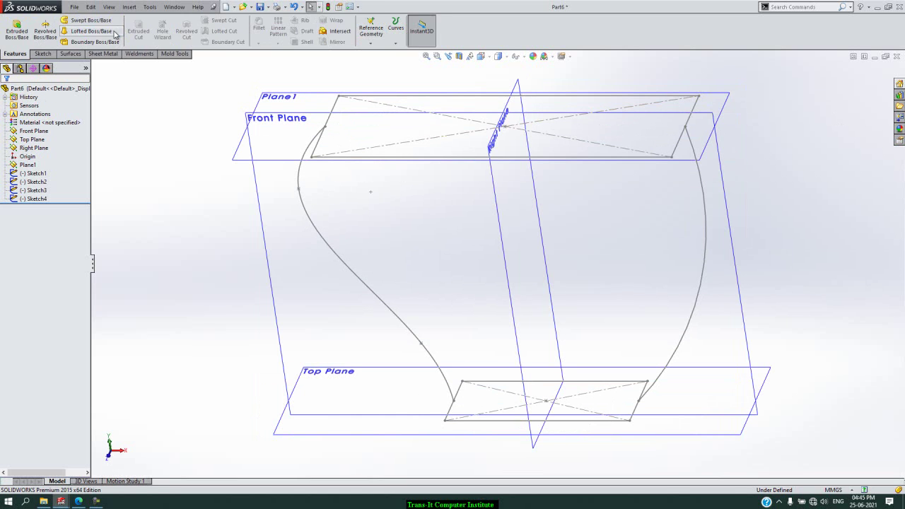
left_click(92, 42)
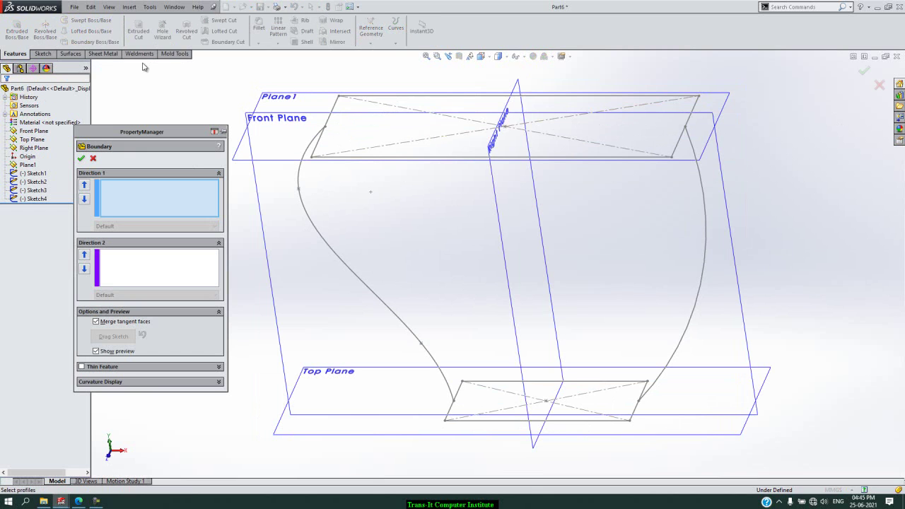
left_click(352, 156)
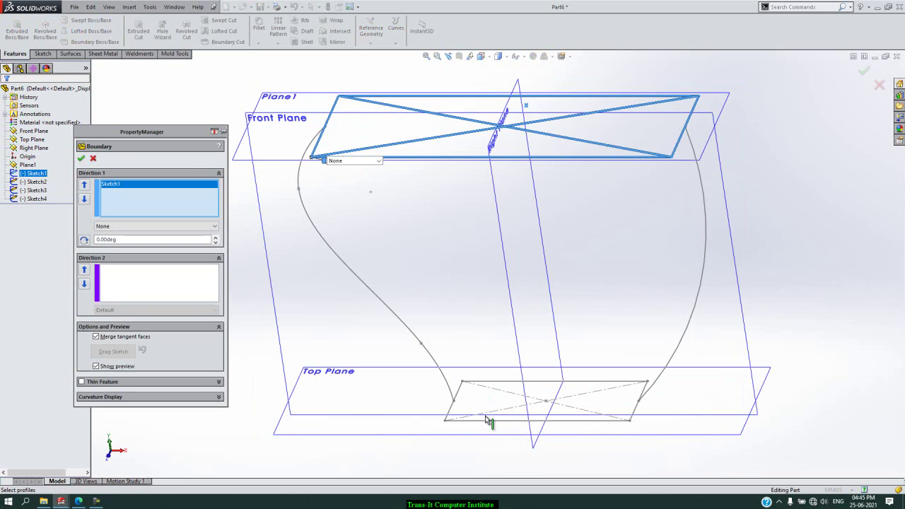
left_click(460, 419)
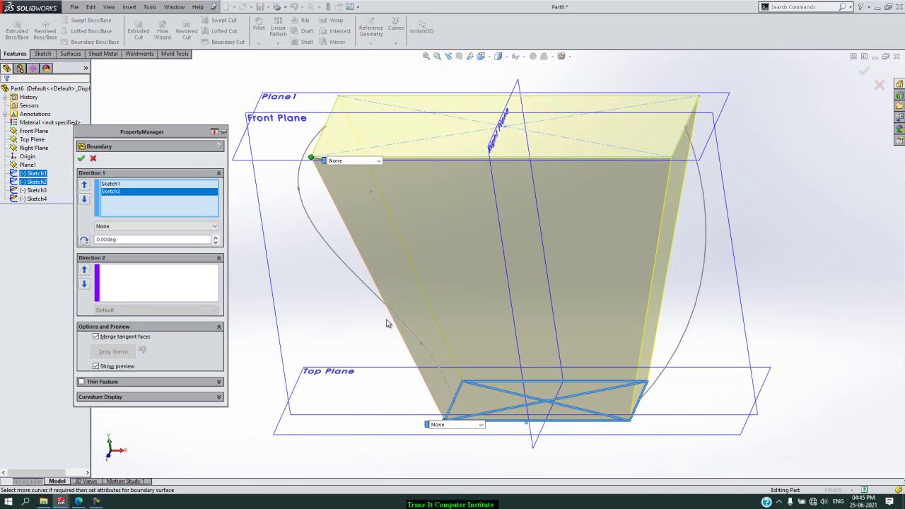
left_click(168, 275)
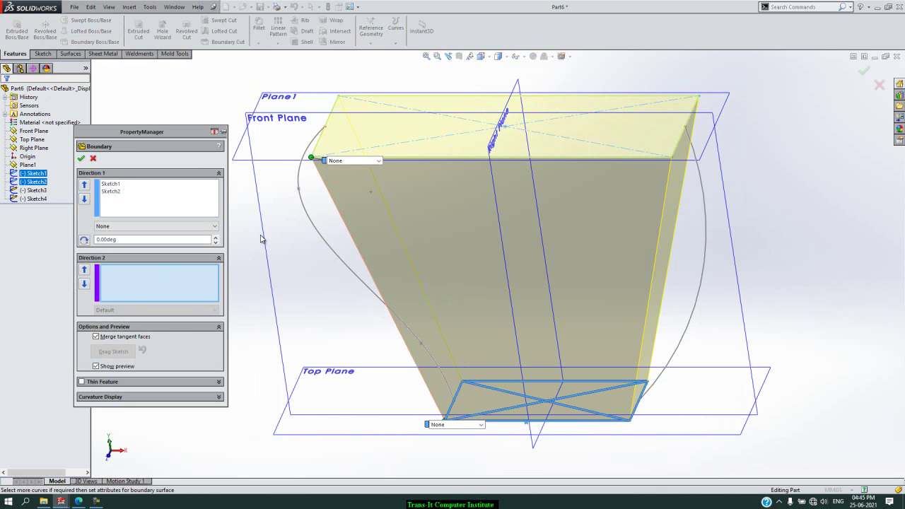
left_click(330, 246)
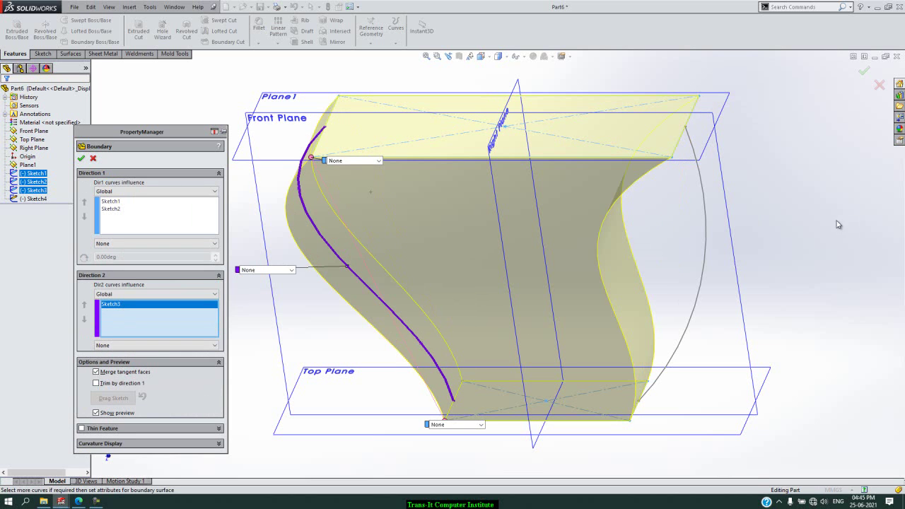
left_click(706, 208)
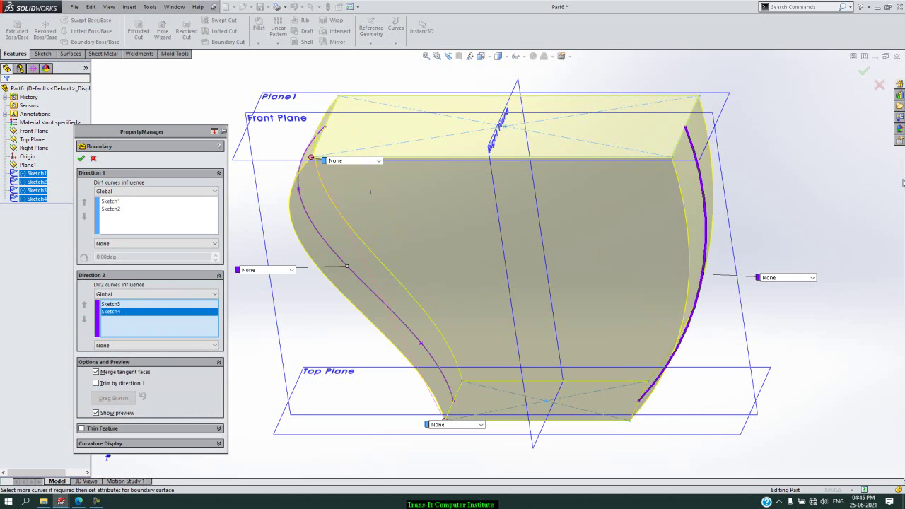
- Set both Direction 1 rectangle profiles to Normal To Profile and create the boundary solid
left_click(112, 201)
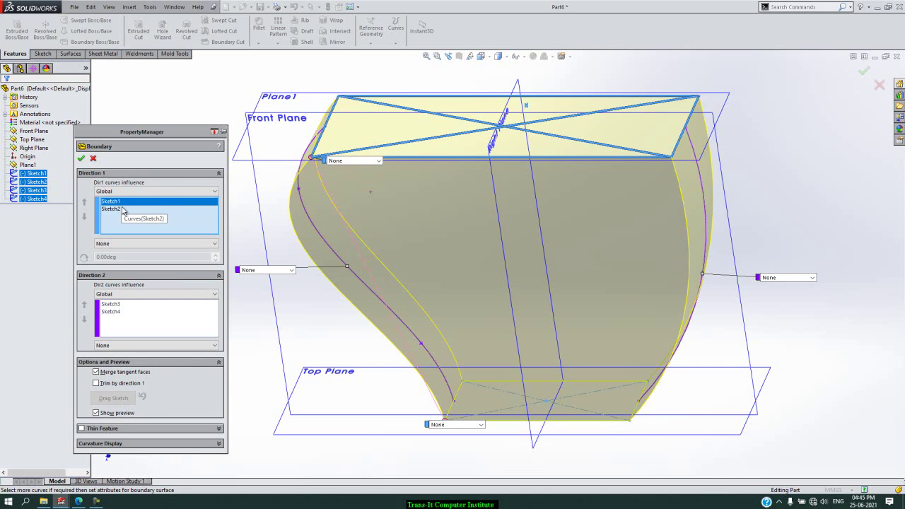
left_click(204, 244)
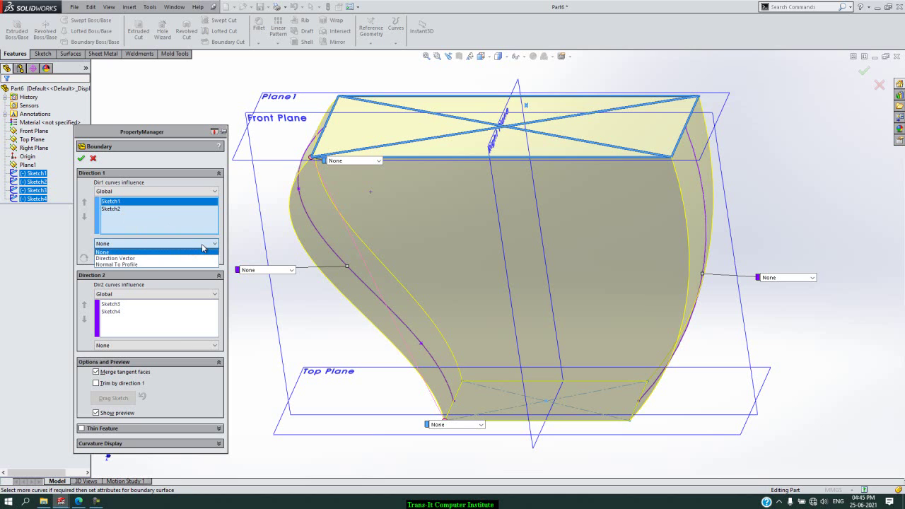
left_click(150, 266)
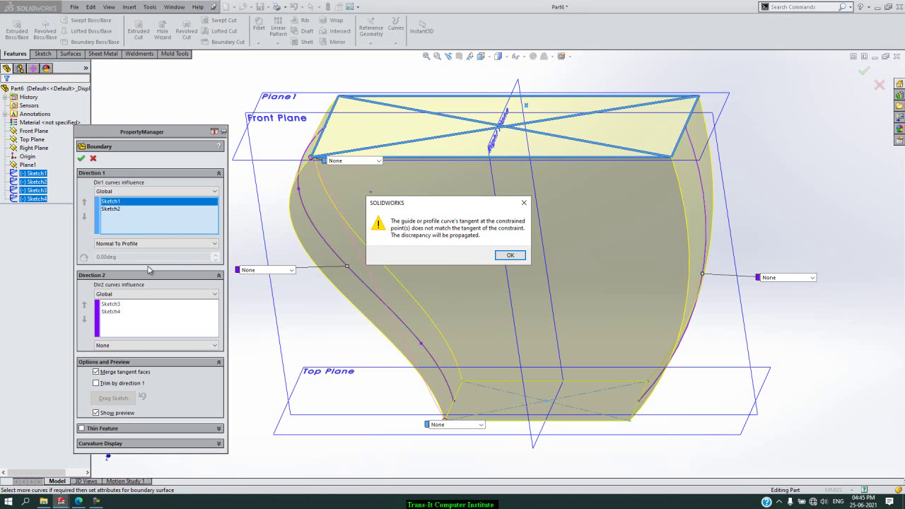
left_click(508, 254)
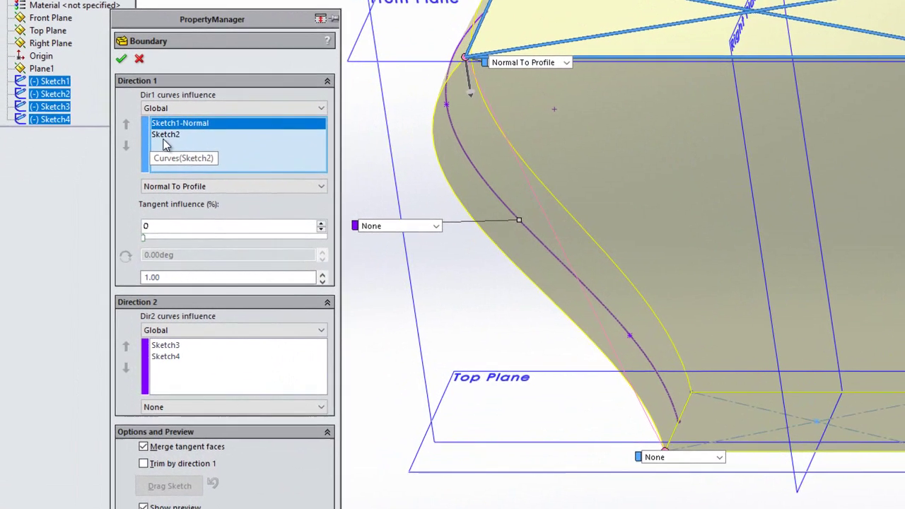
left_click(127, 187)
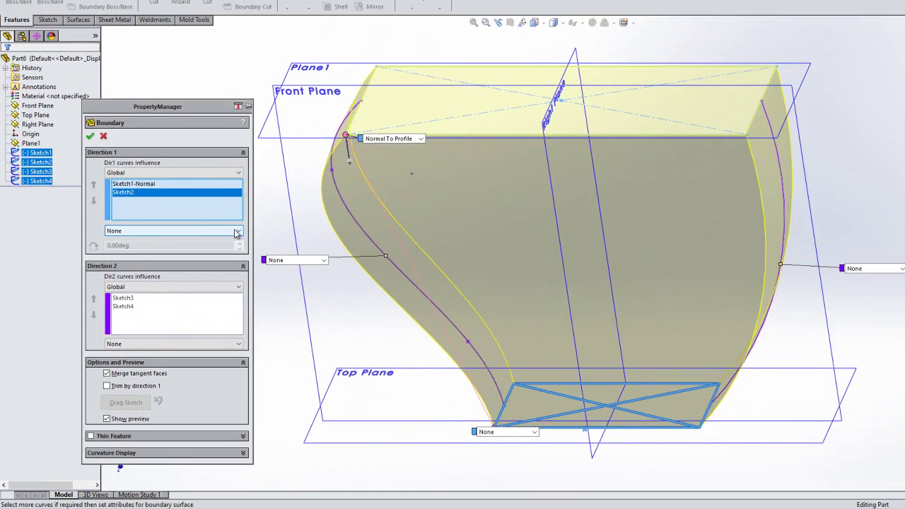
left_click(322, 186)
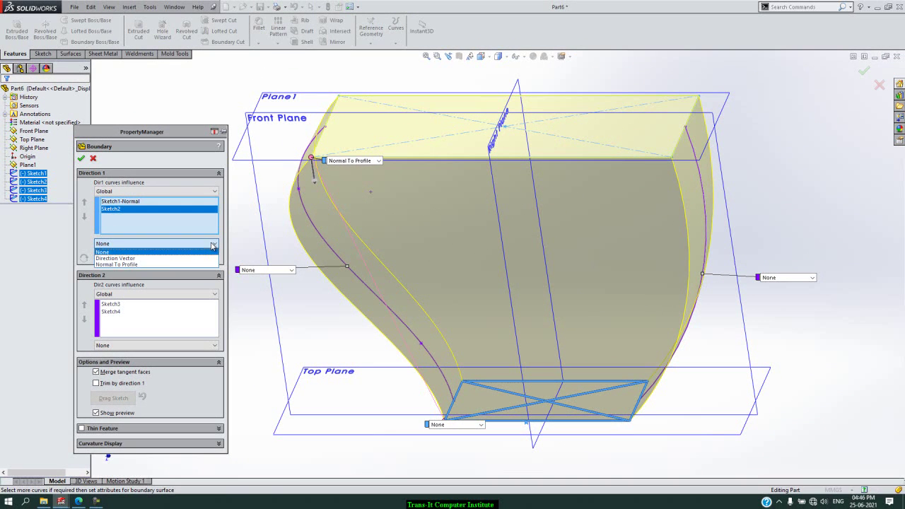
left_click(147, 264)
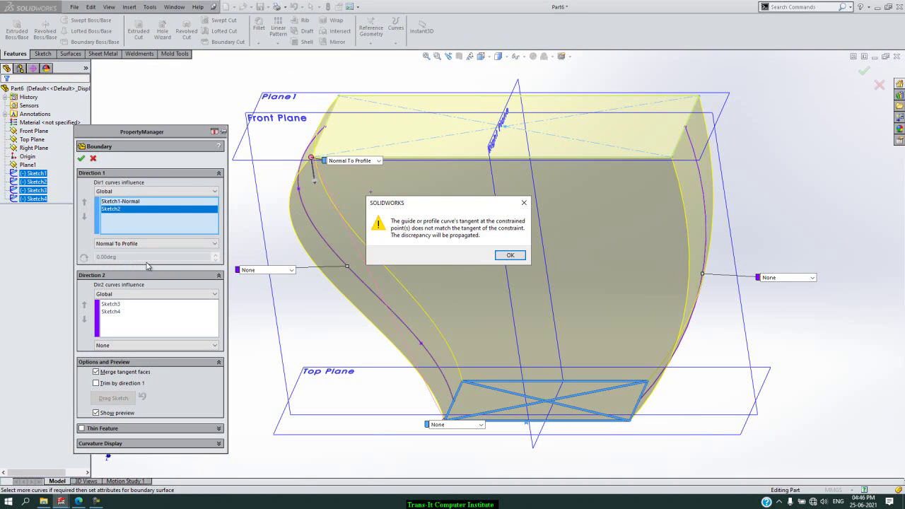
left_click(510, 256)
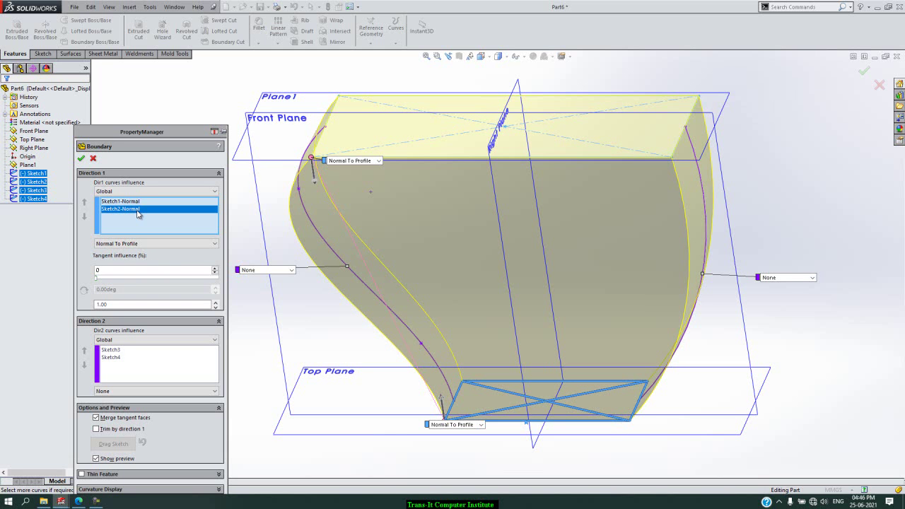
left_click(82, 158)
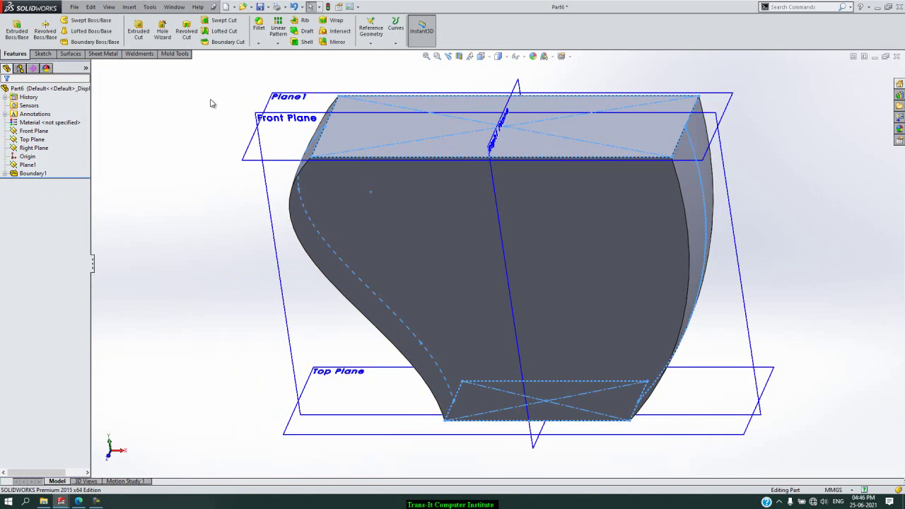